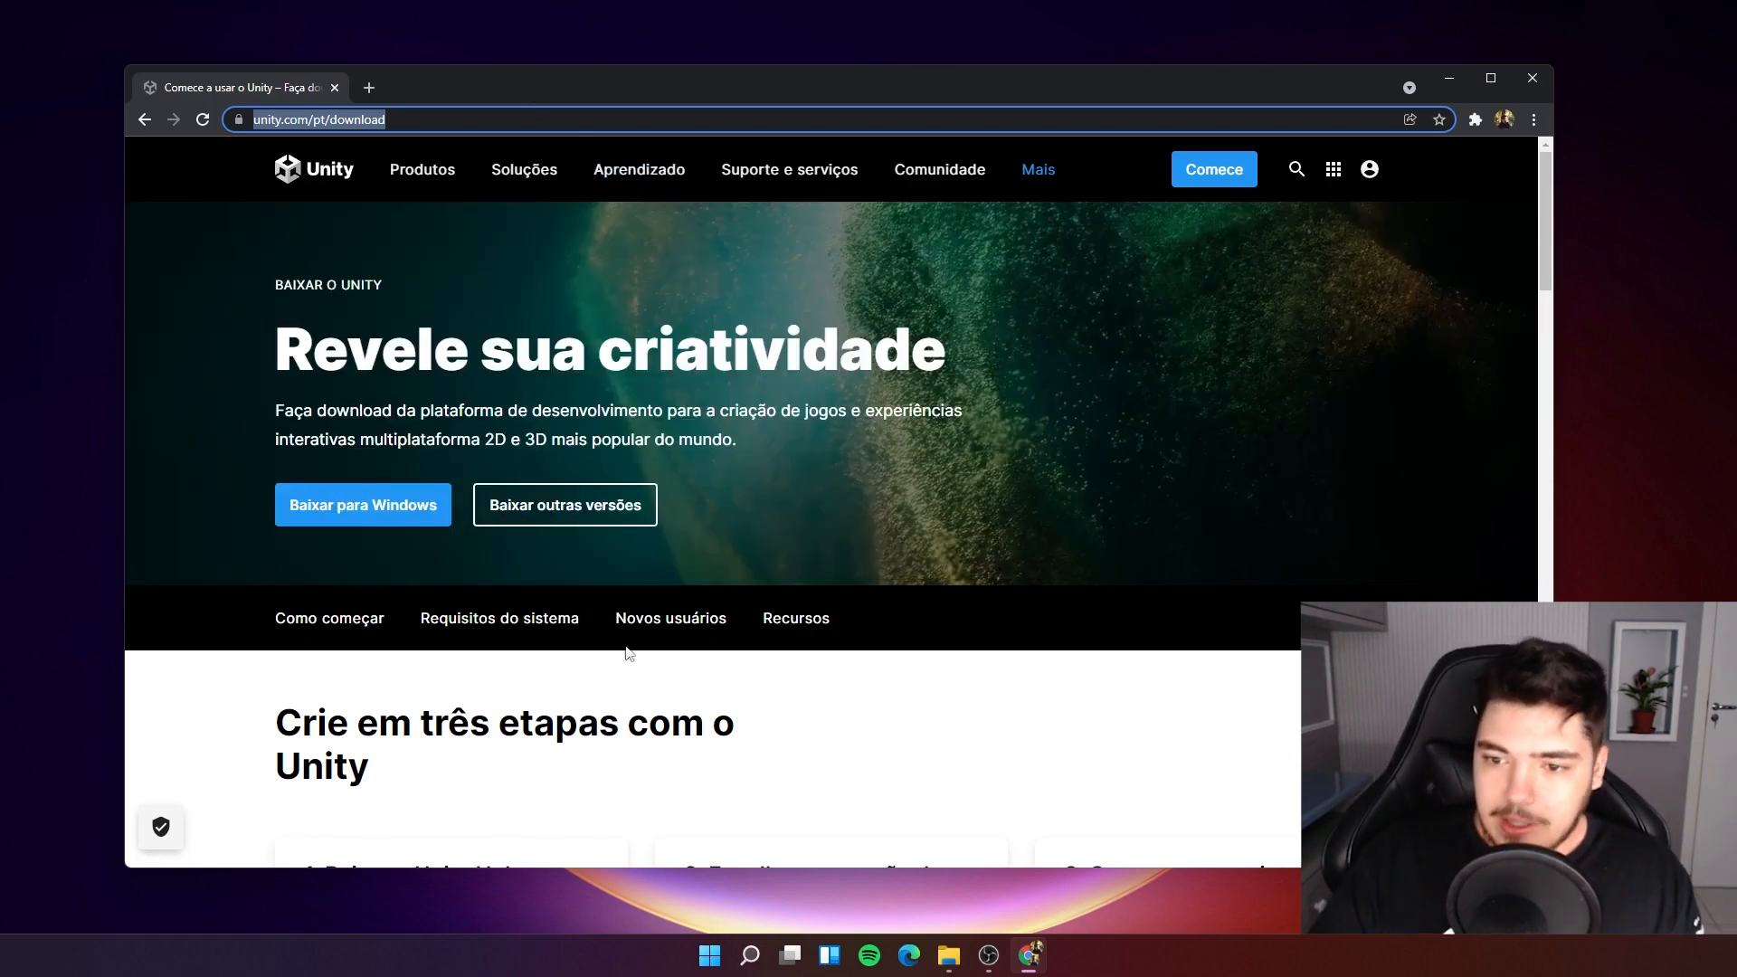
Download the Unity Hub installer for Windows and save UnityHubSetupBeta.exe to the Downloads folder.
{"action": "scroll", "coordinate": [633, 533], "scroll_direction": "down", "scroll_amount": 6}
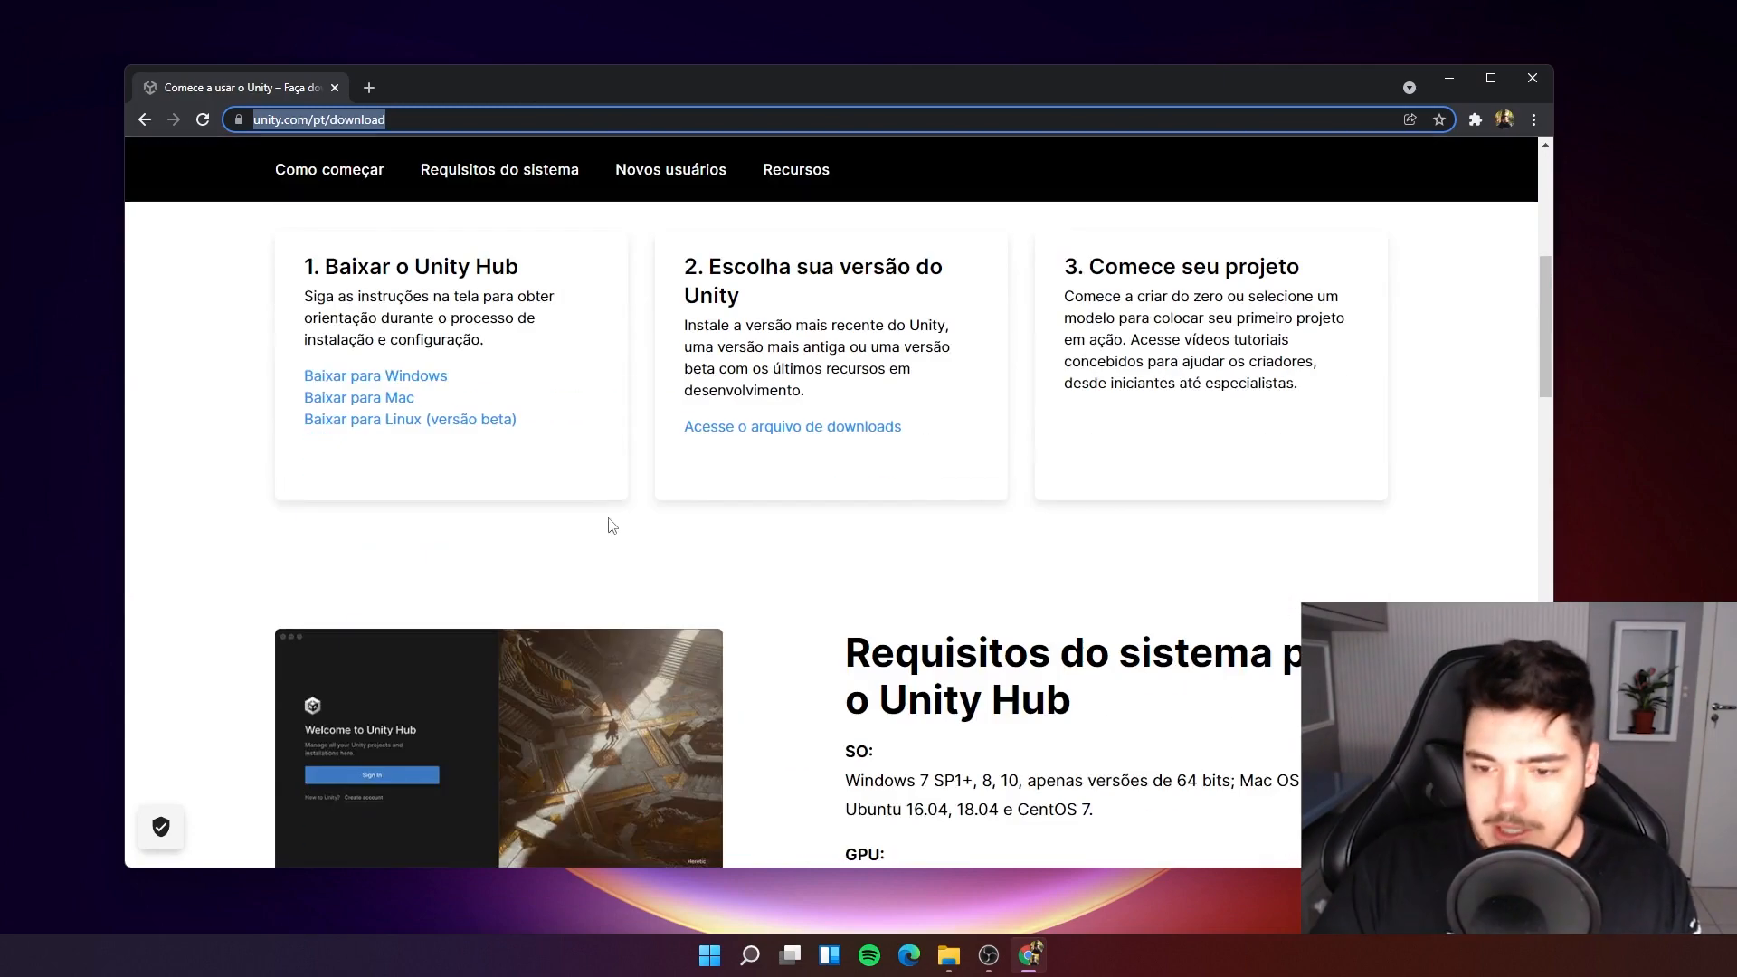
{"action": "scroll", "coordinate": [701, 522], "scroll_direction": "up", "scroll_amount": 1}
{"action": "scroll", "coordinate": [701, 522], "scroll_direction": "up", "scroll_amount": 2}
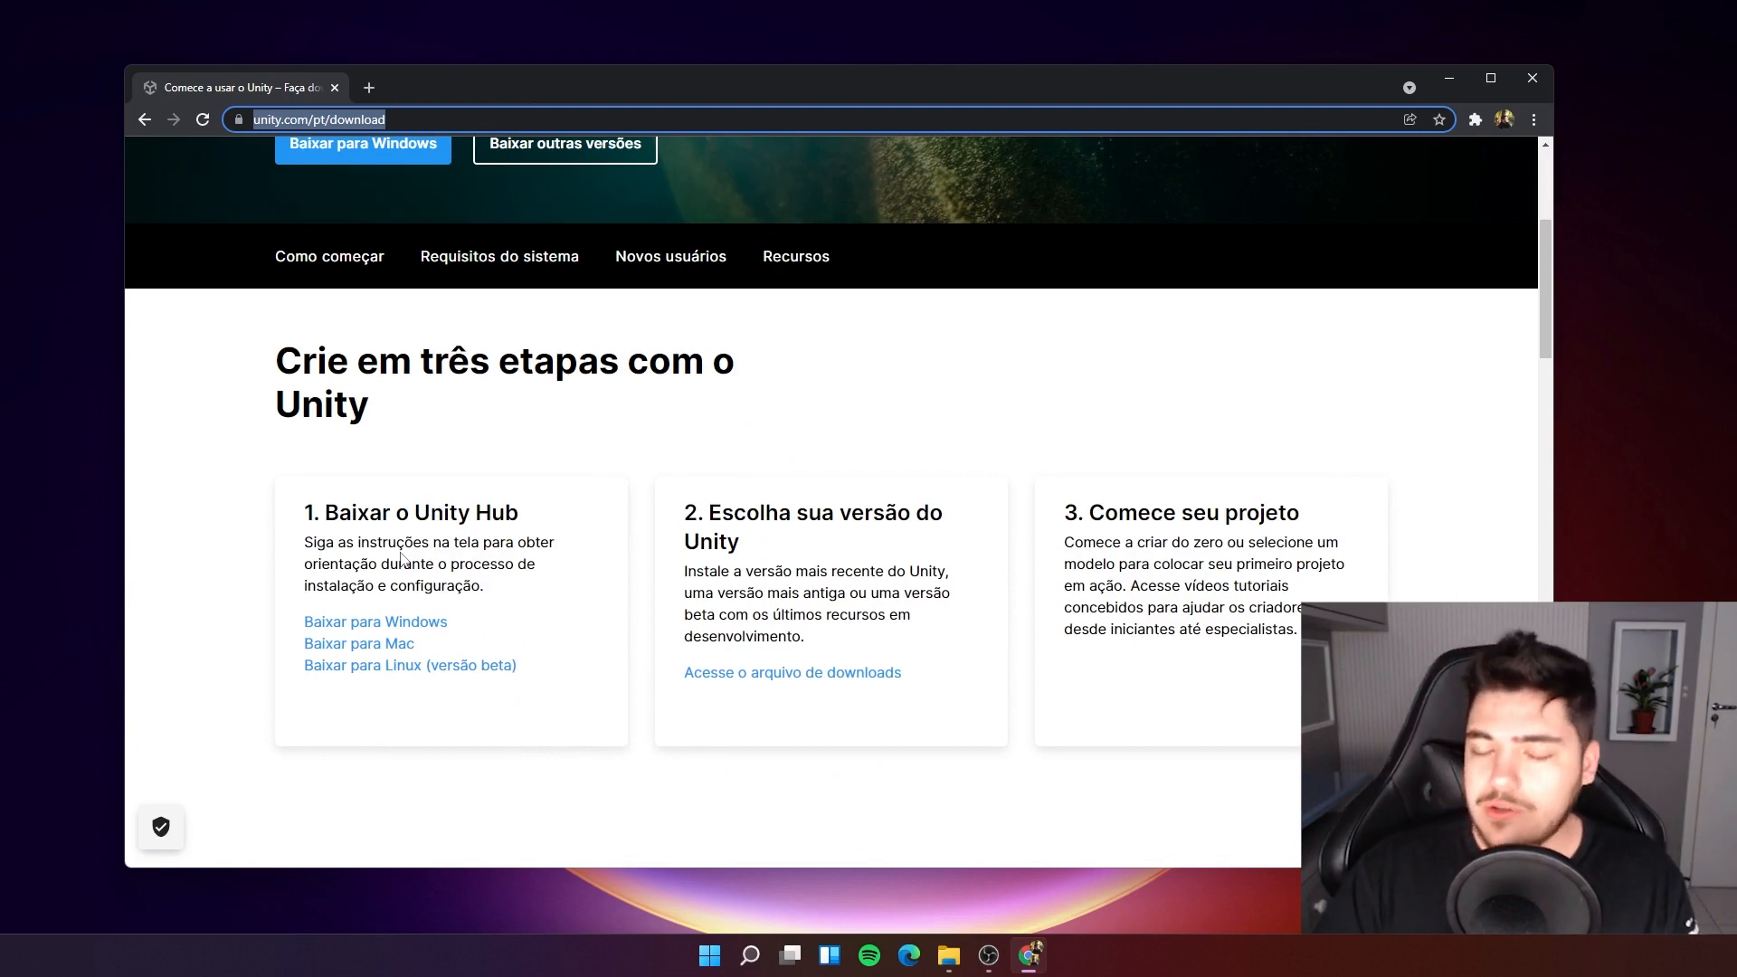
{"action": "left_click", "coordinate": [405, 625]}
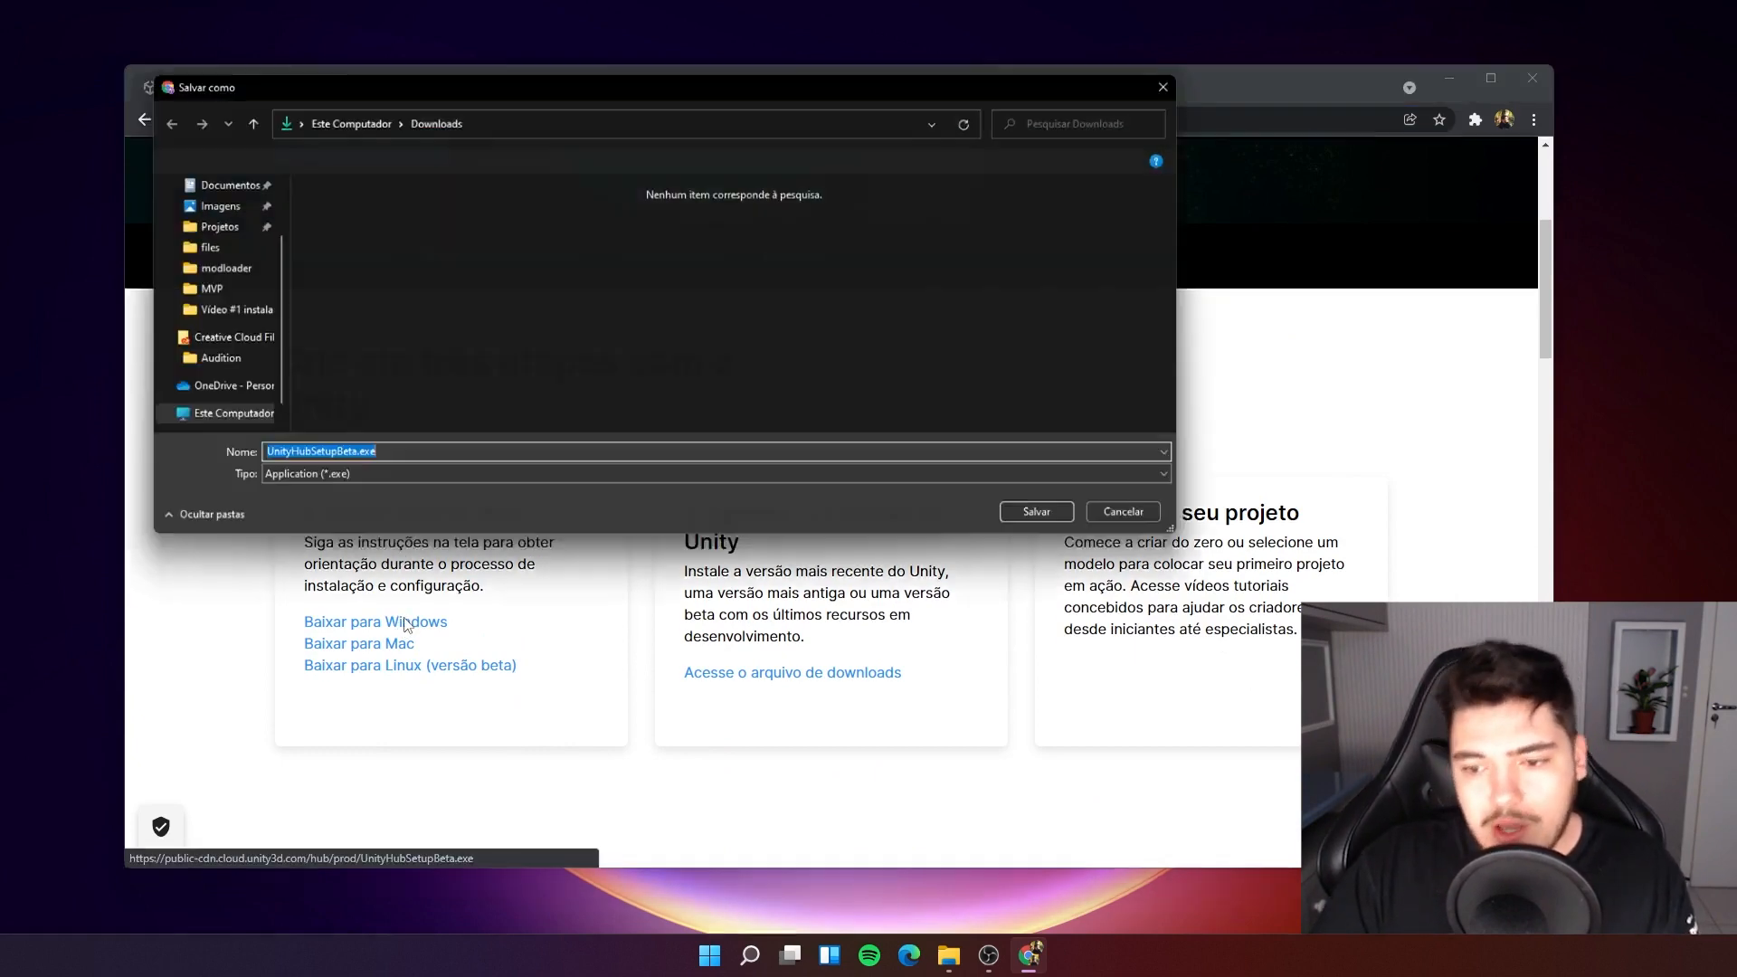
{"action": "left_click", "coordinate": [1042, 524]}
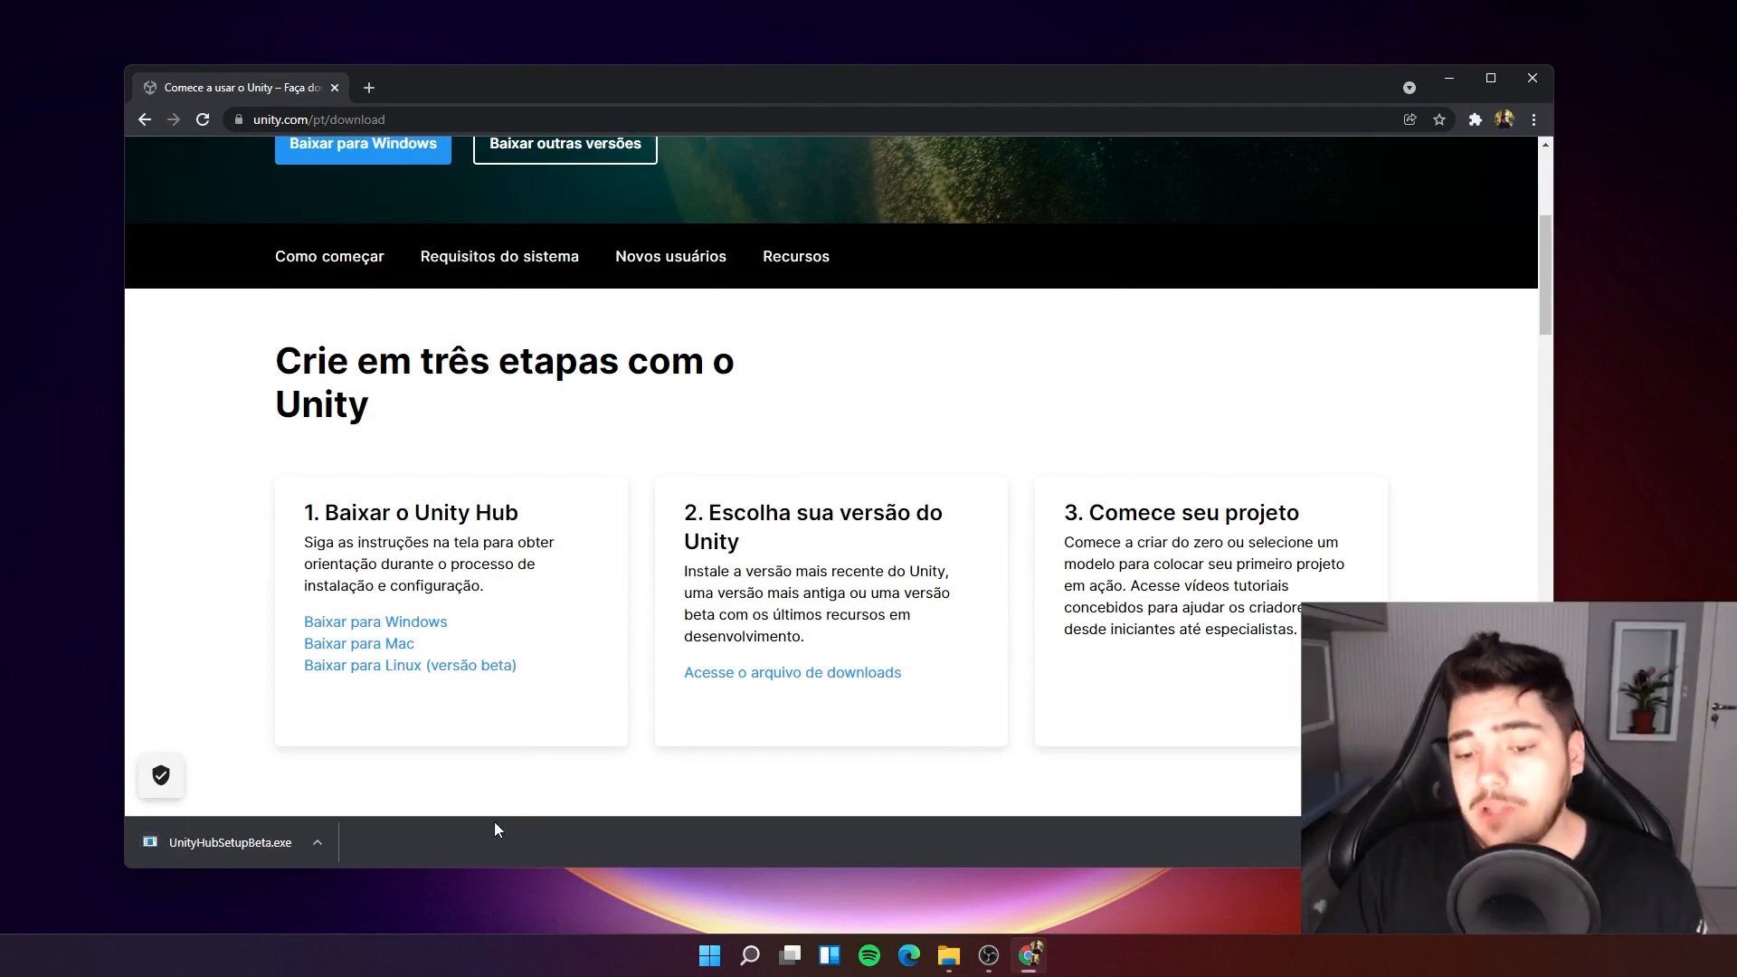
Launch the downloaded Unity Hub installer and accept the license agreement.
{"action": "left_click", "coordinate": [256, 841]}
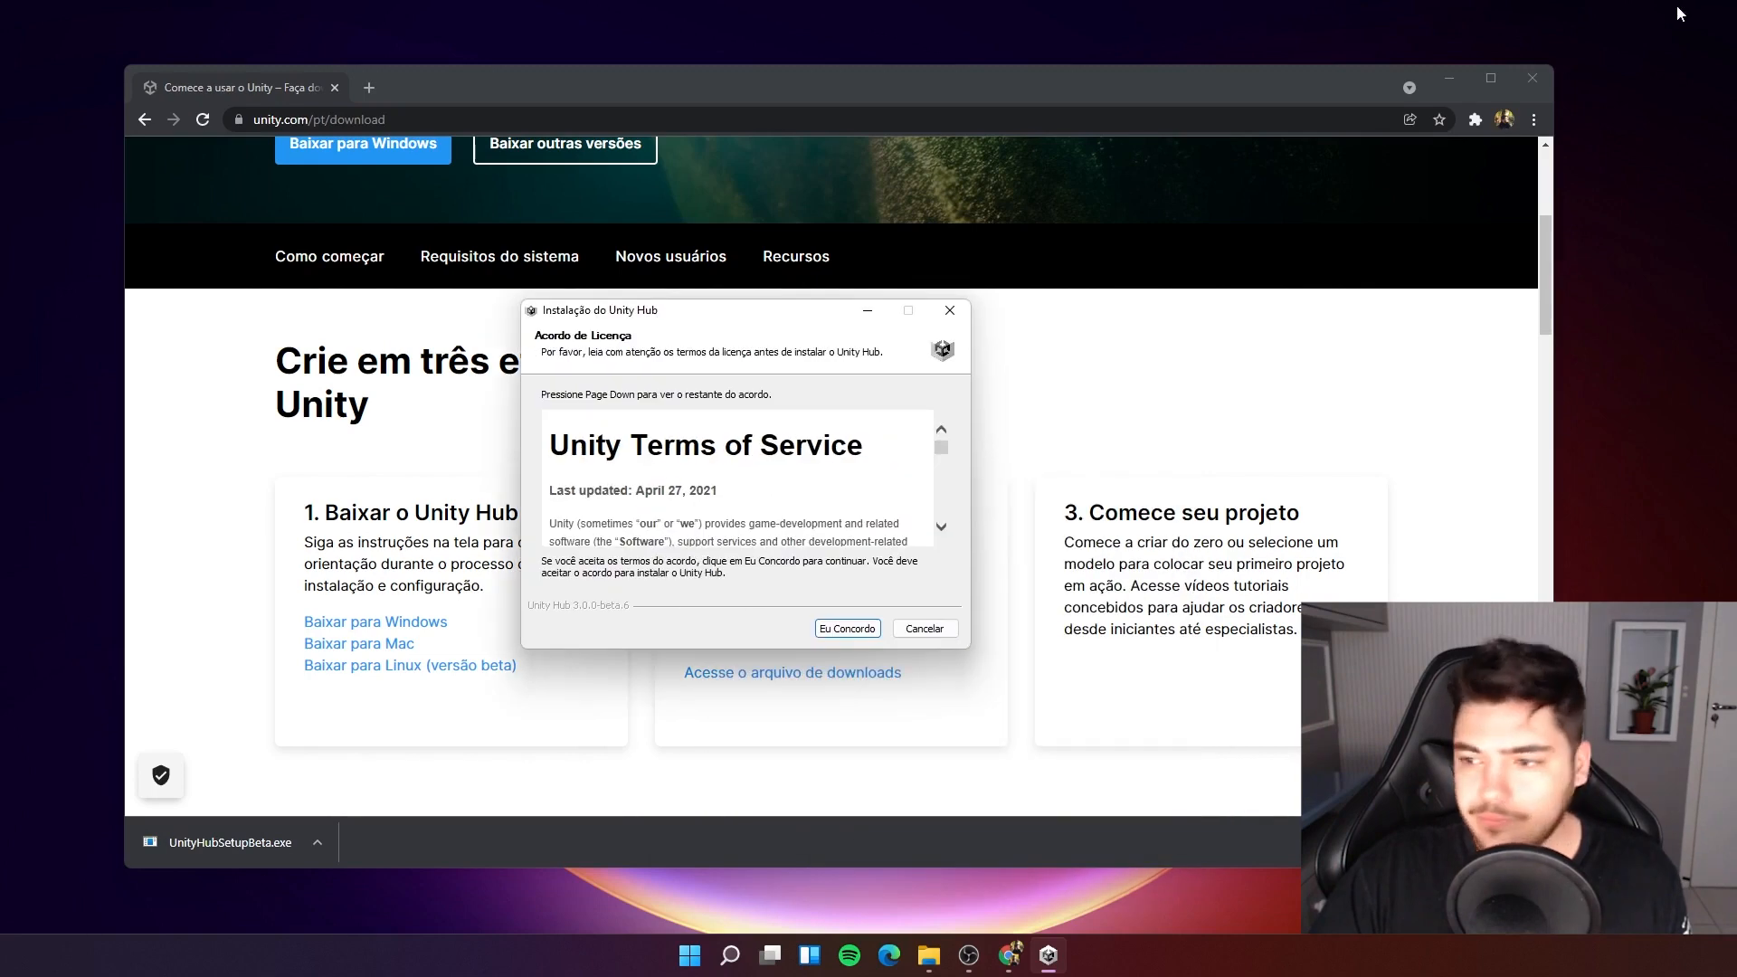
{"action": "left_click", "coordinate": [1449, 78]}
{"action": "left_click_drag", "start_coordinate": [784, 315], "coordinate": [797, 317]}
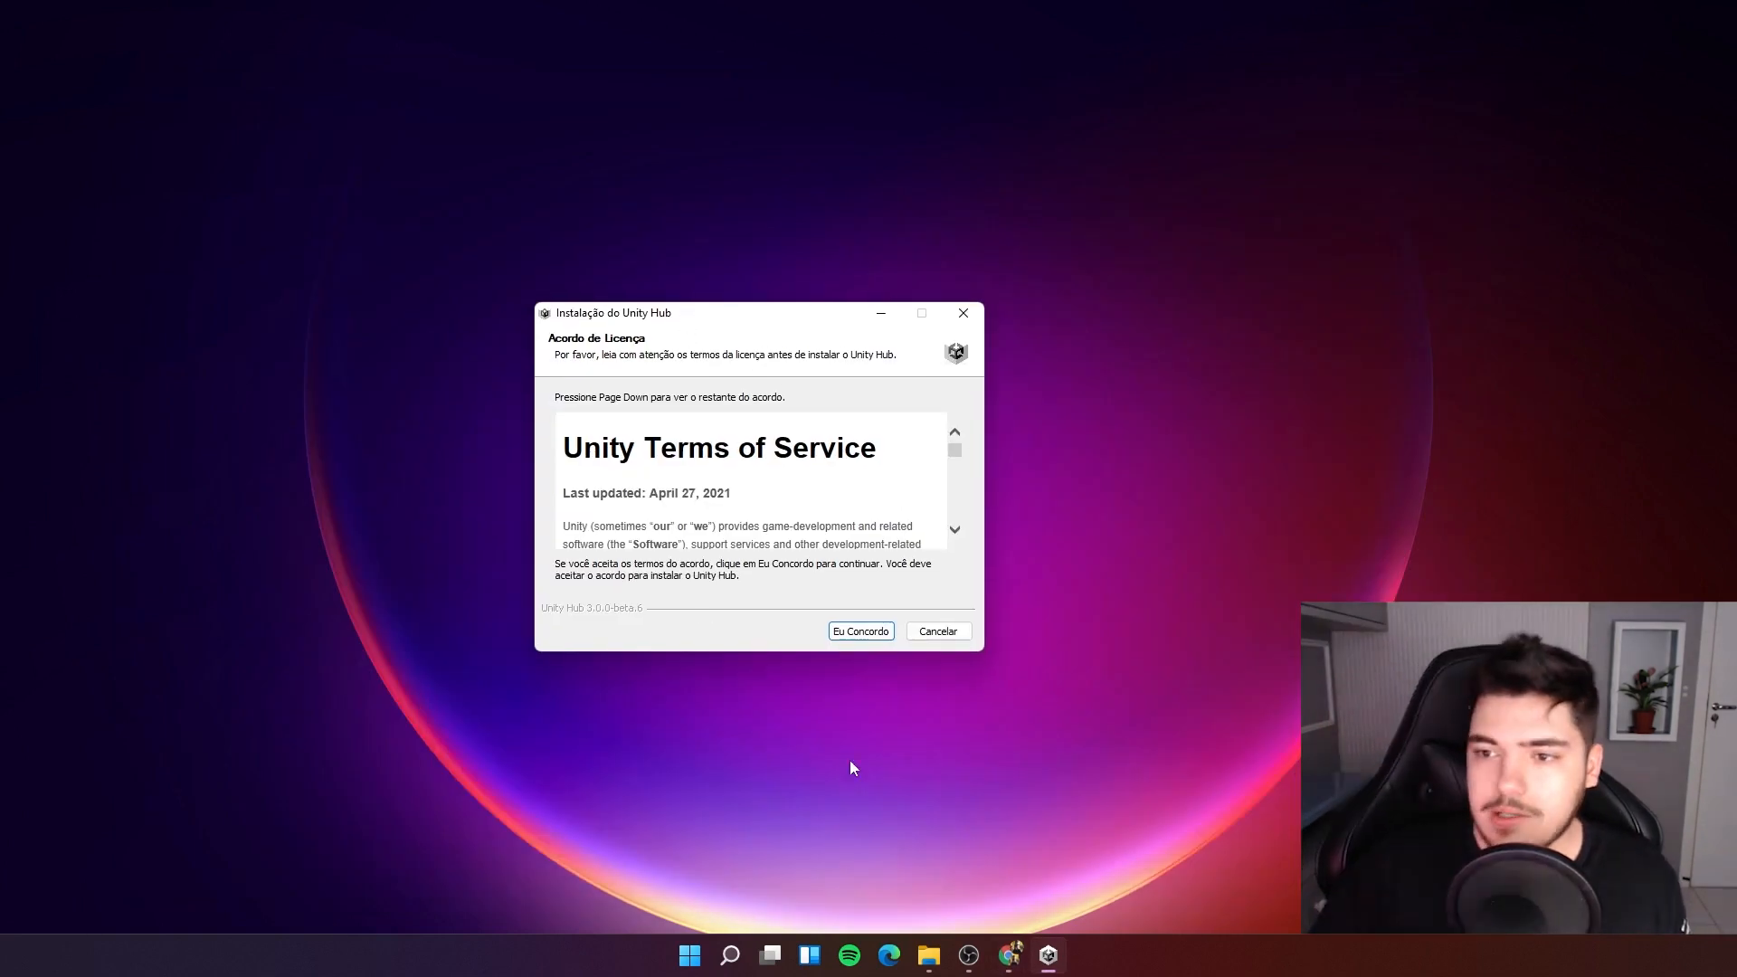
{"action": "left_click", "coordinate": [855, 630]}
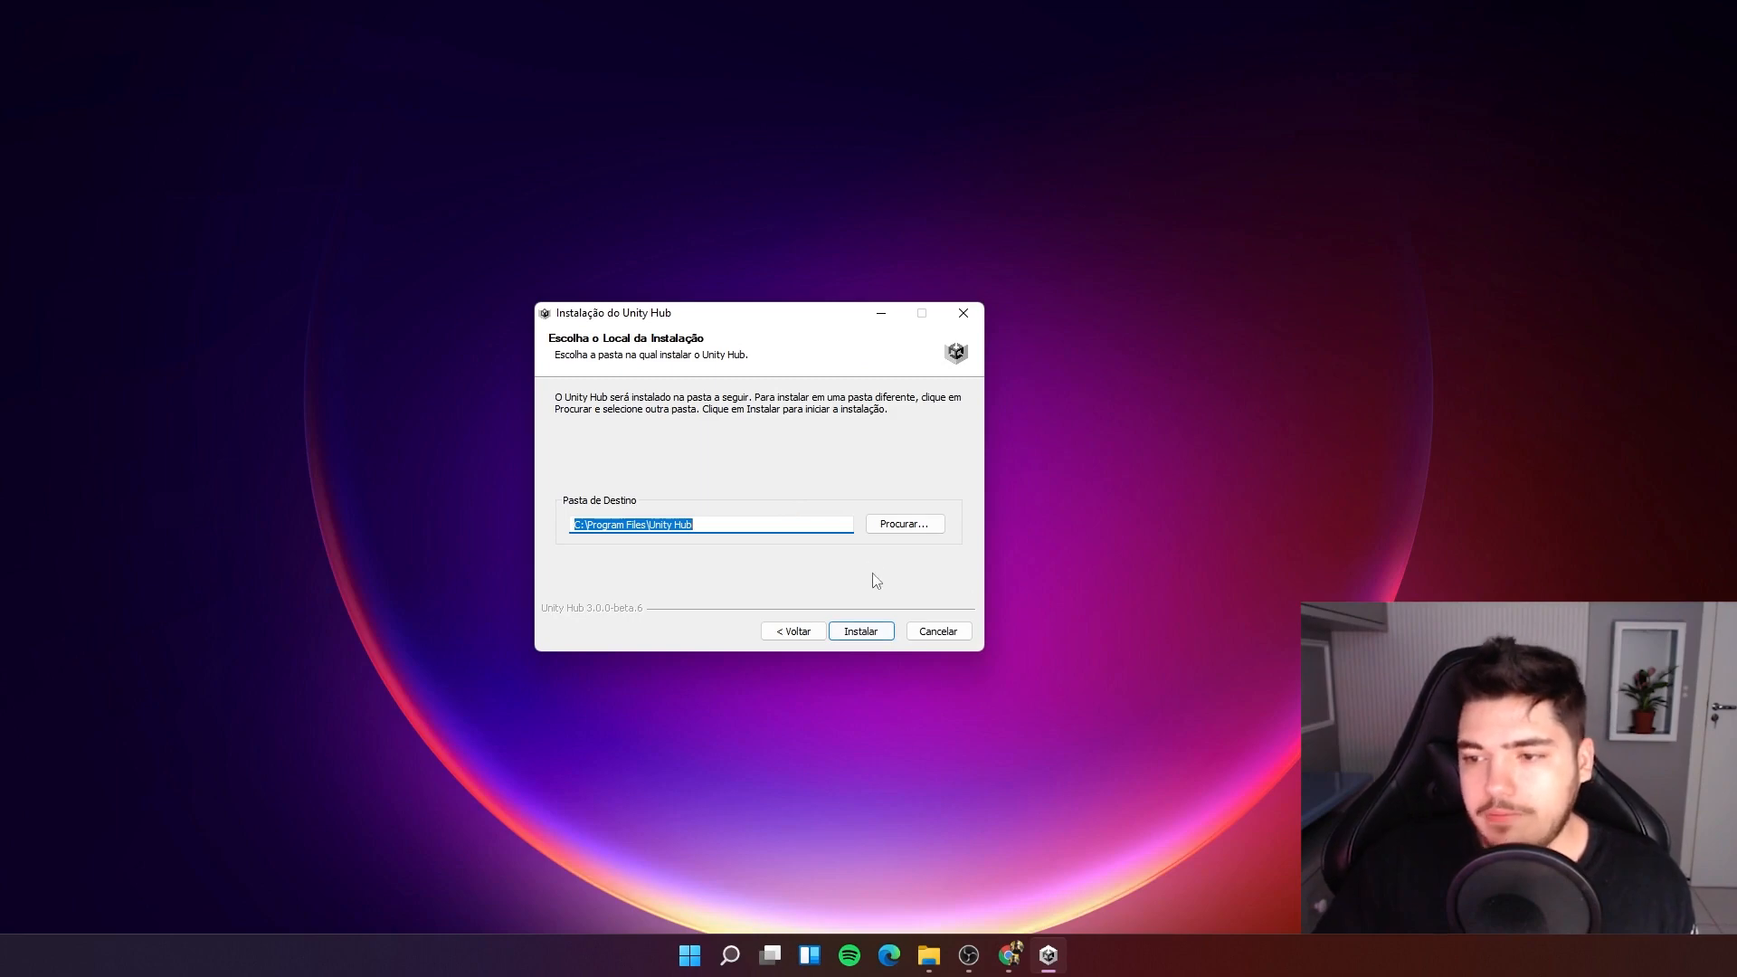
Install Unity Hub to the default C:\Program Files\Unity Hub folder and finish with the run option checked.
{"action": "left_click", "coordinate": [864, 636]}
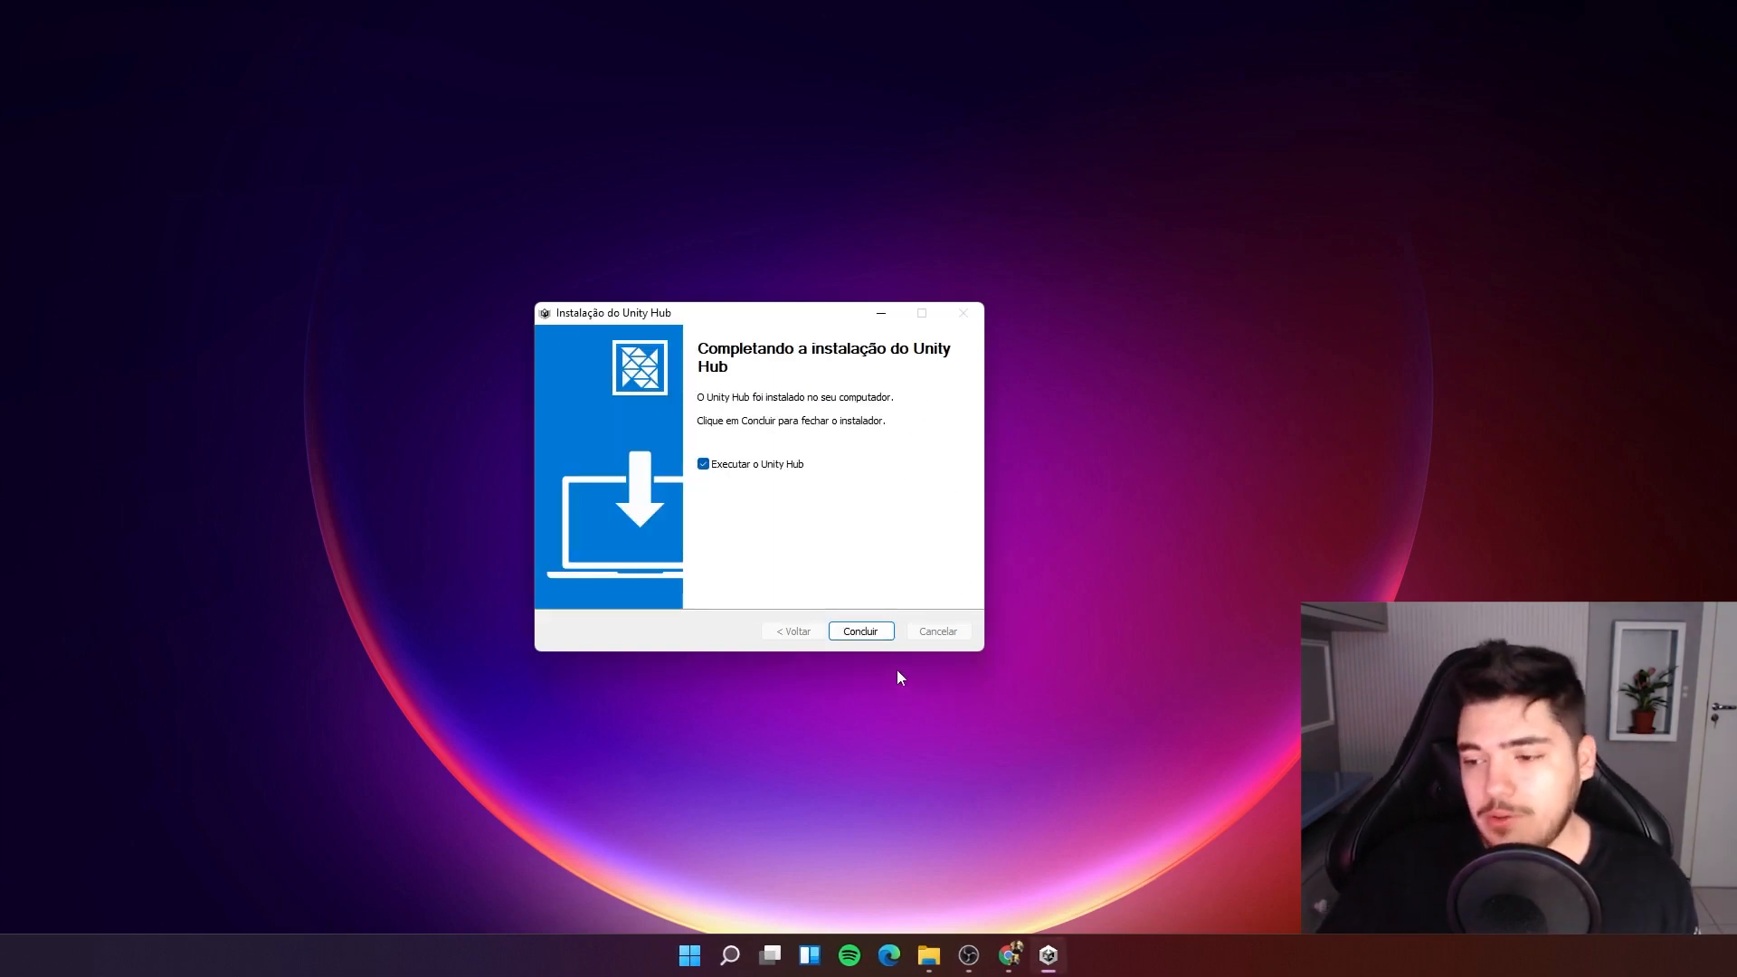
{"action": "left_click", "coordinate": [850, 639]}
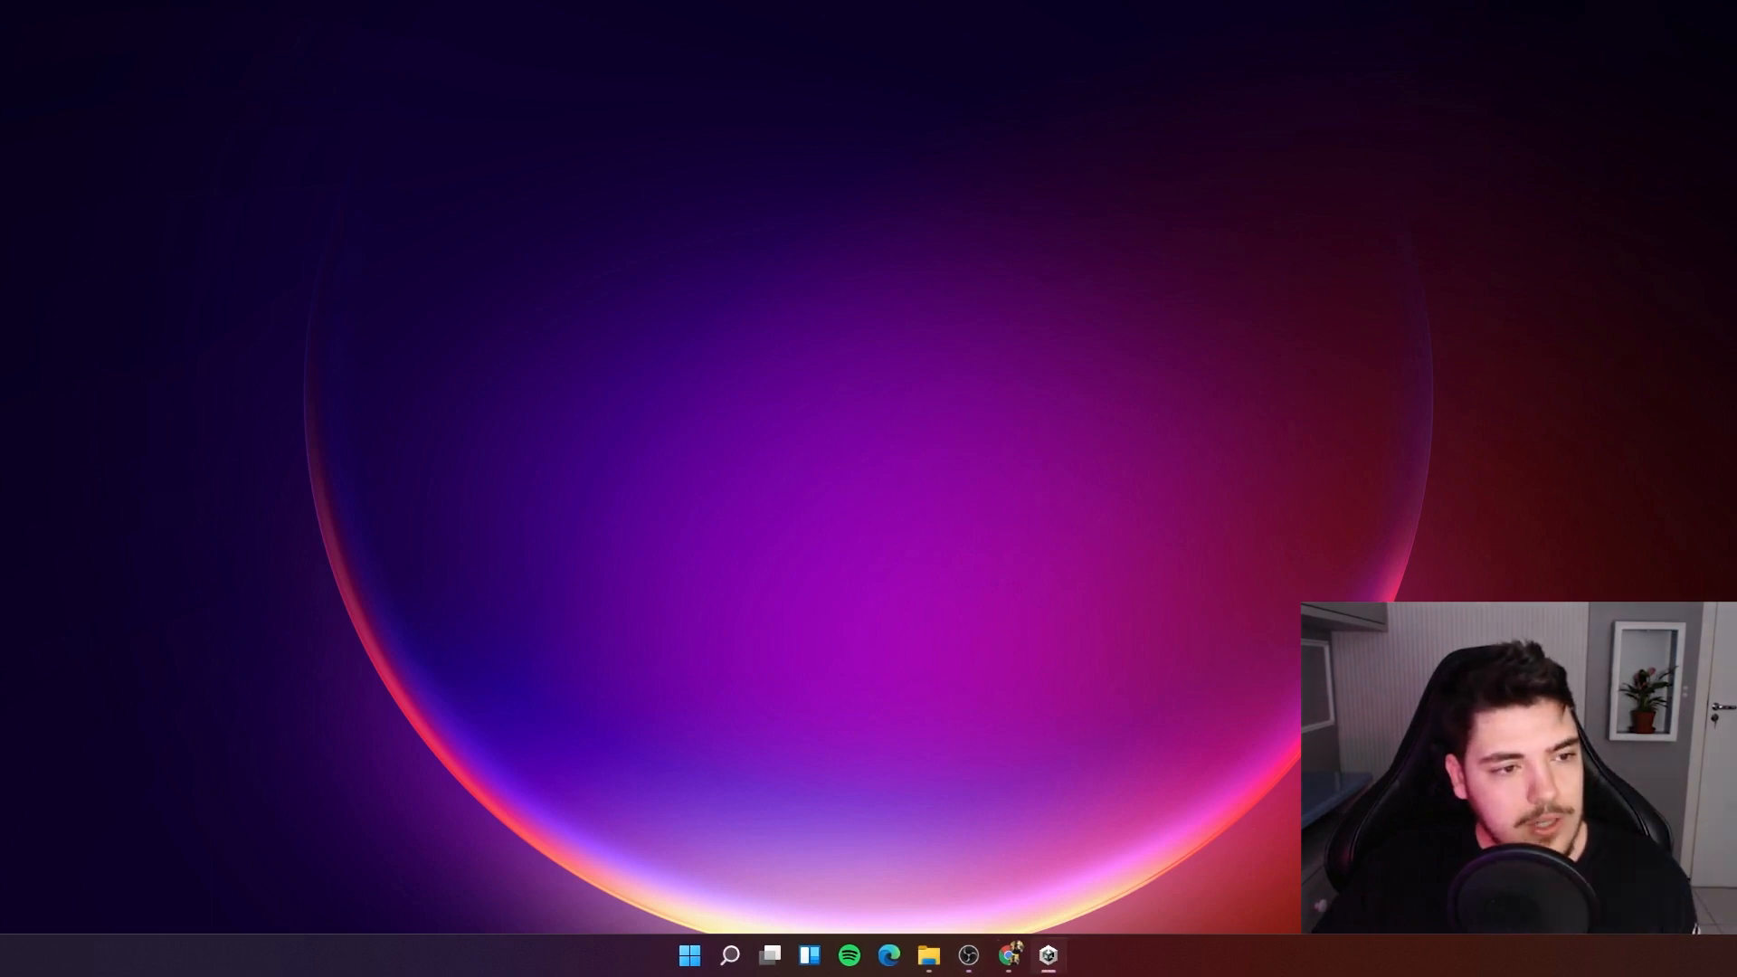
Open the list of installed Unity editors in Unity Hub.
{"action": "left_click_drag", "start_coordinate": [644, 287], "coordinate": [749, 246]}
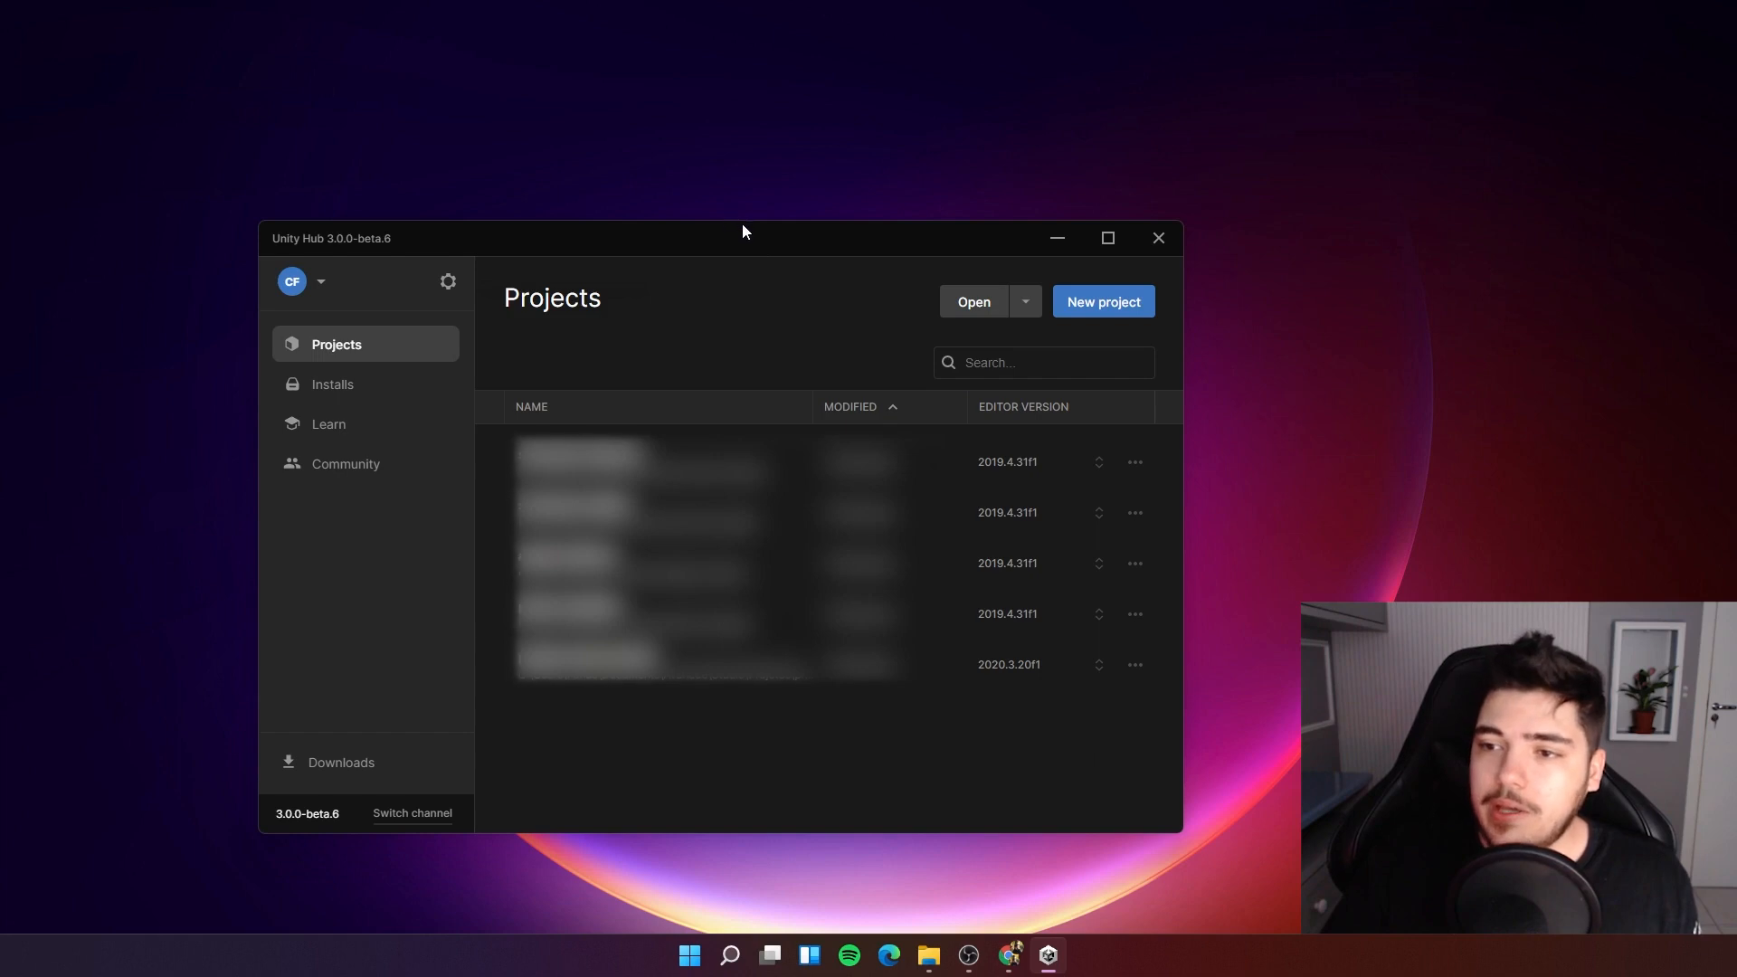
{"action": "left_click_drag", "start_coordinate": [740, 233], "coordinate": [775, 216]}
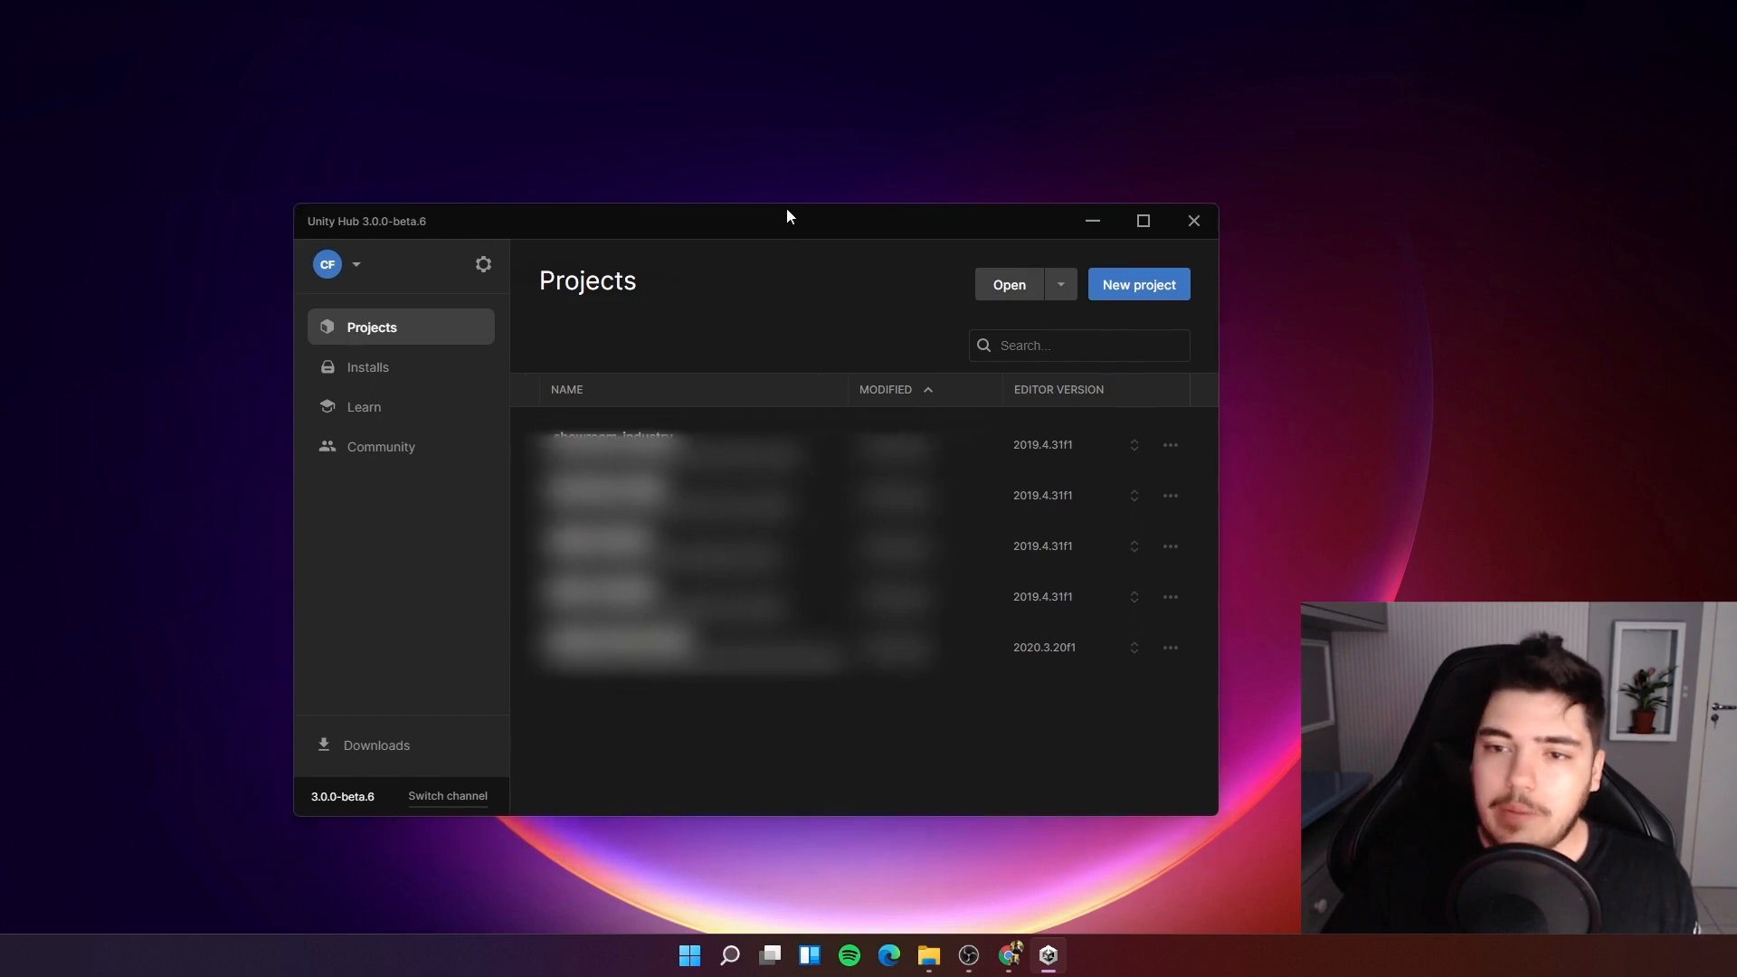
{"action": "left_click", "coordinate": [396, 381]}
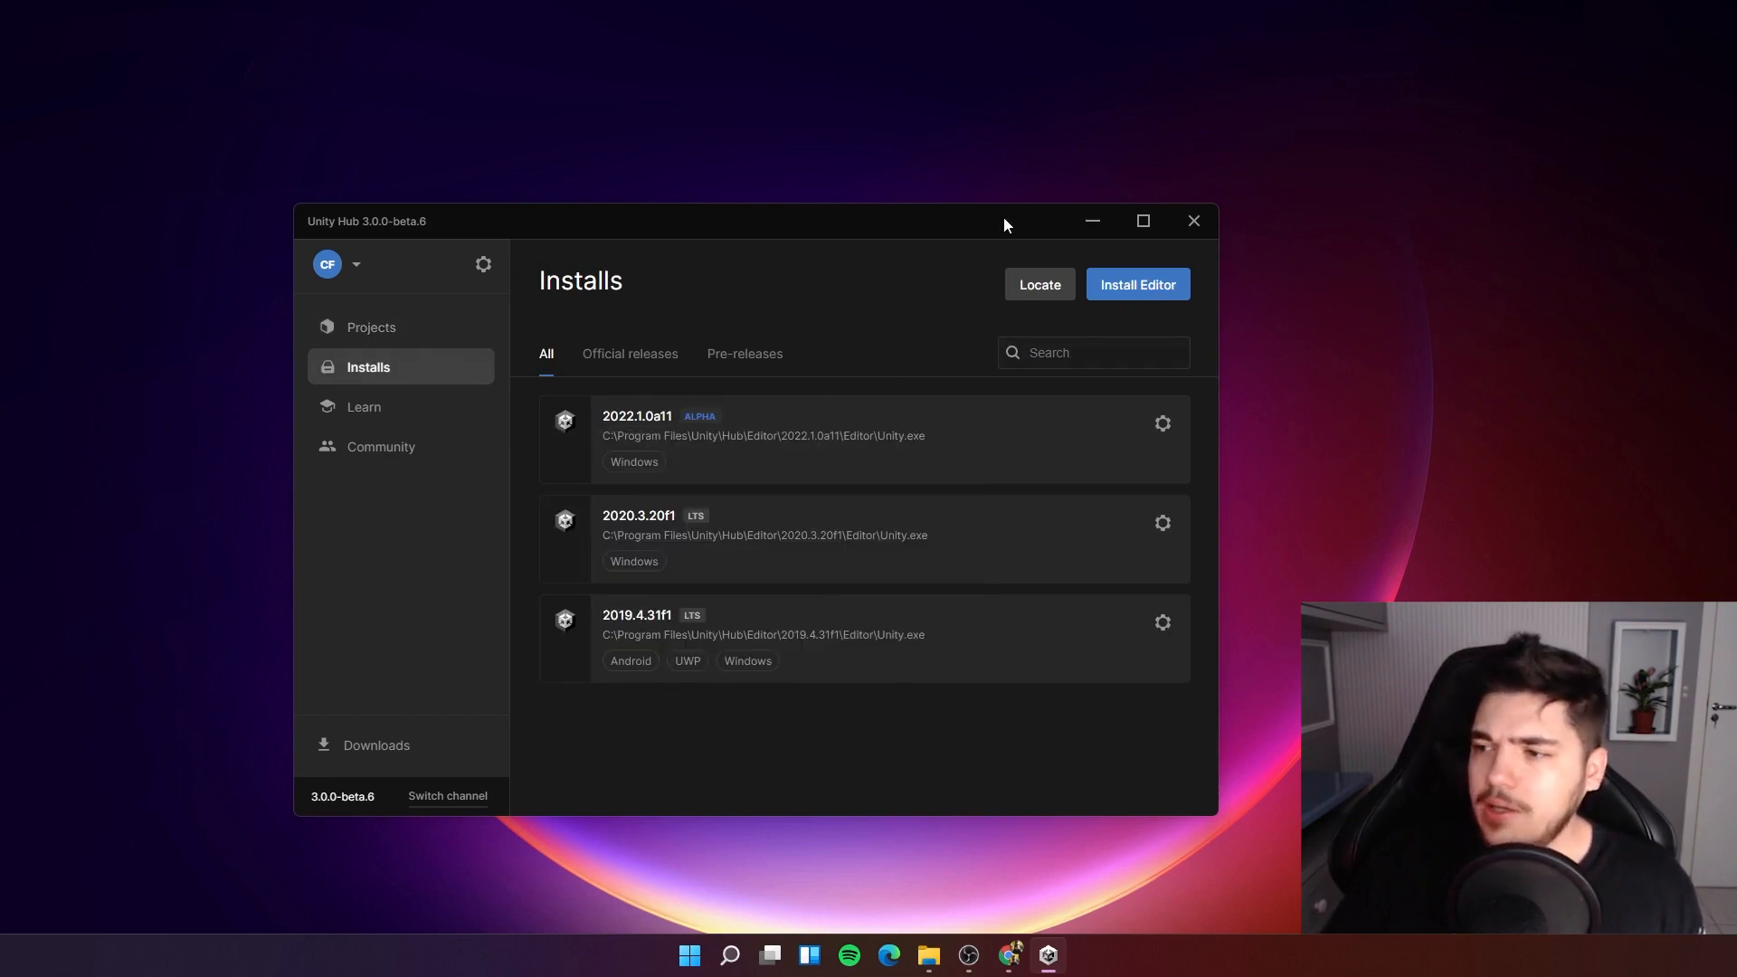
Try to install Unity 2019.4.32f1 with Universal Windows Platform Build Support, then close the install dialog.
{"action": "left_click", "coordinate": [1132, 292]}
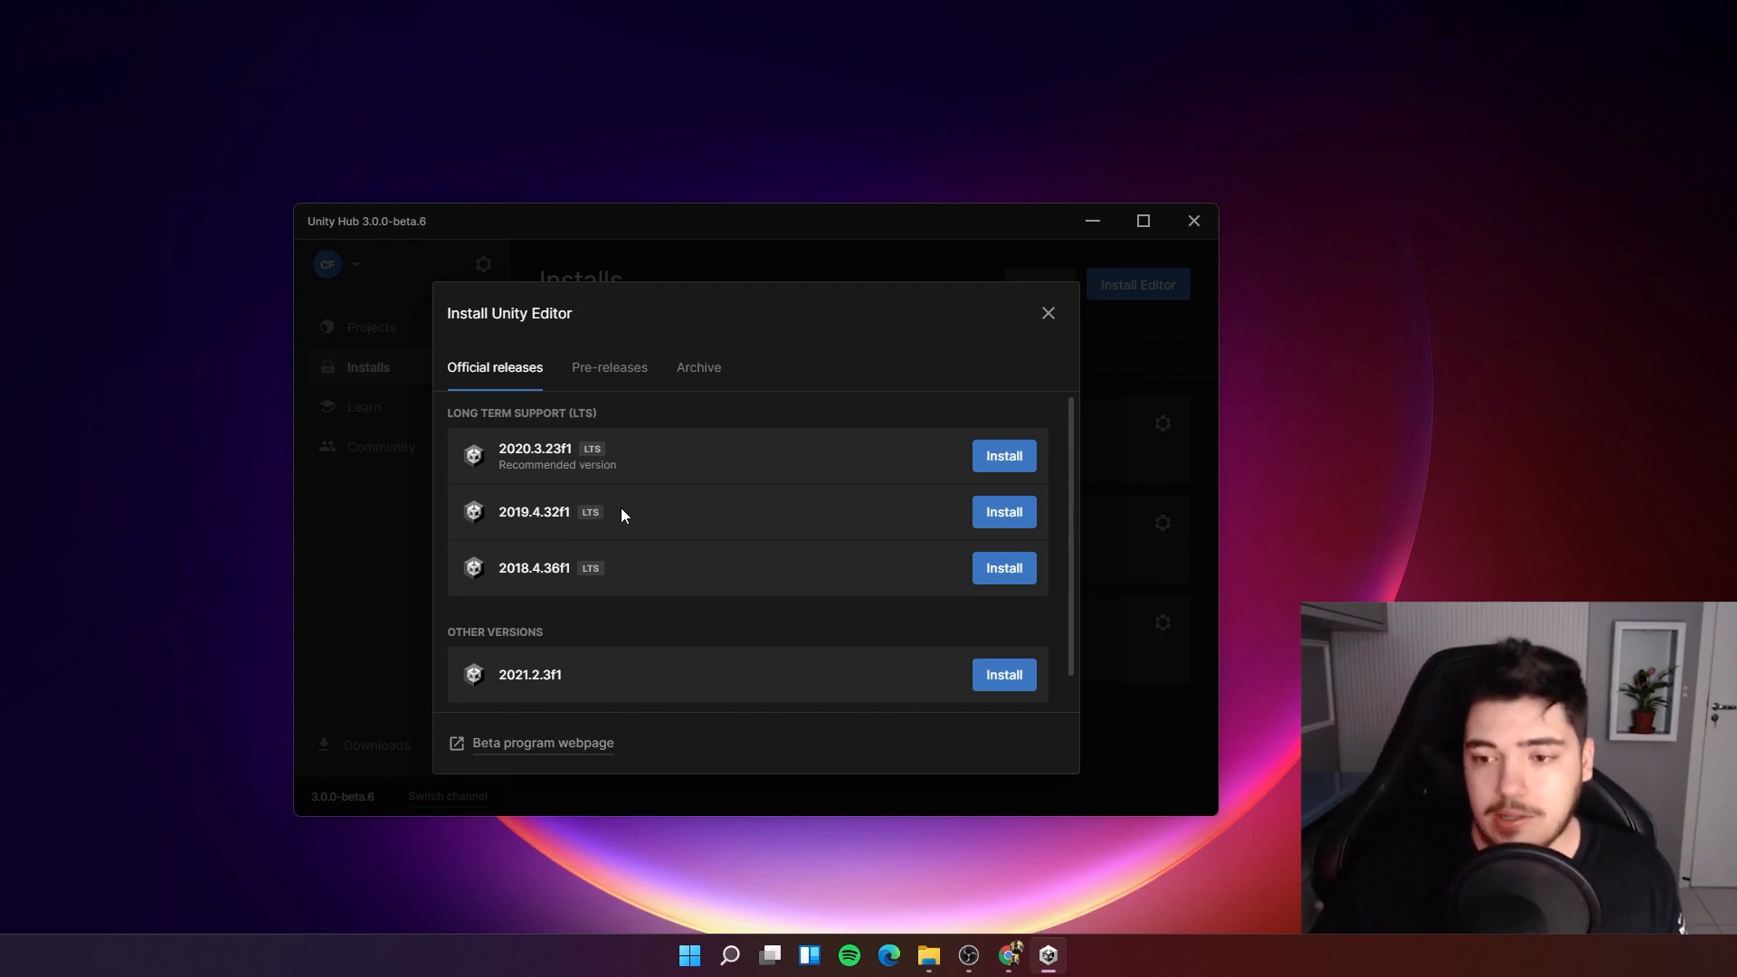
{"action": "left_click", "coordinate": [1009, 512]}
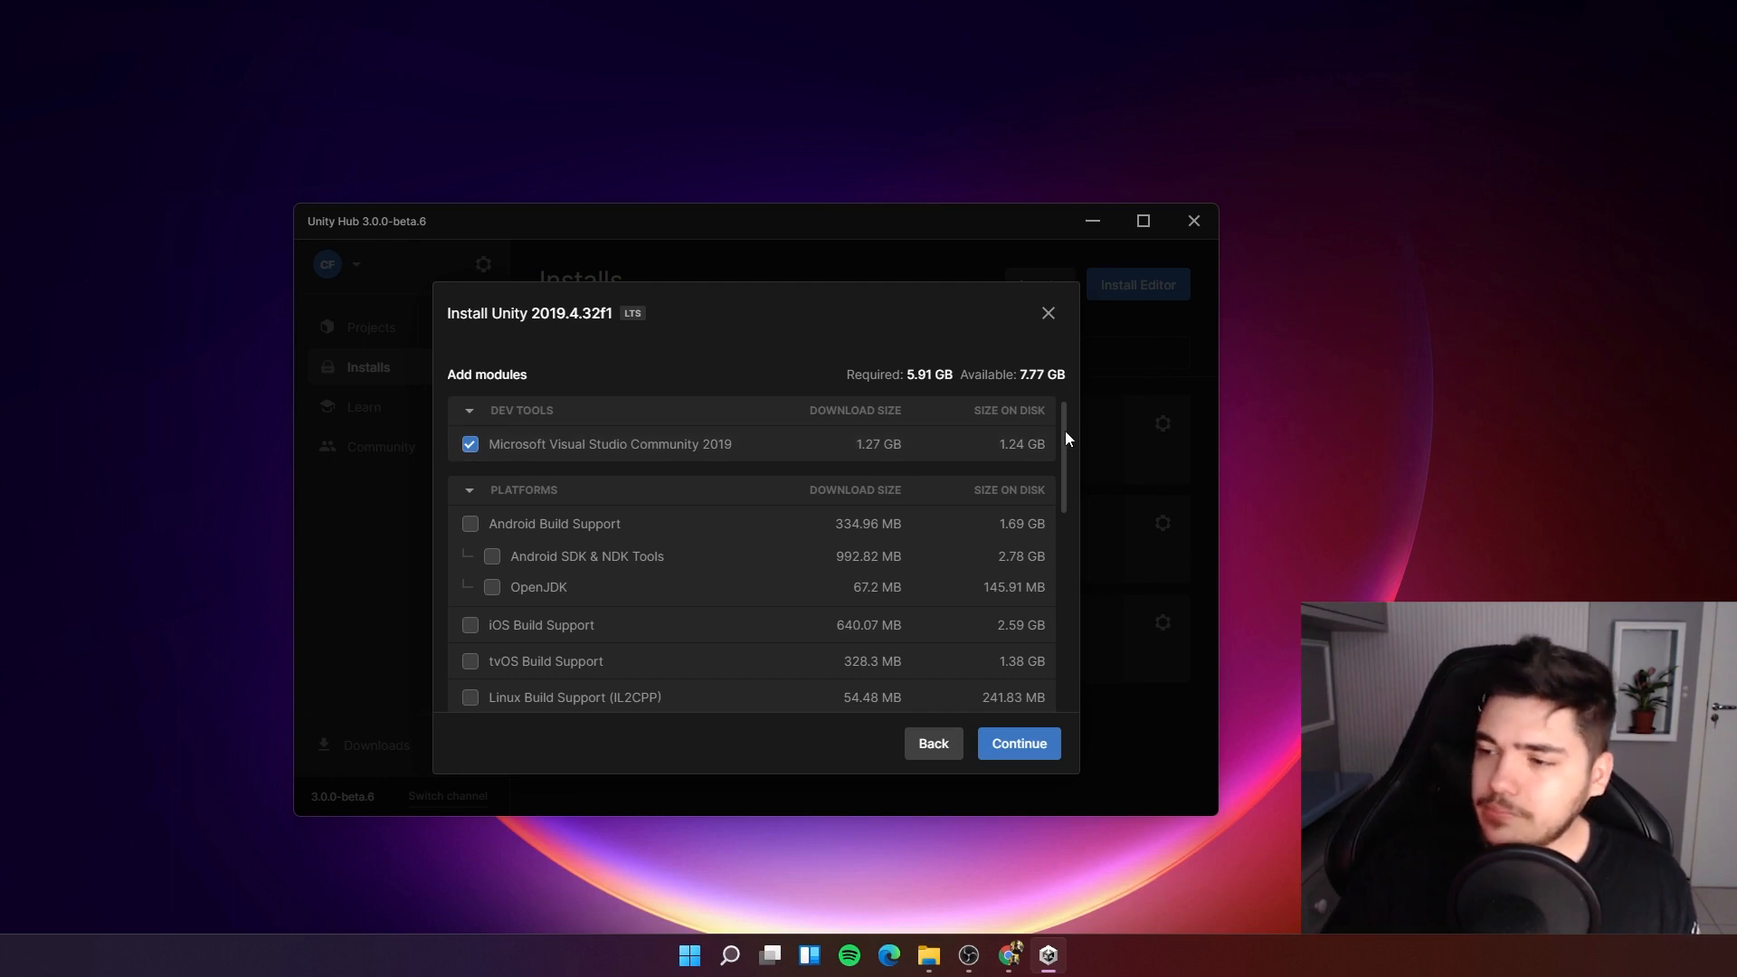
{"action": "left_click_drag", "start_coordinate": [1065, 430], "coordinate": [1080, 522]}
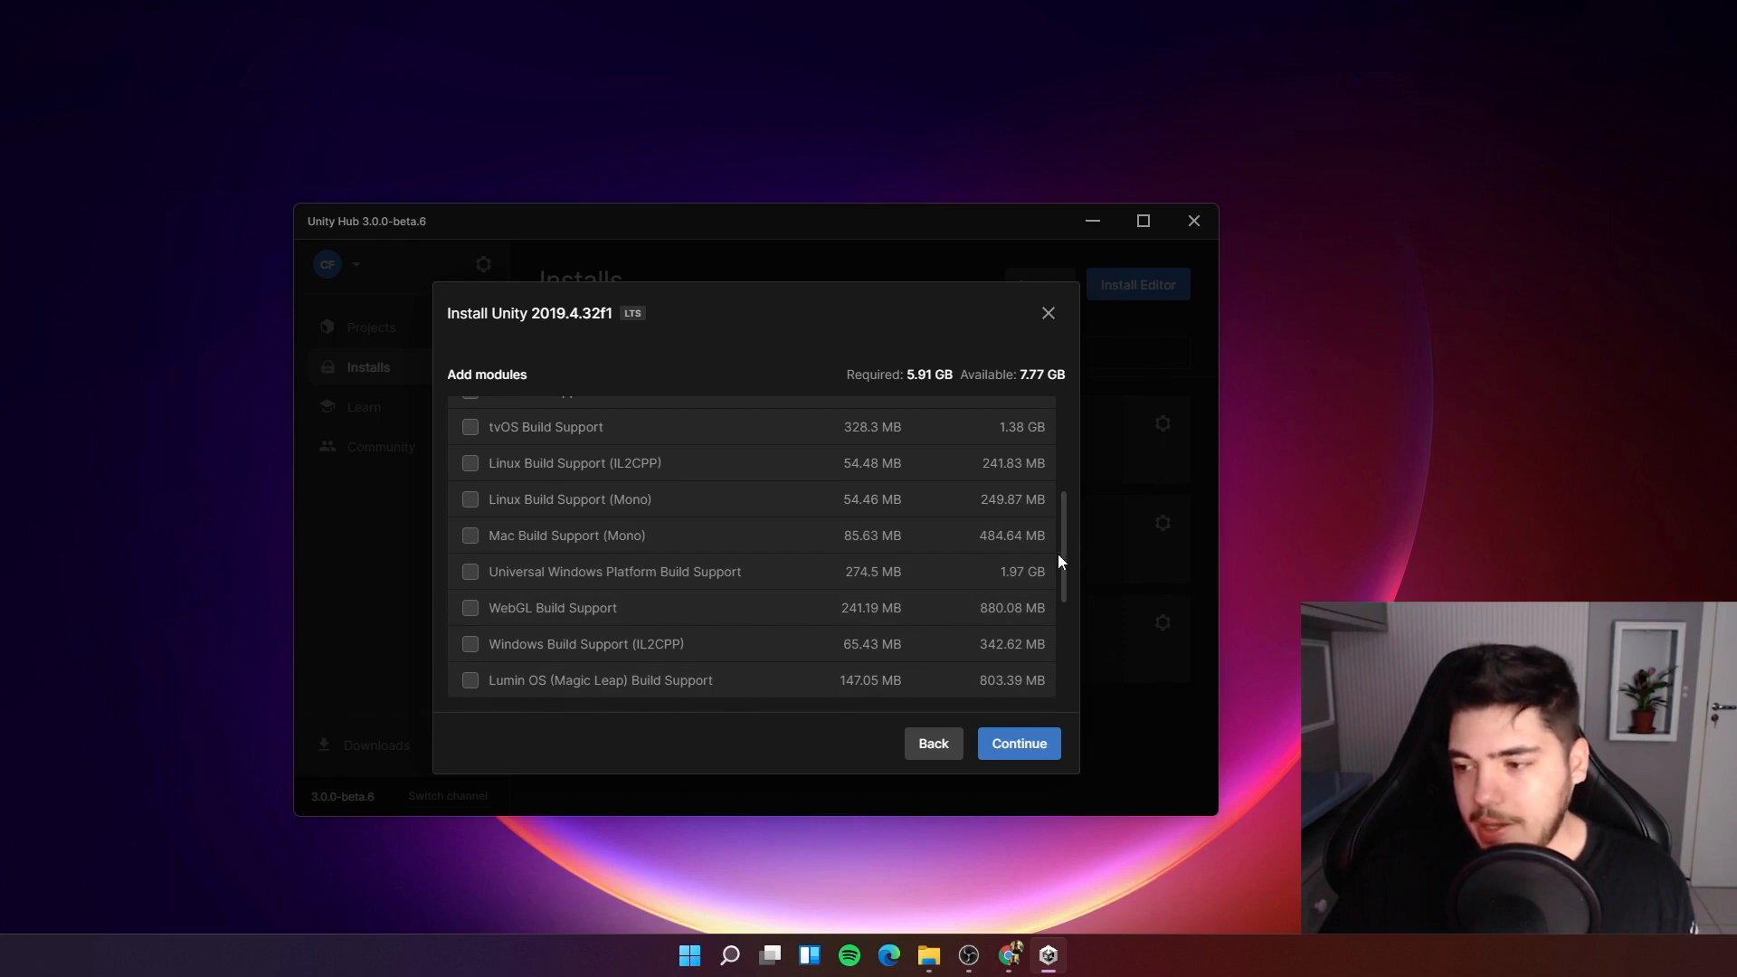
{"action": "left_click_drag", "start_coordinate": [1066, 559], "coordinate": [1061, 579]}
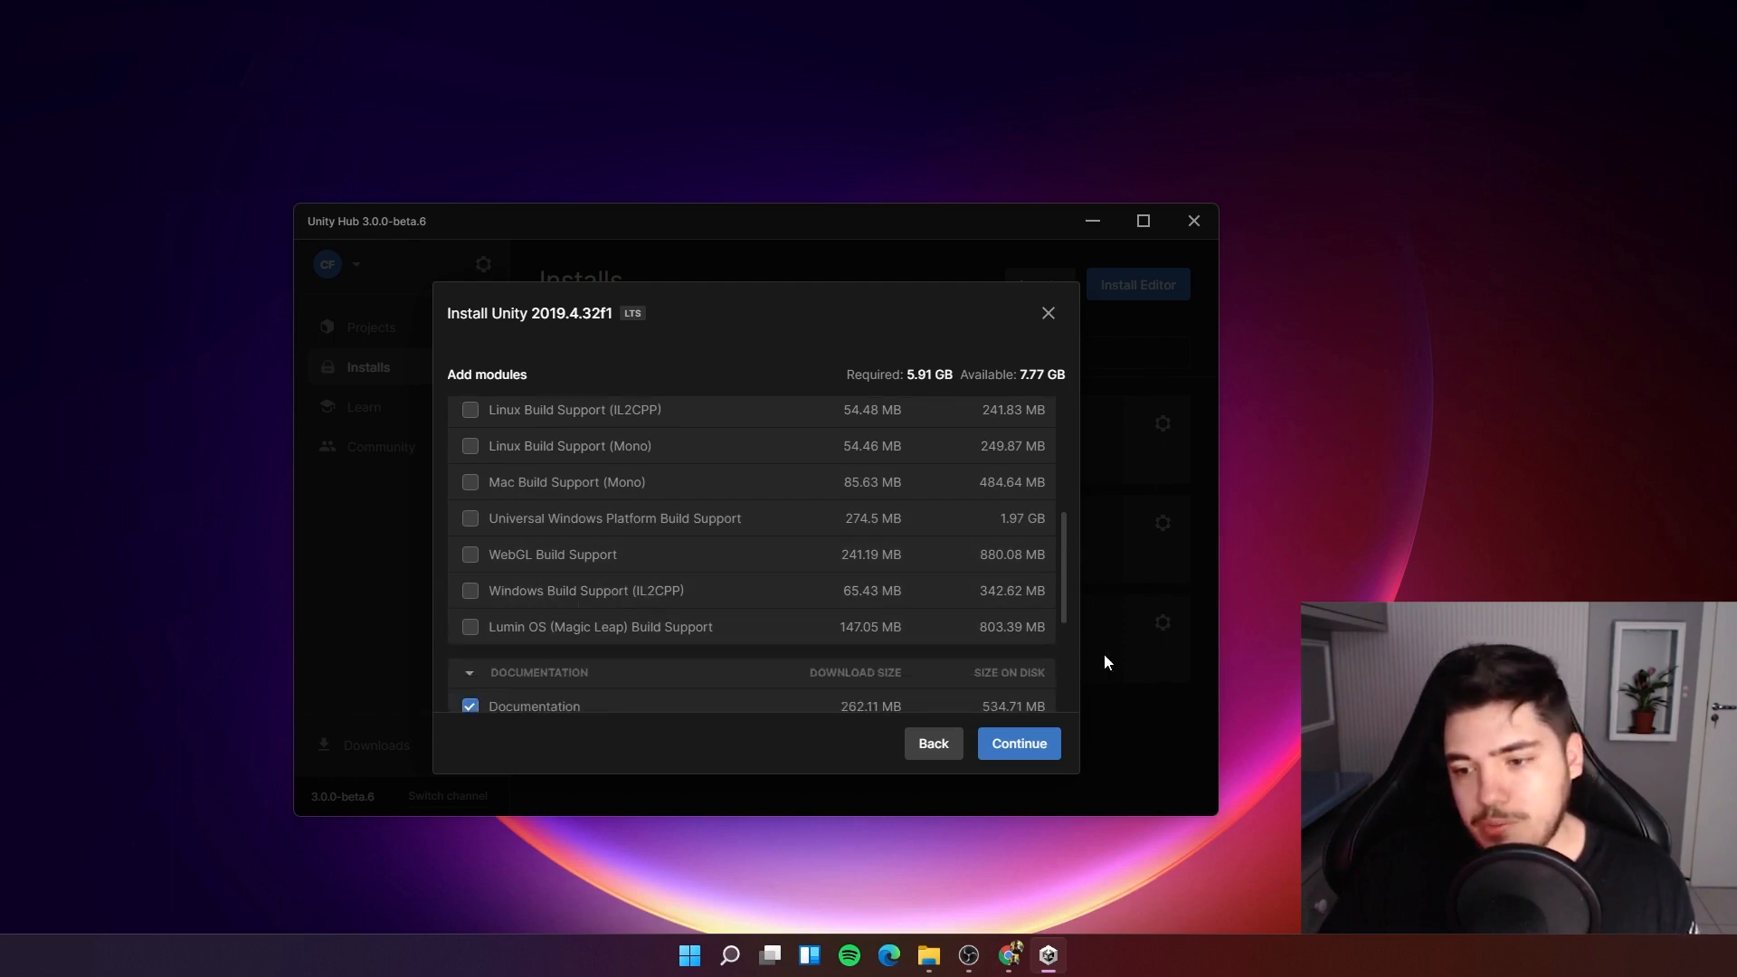
{"action": "left_click_drag", "start_coordinate": [1067, 615], "coordinate": [1062, 558]}
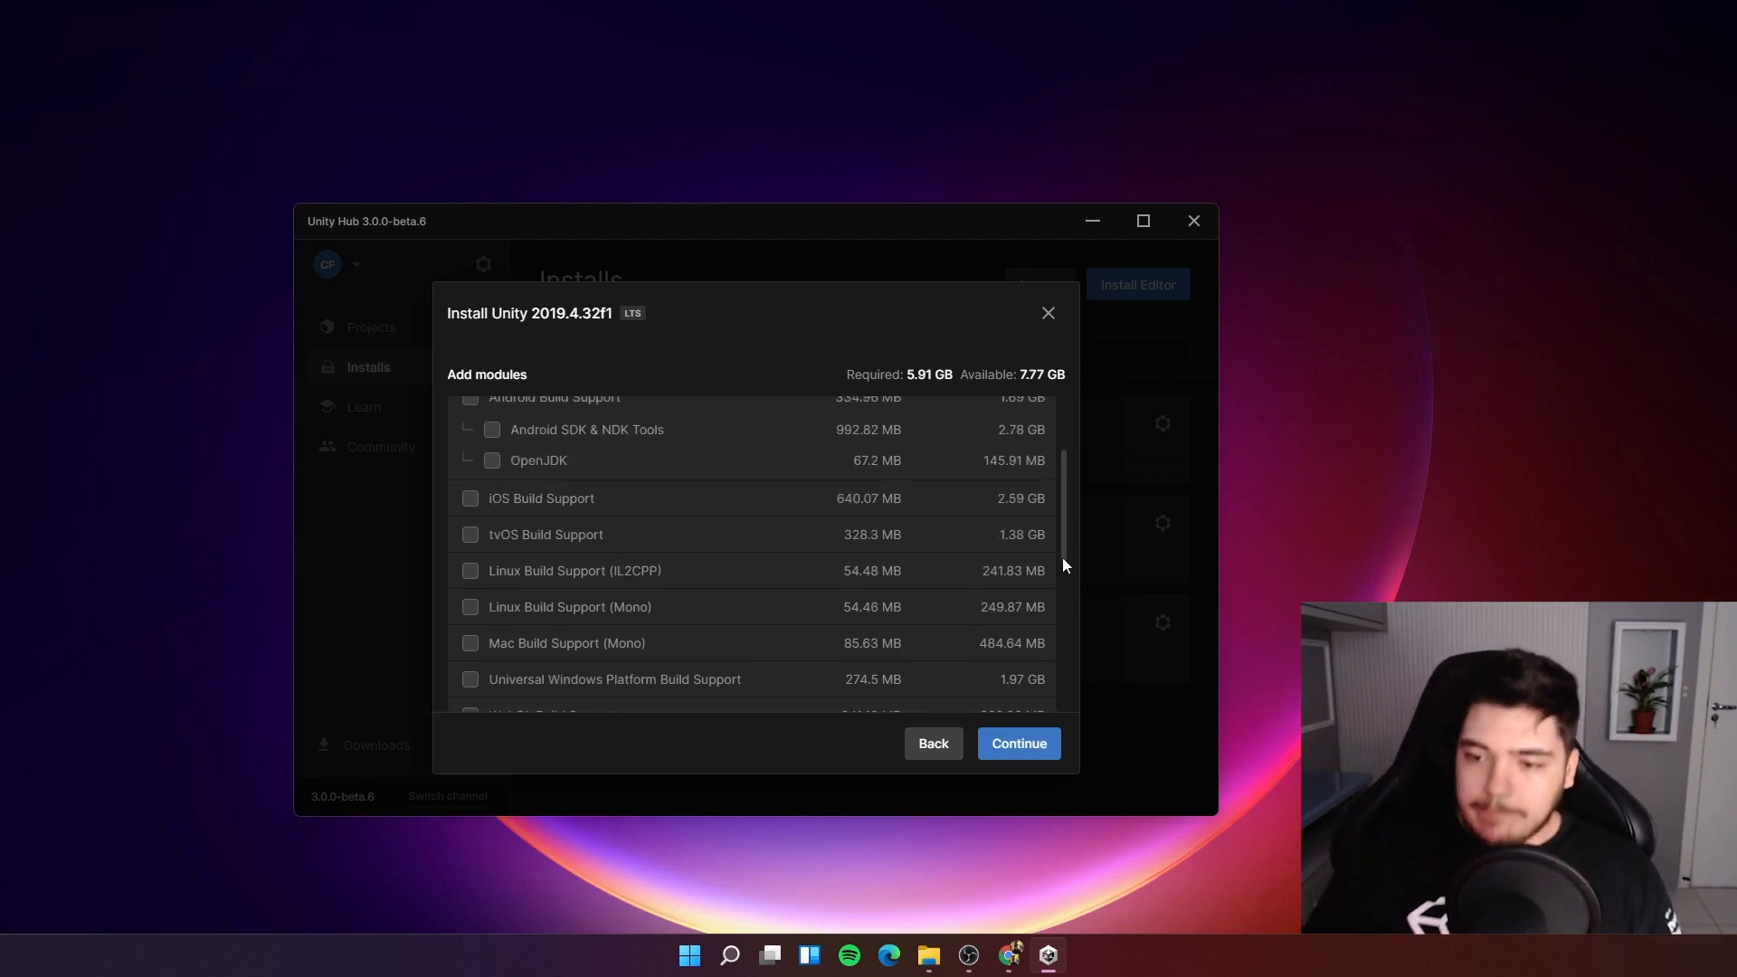
{"action": "scroll", "coordinate": [874, 615], "scroll_direction": "down", "scroll_amount": 3}
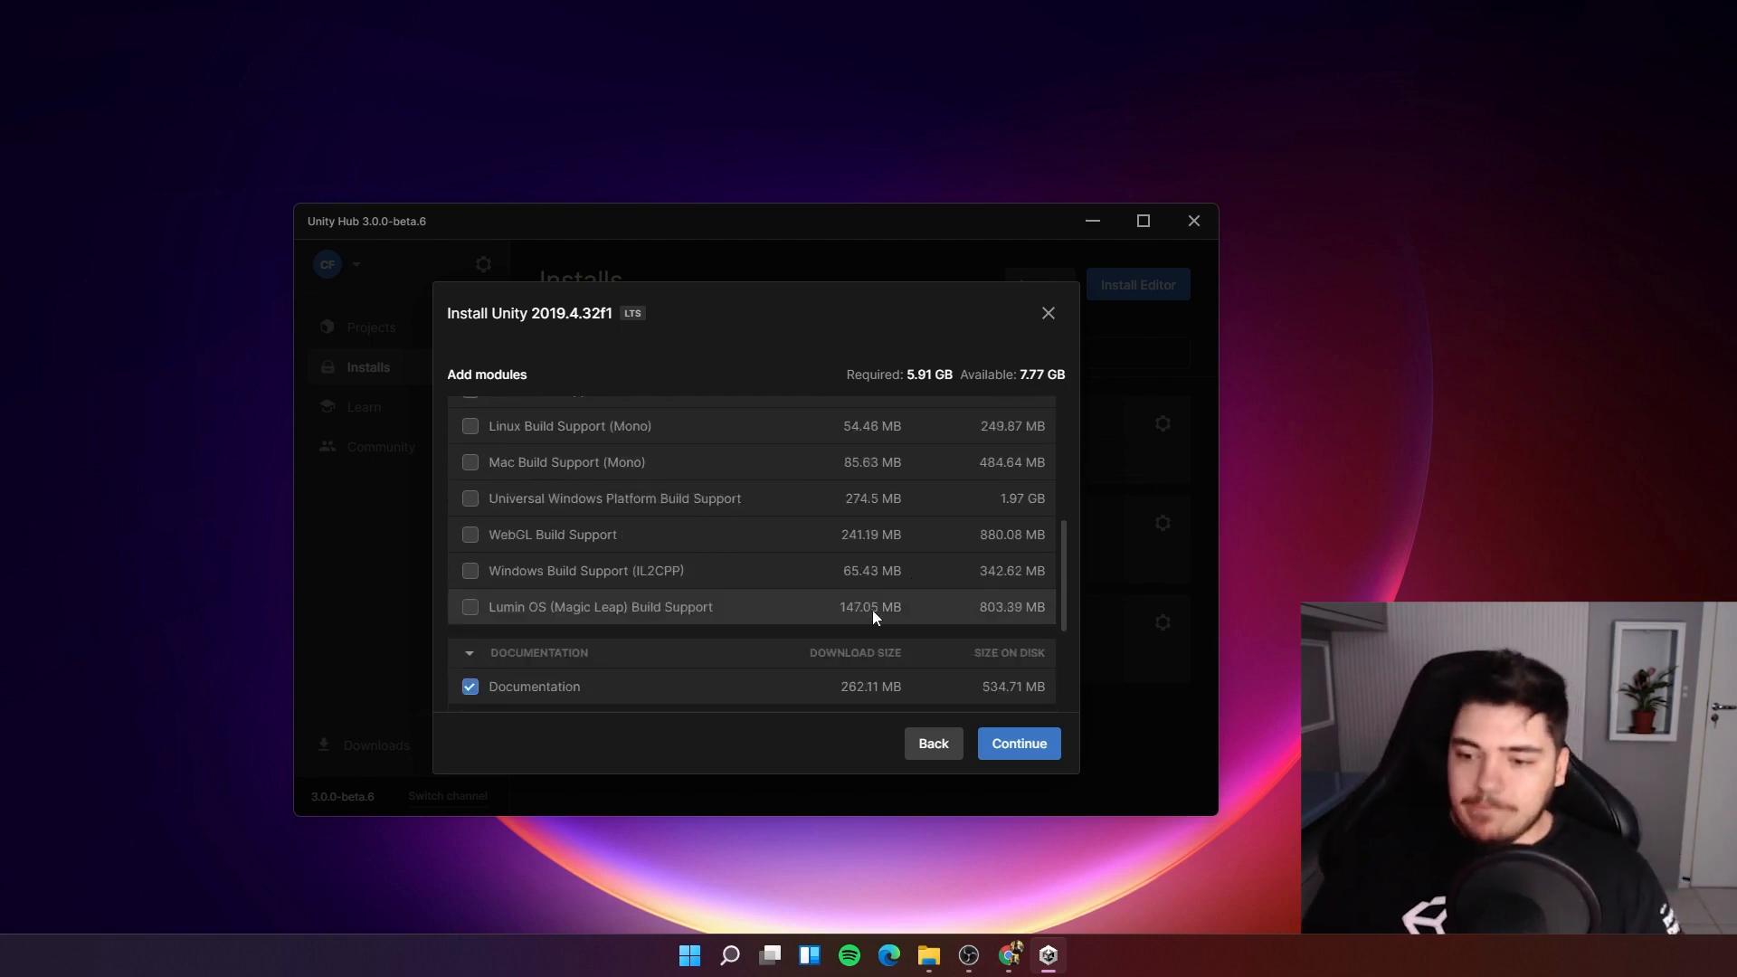
{"action": "left_click", "coordinate": [471, 503]}
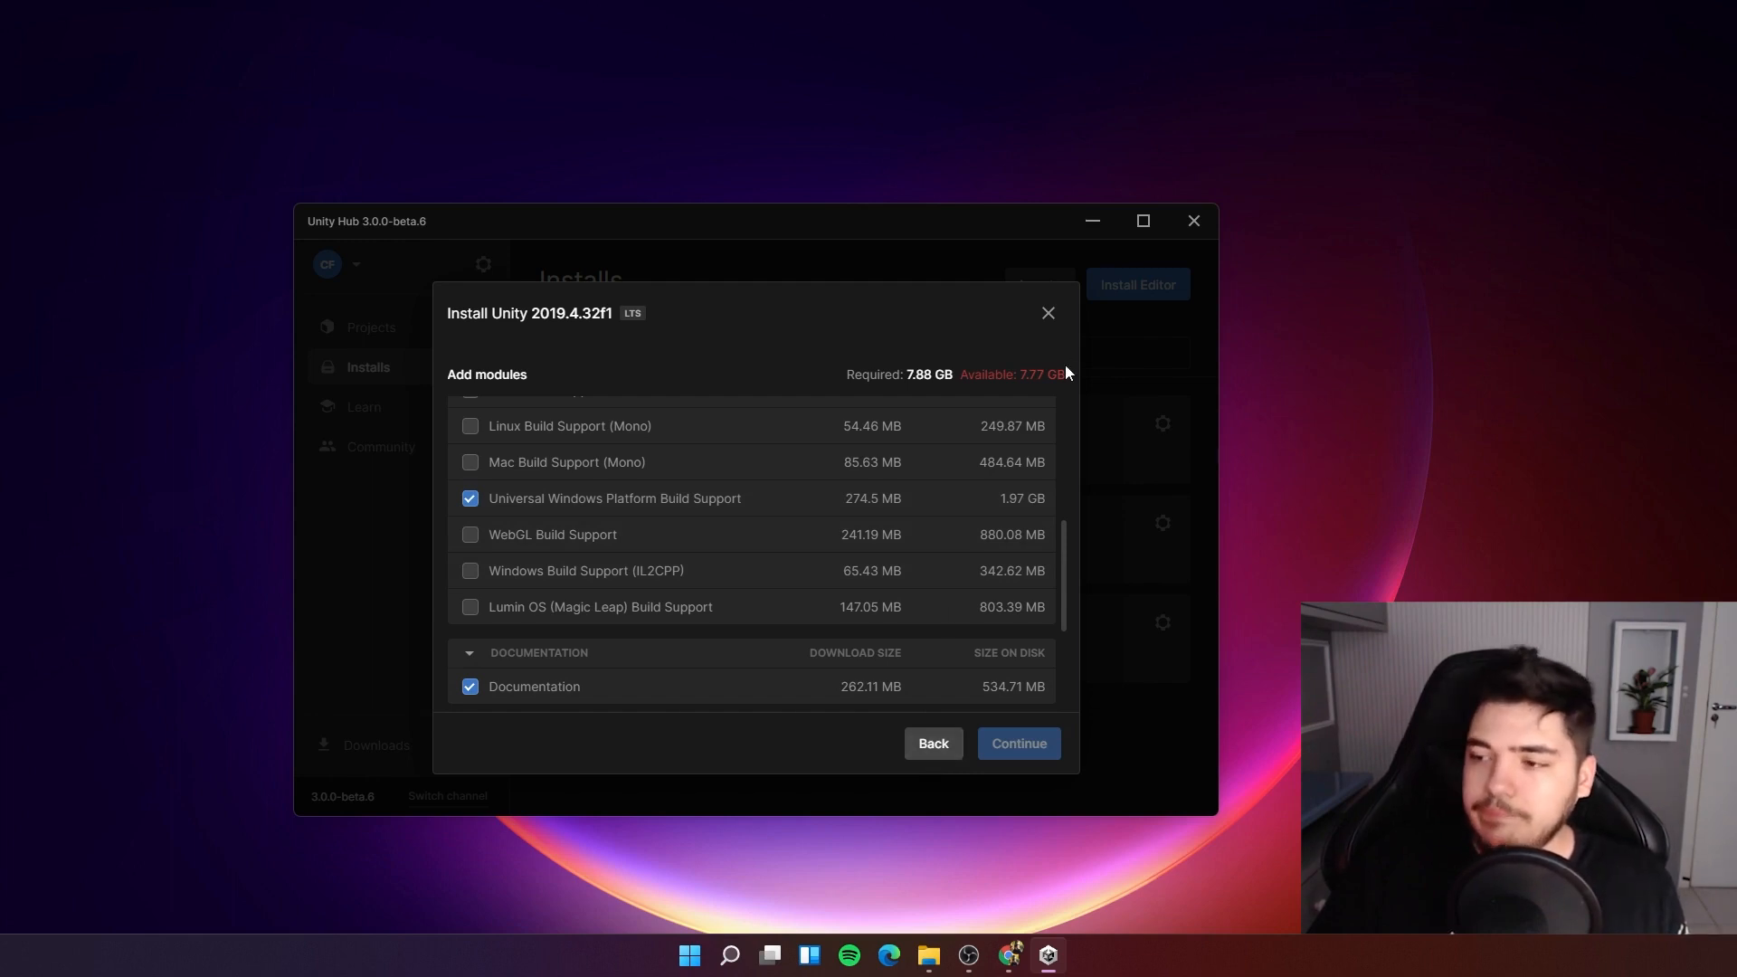
{"action": "left_click", "coordinate": [1044, 313]}
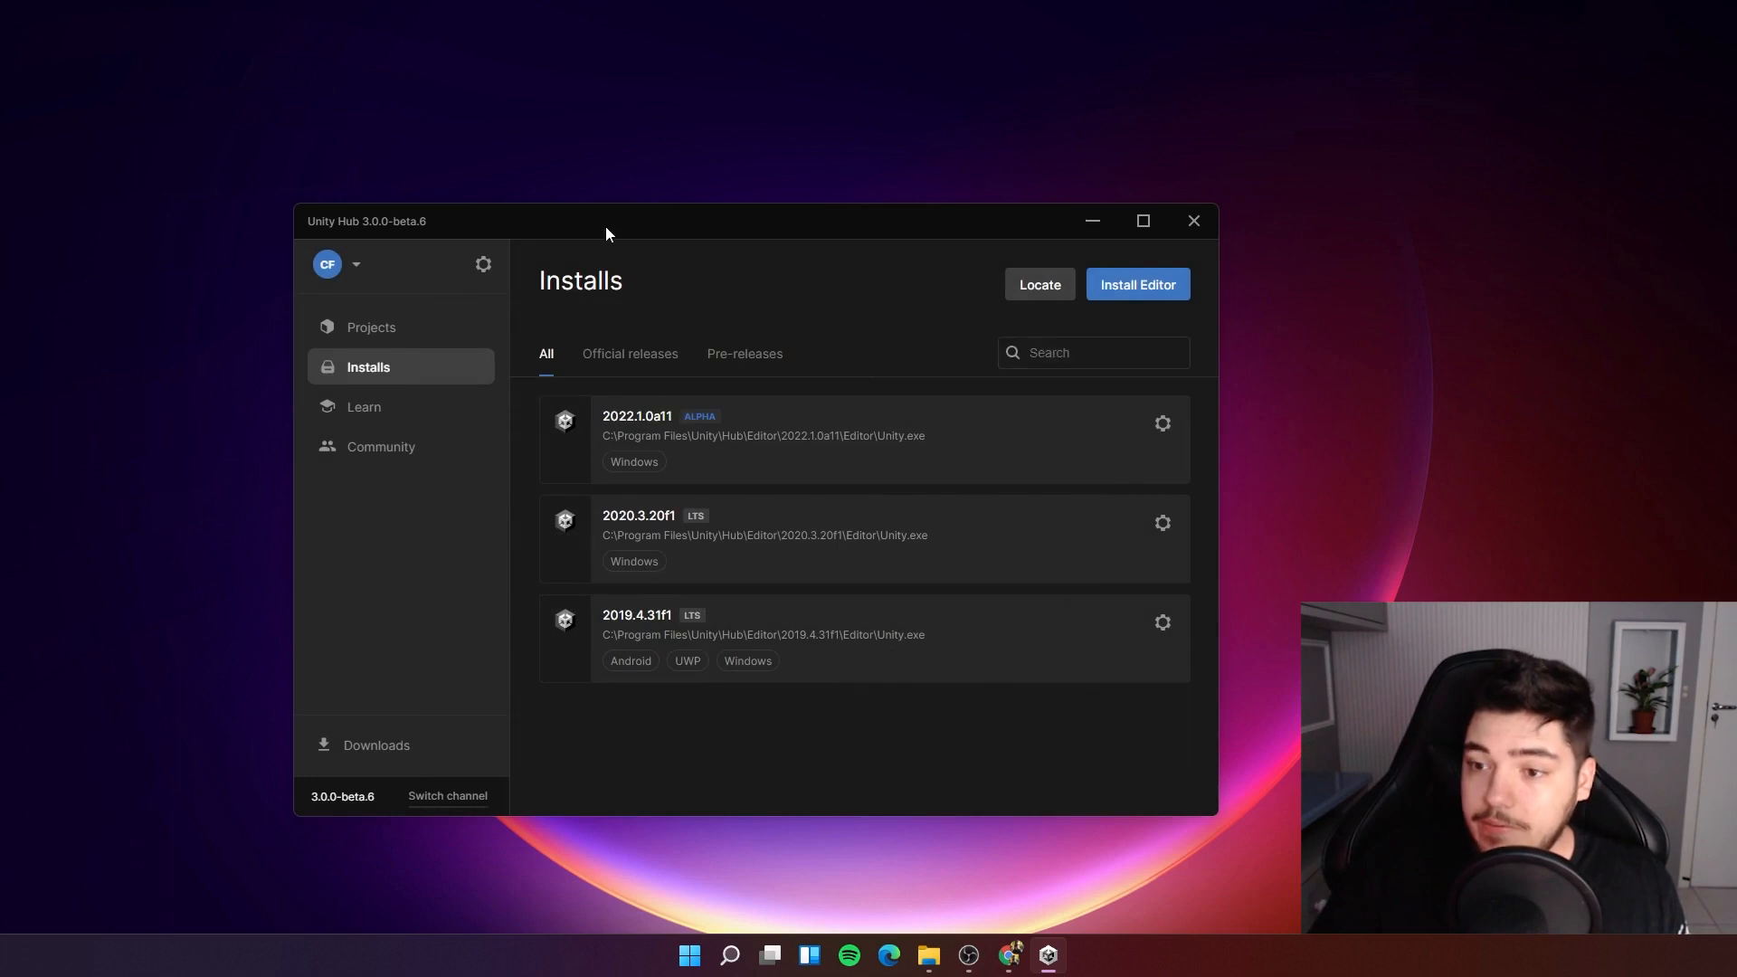
Start a new project and set its editor version to 2019.4.31f1.
{"action": "left_click_drag", "start_coordinate": [605, 226], "coordinate": [656, 263]}
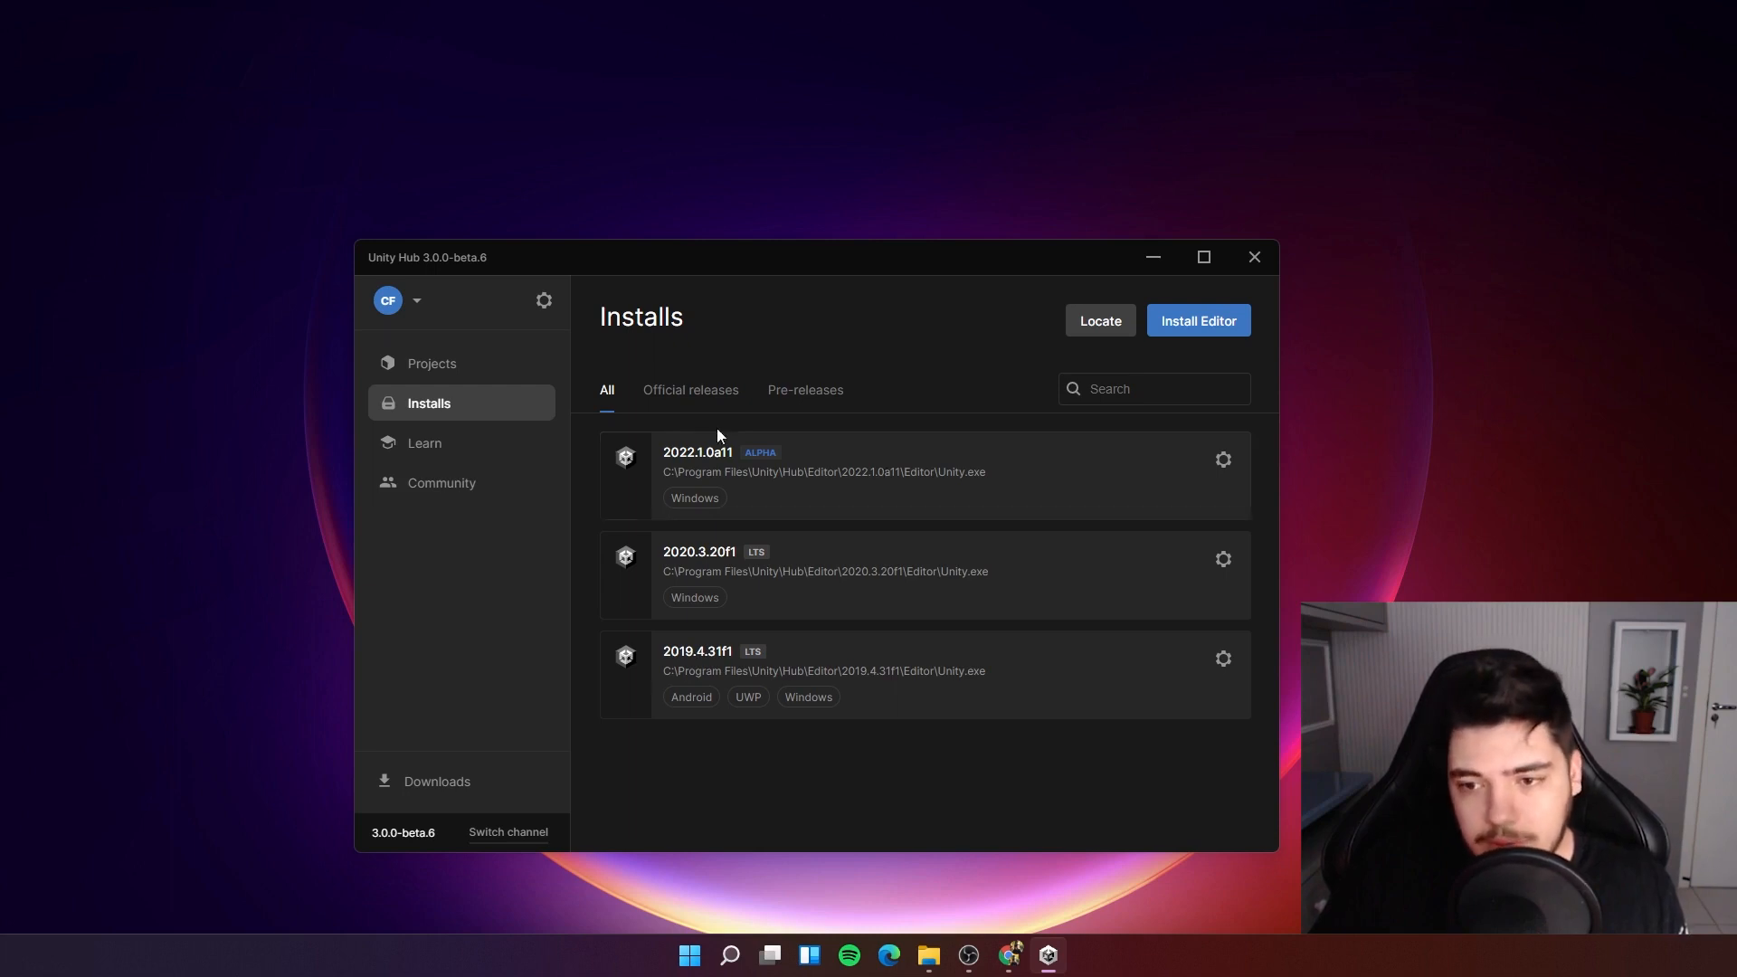
{"action": "left_click", "coordinate": [436, 369]}
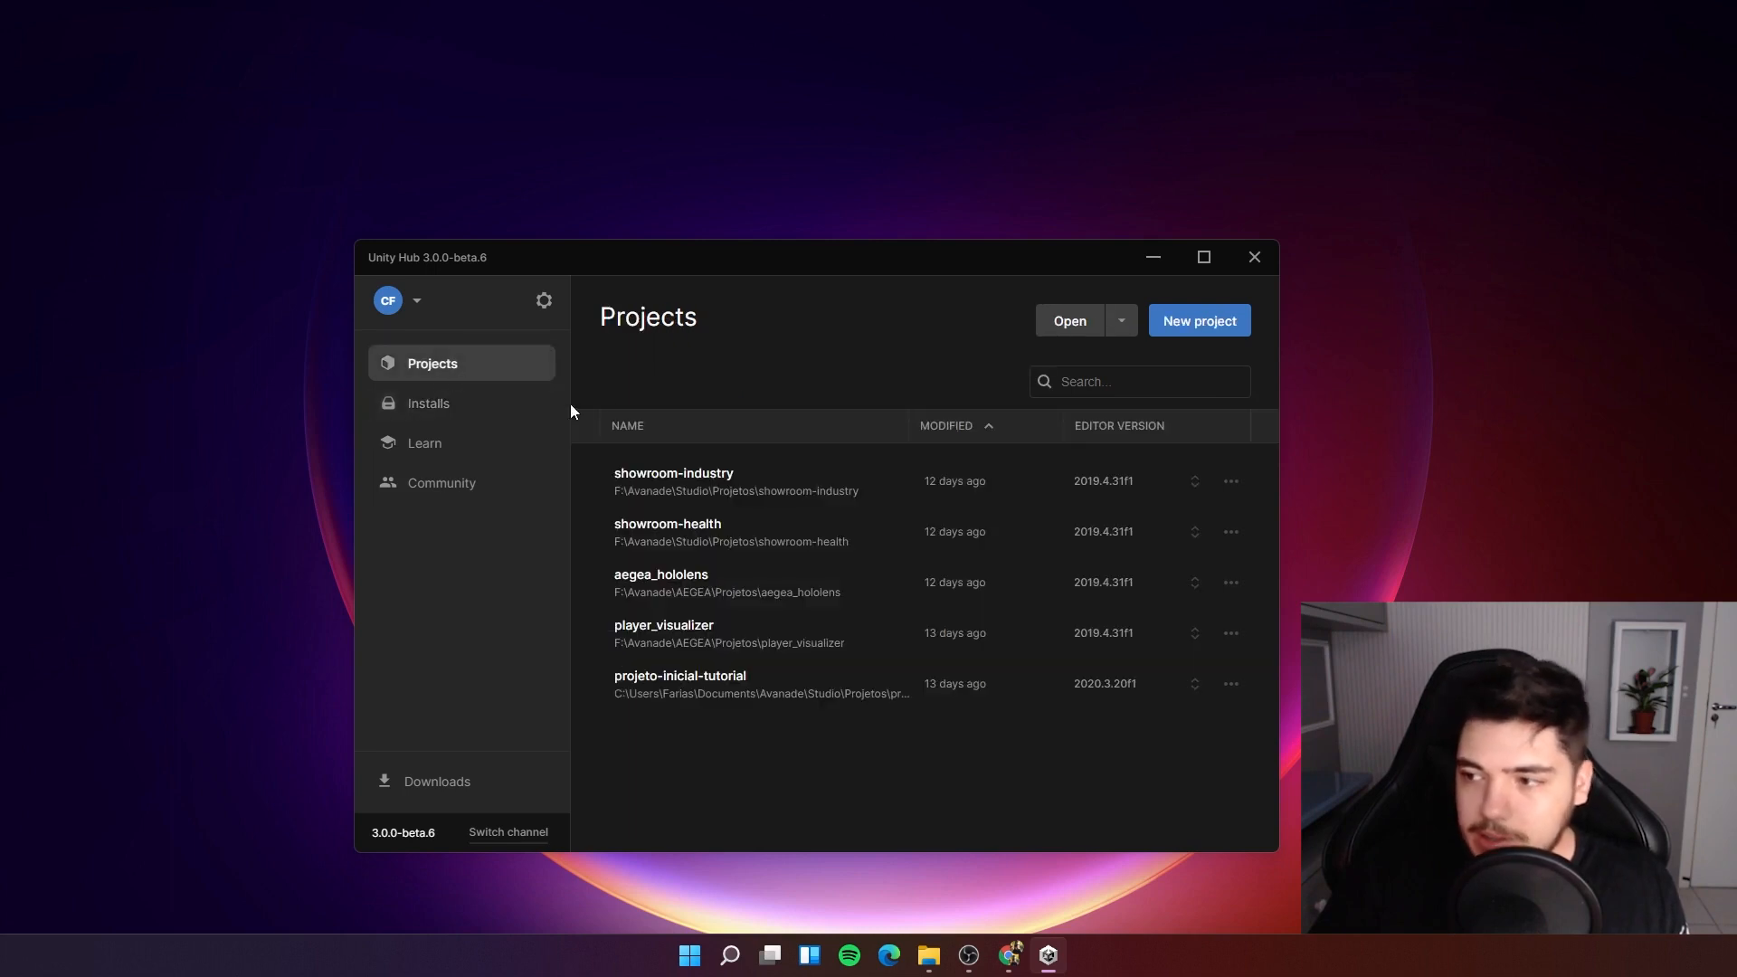
{"action": "left_click", "coordinate": [1215, 327]}
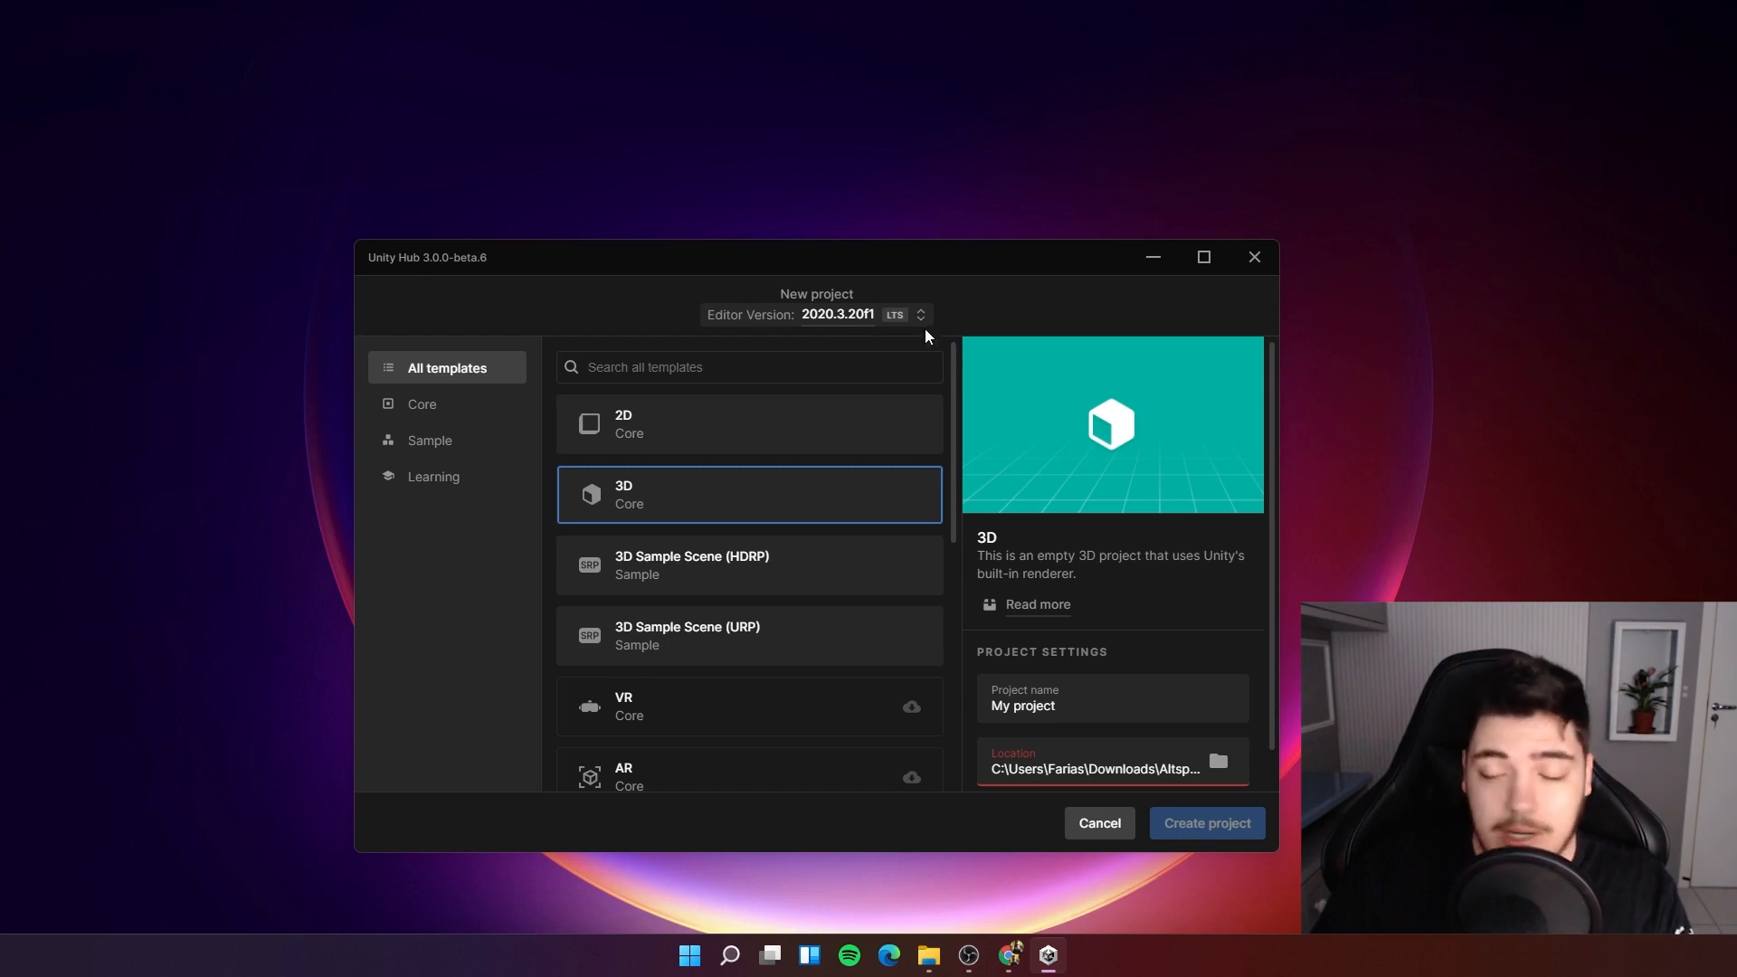
{"action": "left_click", "coordinate": [871, 323]}
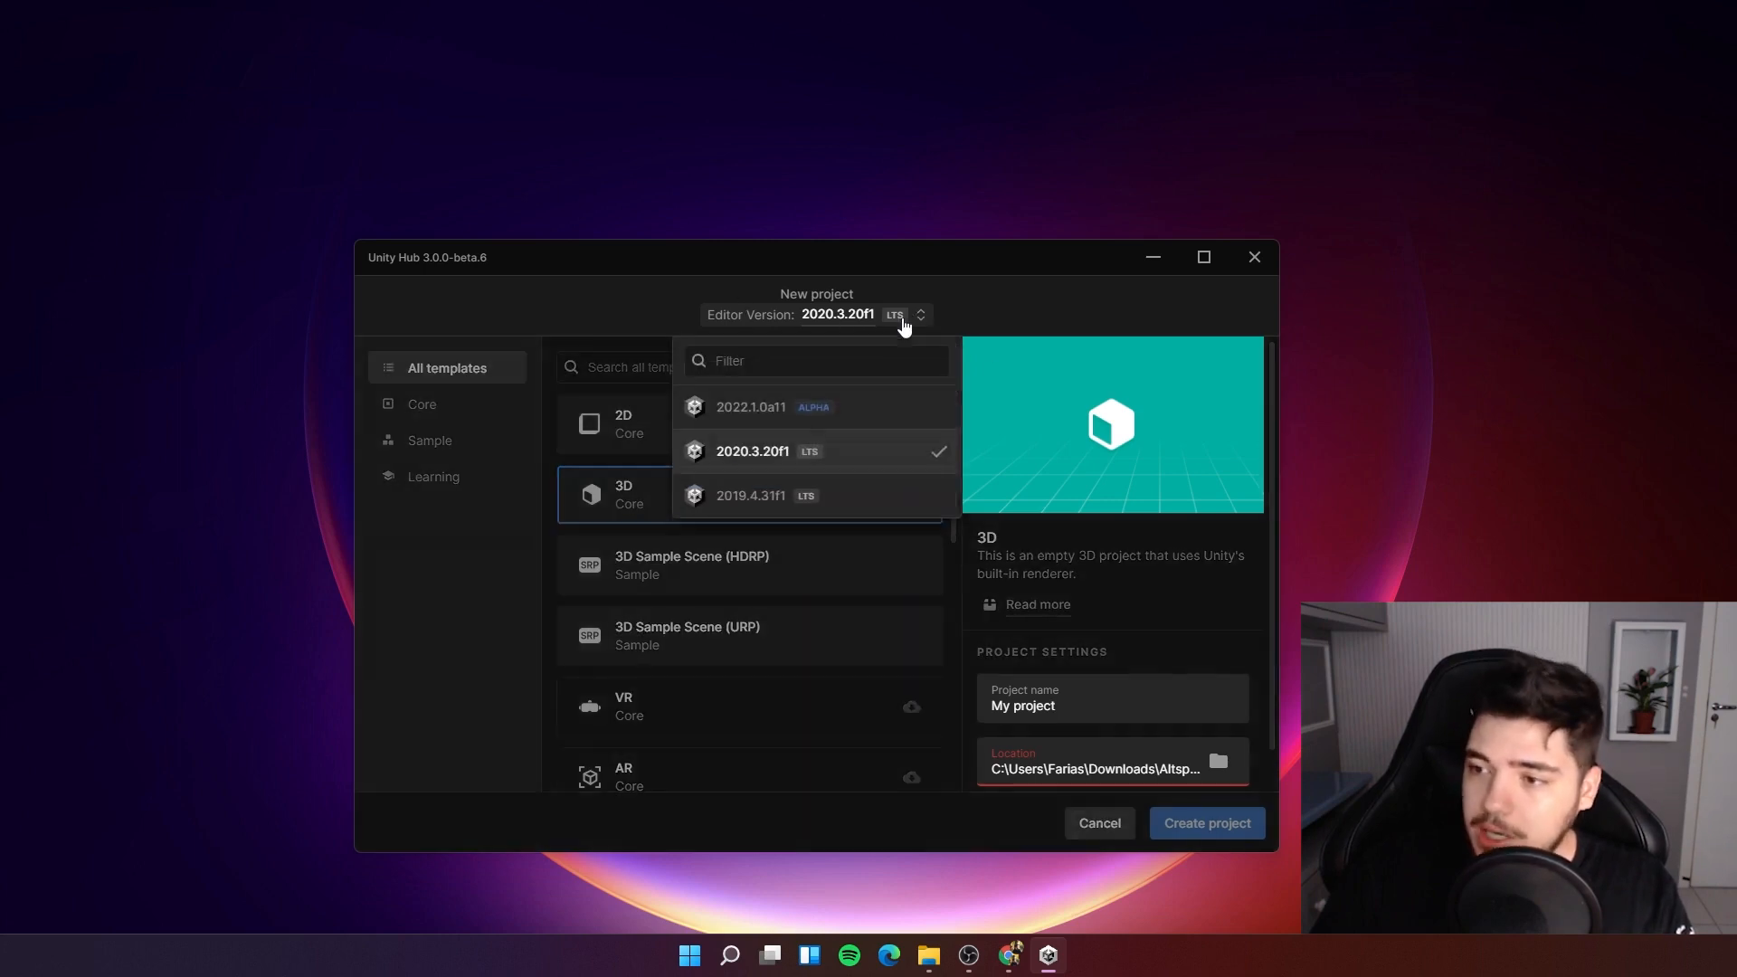
{"action": "left_click", "coordinate": [801, 520]}
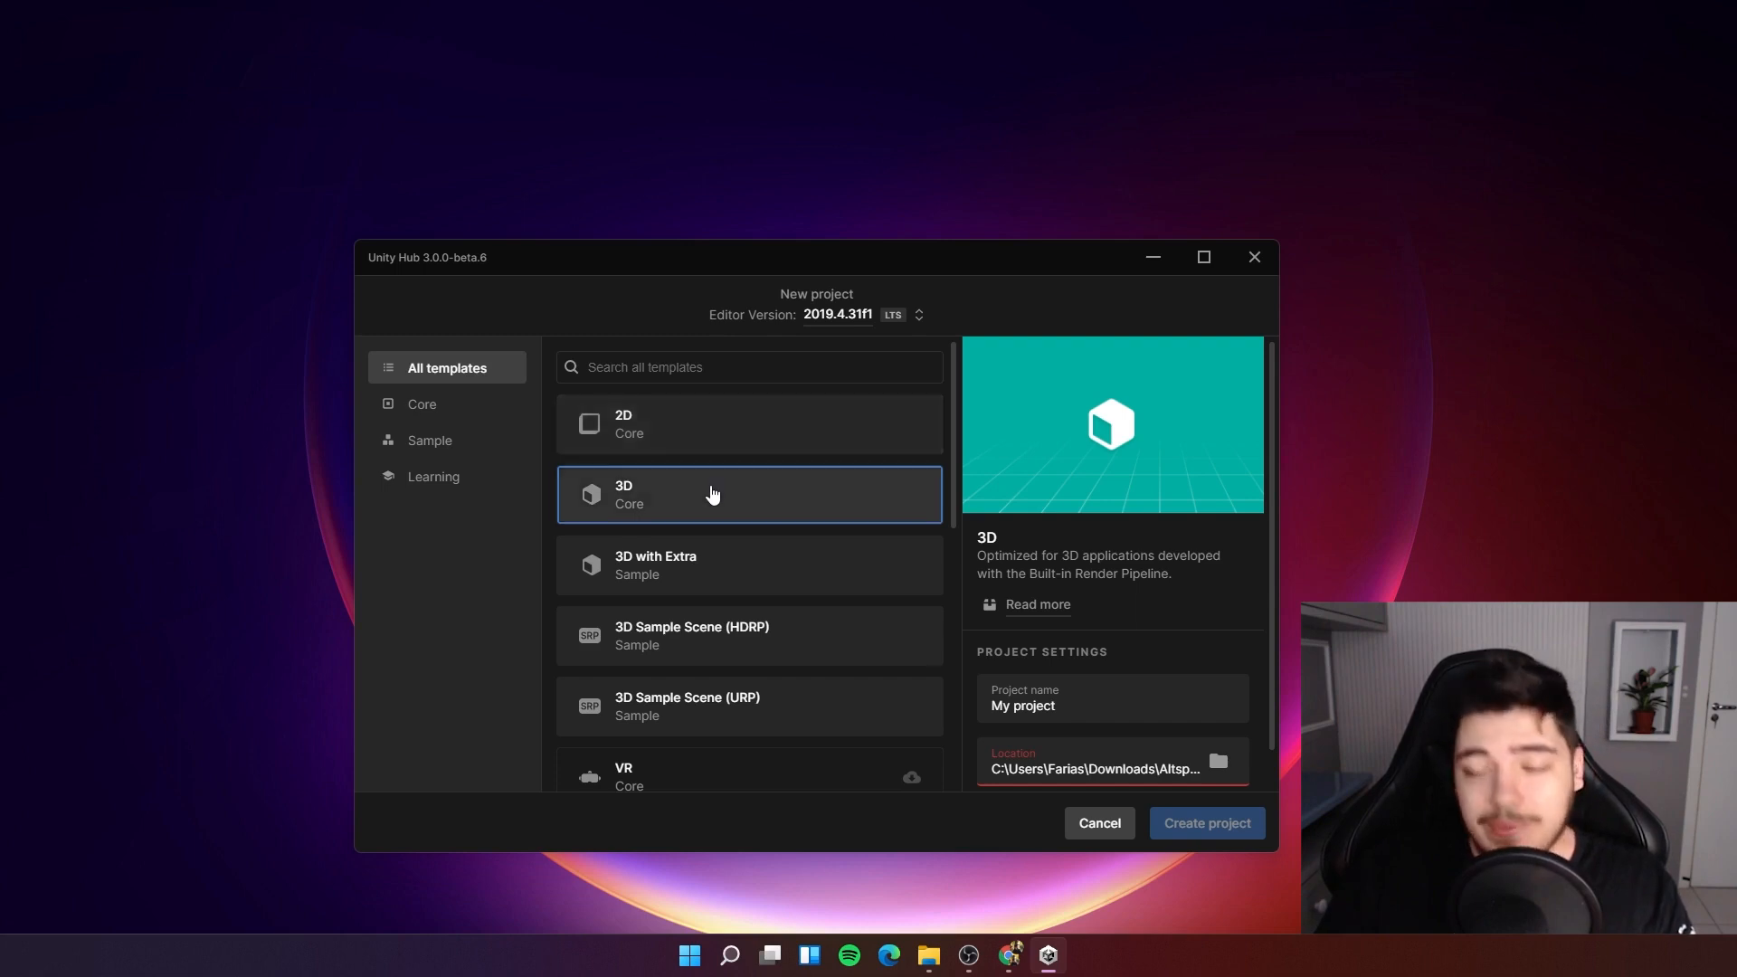
Browse the available project templates in the new project list.
{"action": "scroll", "coordinate": [724, 489], "scroll_direction": "down", "scroll_amount": 1}
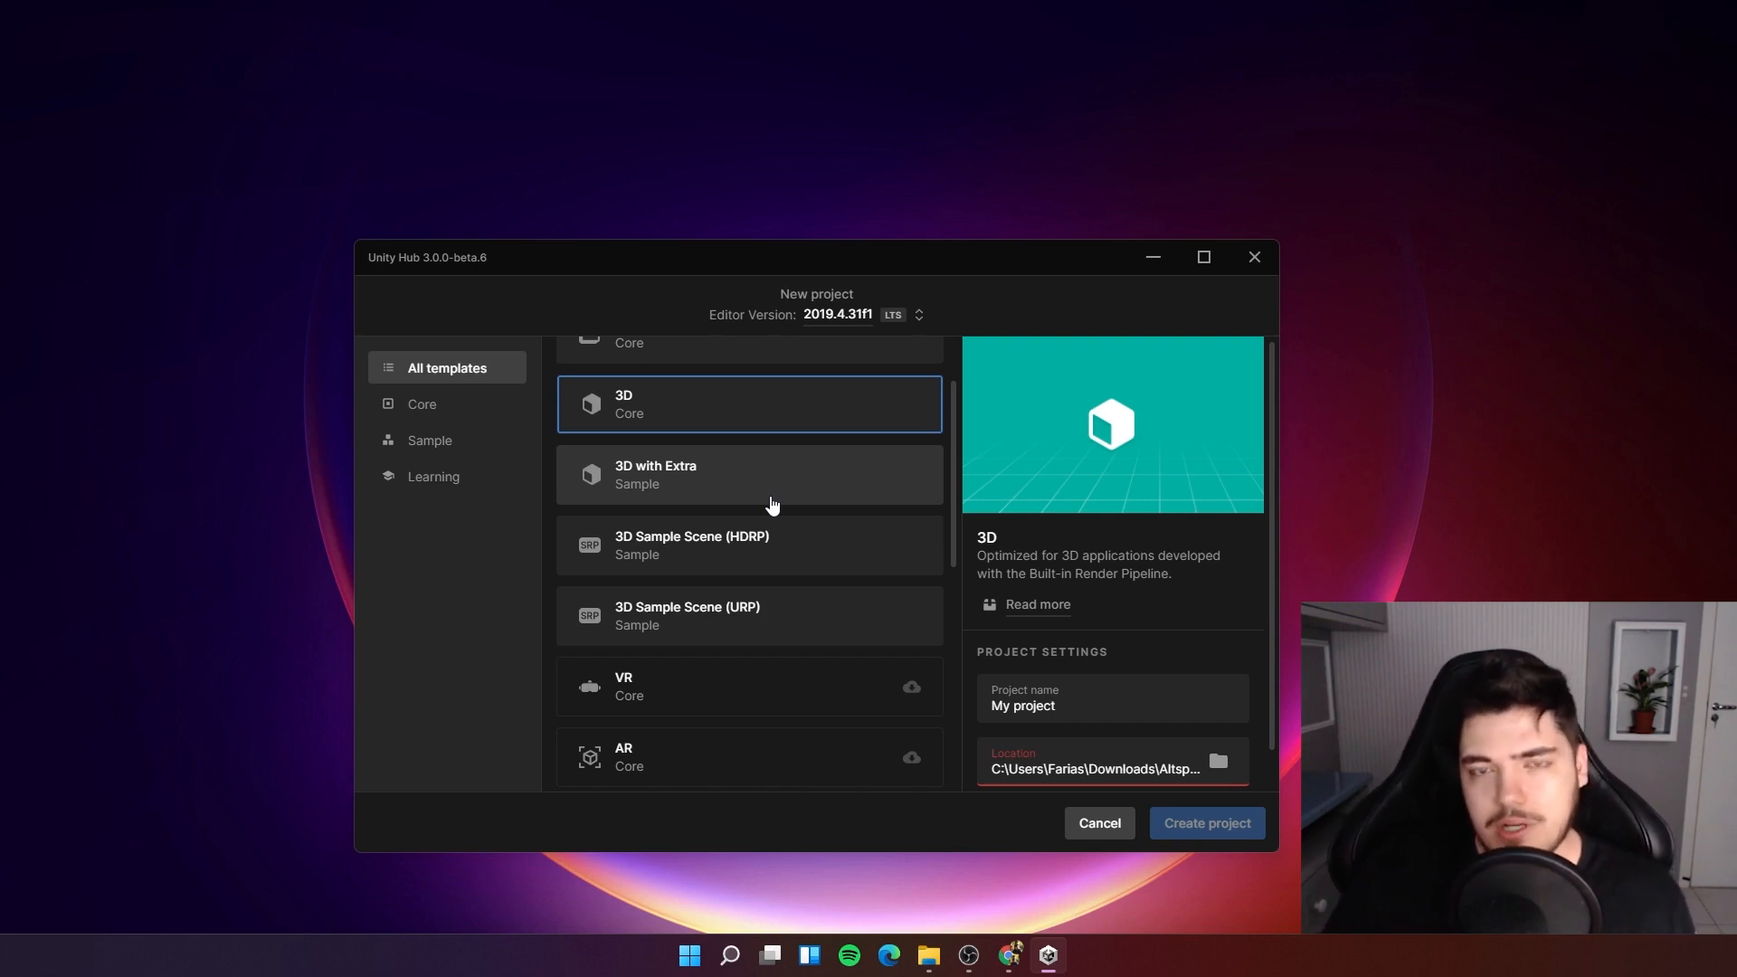
{"action": "scroll", "coordinate": [733, 532], "scroll_direction": "down", "scroll_amount": 1}
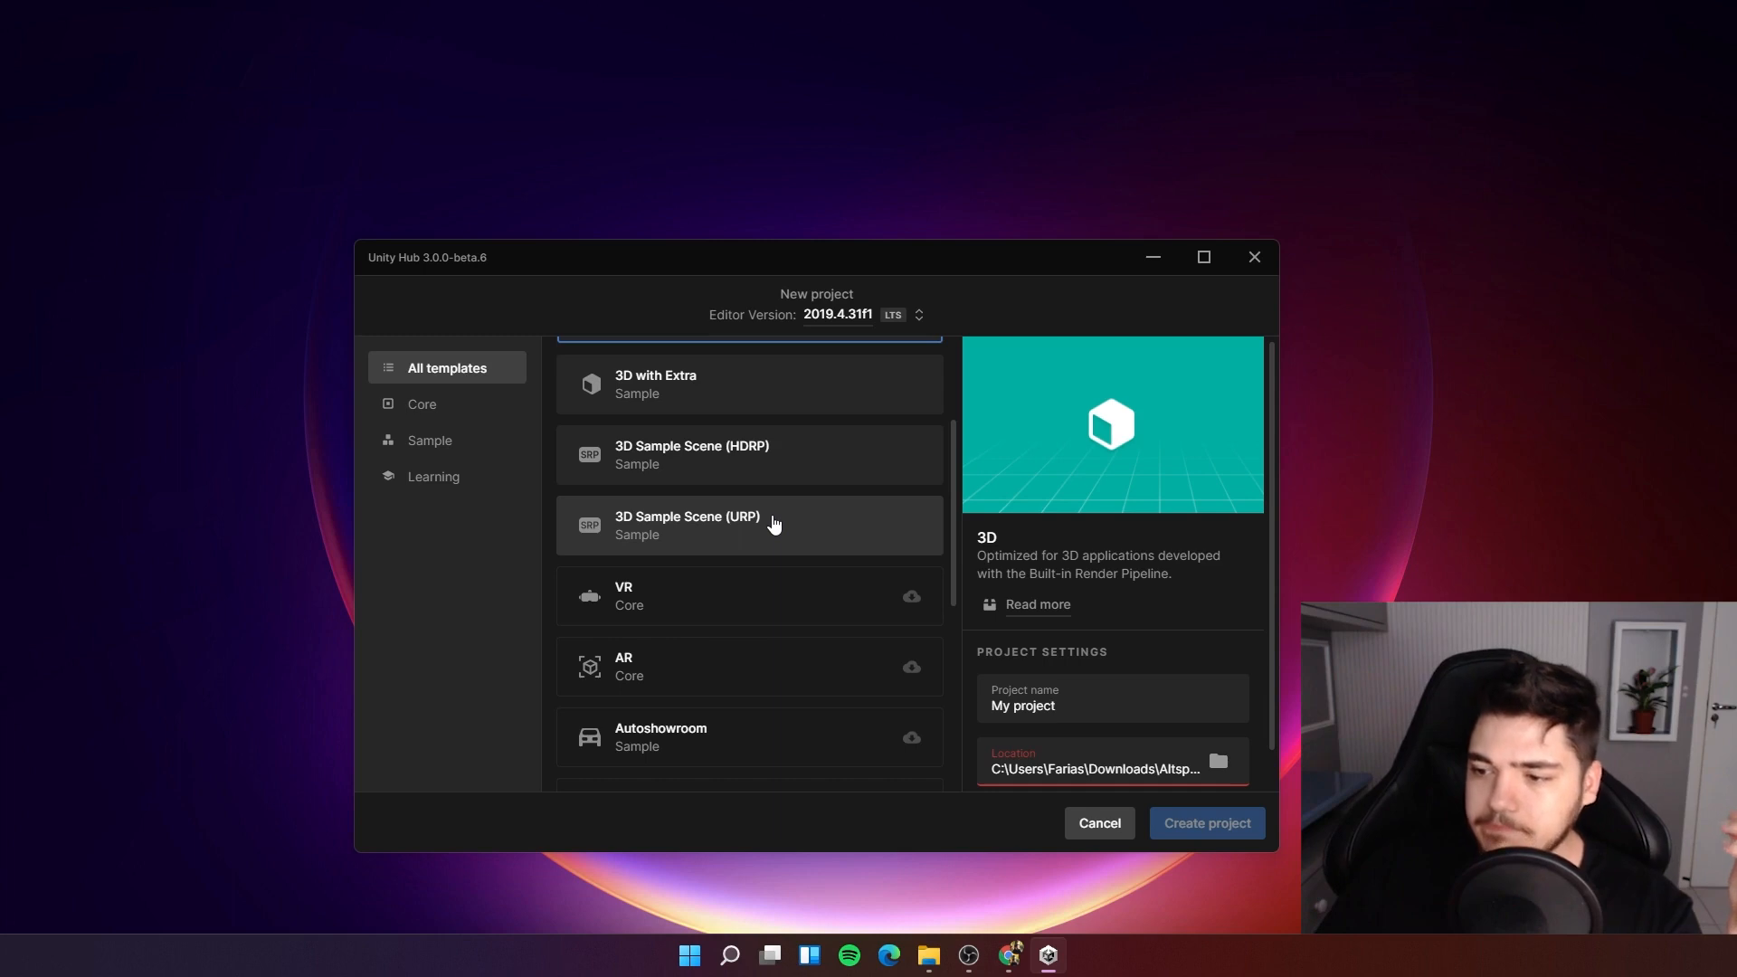
{"action": "scroll", "coordinate": [774, 523], "scroll_direction": "down", "scroll_amount": 1}
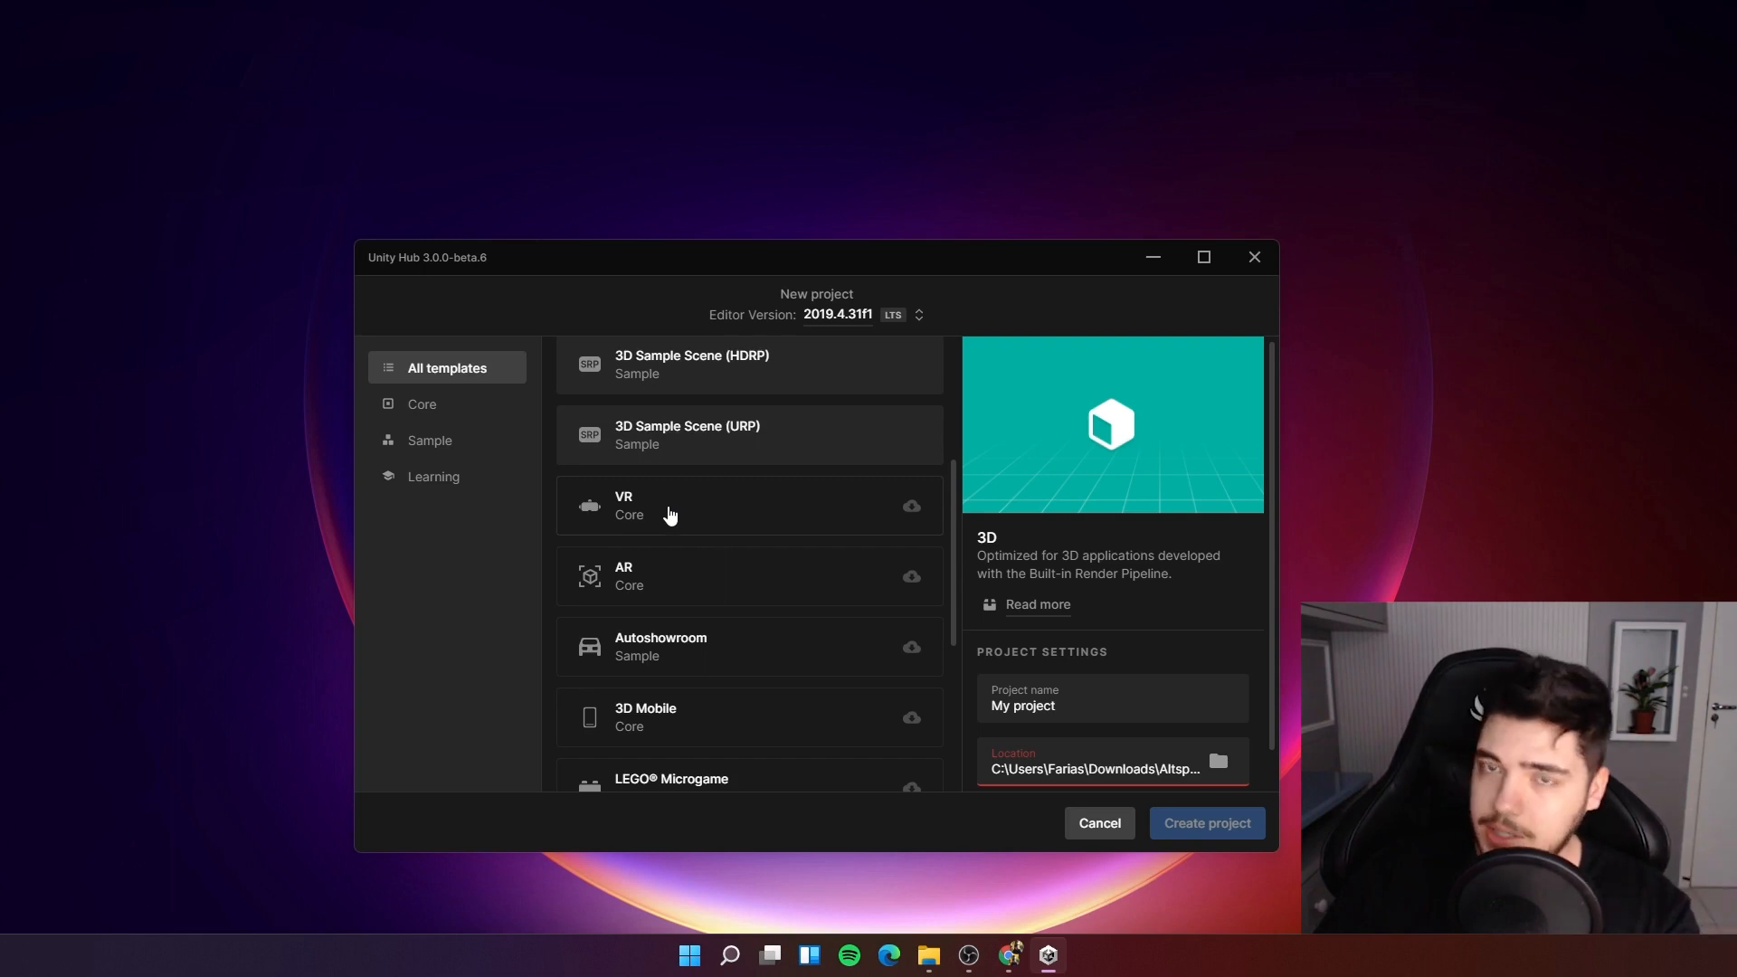
{"action": "scroll", "coordinate": [669, 514], "scroll_direction": "down", "scroll_amount": 1}
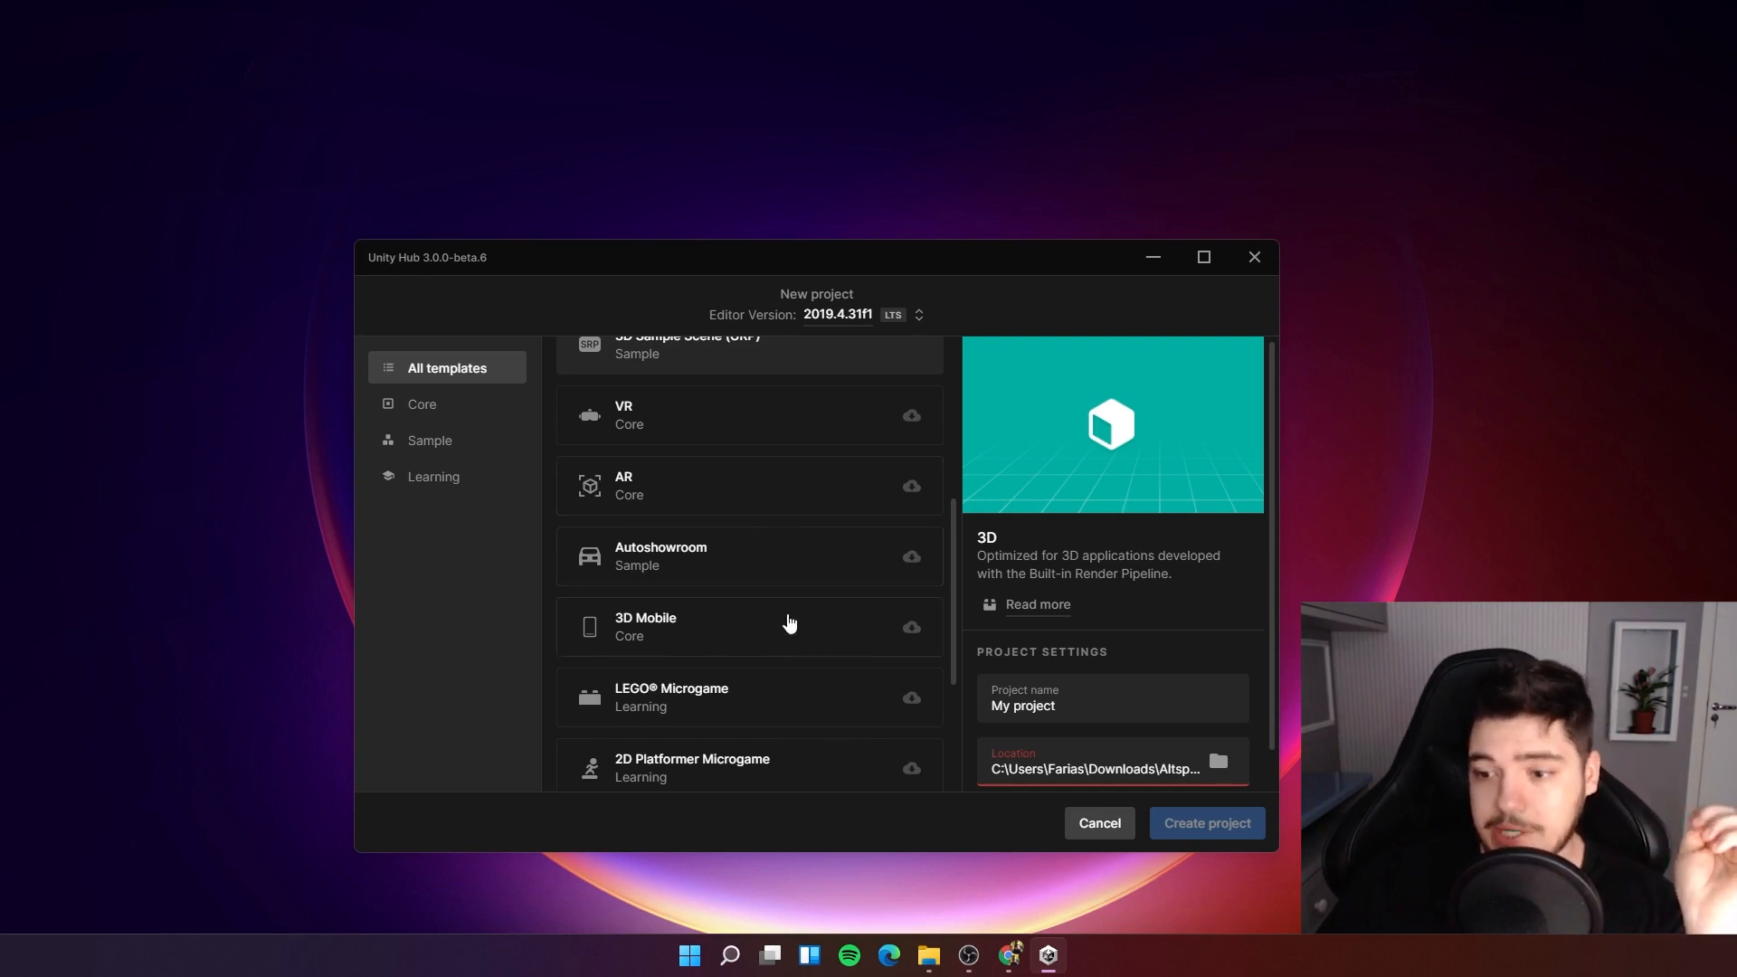
{"action": "scroll", "coordinate": [789, 624], "scroll_direction": "down", "scroll_amount": 3}
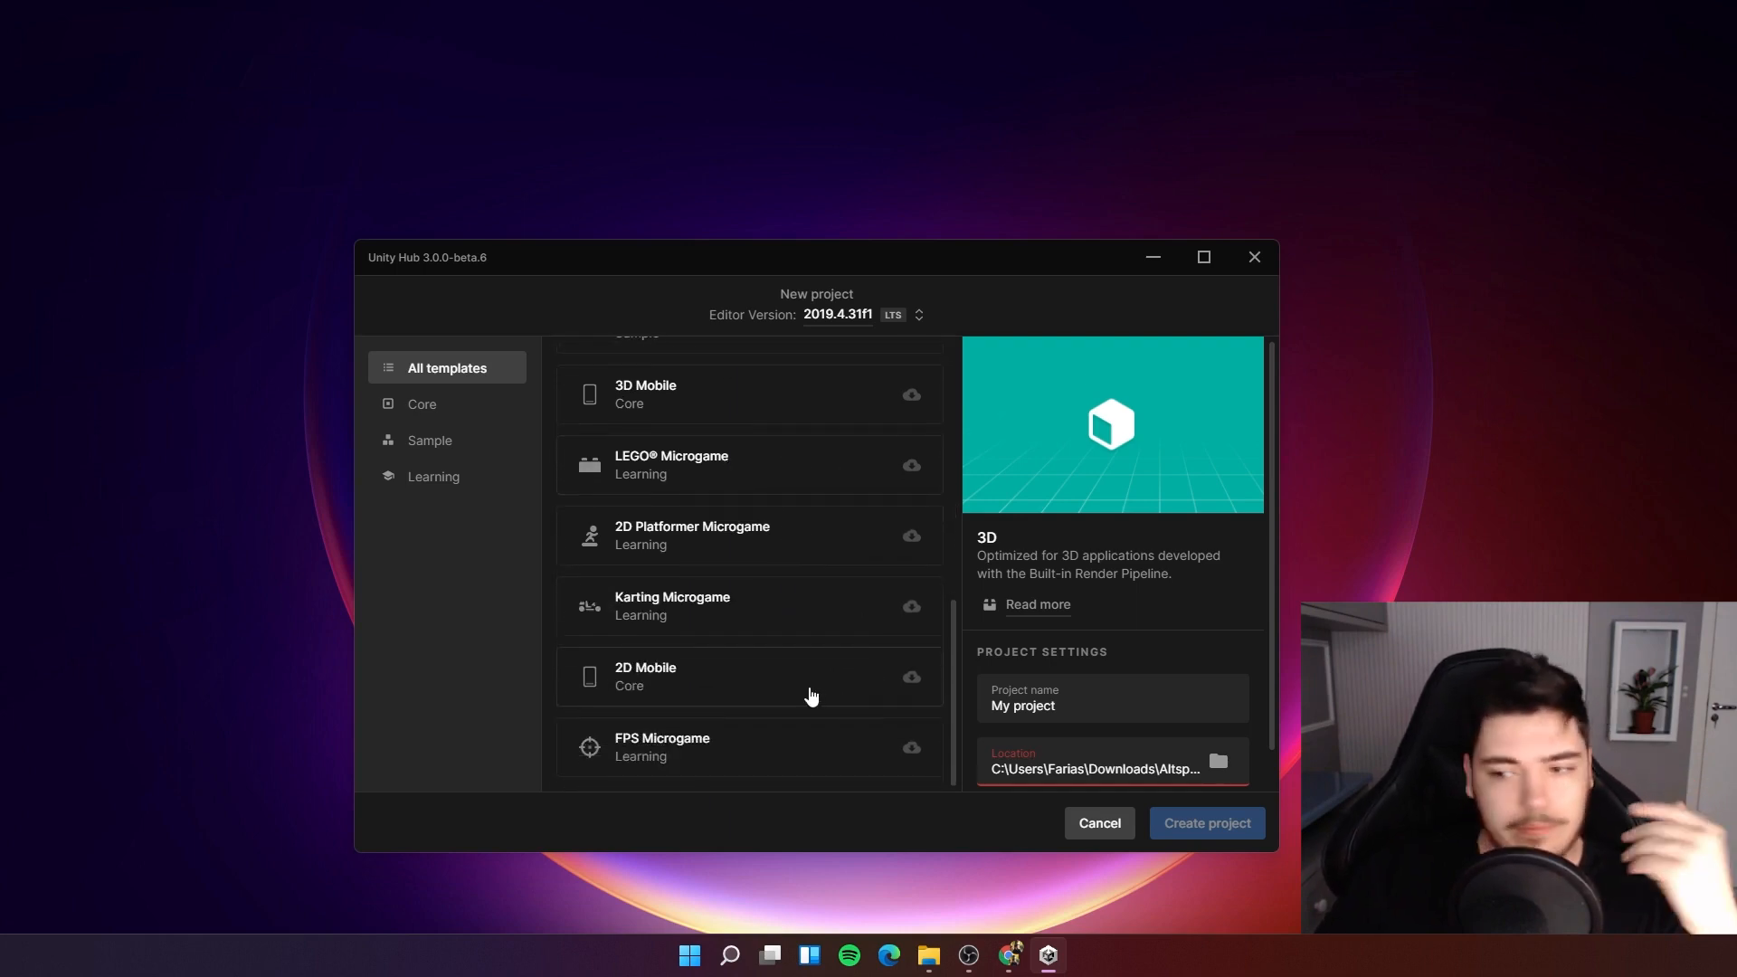
{"action": "scroll", "coordinate": [807, 696], "scroll_direction": "up", "scroll_amount": 7}
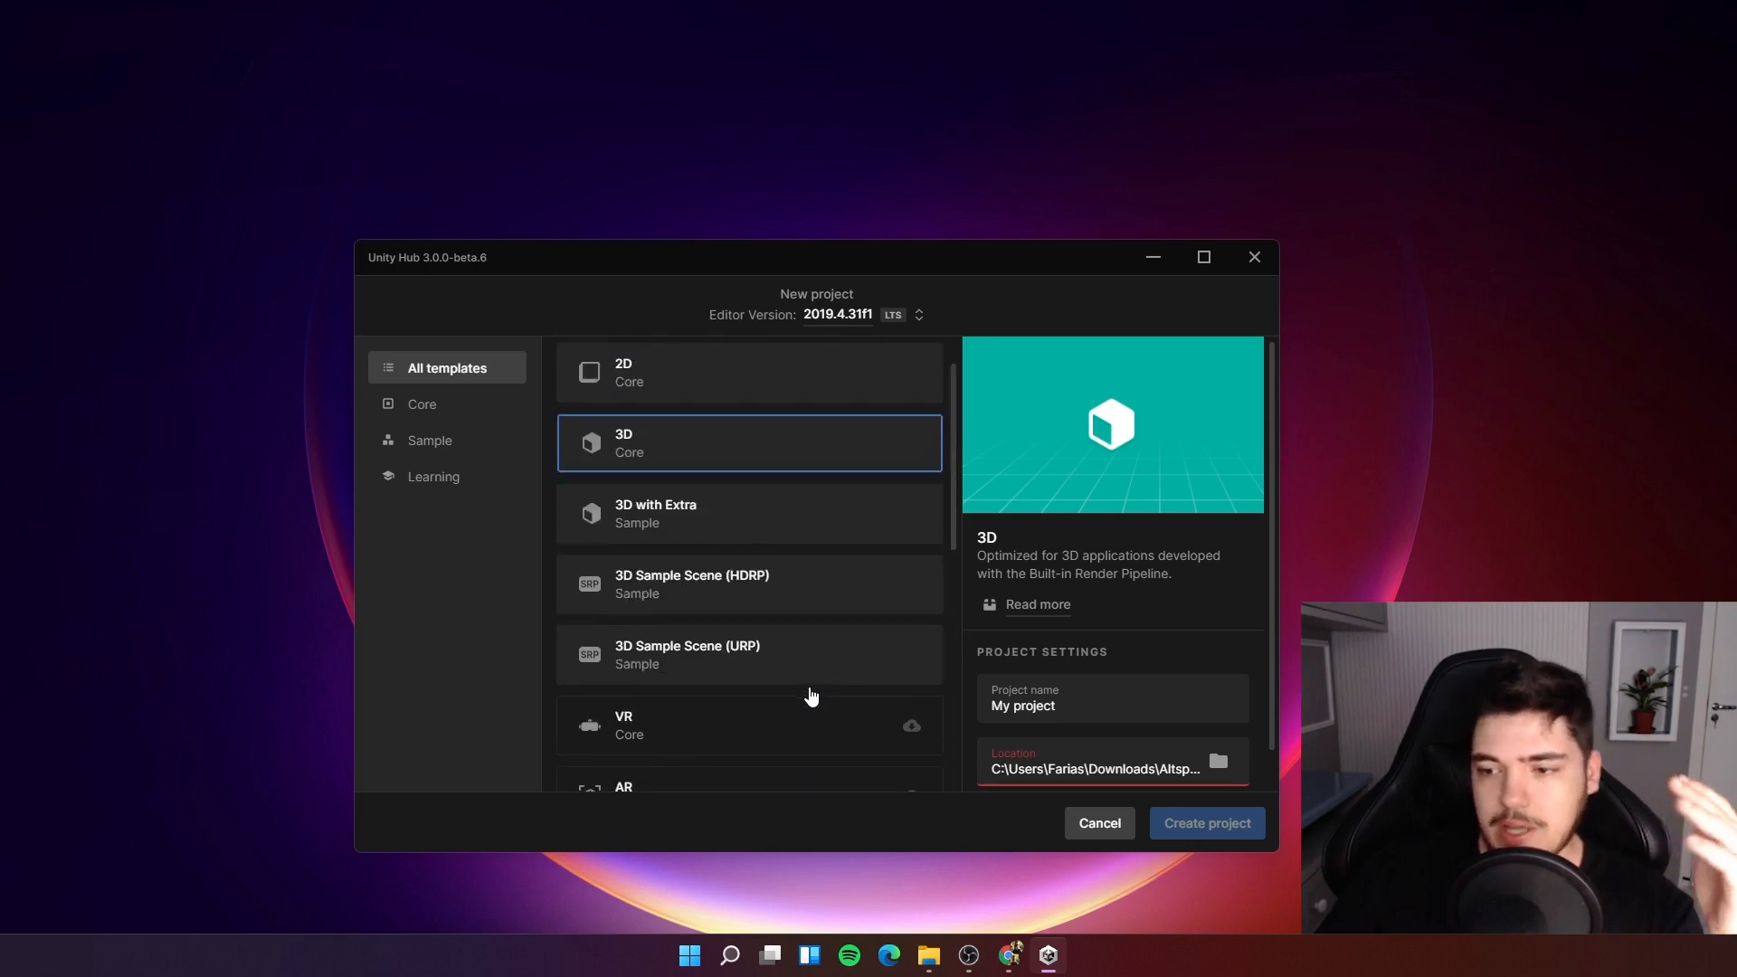
{"action": "scroll", "coordinate": [797, 641], "scroll_direction": "down", "scroll_amount": 3}
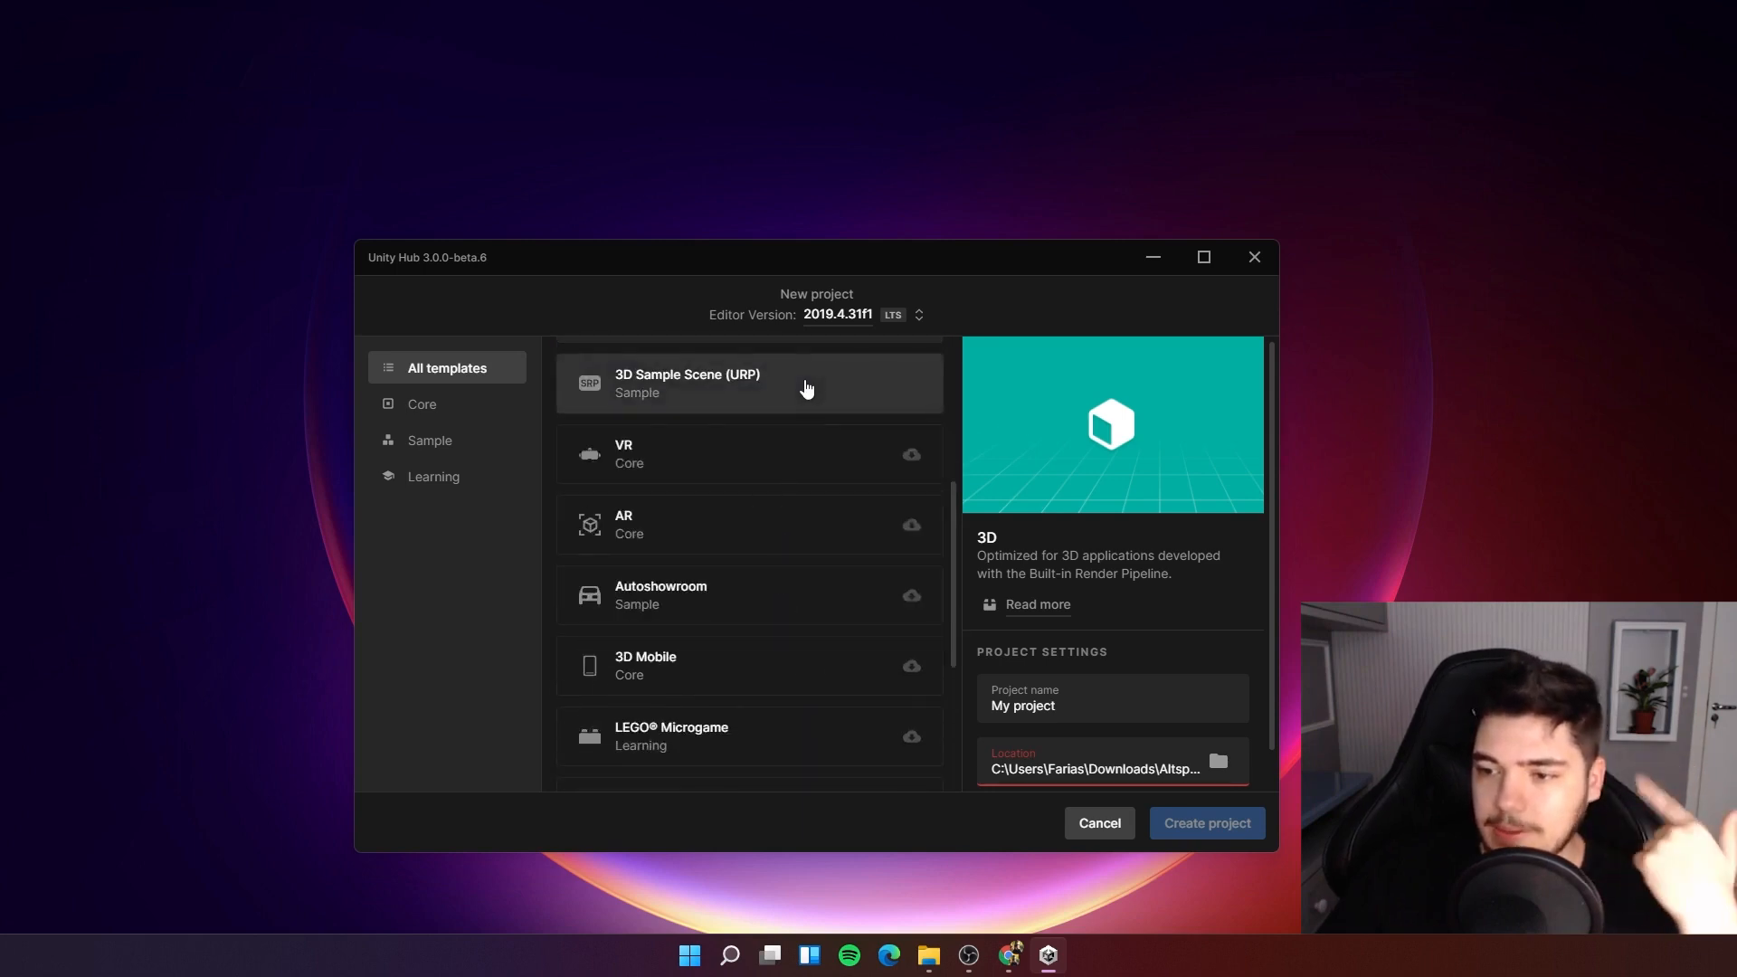
{"action": "scroll", "coordinate": [748, 601], "scroll_direction": "up", "scroll_amount": 4}
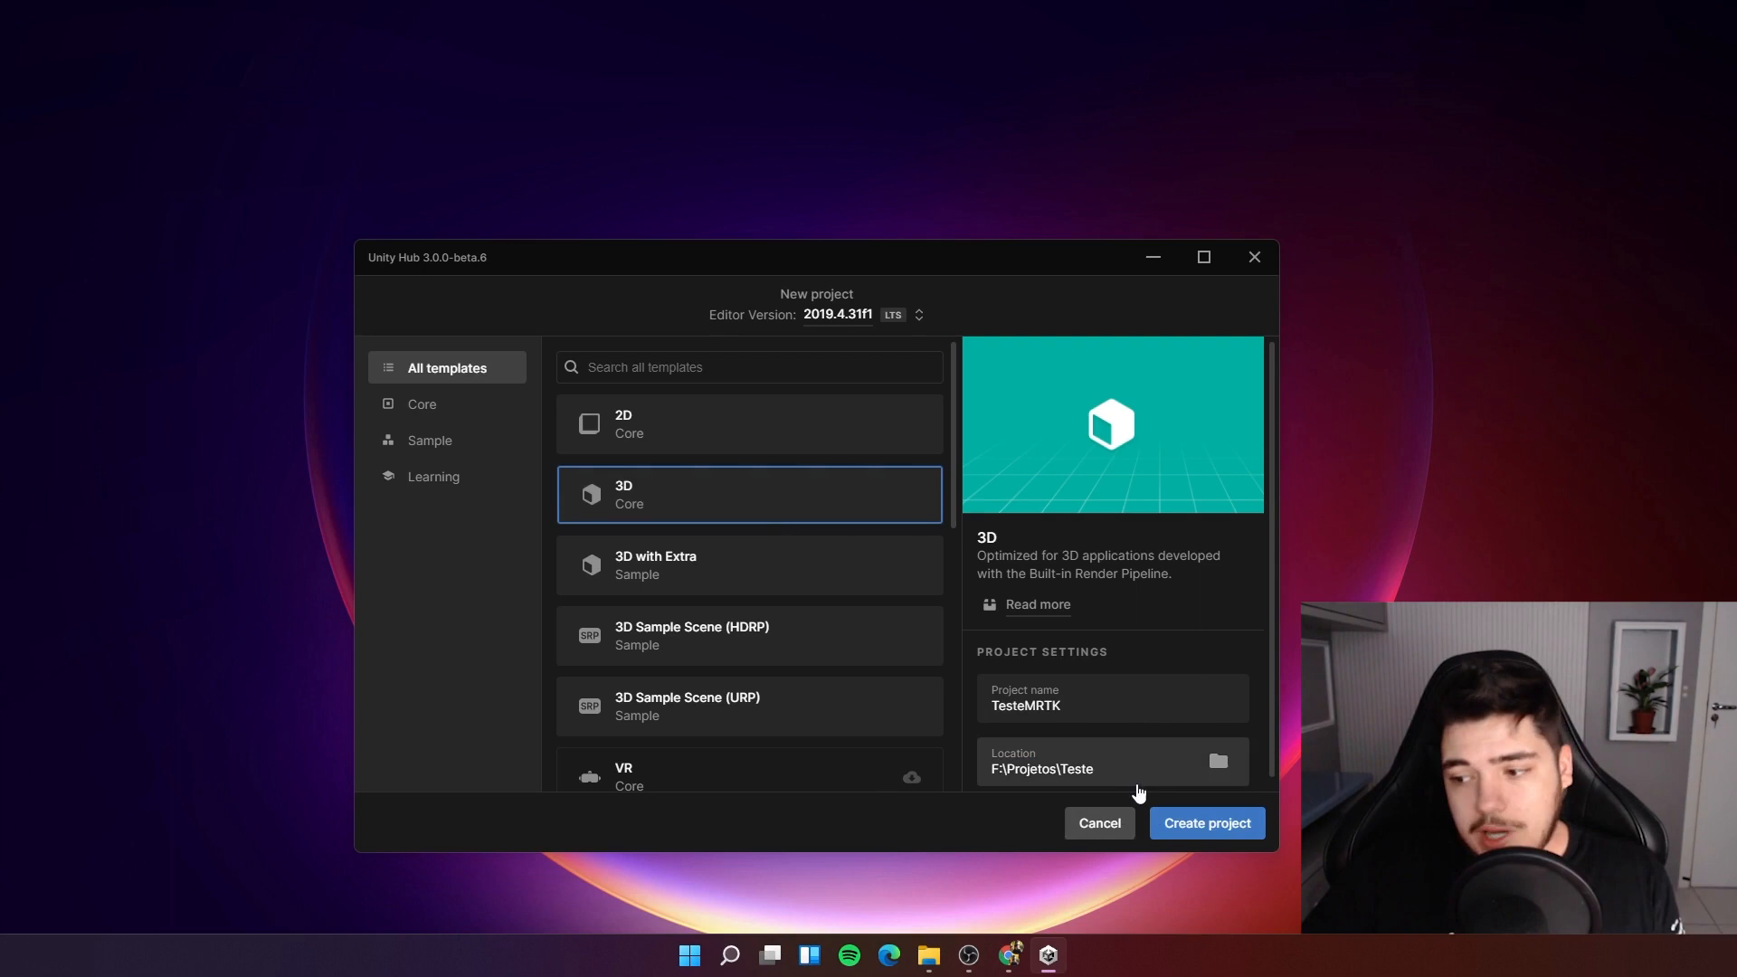
Name the 3D project TesteMRTK and set its location to F:\Projetos\Teste.
{"action": "left_click", "coordinate": [1030, 775]}
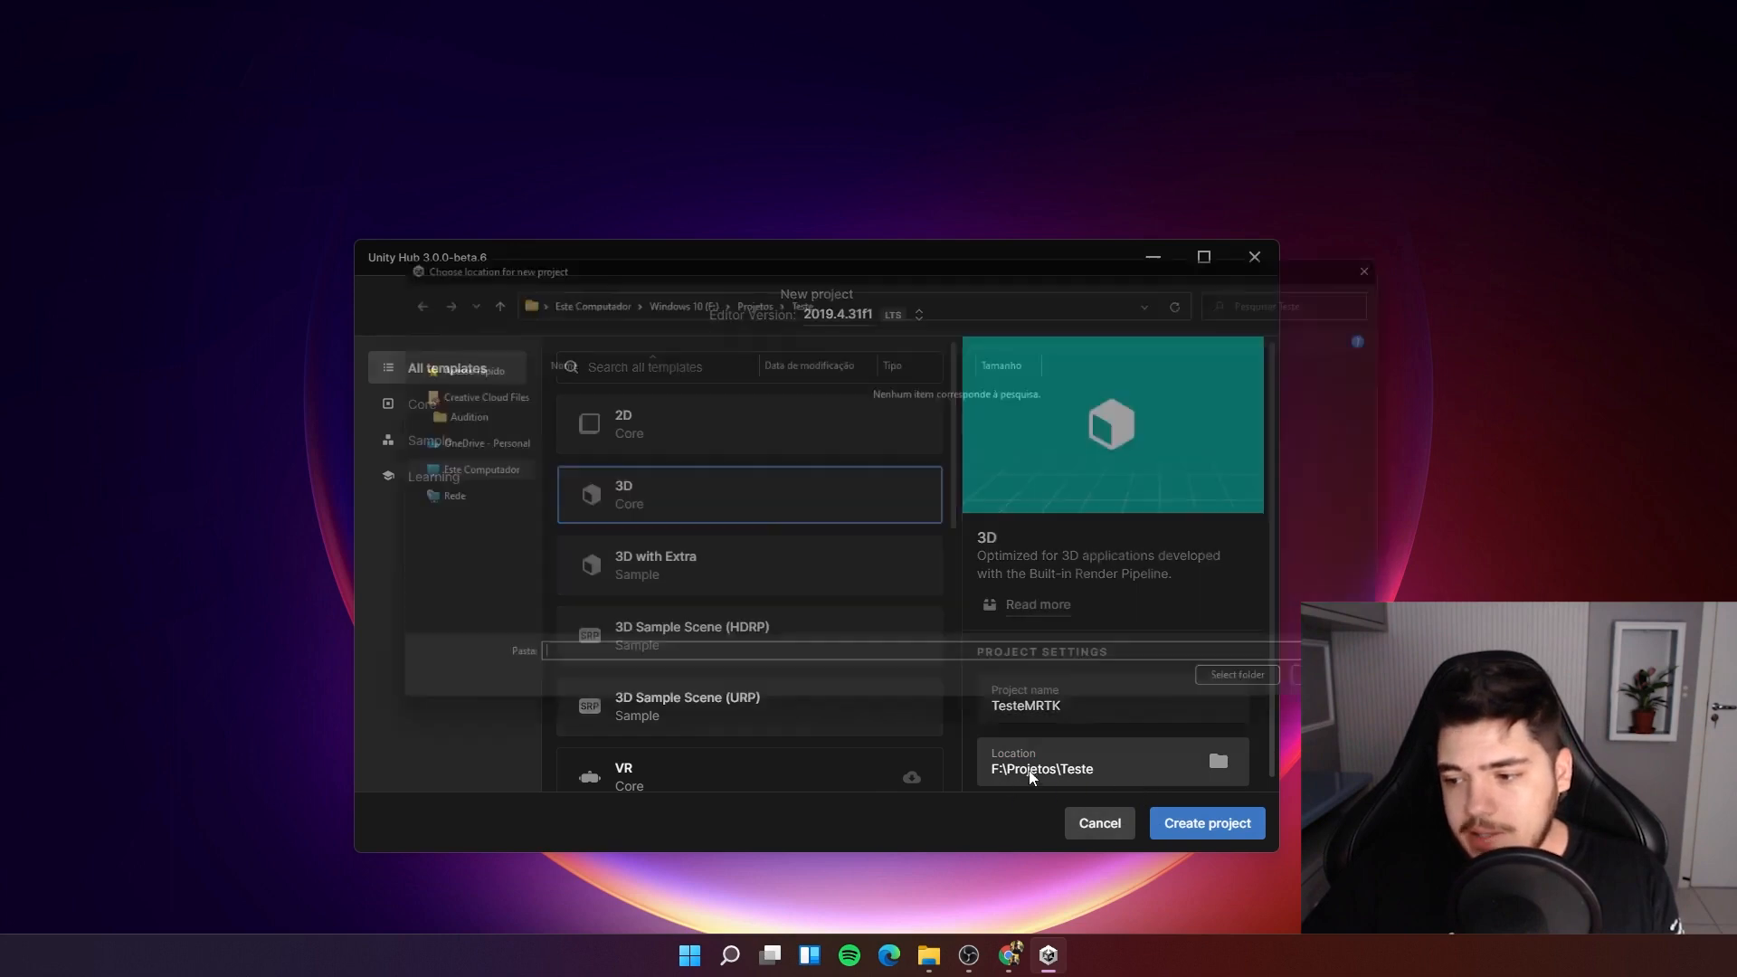
{"action": "left_click", "coordinate": [1369, 698]}
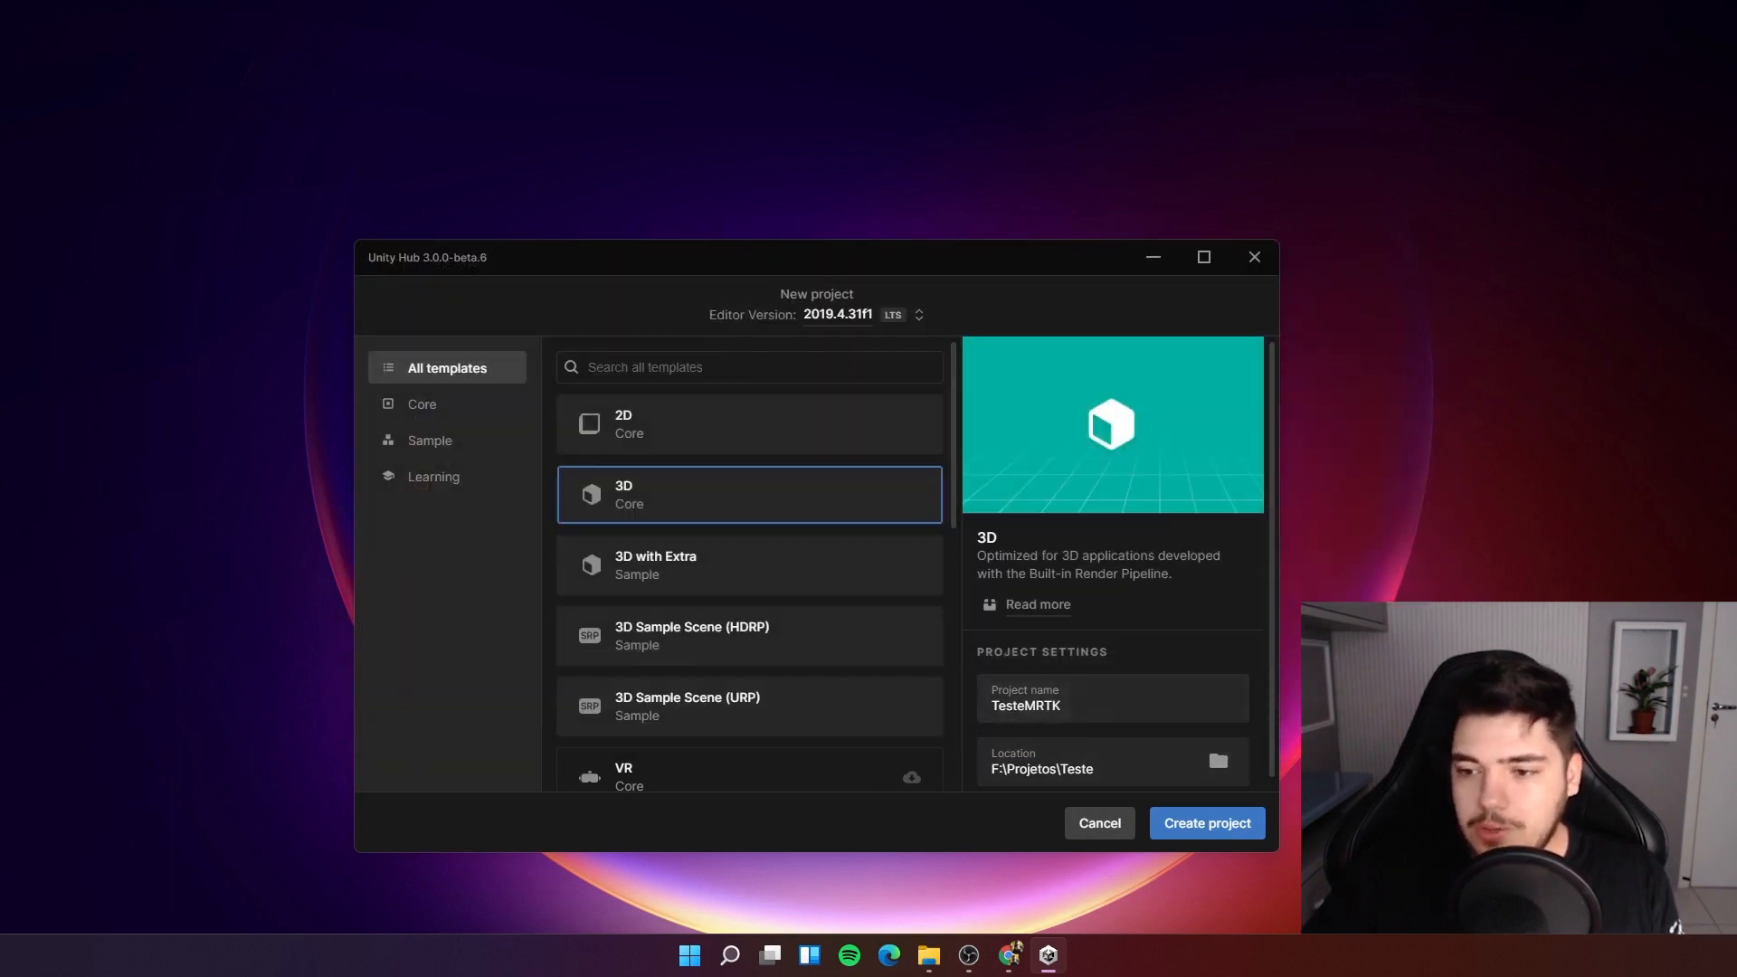
Create the TesteMRTK project and switch the editor window layout to Default.
{"action": "left_click", "coordinate": [1202, 834]}
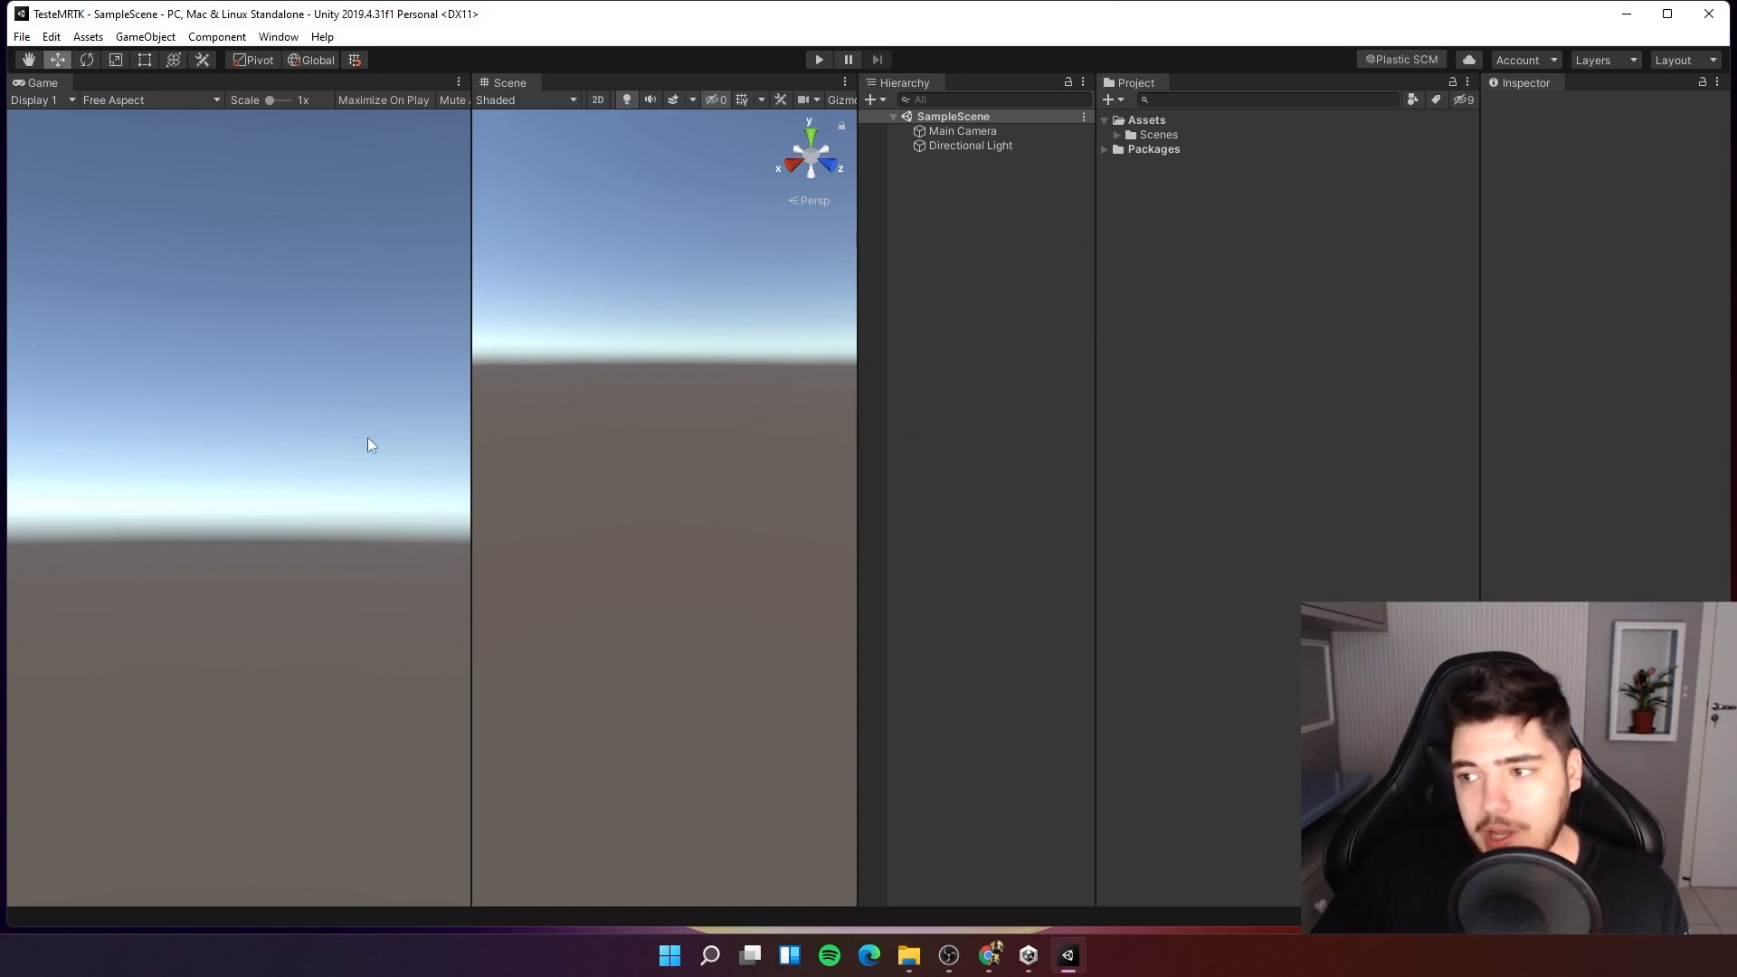
{"action": "left_click", "coordinate": [270, 38]}
{"action": "mouse_move", "coordinate": [444, 132]}
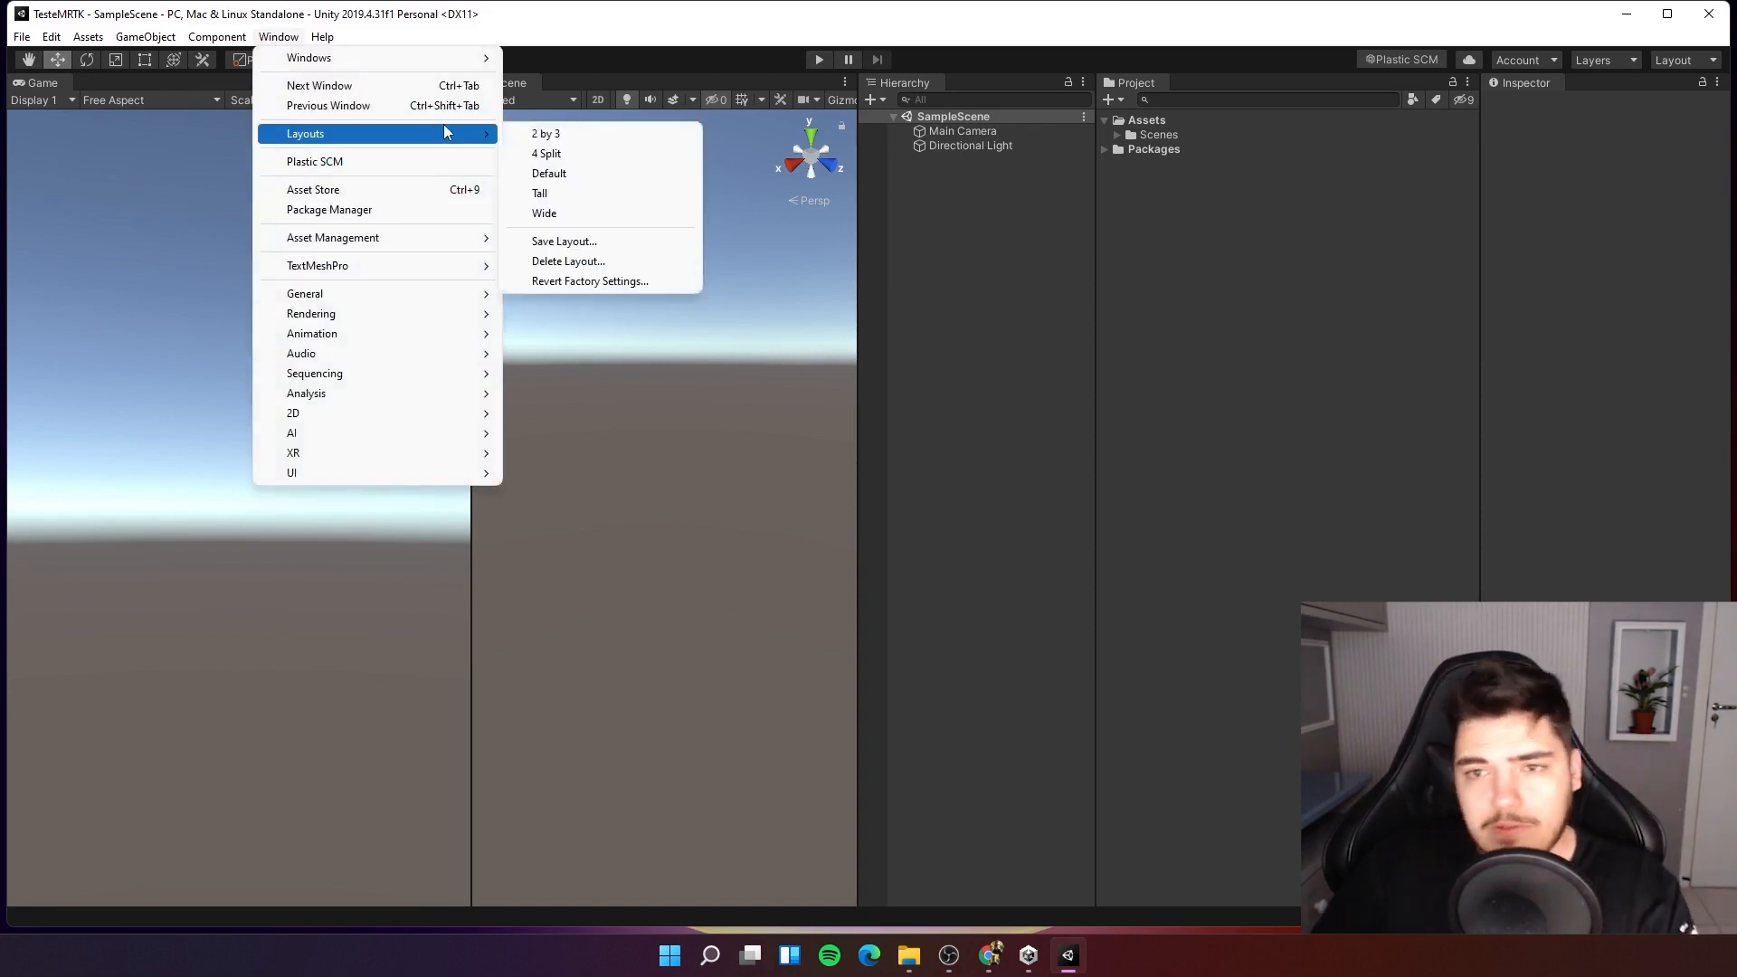
{"action": "left_click", "coordinate": [631, 177]}
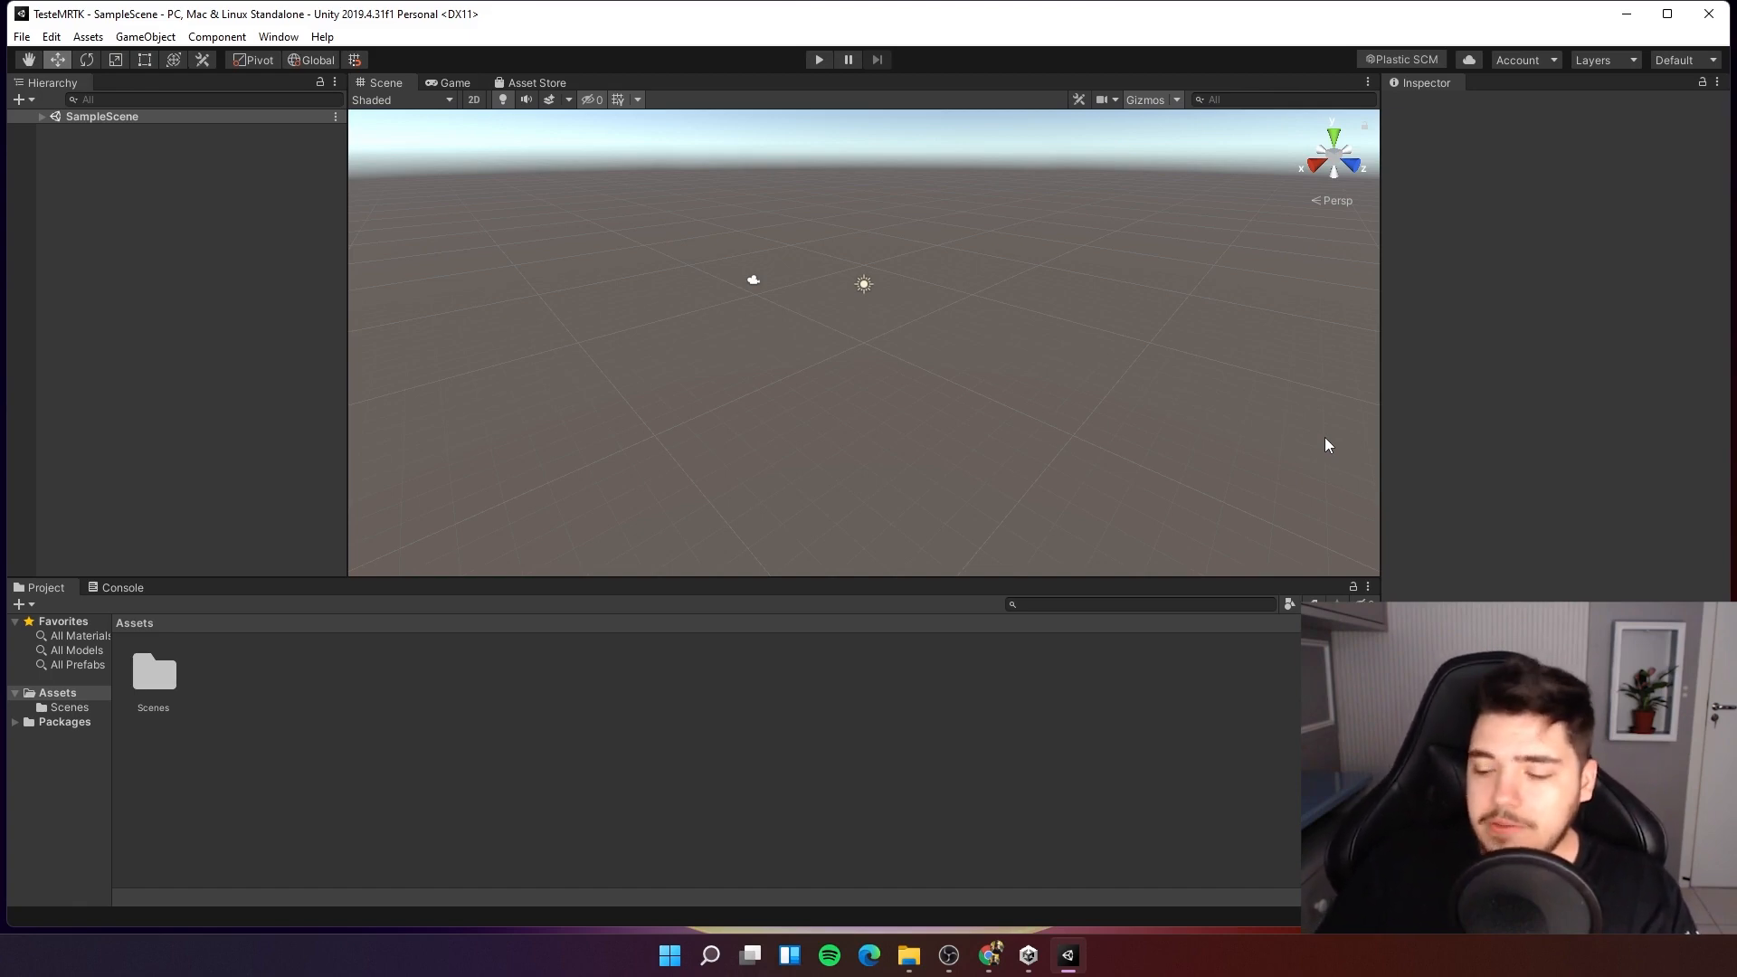
Switch to the browser and search the web for mixed reality toolkit.
{"action": "left_click", "coordinate": [989, 955]}
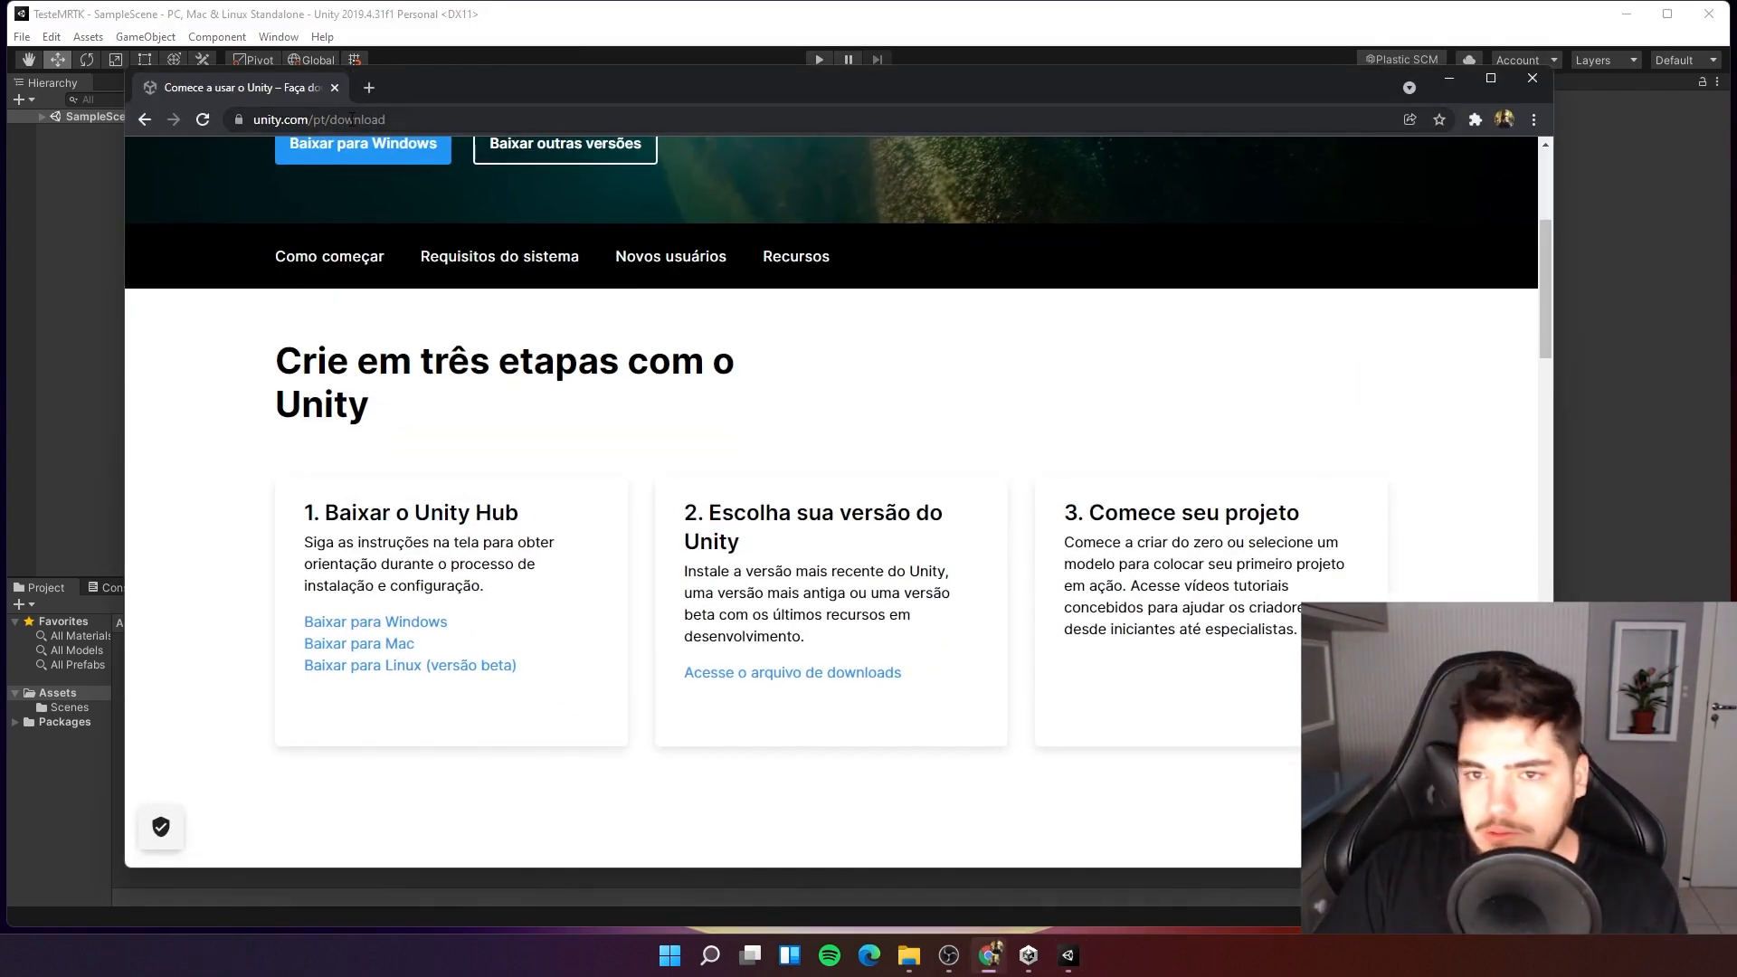
{"action": "left_click", "coordinate": [351, 118]}
{"action": "type", "text": "mixed "}
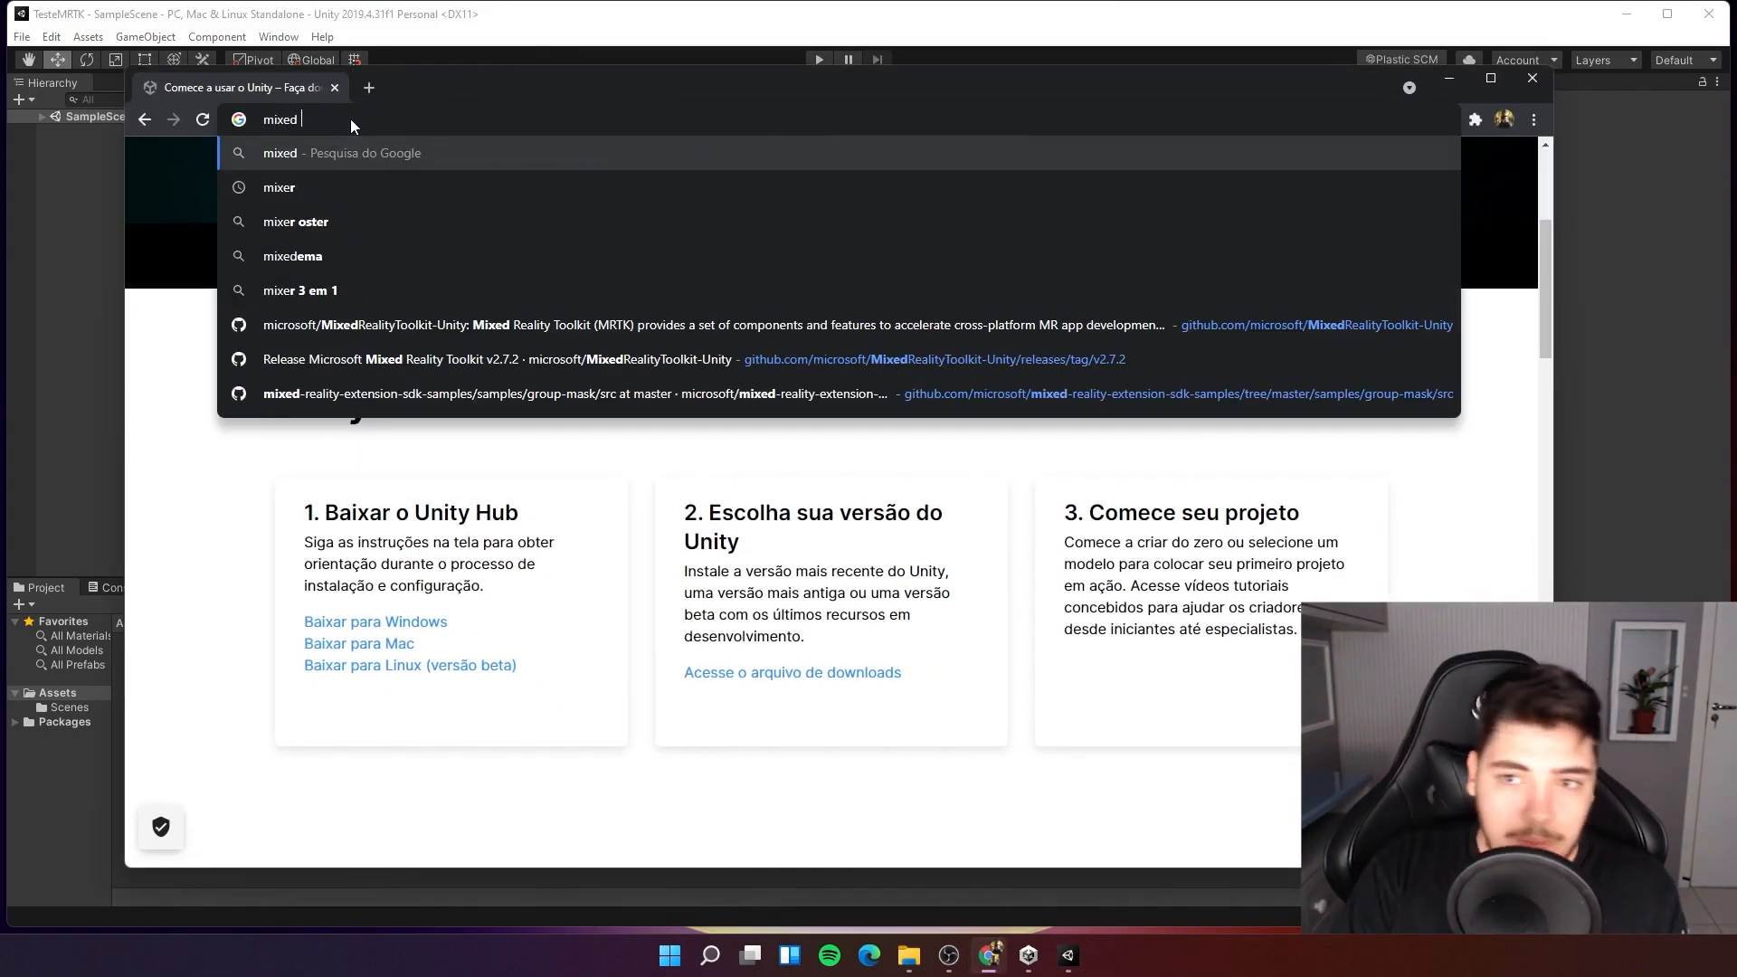
{"action": "type", "text": "realitr"}
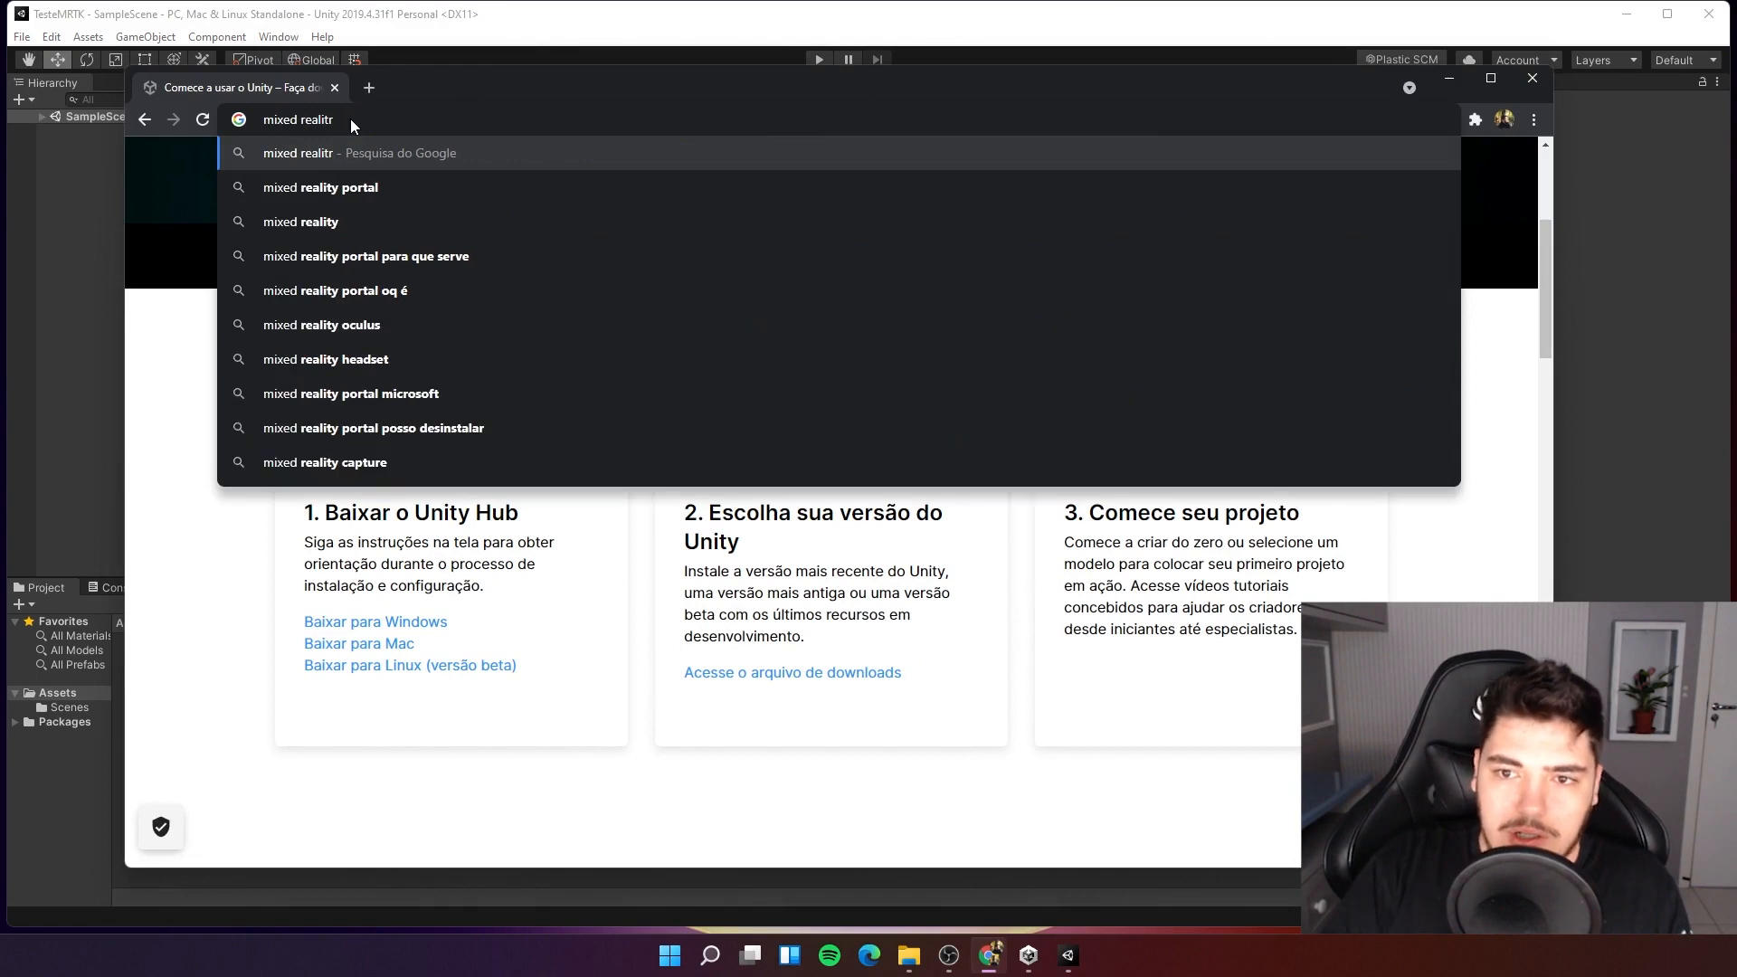
{"action": "key", "text": "BackSpace"}
{"action": "type", "text": "y tool"}
{"action": "key", "text": "Return"}
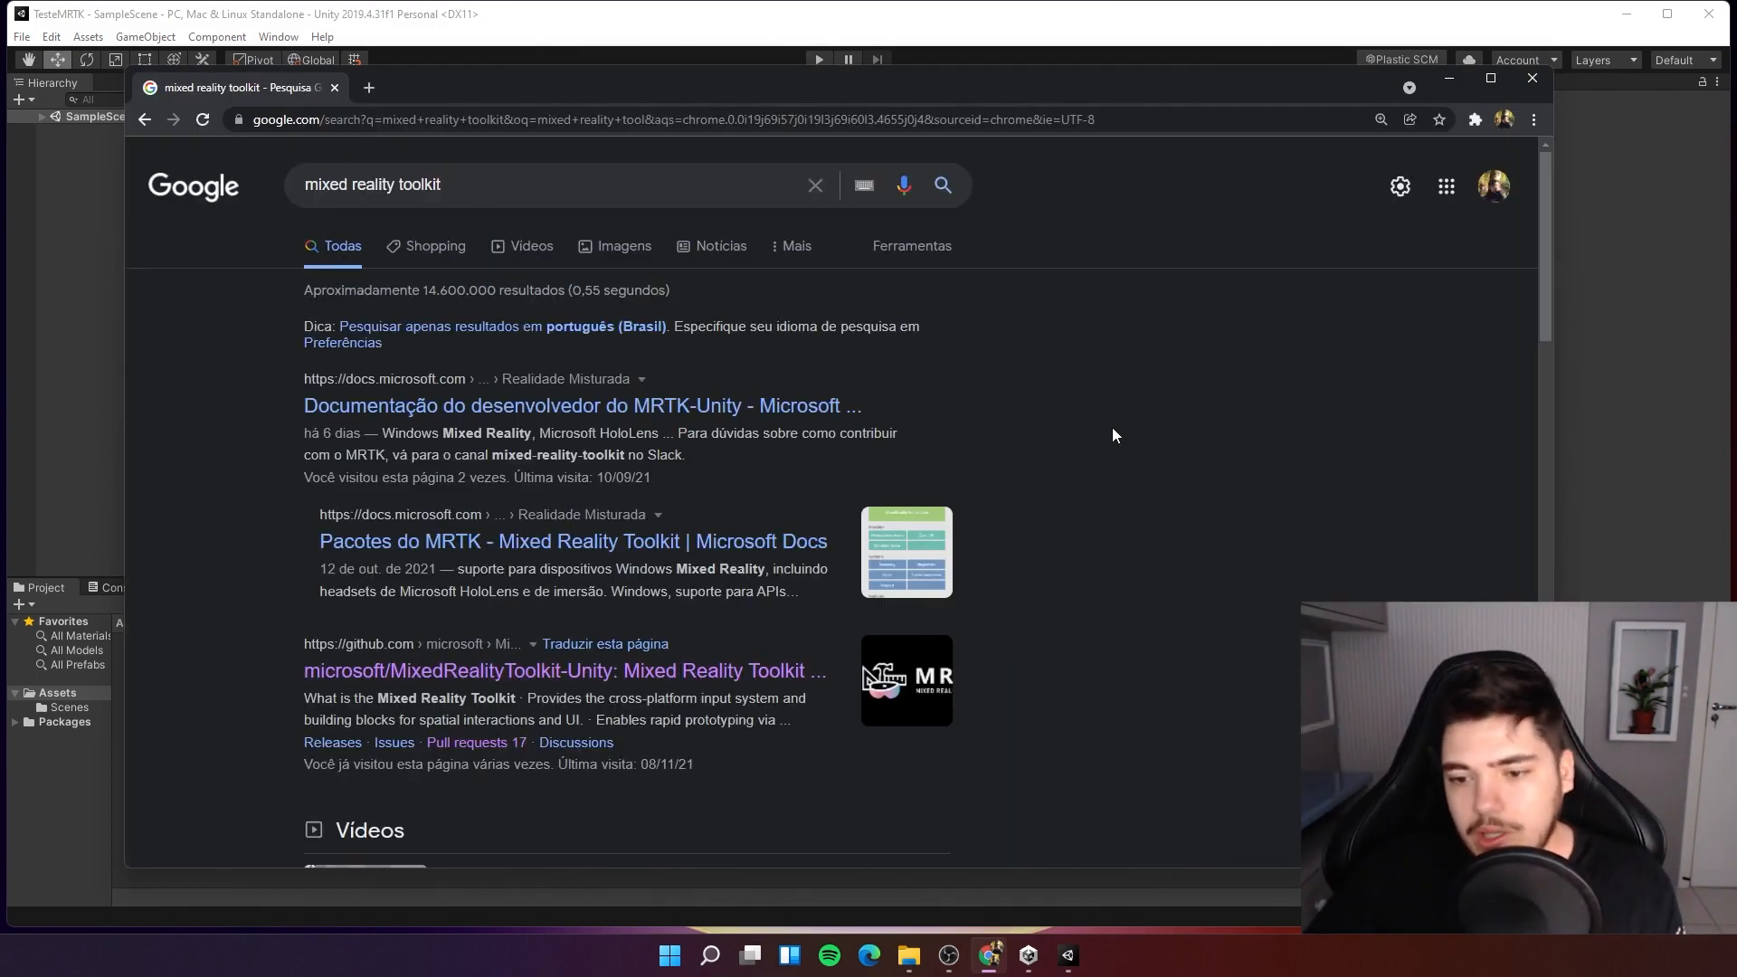
Open the microsoft/MixedRealityToolkit-Unity GitHub repository from the search results.
{"action": "scroll", "coordinate": [473, 271], "scroll_direction": "down", "scroll_amount": 1}
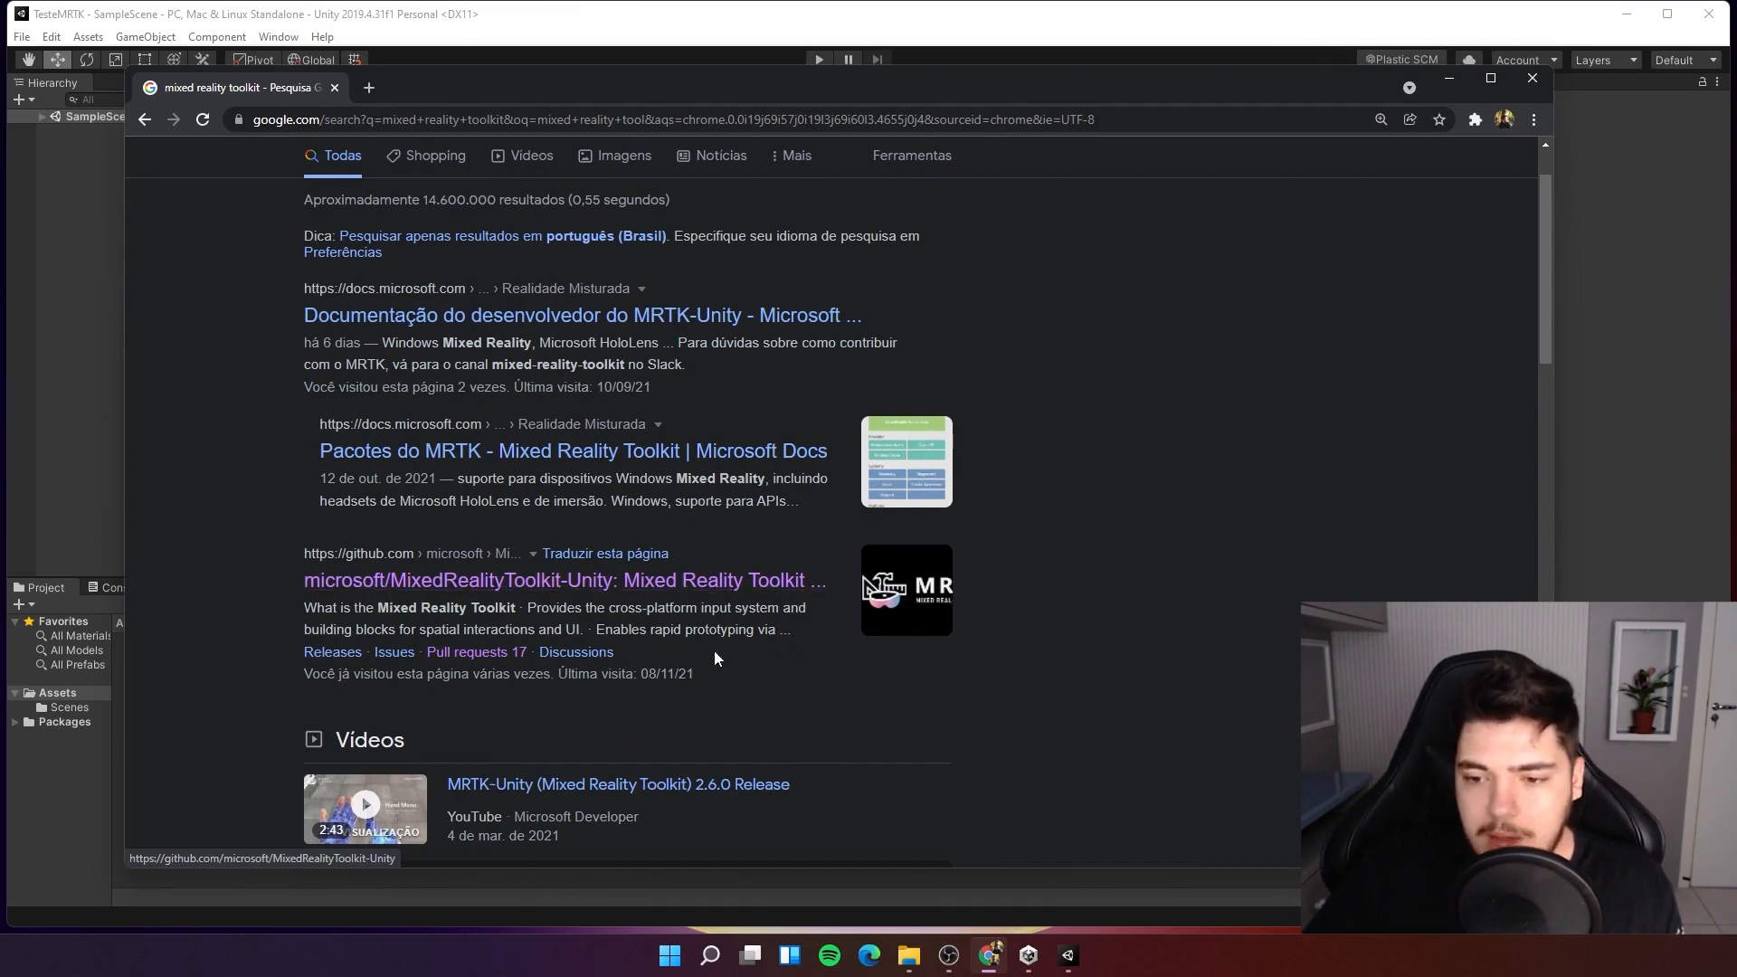
{"action": "left_click", "coordinate": [623, 596]}
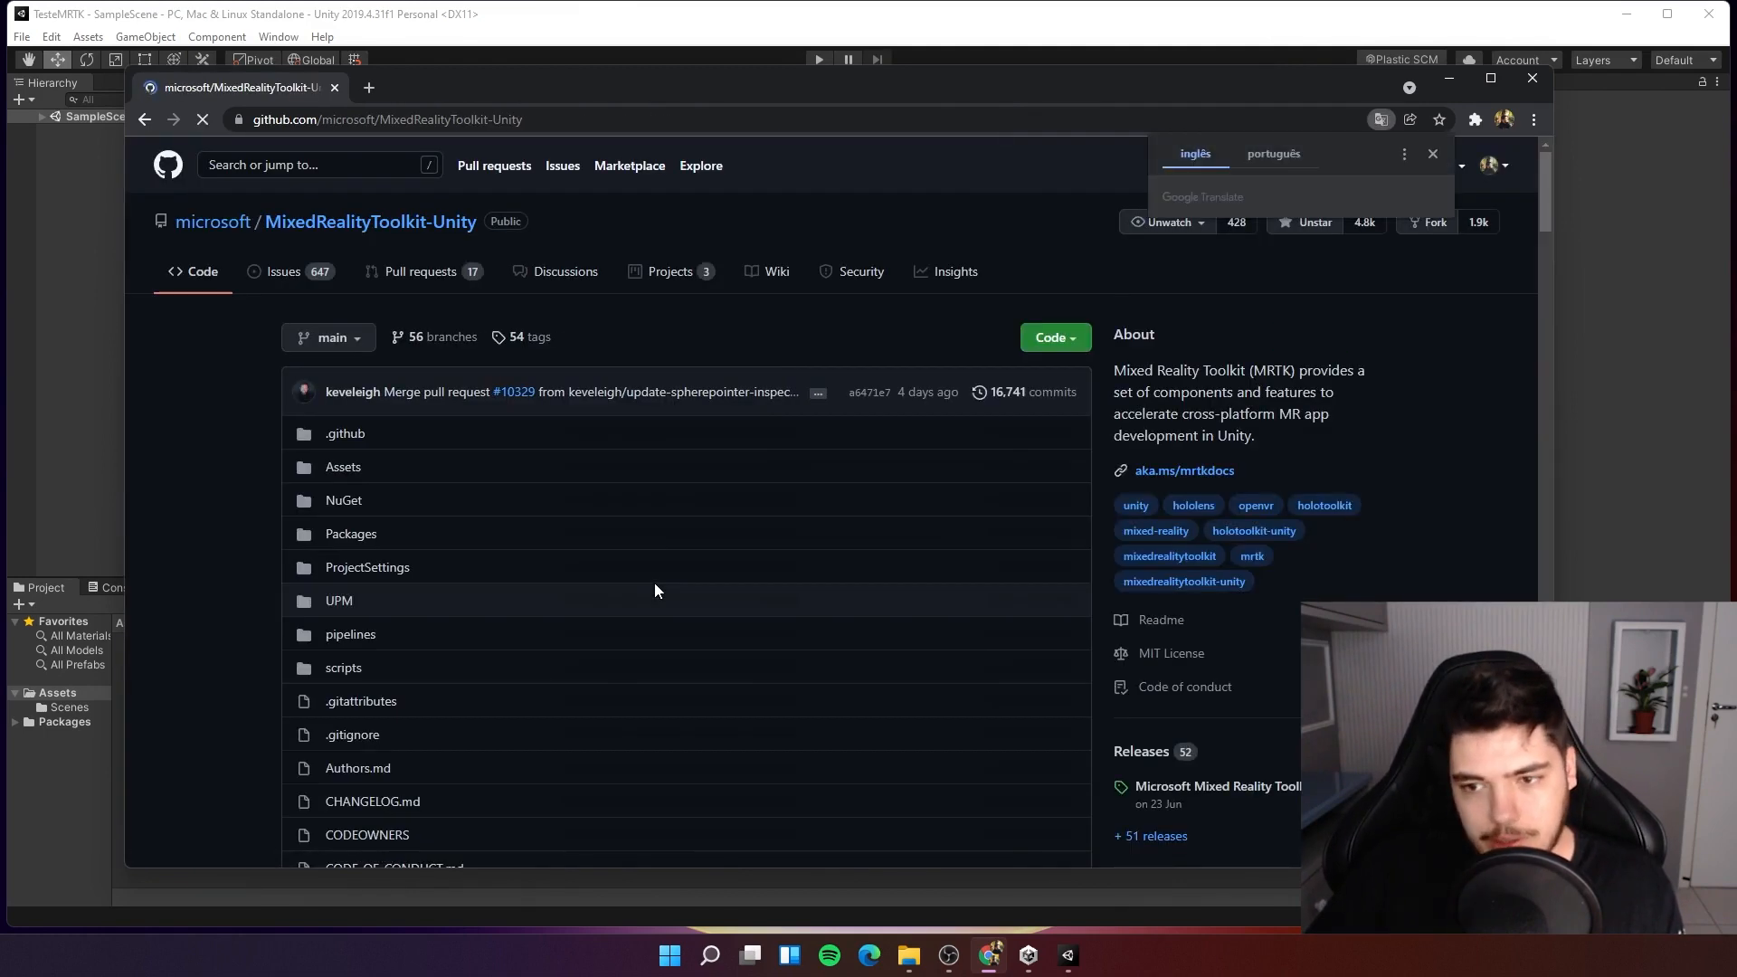
Dismiss the page translation prompt on the repository page.
{"action": "scroll", "coordinate": [550, 517], "scroll_direction": "down", "scroll_amount": 3}
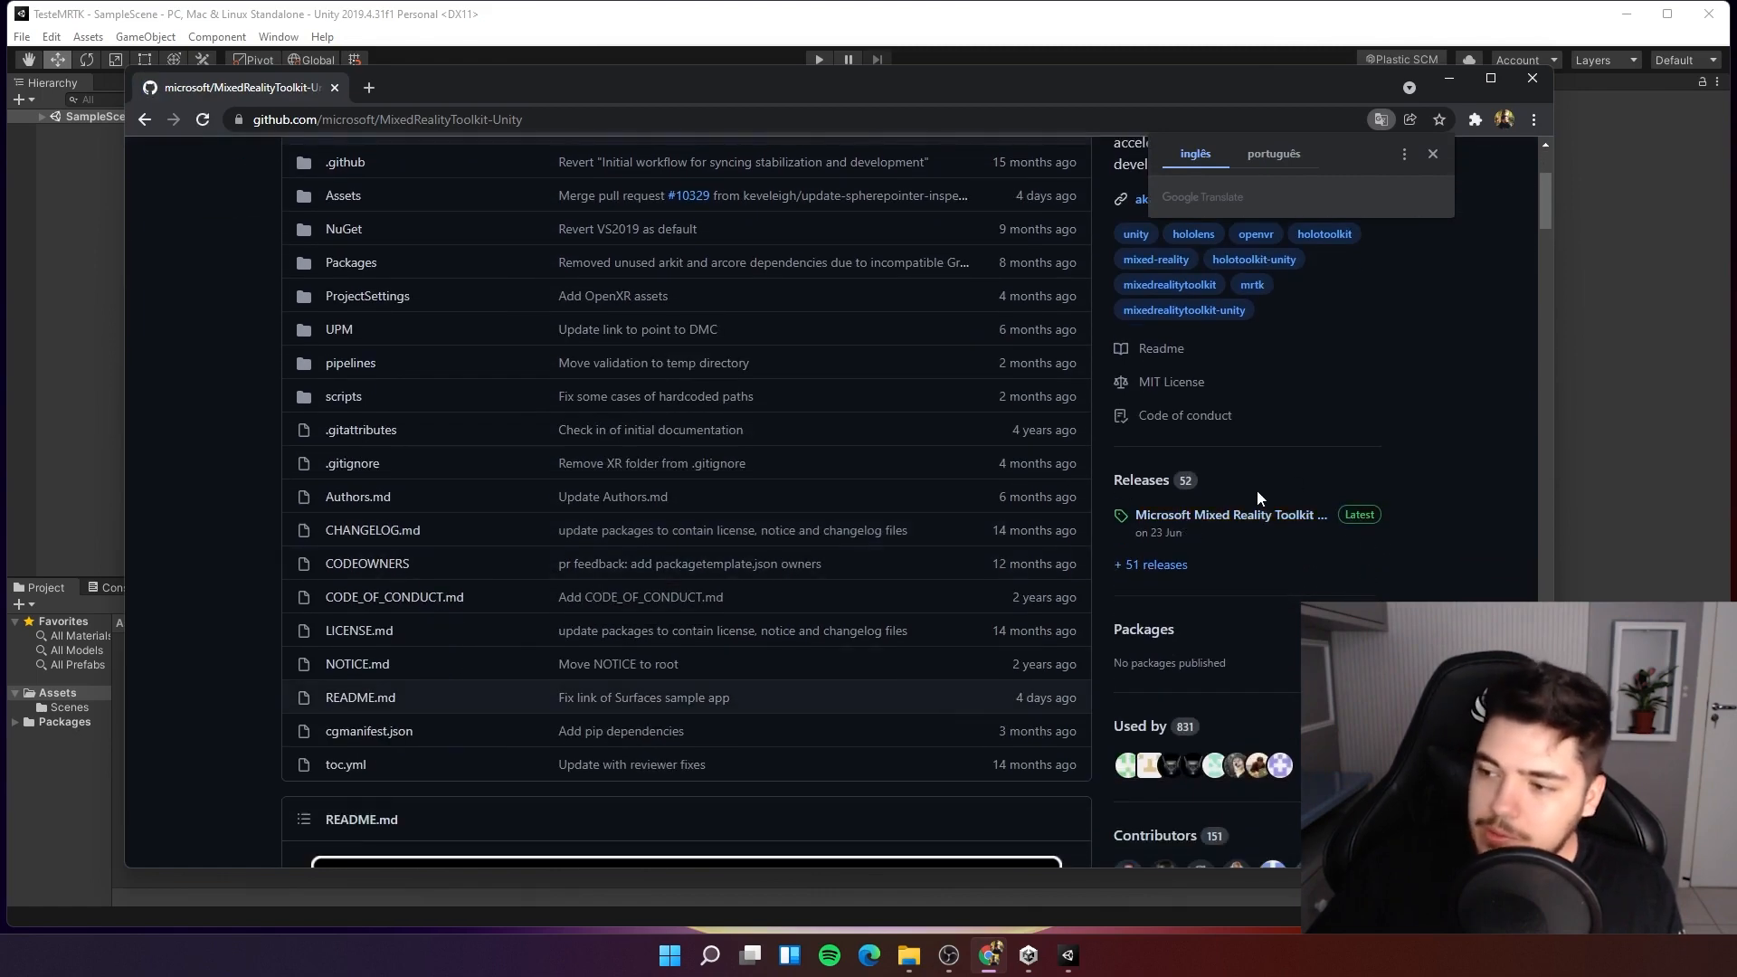
{"action": "scroll", "coordinate": [1256, 486], "scroll_direction": "up", "scroll_amount": 3}
{"action": "scroll", "coordinate": [1053, 592], "scroll_direction": "down", "scroll_amount": 3}
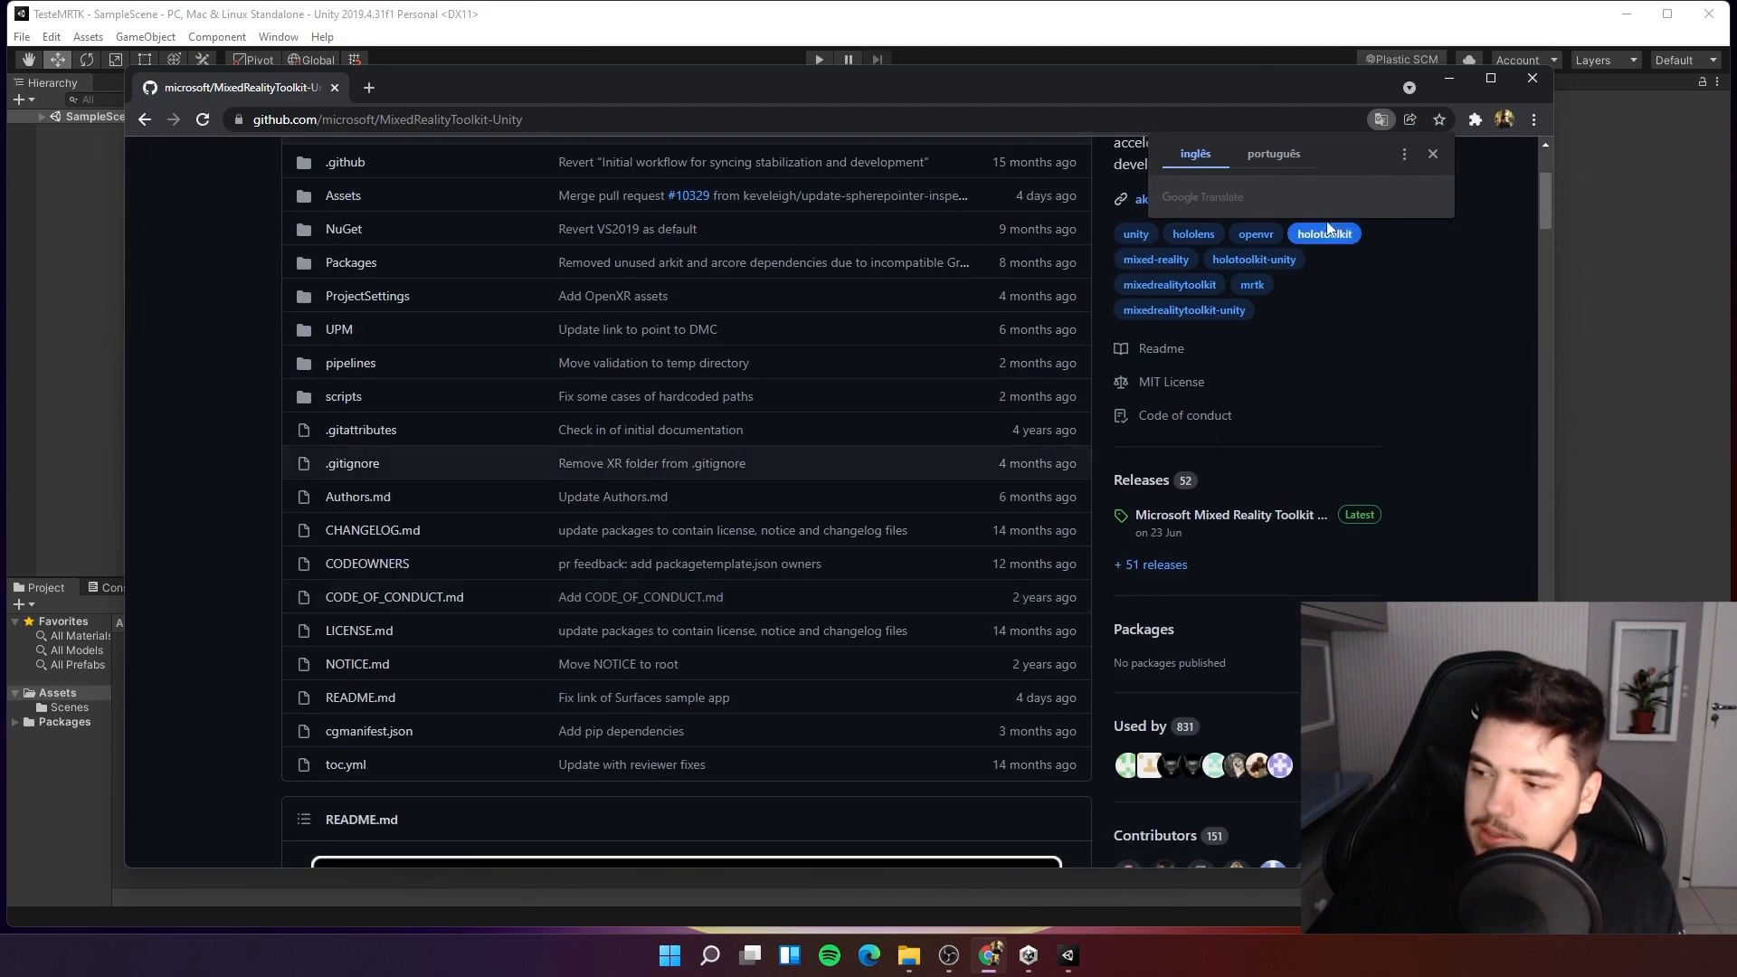
{"action": "left_click", "coordinate": [1431, 153]}
Scroll through the repository README to review MRTK's supported platforms, features, building blocks and tools.
{"action": "scroll", "coordinate": [1277, 262], "scroll_direction": "down", "scroll_amount": 5}
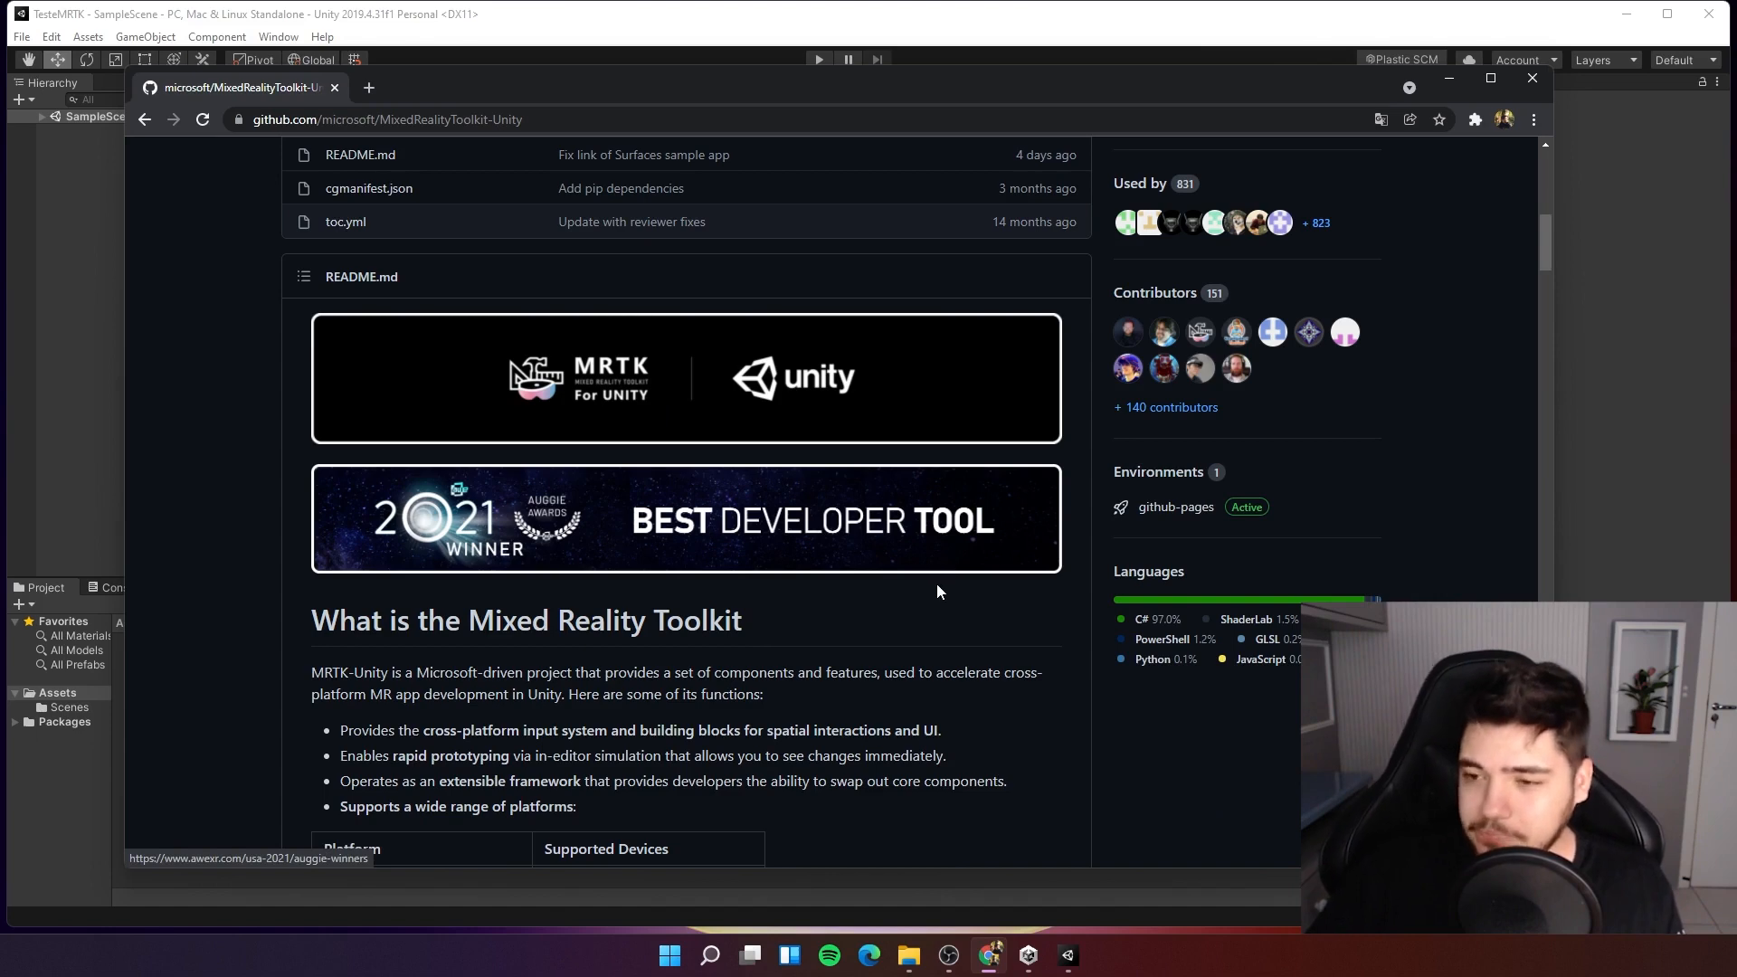
{"action": "scroll", "coordinate": [936, 584], "scroll_direction": "up", "scroll_amount": 1}
{"action": "scroll", "coordinate": [1013, 642], "scroll_direction": "down", "scroll_amount": 2}
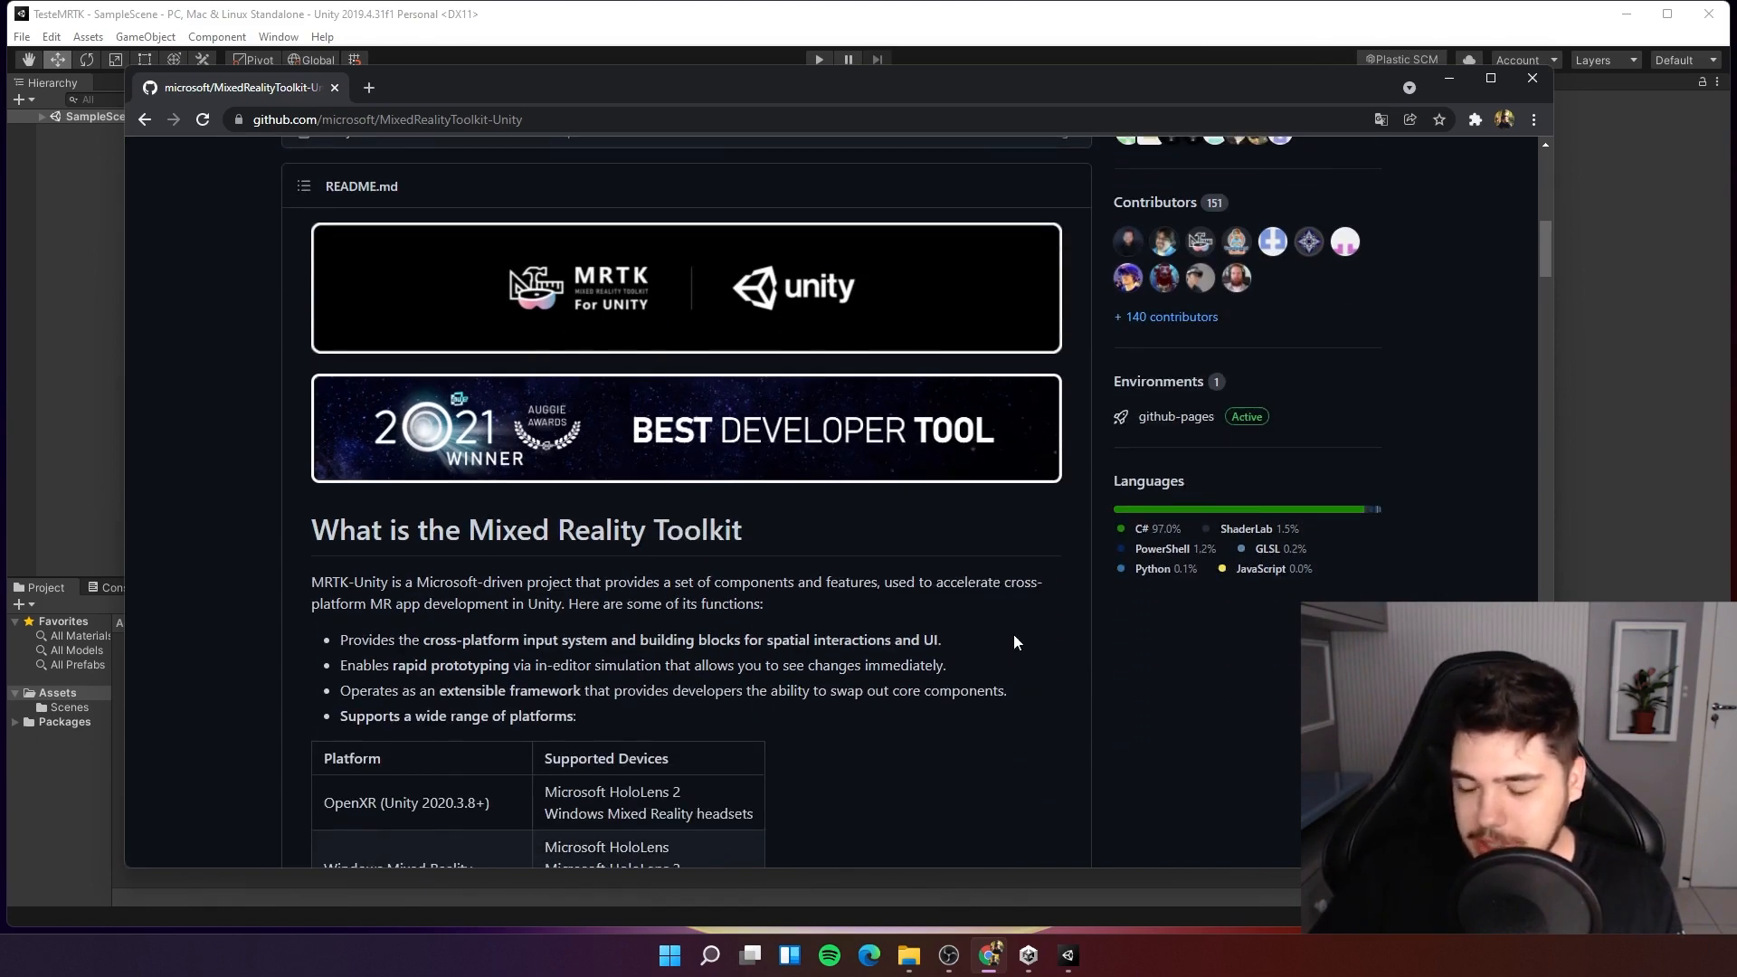
{"action": "scroll", "coordinate": [1013, 636], "scroll_direction": "down", "scroll_amount": 2}
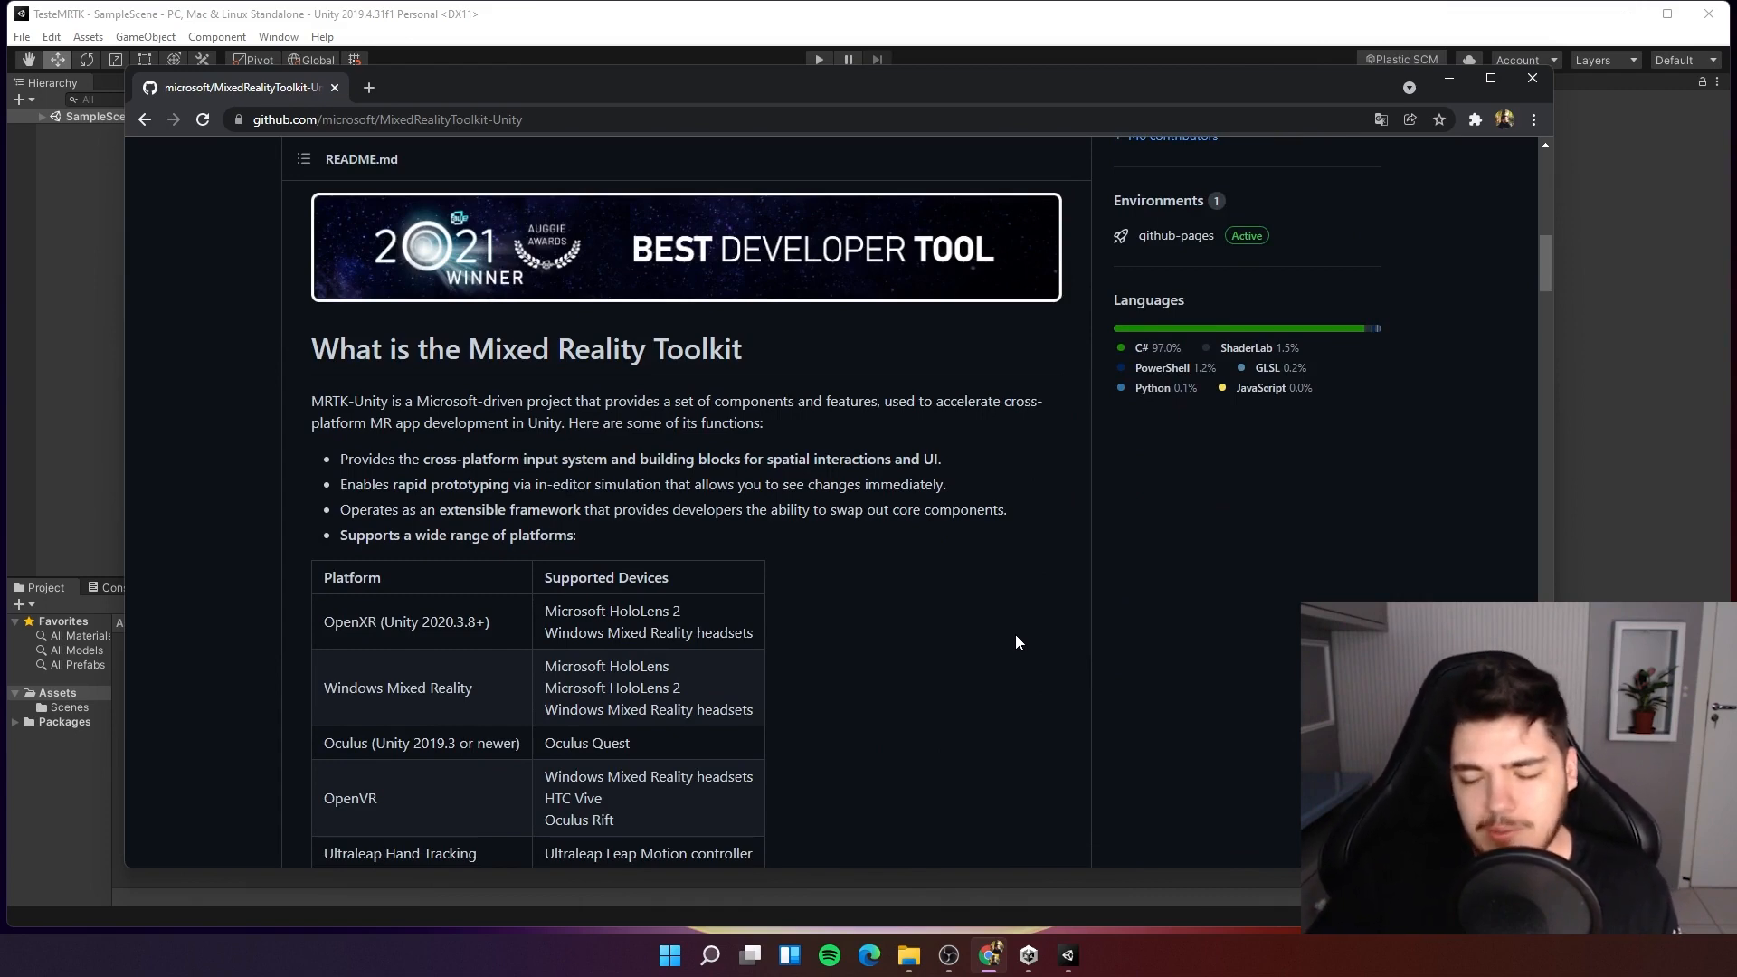
{"action": "scroll", "coordinate": [1015, 633], "scroll_direction": "down", "scroll_amount": 7}
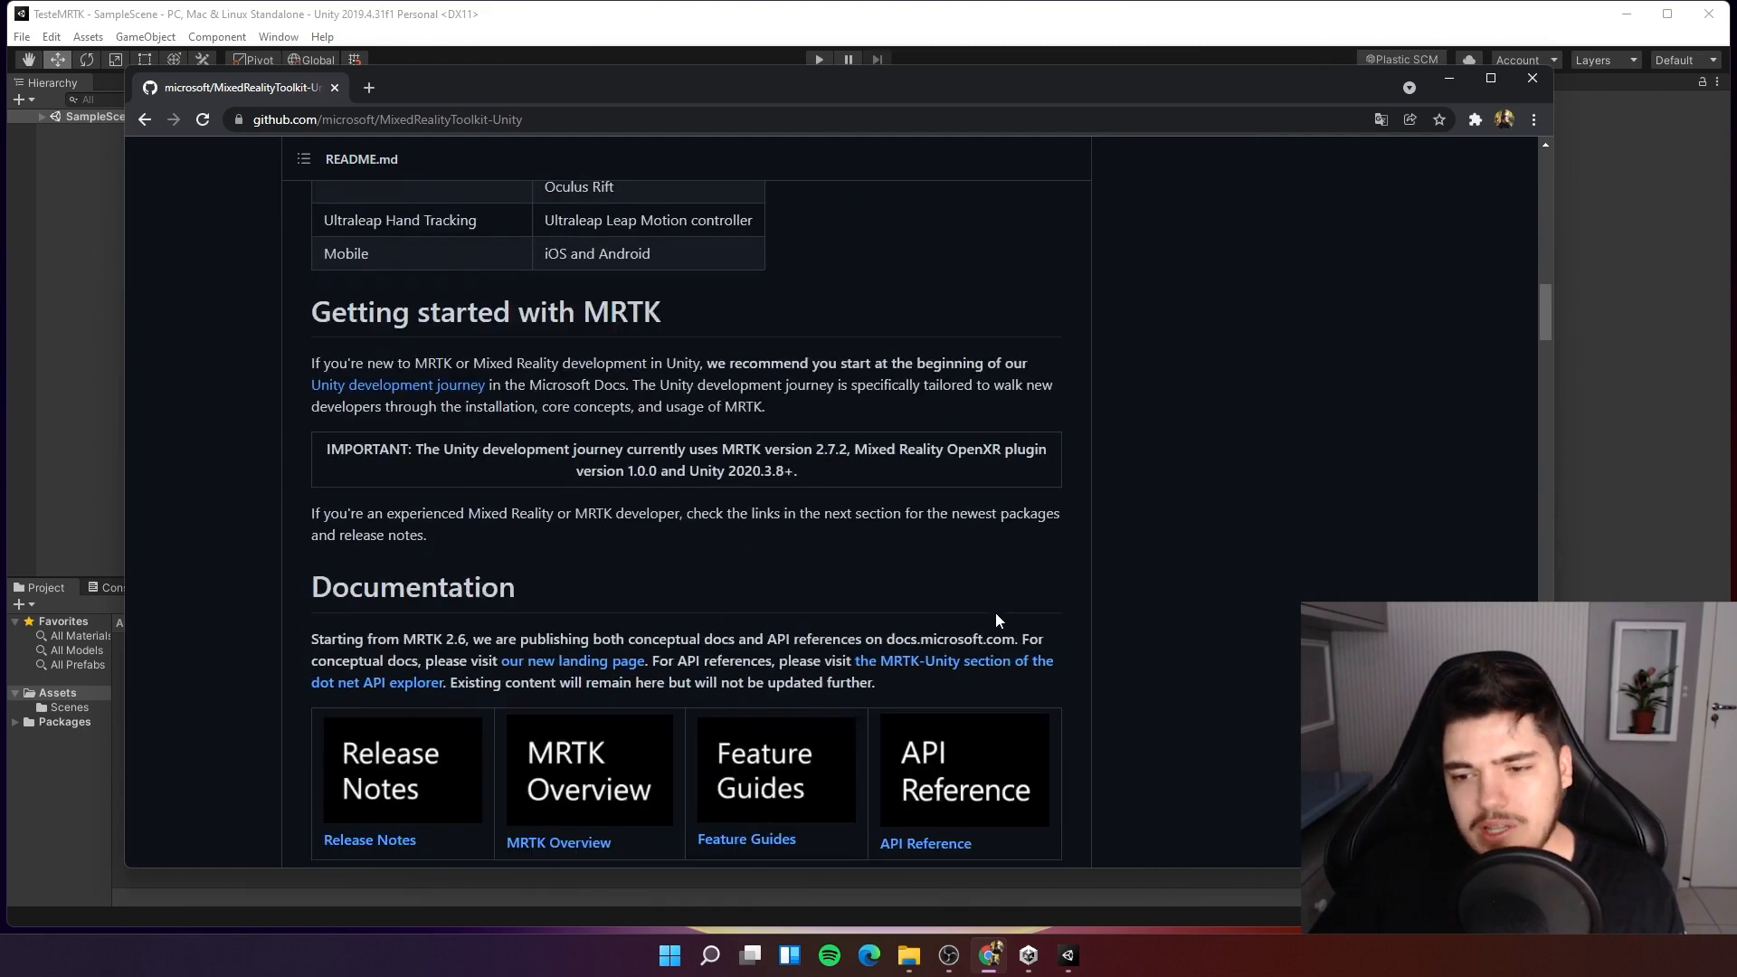
{"action": "scroll", "coordinate": [995, 614], "scroll_direction": "down", "scroll_amount": 3}
{"action": "scroll", "coordinate": [881, 611], "scroll_direction": "down", "scroll_amount": 4}
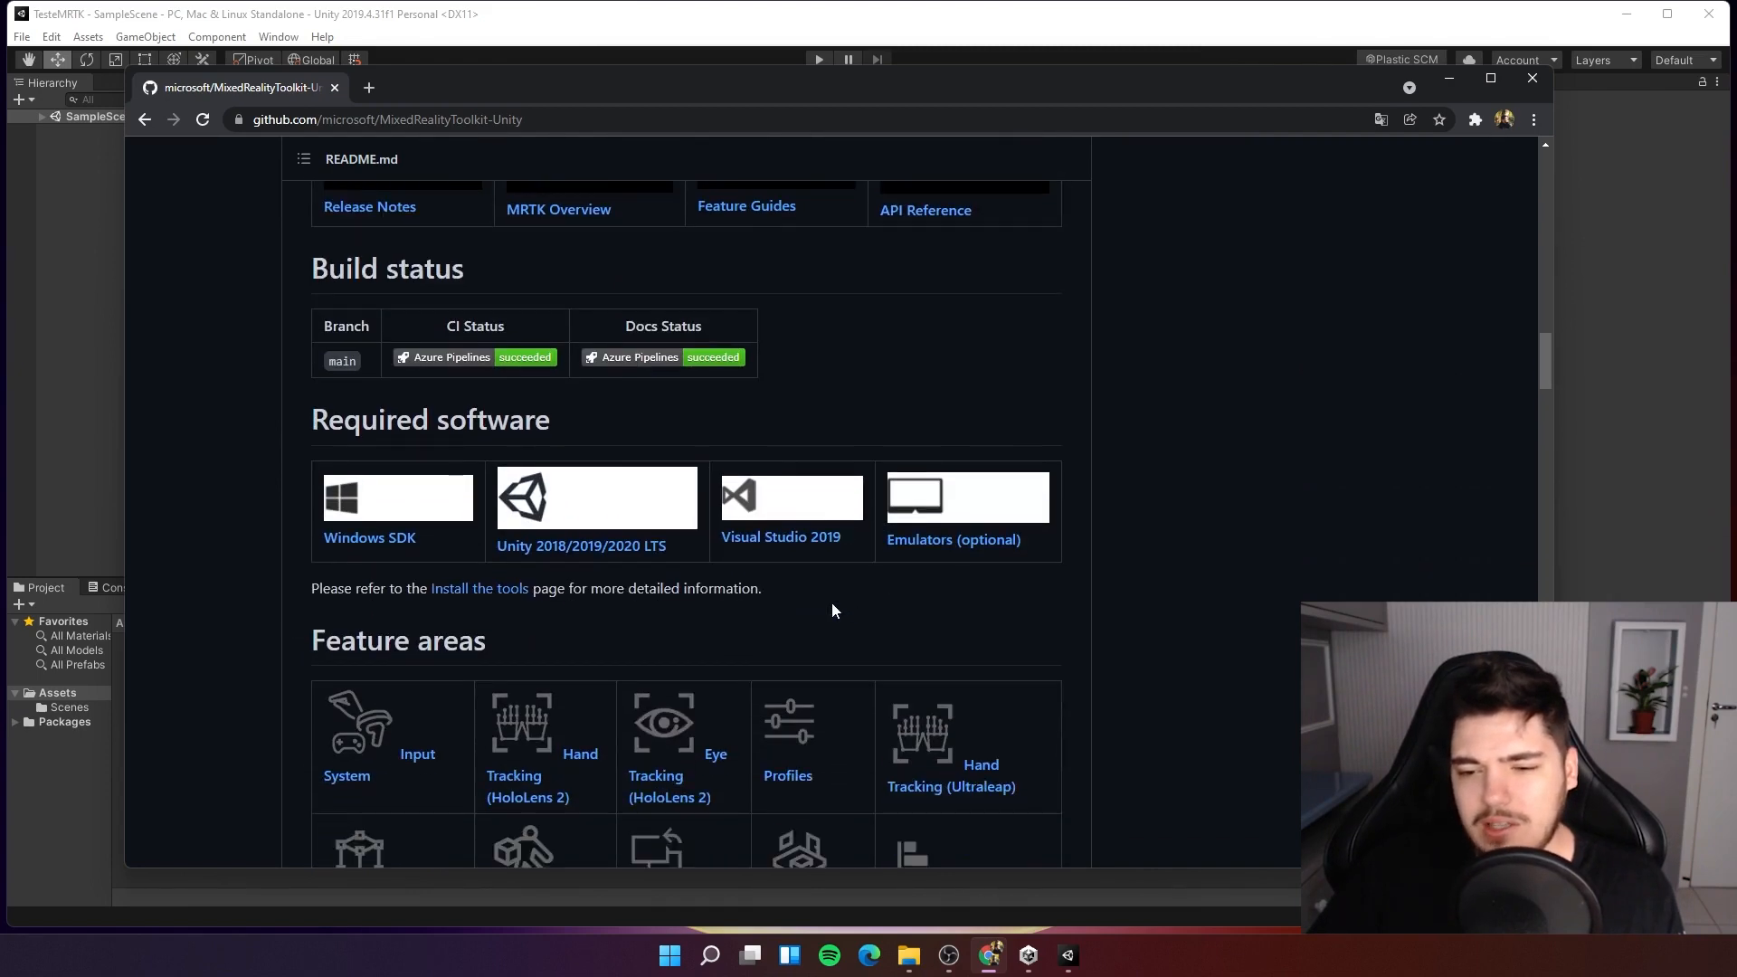
{"action": "scroll", "coordinate": [830, 609], "scroll_direction": "down", "scroll_amount": 4}
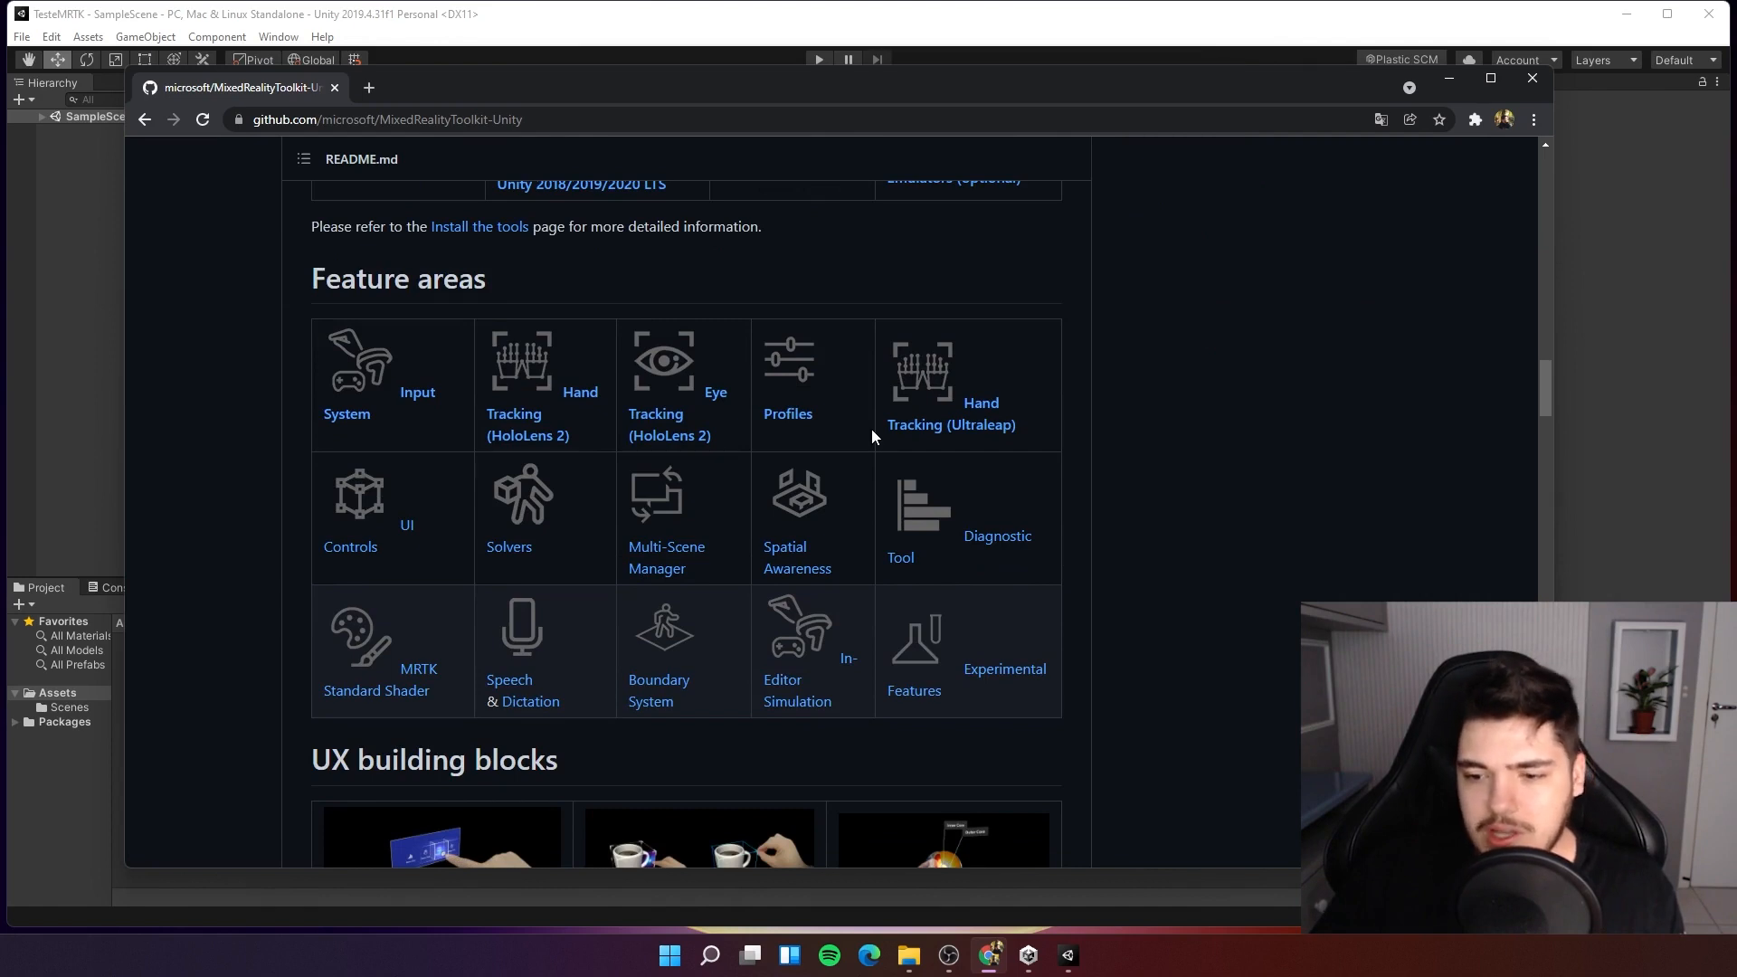
{"action": "scroll", "coordinate": [873, 438], "scroll_direction": "down", "scroll_amount": 6}
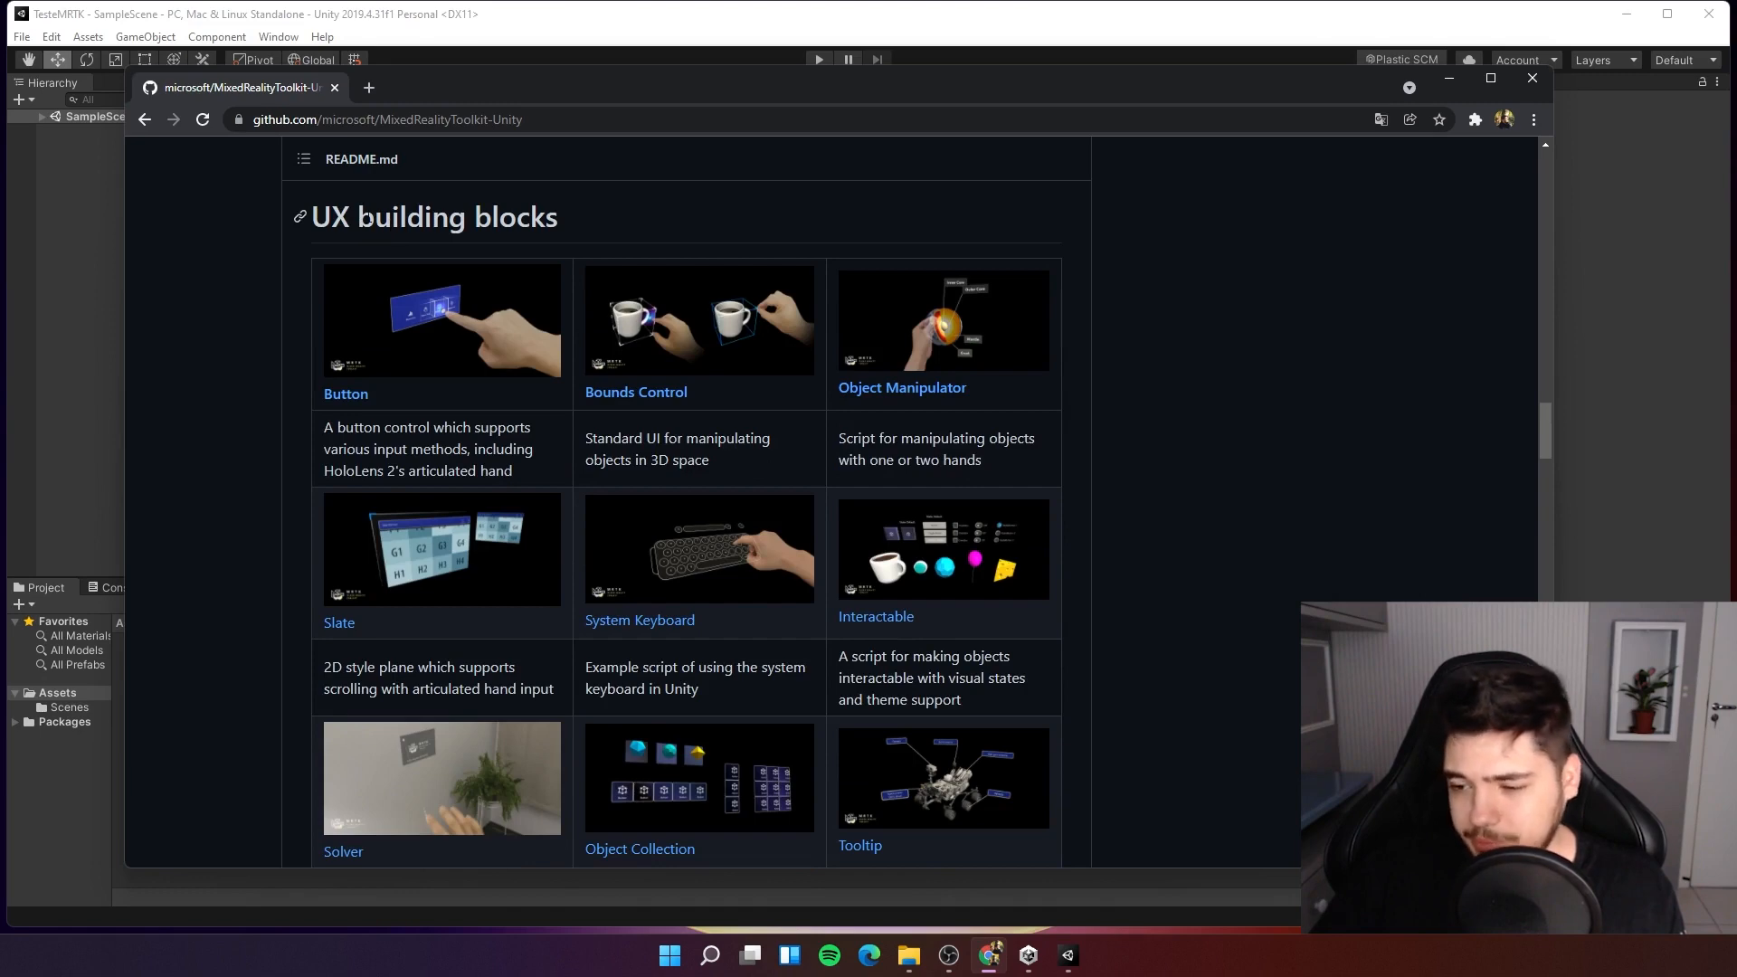
{"action": "scroll", "coordinate": [1040, 552], "scroll_direction": "down", "scroll_amount": 2}
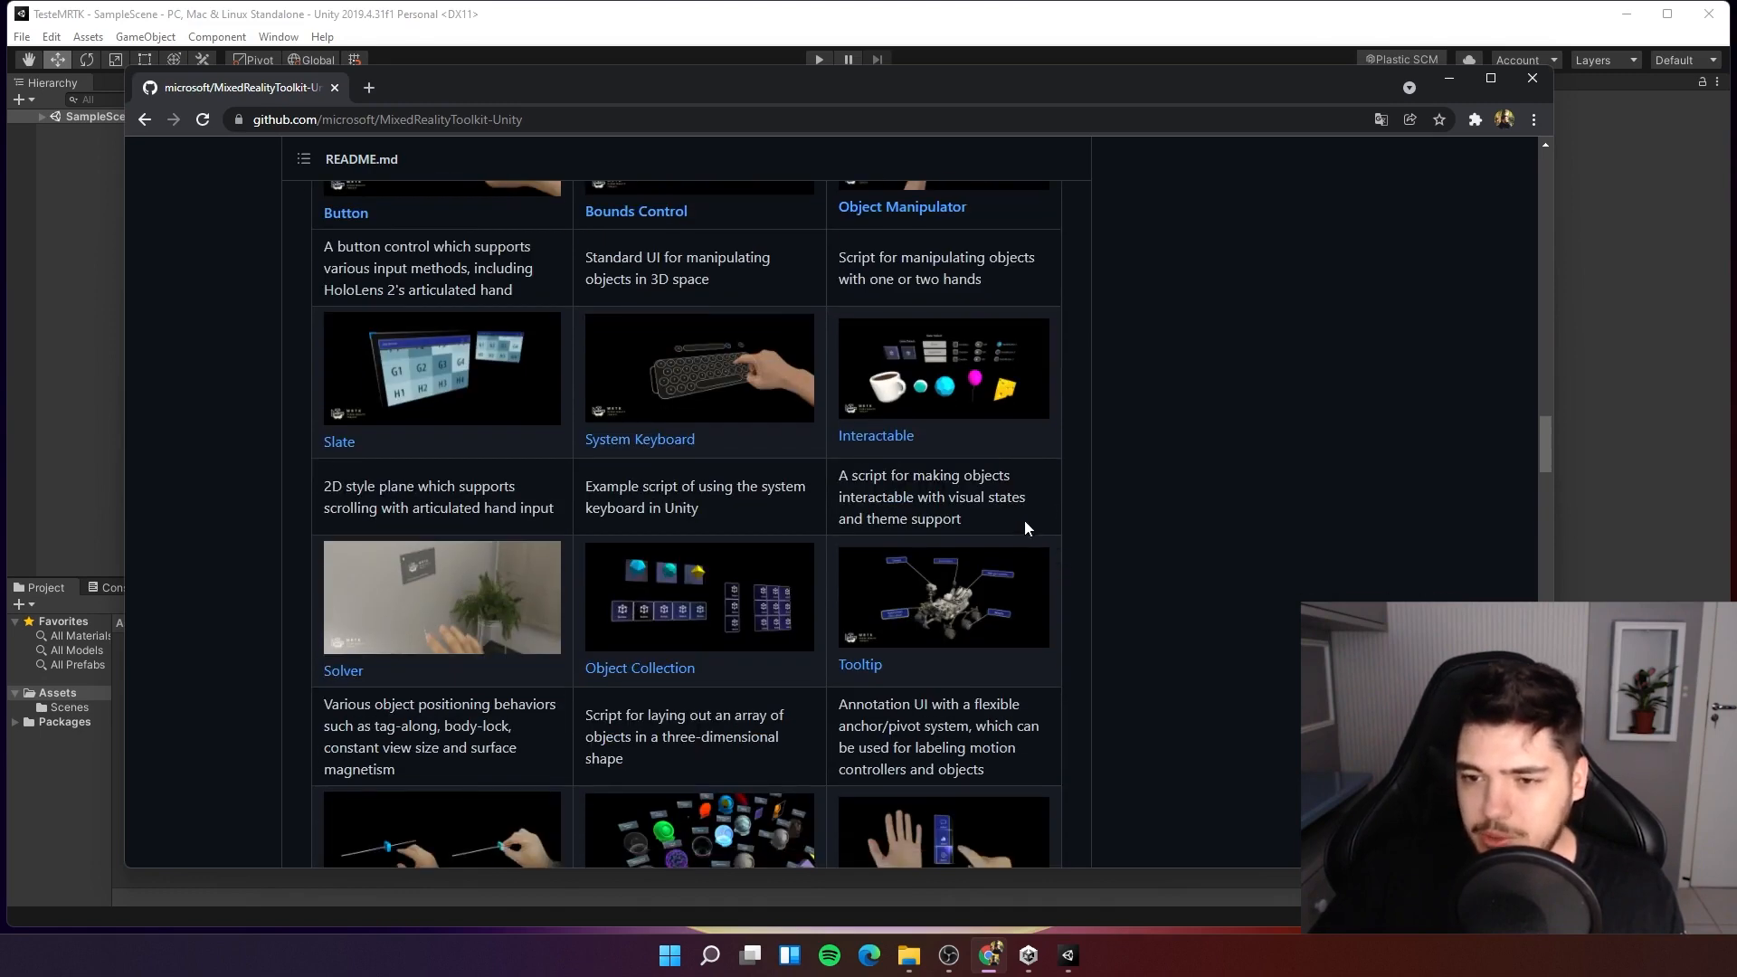
{"action": "scroll", "coordinate": [1035, 588], "scroll_direction": "down", "scroll_amount": 1}
{"action": "scroll", "coordinate": [941, 724], "scroll_direction": "down", "scroll_amount": 1}
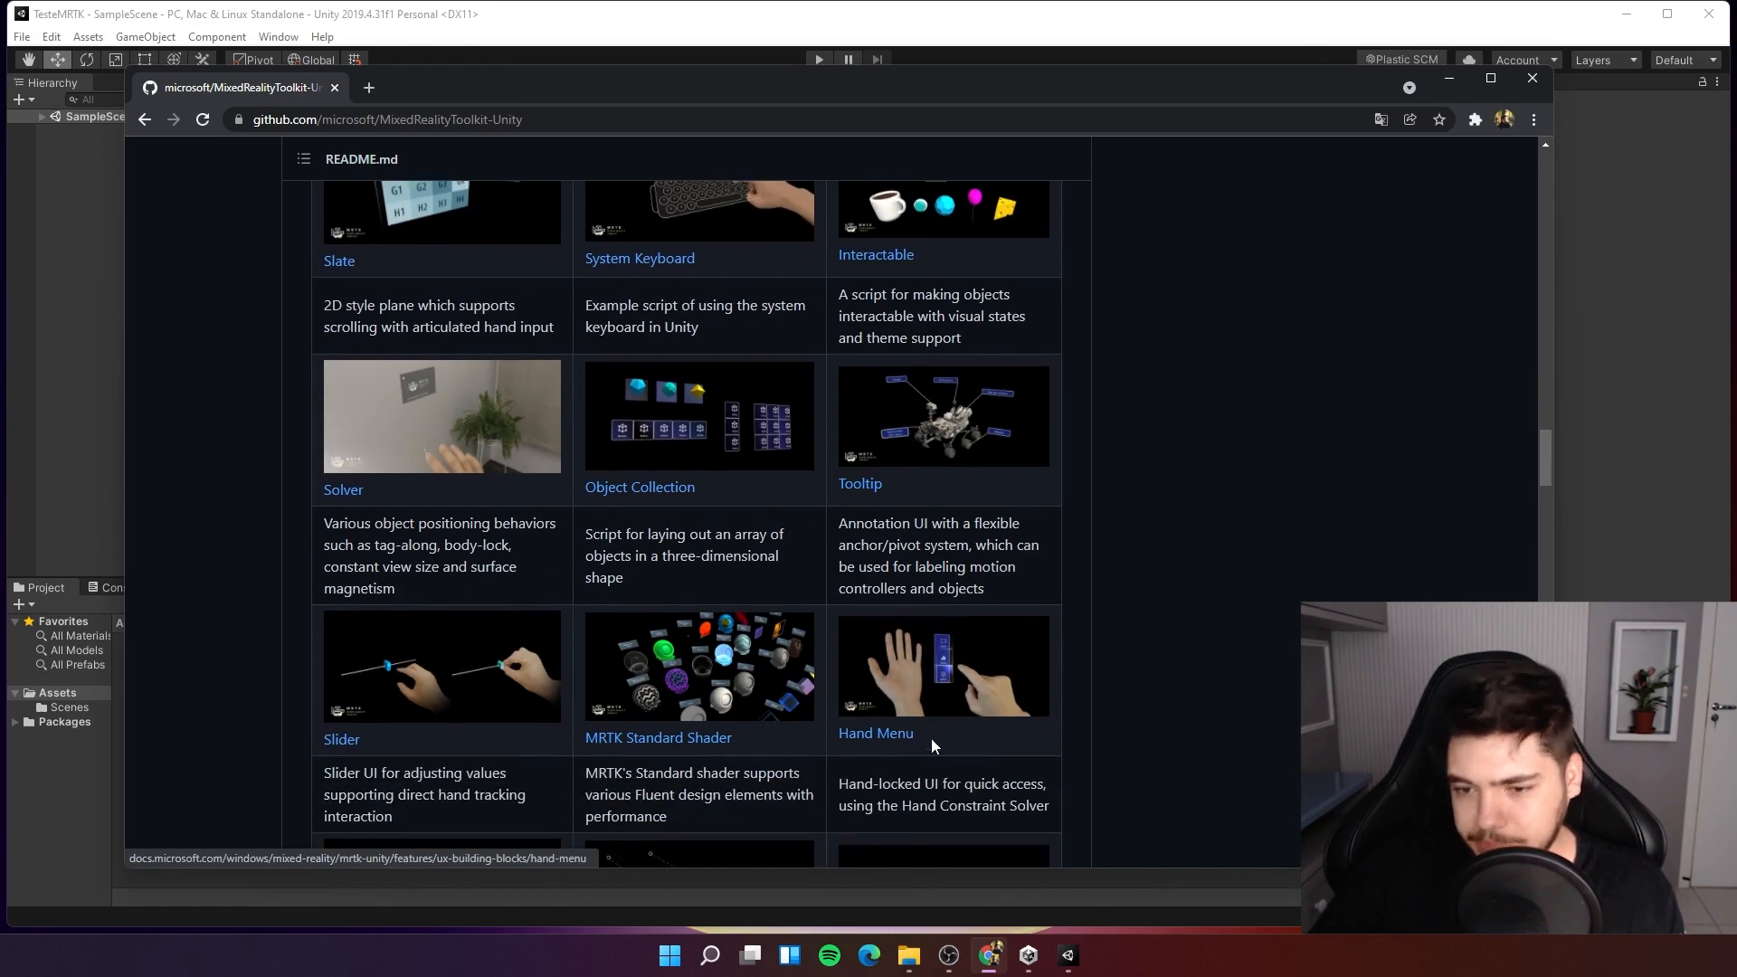
{"action": "scroll", "coordinate": [930, 738], "scroll_direction": "down", "scroll_amount": 2}
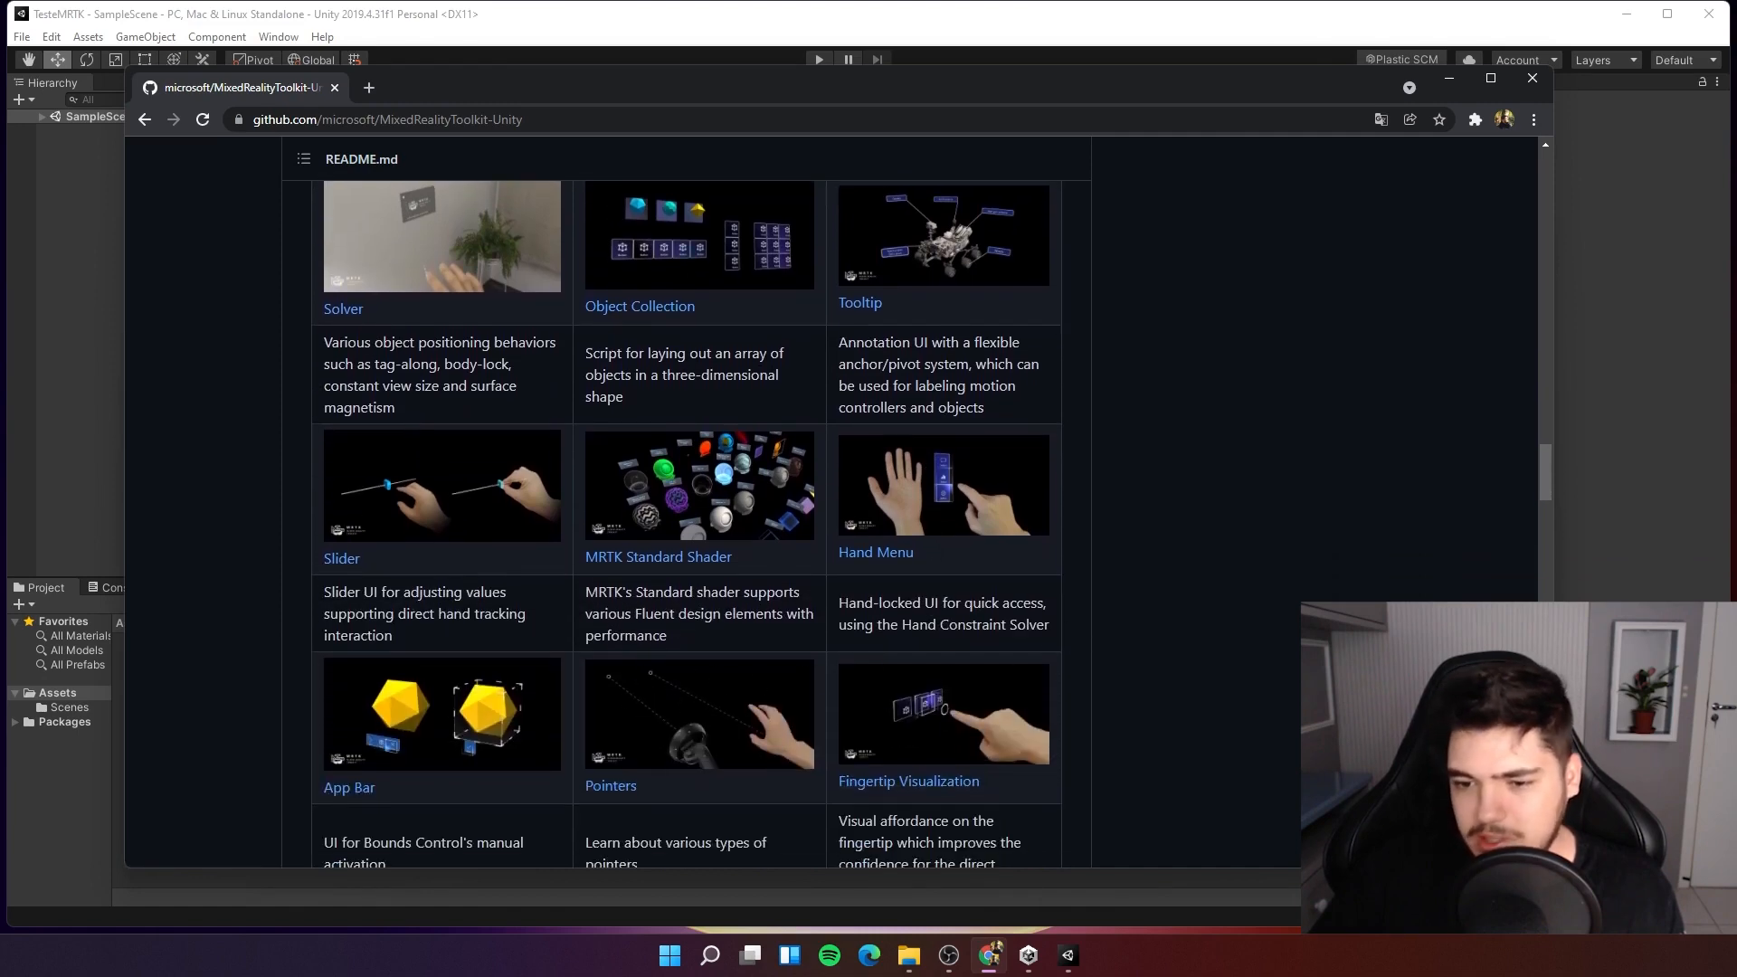
{"action": "scroll", "coordinate": [689, 631], "scroll_direction": "down", "scroll_amount": 2}
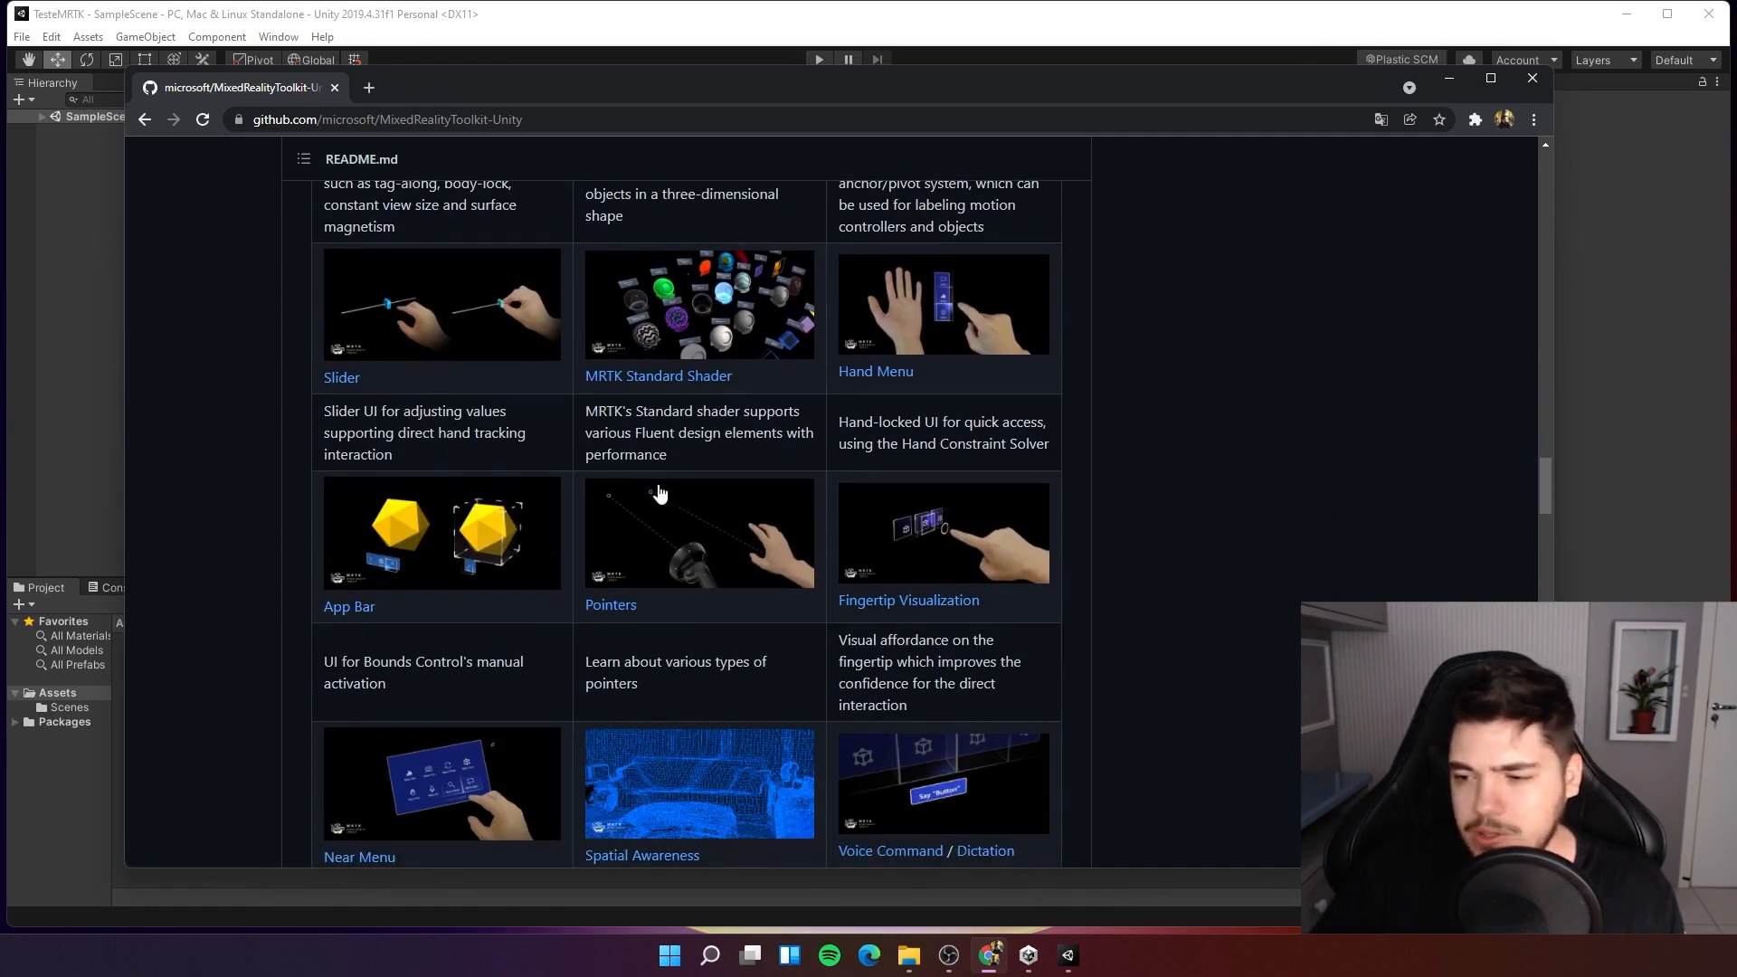
{"action": "scroll", "coordinate": [689, 632], "scroll_direction": "down", "scroll_amount": 4}
{"action": "scroll", "coordinate": [1268, 633], "scroll_direction": "down", "scroll_amount": 4}
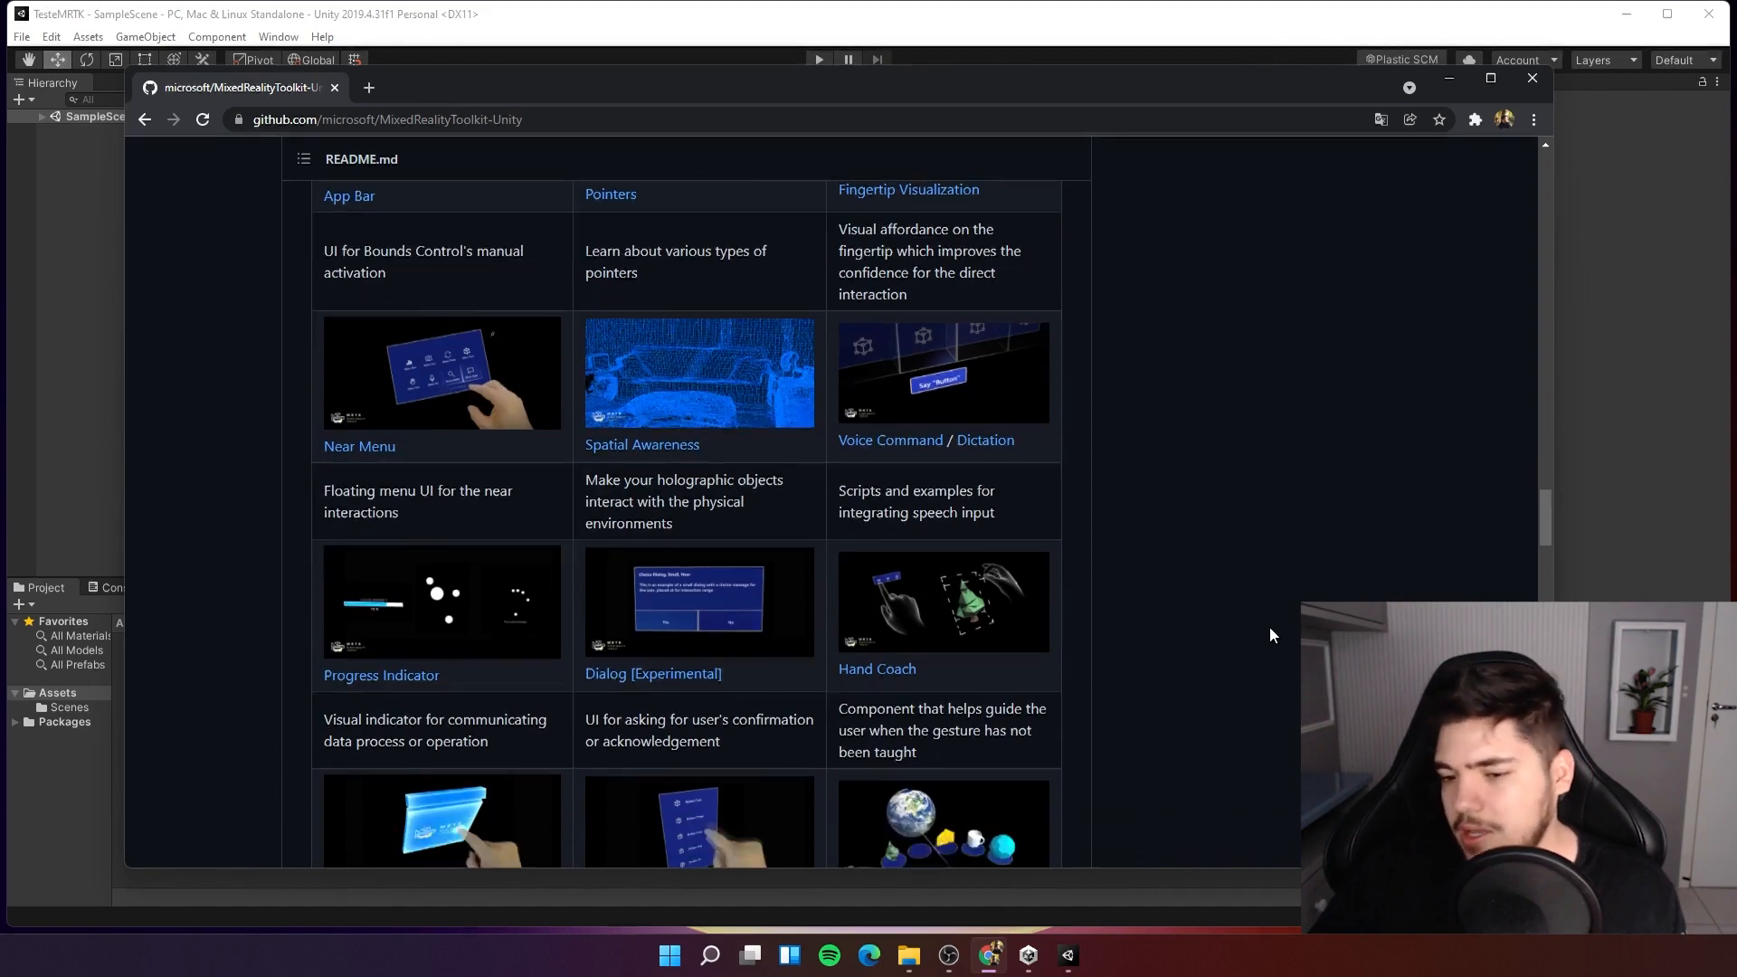
{"action": "scroll", "coordinate": [1257, 624], "scroll_direction": "down", "scroll_amount": 2}
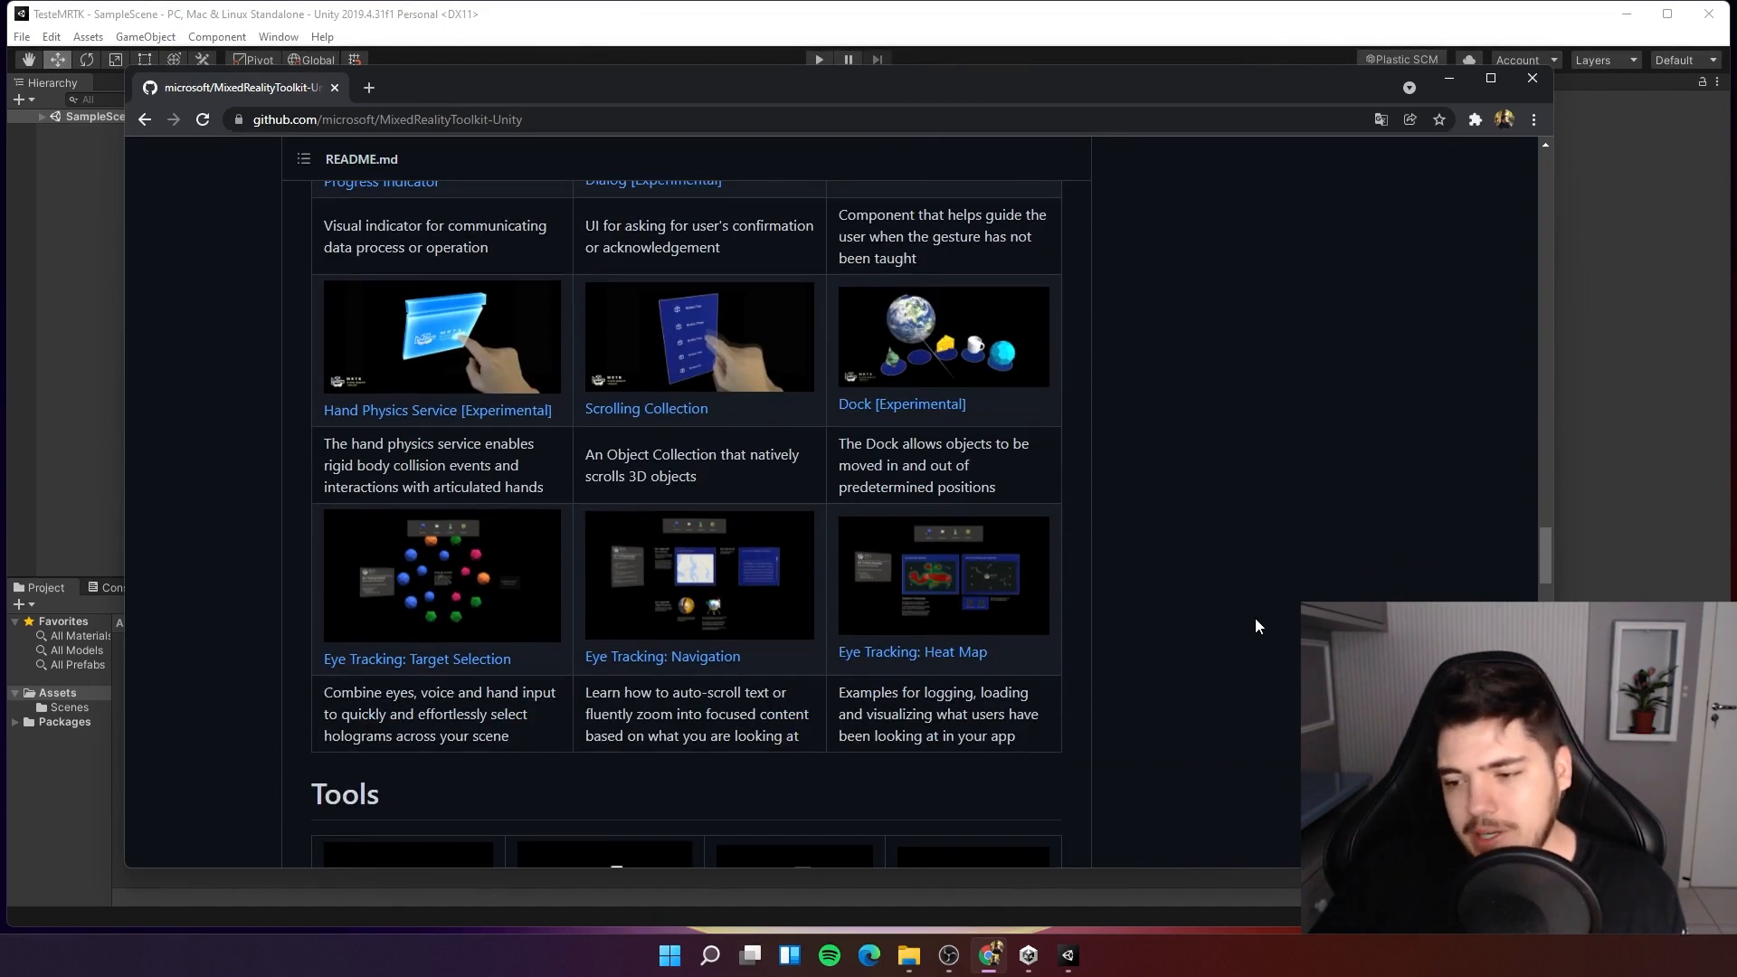
{"action": "scroll", "coordinate": [1255, 625], "scroll_direction": "down", "scroll_amount": 3}
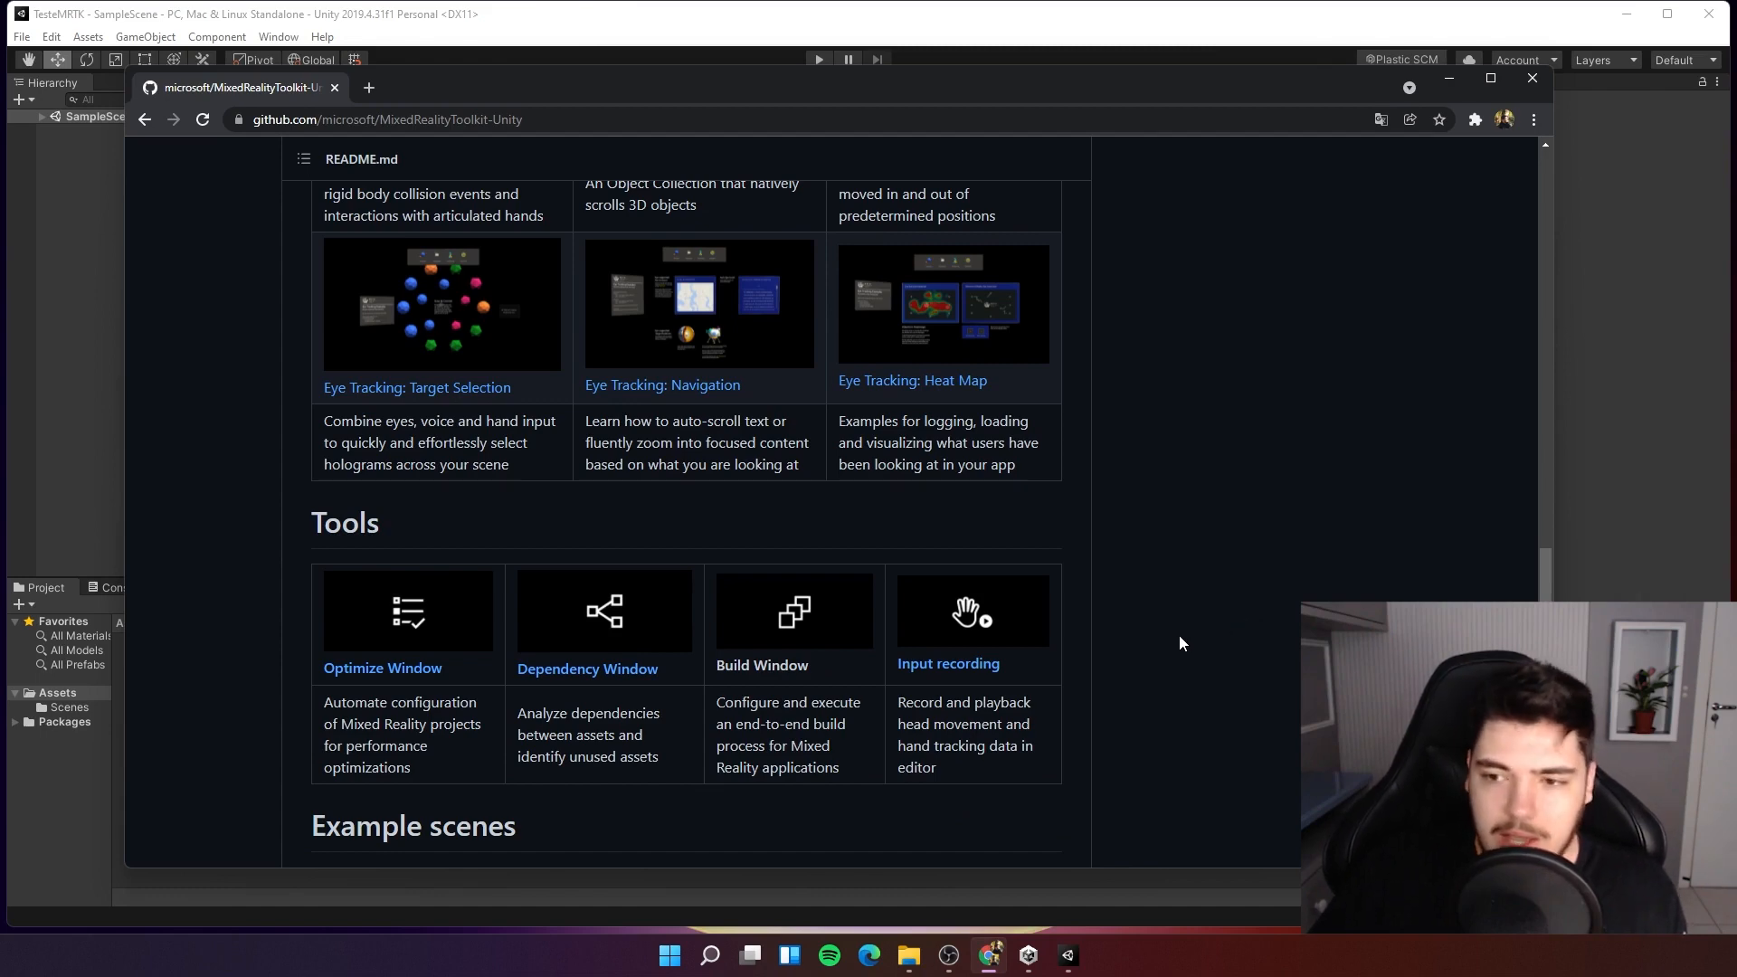
{"action": "scroll", "coordinate": [1174, 644], "scroll_direction": "down", "scroll_amount": 6}
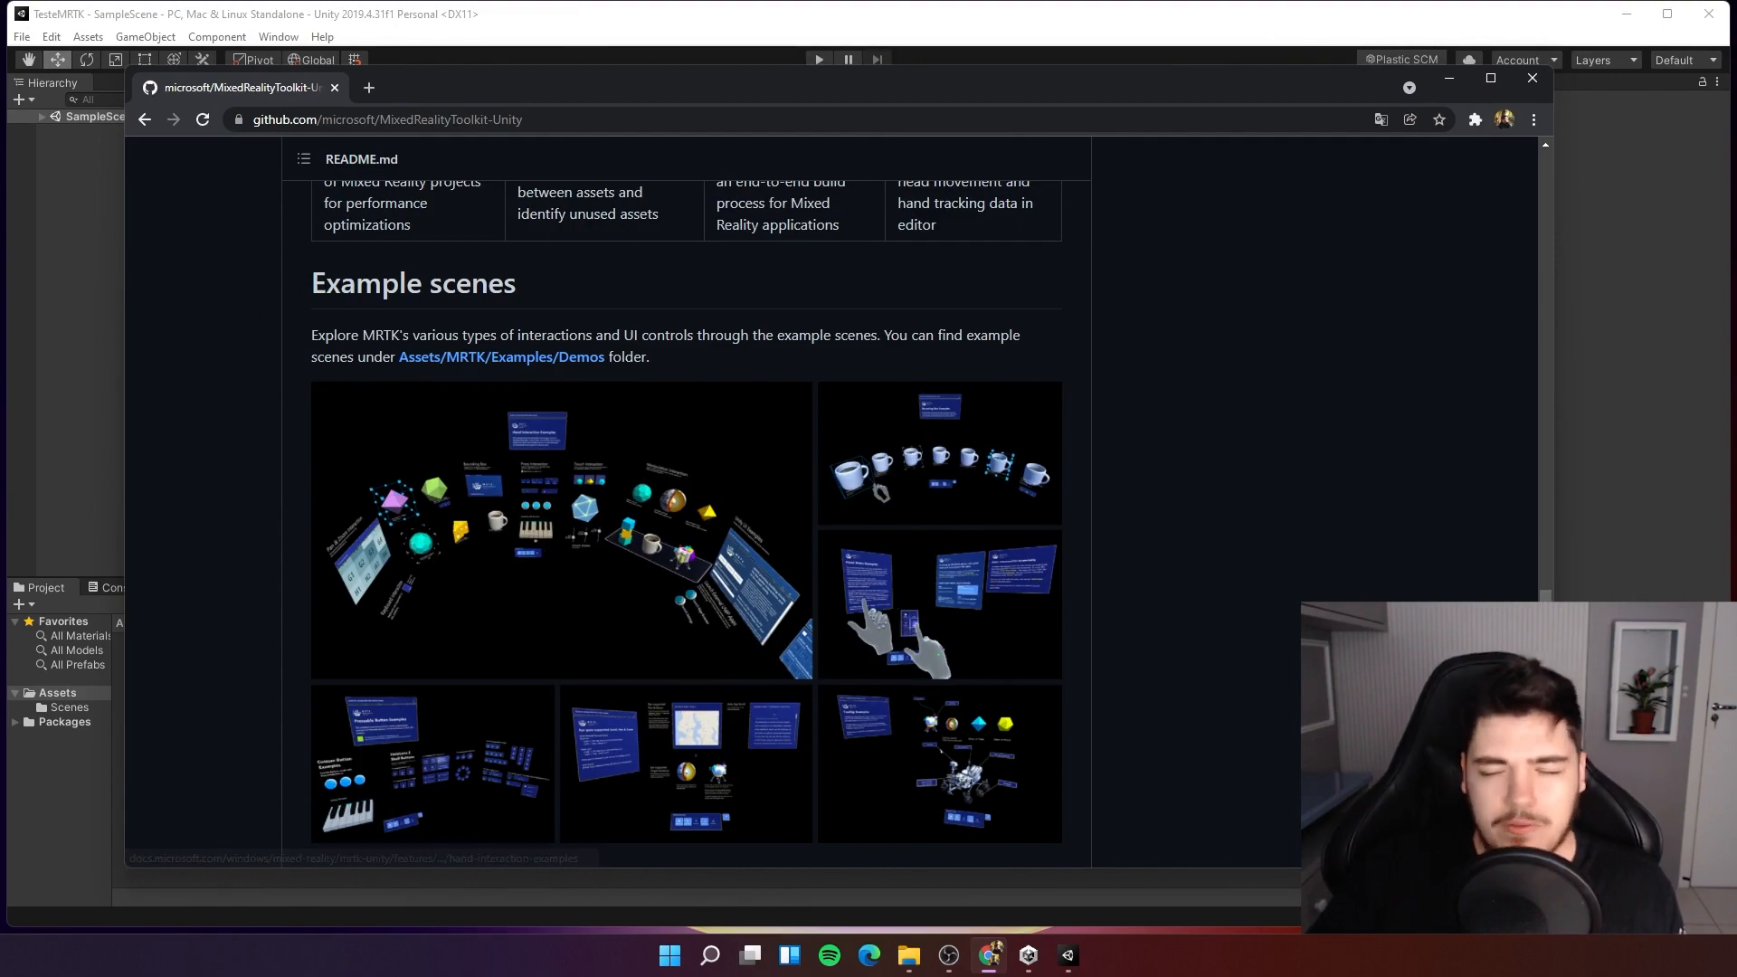
{"action": "scroll", "coordinate": [1186, 391], "scroll_direction": "up", "scroll_amount": 15}
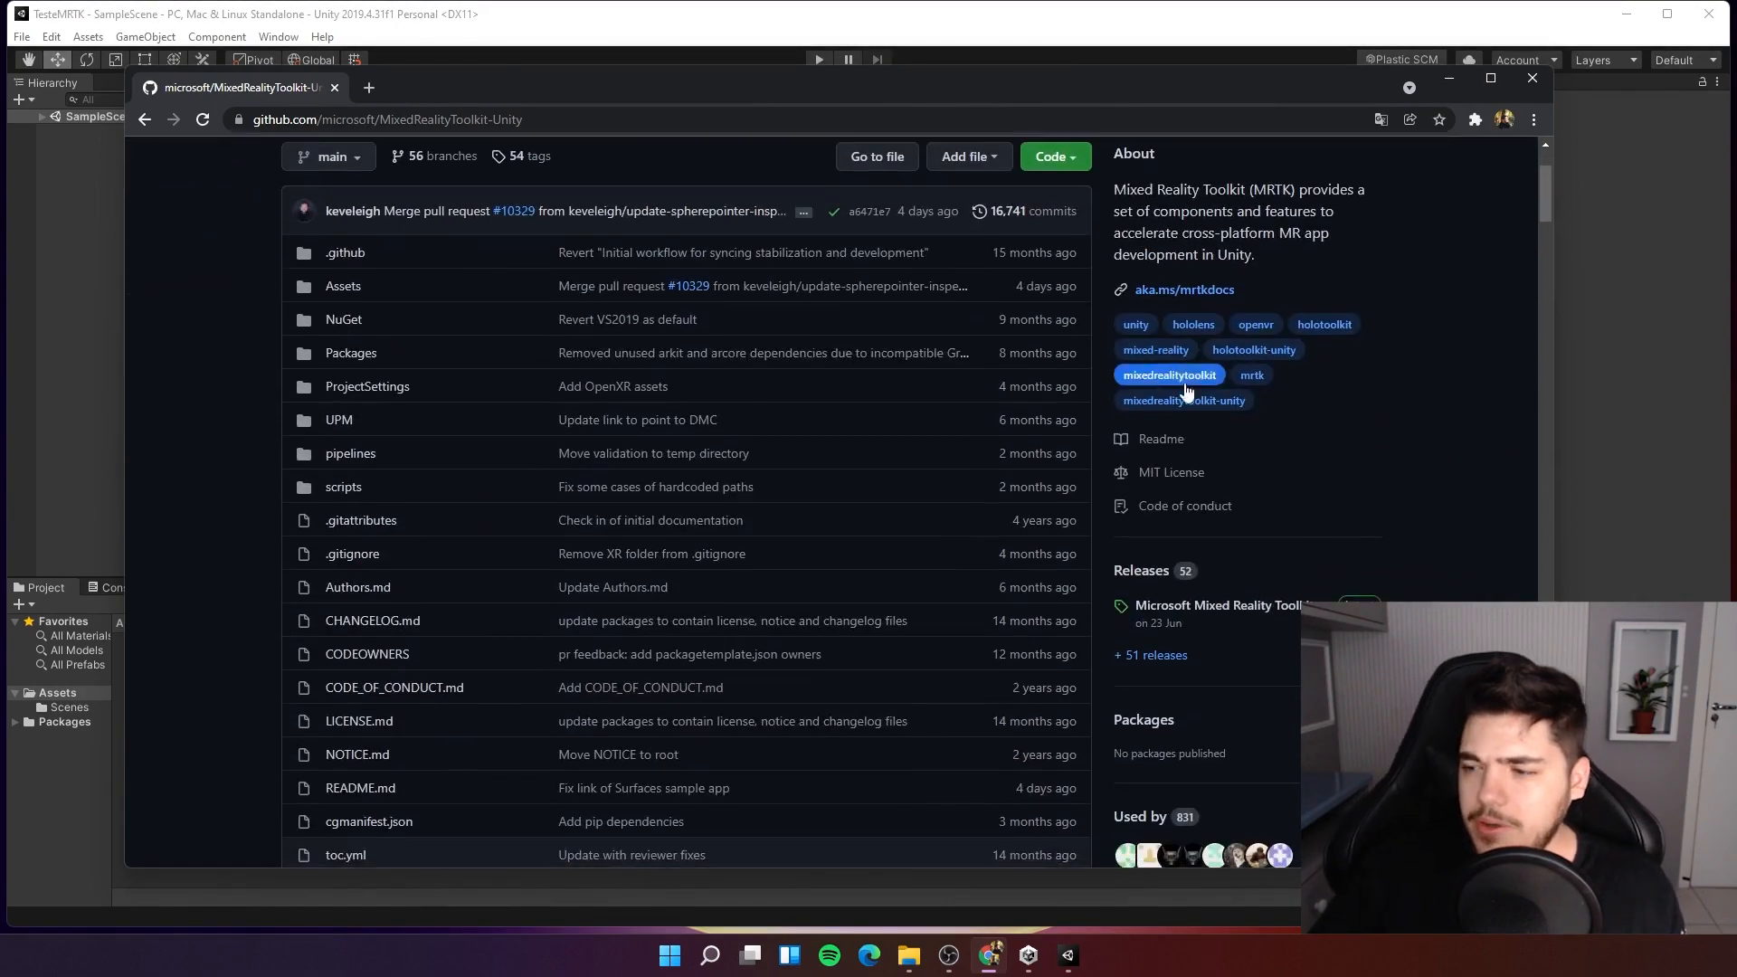
{"action": "scroll", "coordinate": [1187, 391], "scroll_direction": "up", "scroll_amount": 2}
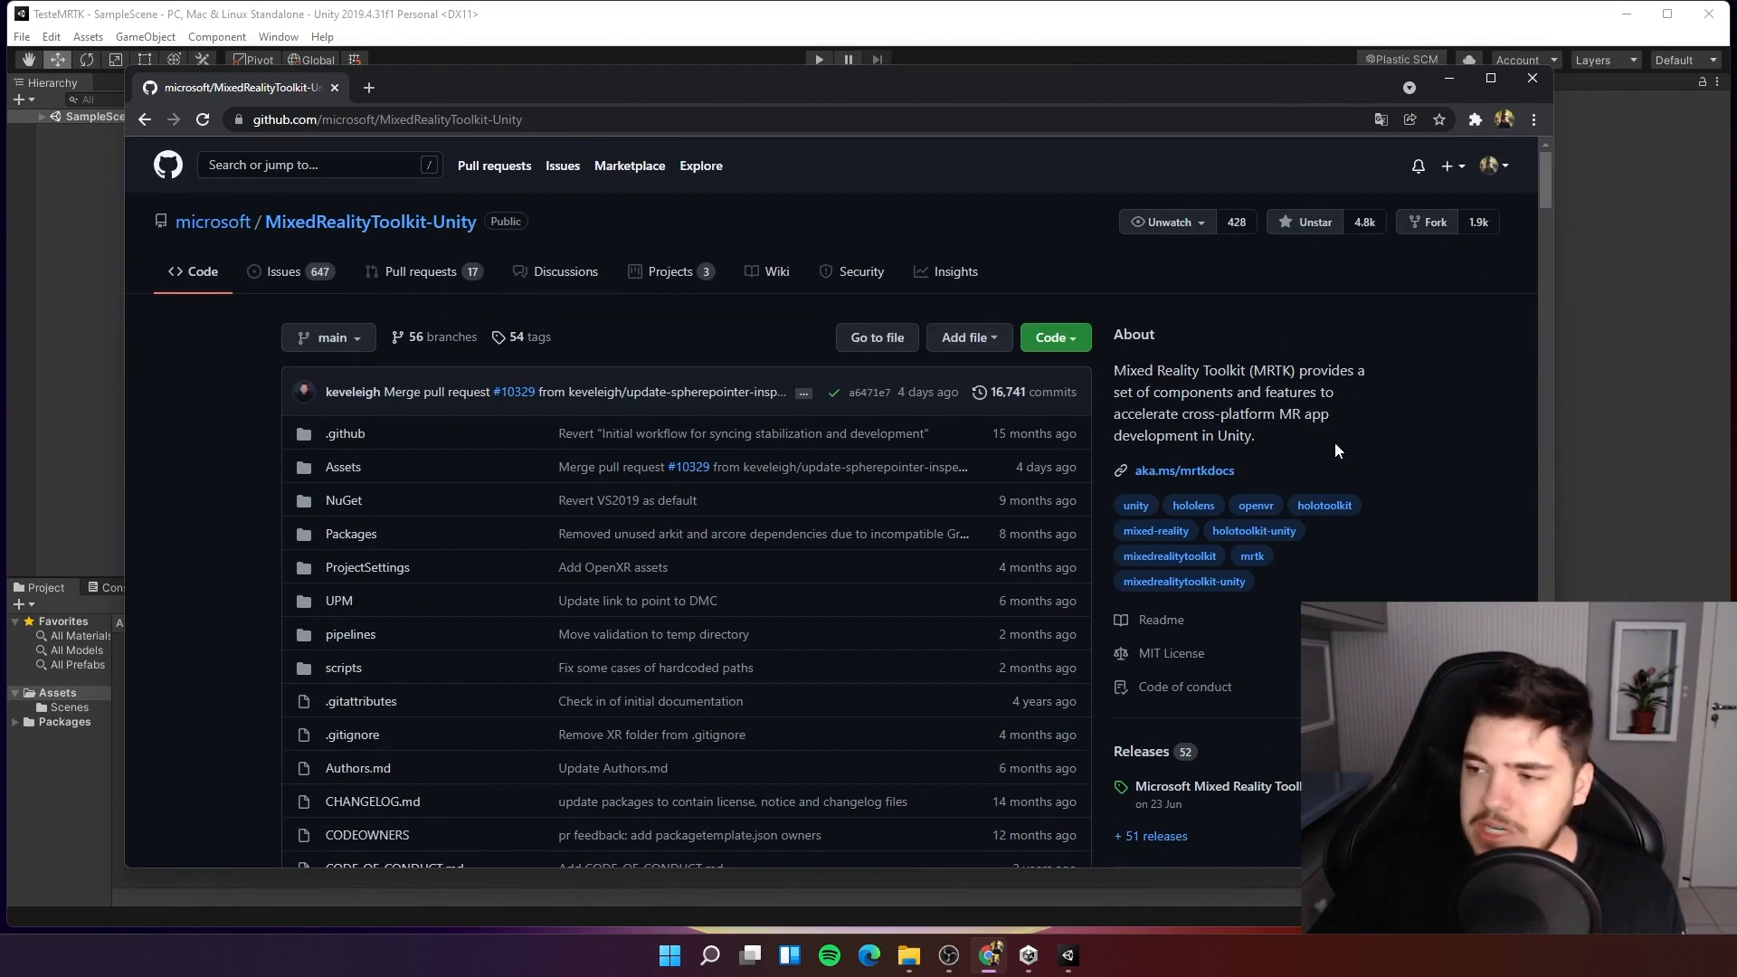
Open the latest v2.7.2 release and download Microsoft.MixedReality.Toolkit.Unity.Foundation.2.7.2.unitypackage from its assets.
{"action": "left_click", "coordinate": [1198, 789]}
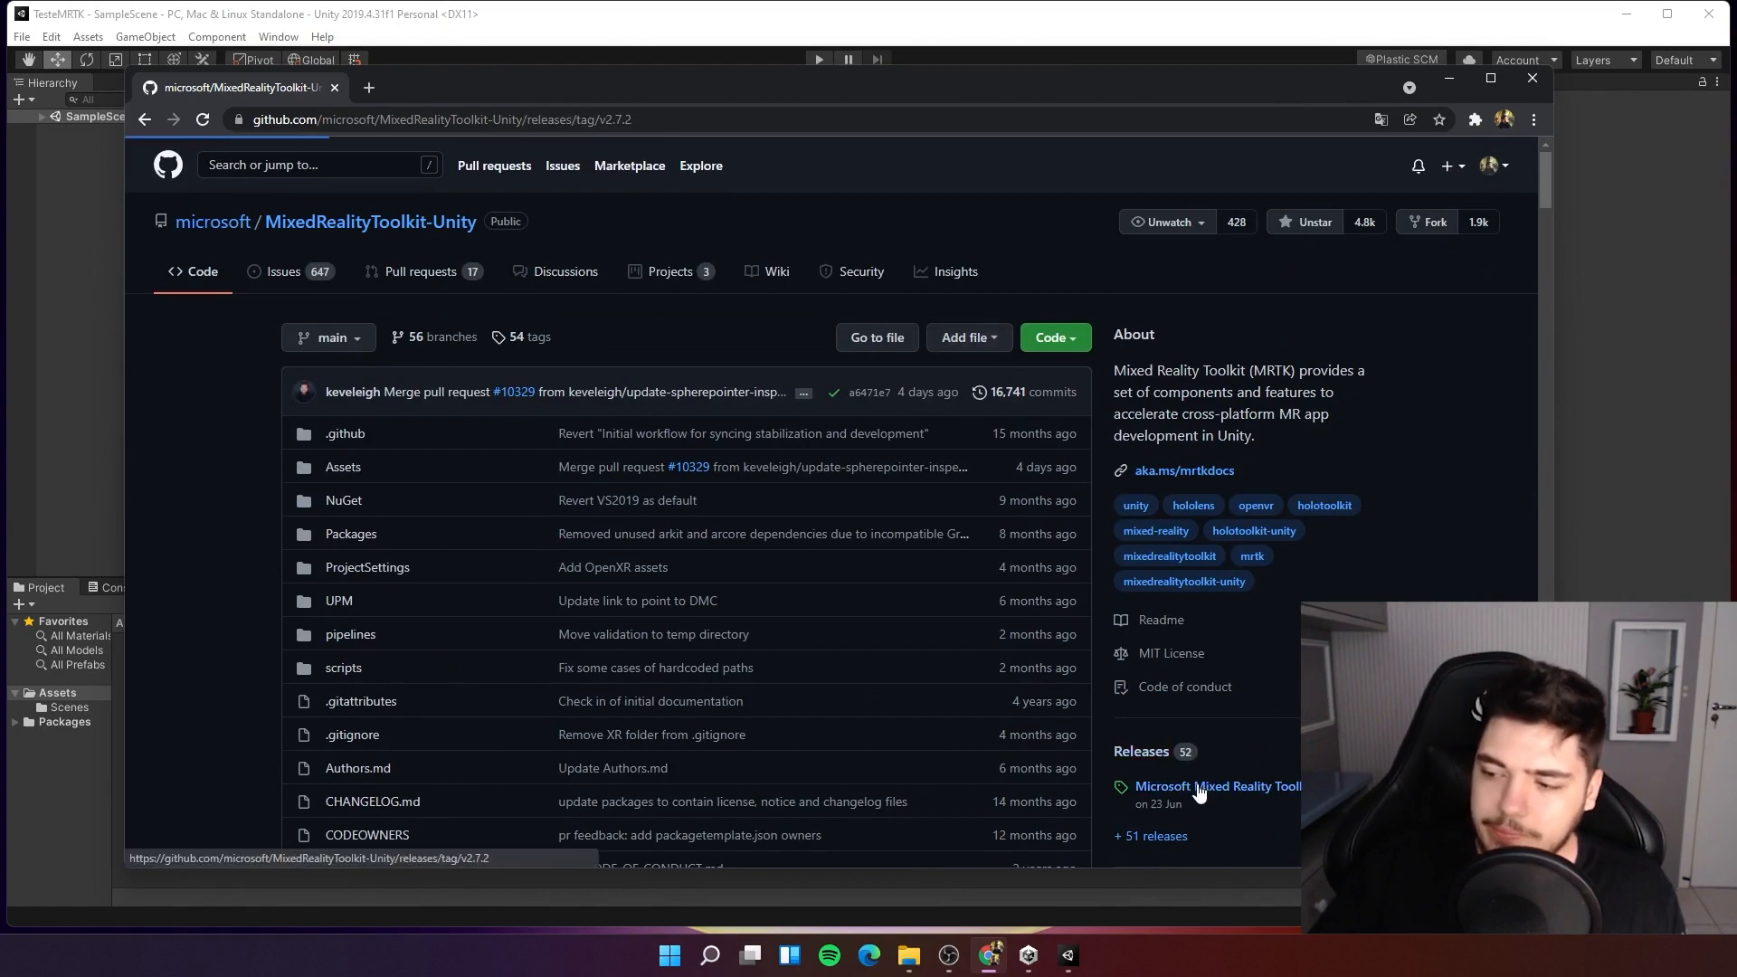
{"action": "scroll", "coordinate": [659, 407], "scroll_direction": "down", "scroll_amount": 2}
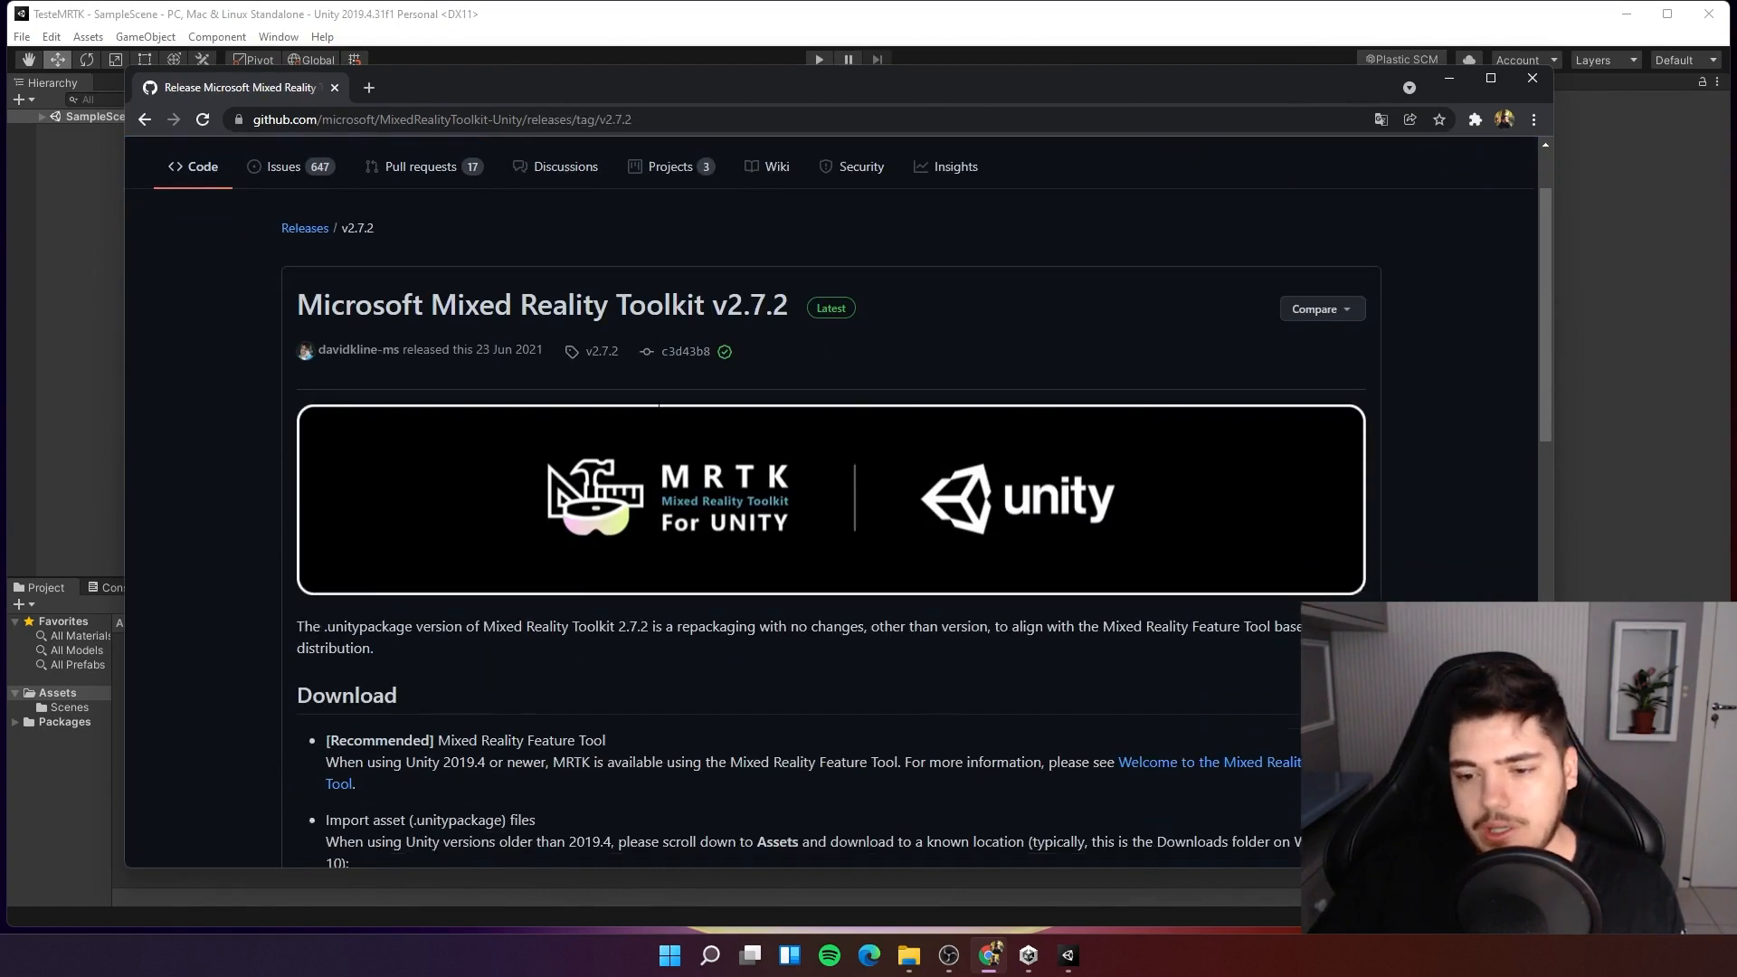
{"action": "scroll", "coordinate": [659, 405], "scroll_direction": "down", "scroll_amount": 3}
{"action": "scroll", "coordinate": [609, 350], "scroll_direction": "up", "scroll_amount": 2}
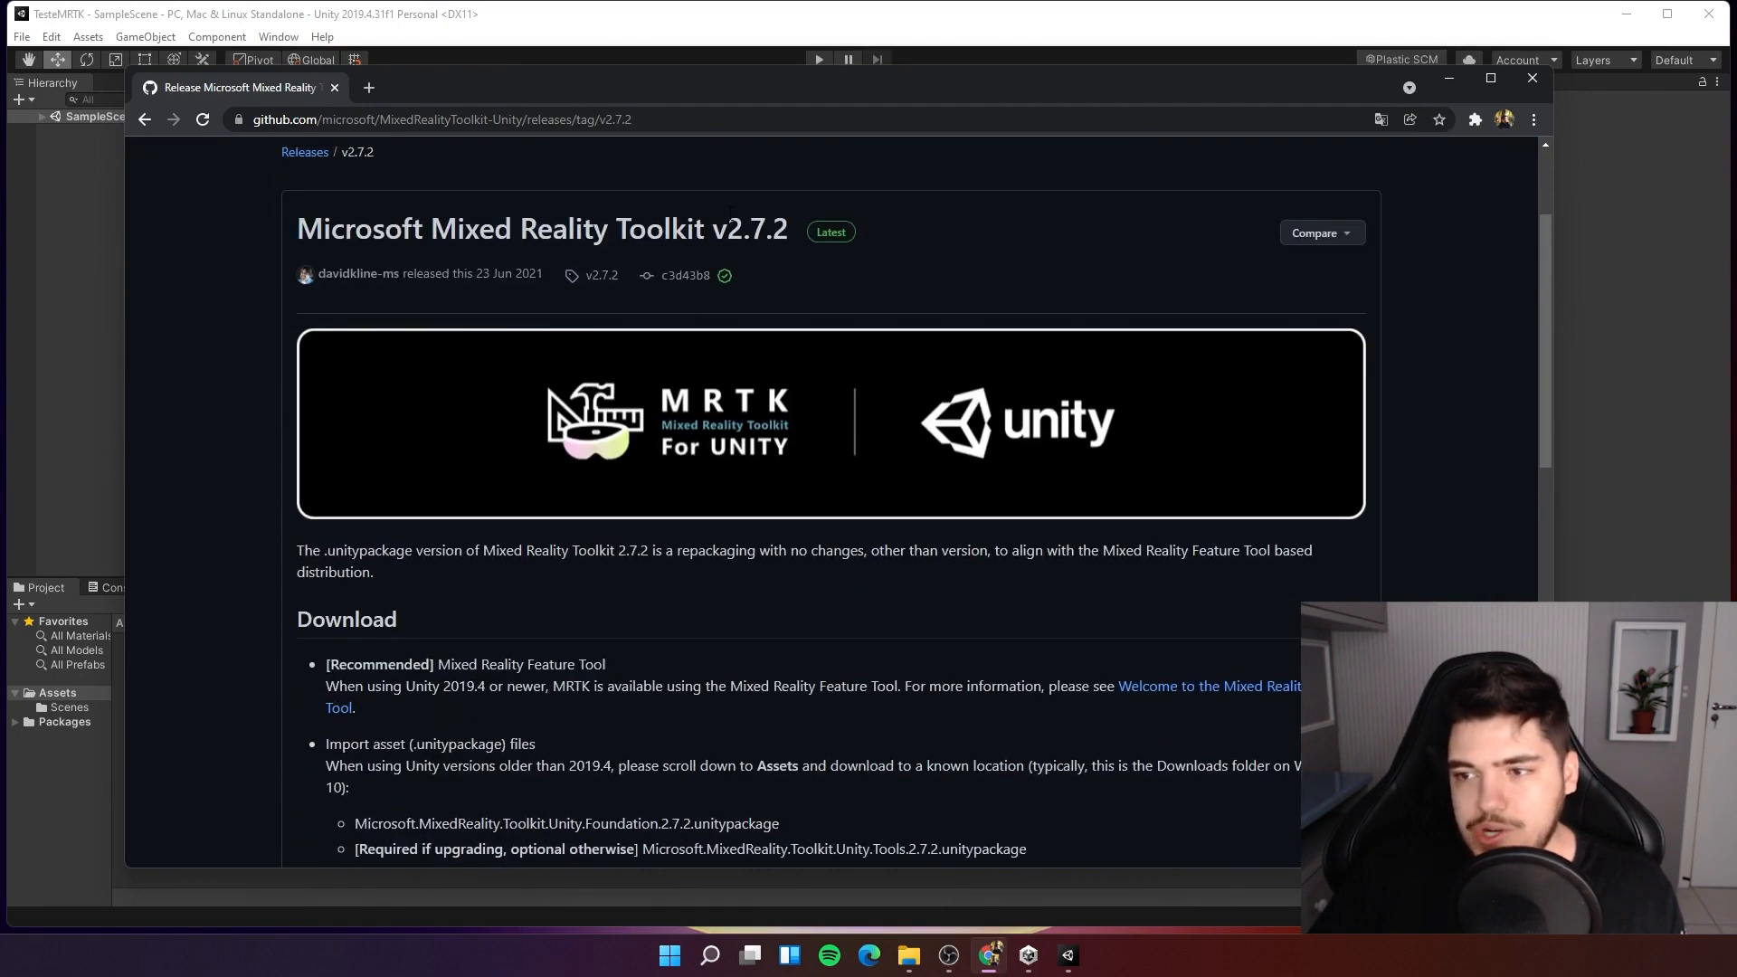
{"action": "left_click_drag", "start_coordinate": [730, 217], "coordinate": [790, 222]}
{"action": "scroll", "coordinate": [784, 385], "scroll_direction": "down", "scroll_amount": 4}
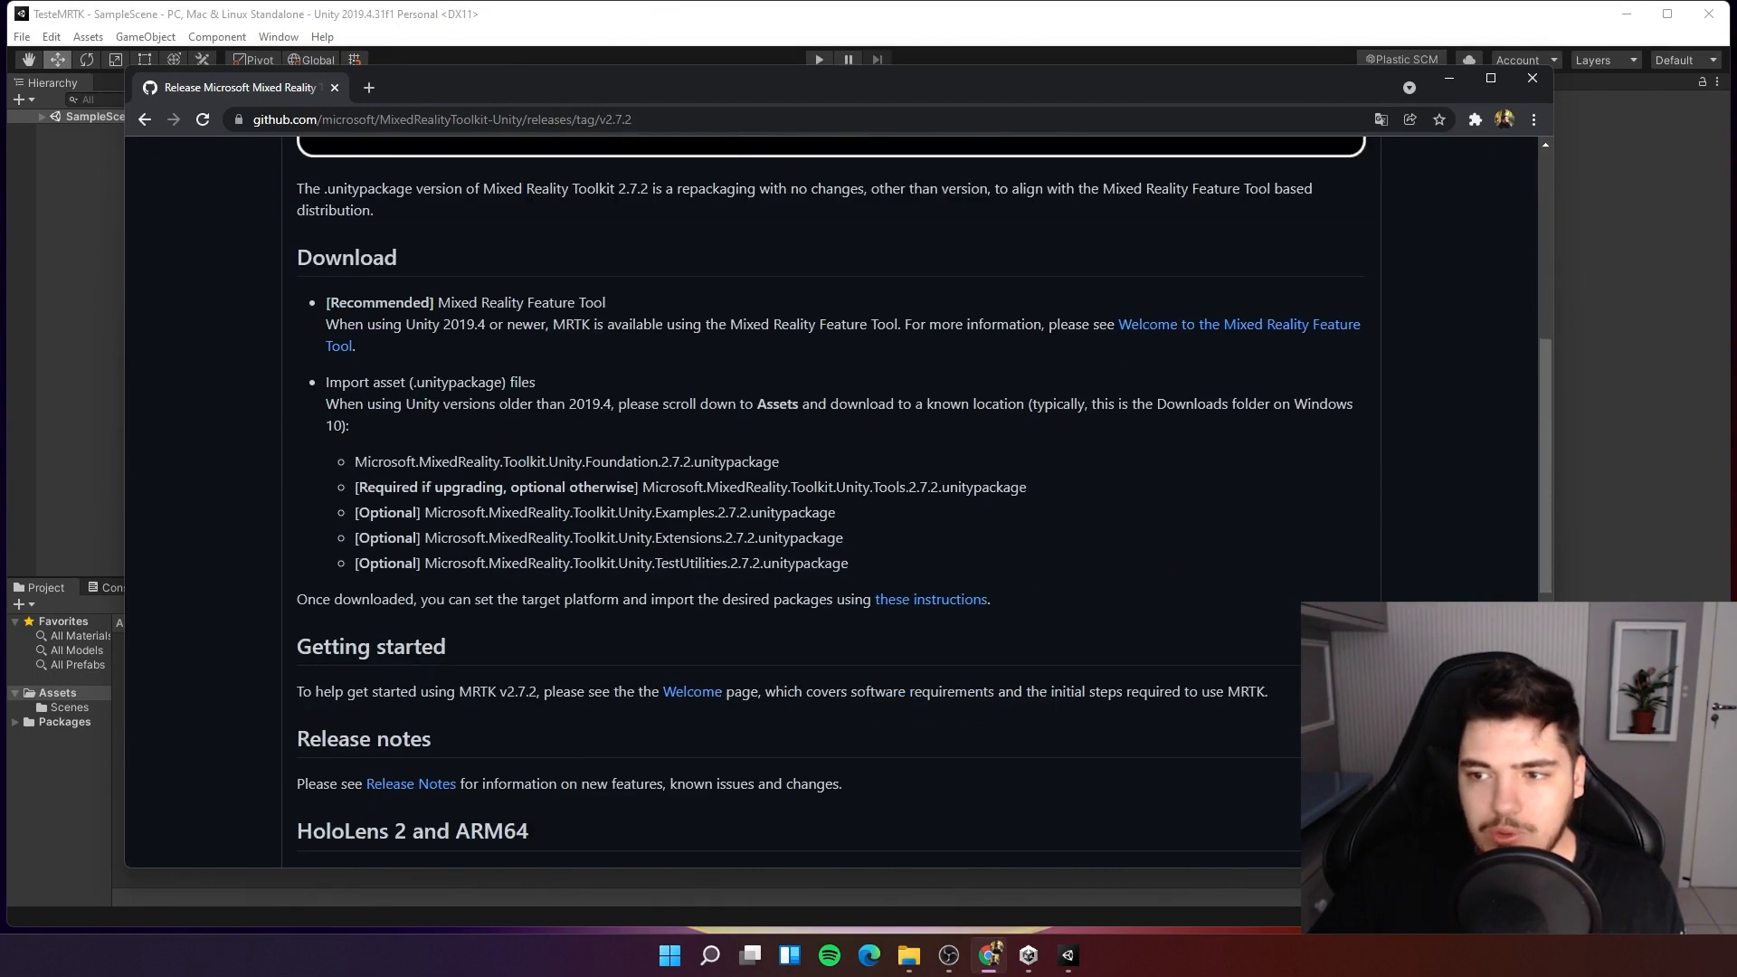
{"action": "scroll", "coordinate": [825, 501], "scroll_direction": "down", "scroll_amount": 7}
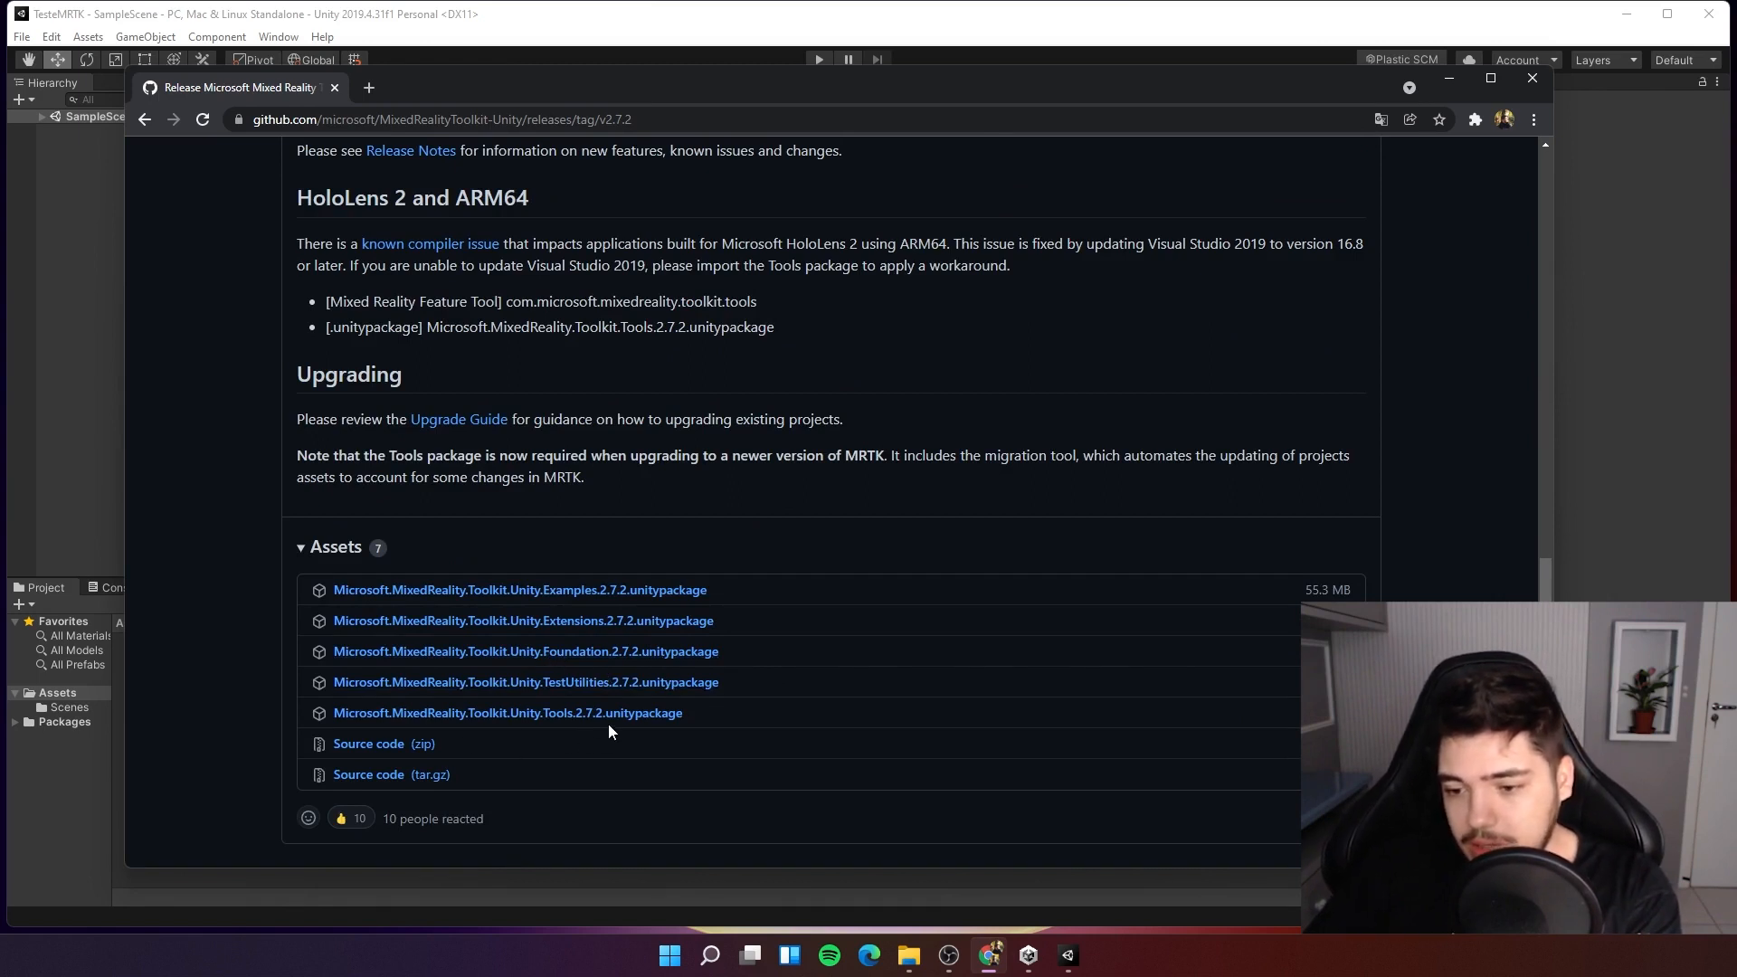
{"action": "left_click", "coordinate": [569, 653]}
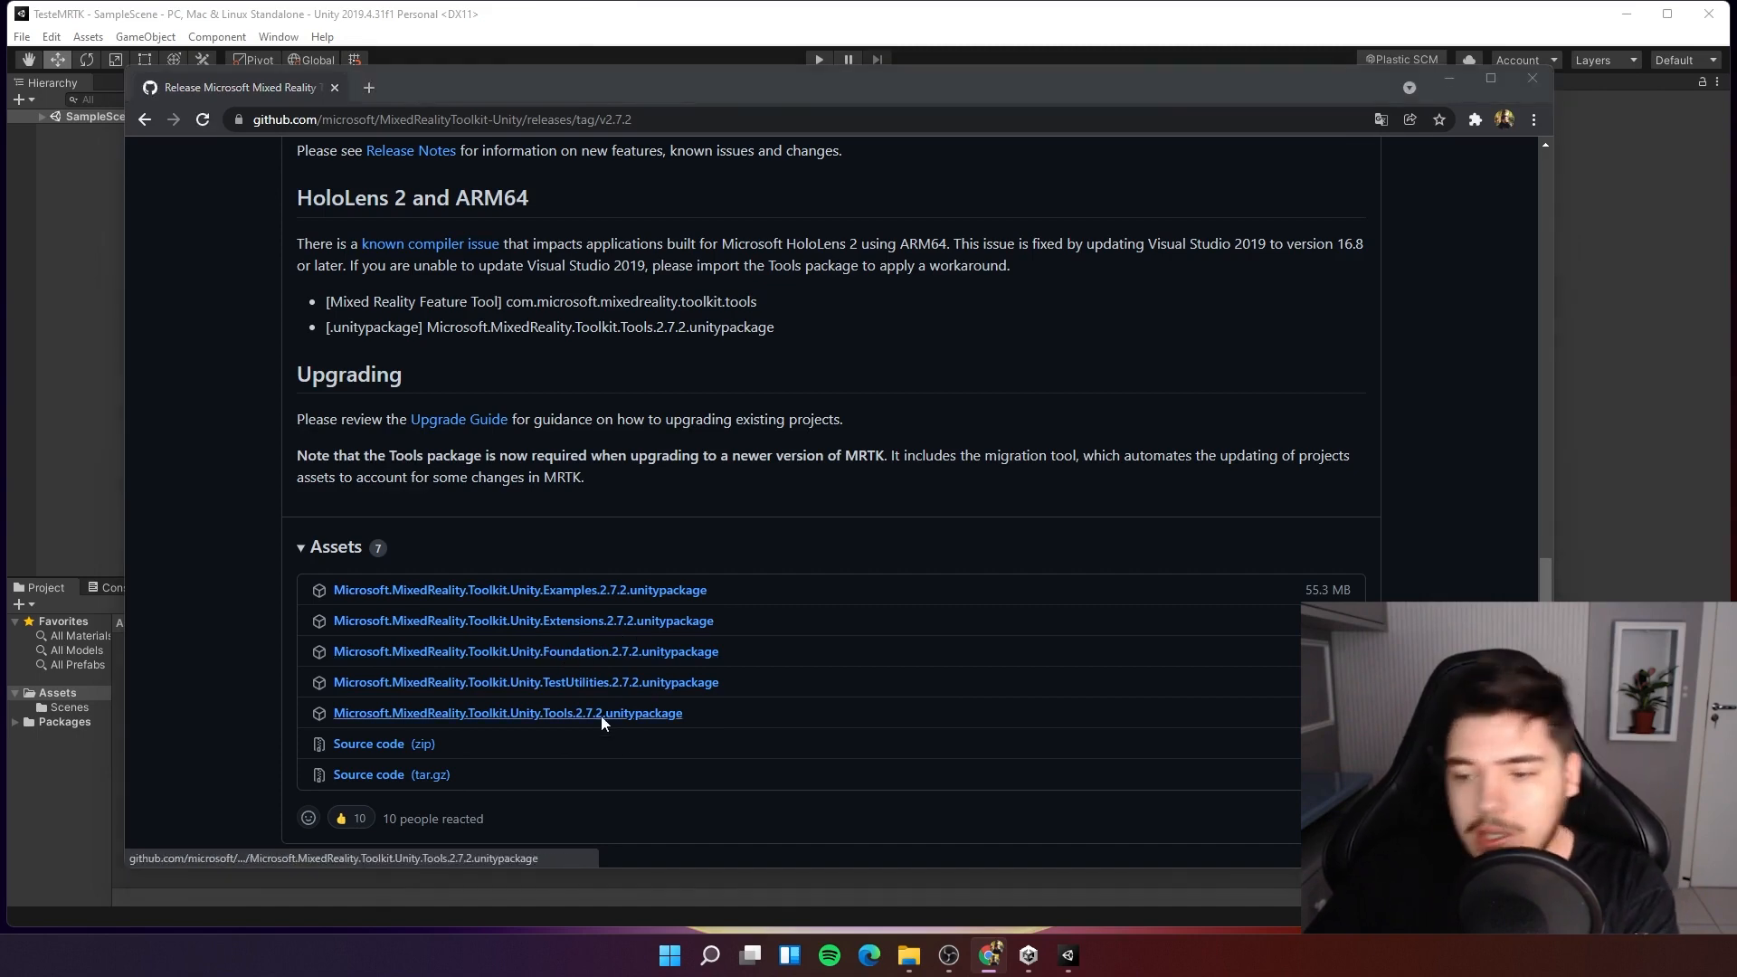
{"action": "left_click", "coordinate": [1035, 524]}
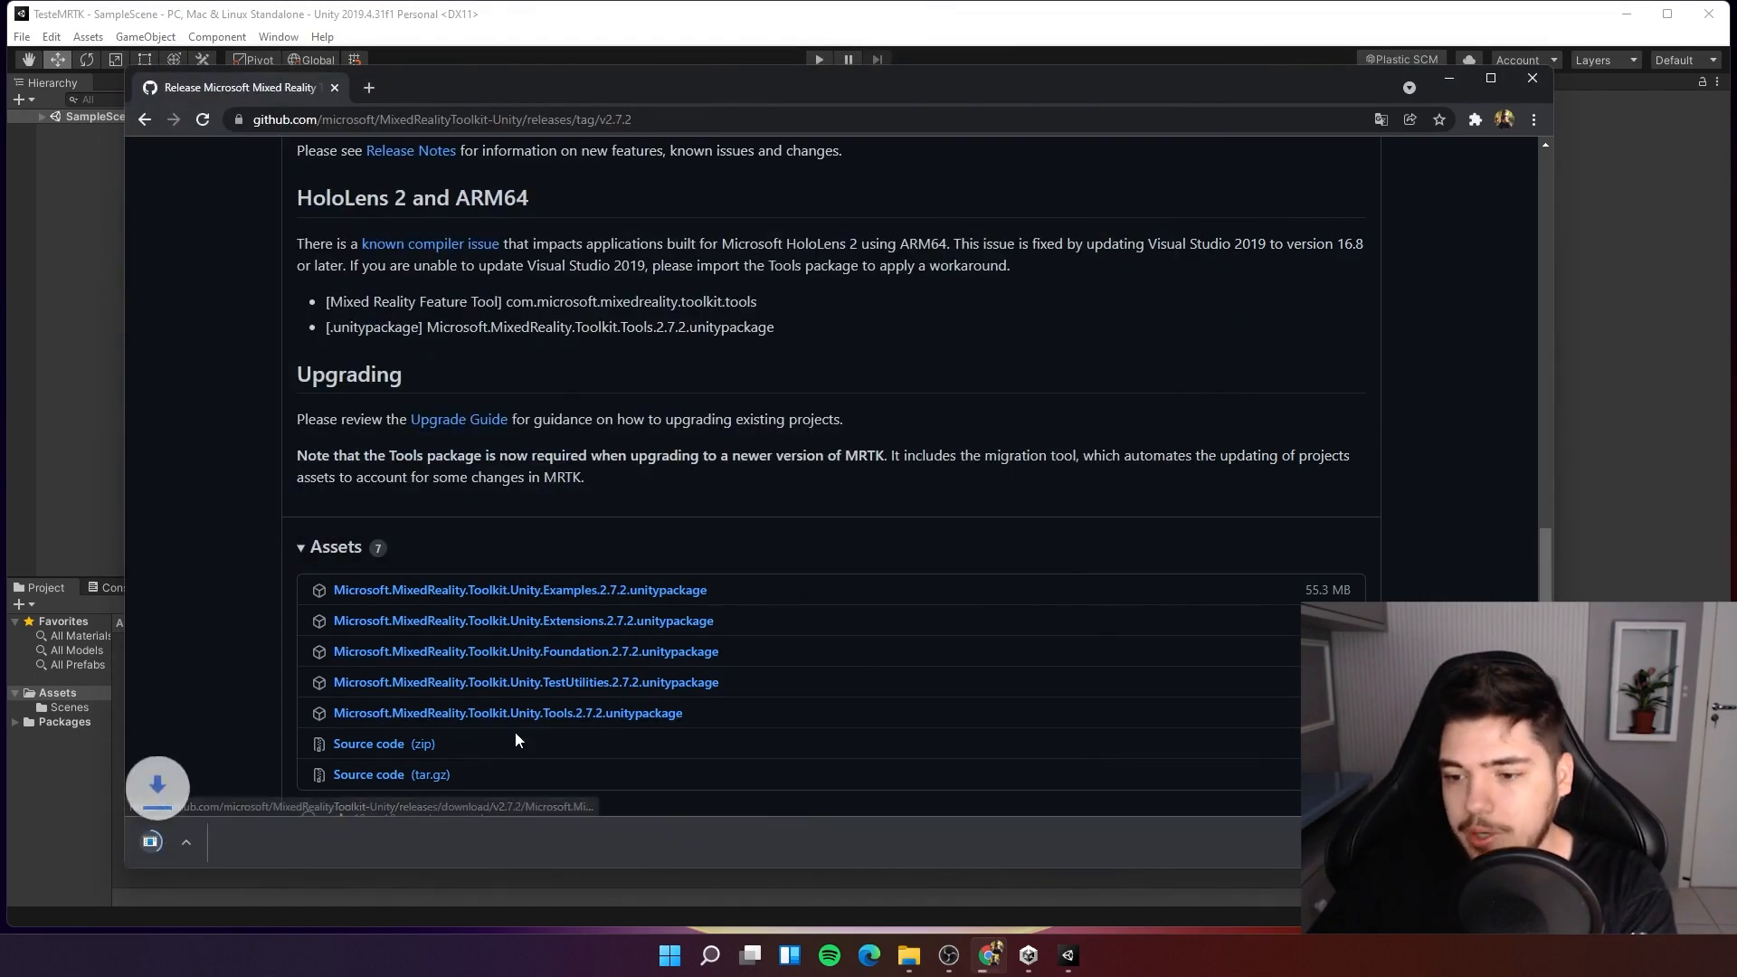
Download Microsoft.MixedReality.Toolkit.Unity.Tools.2.7.2.unitypackage from the release assets.
{"action": "left_click", "coordinate": [496, 714]}
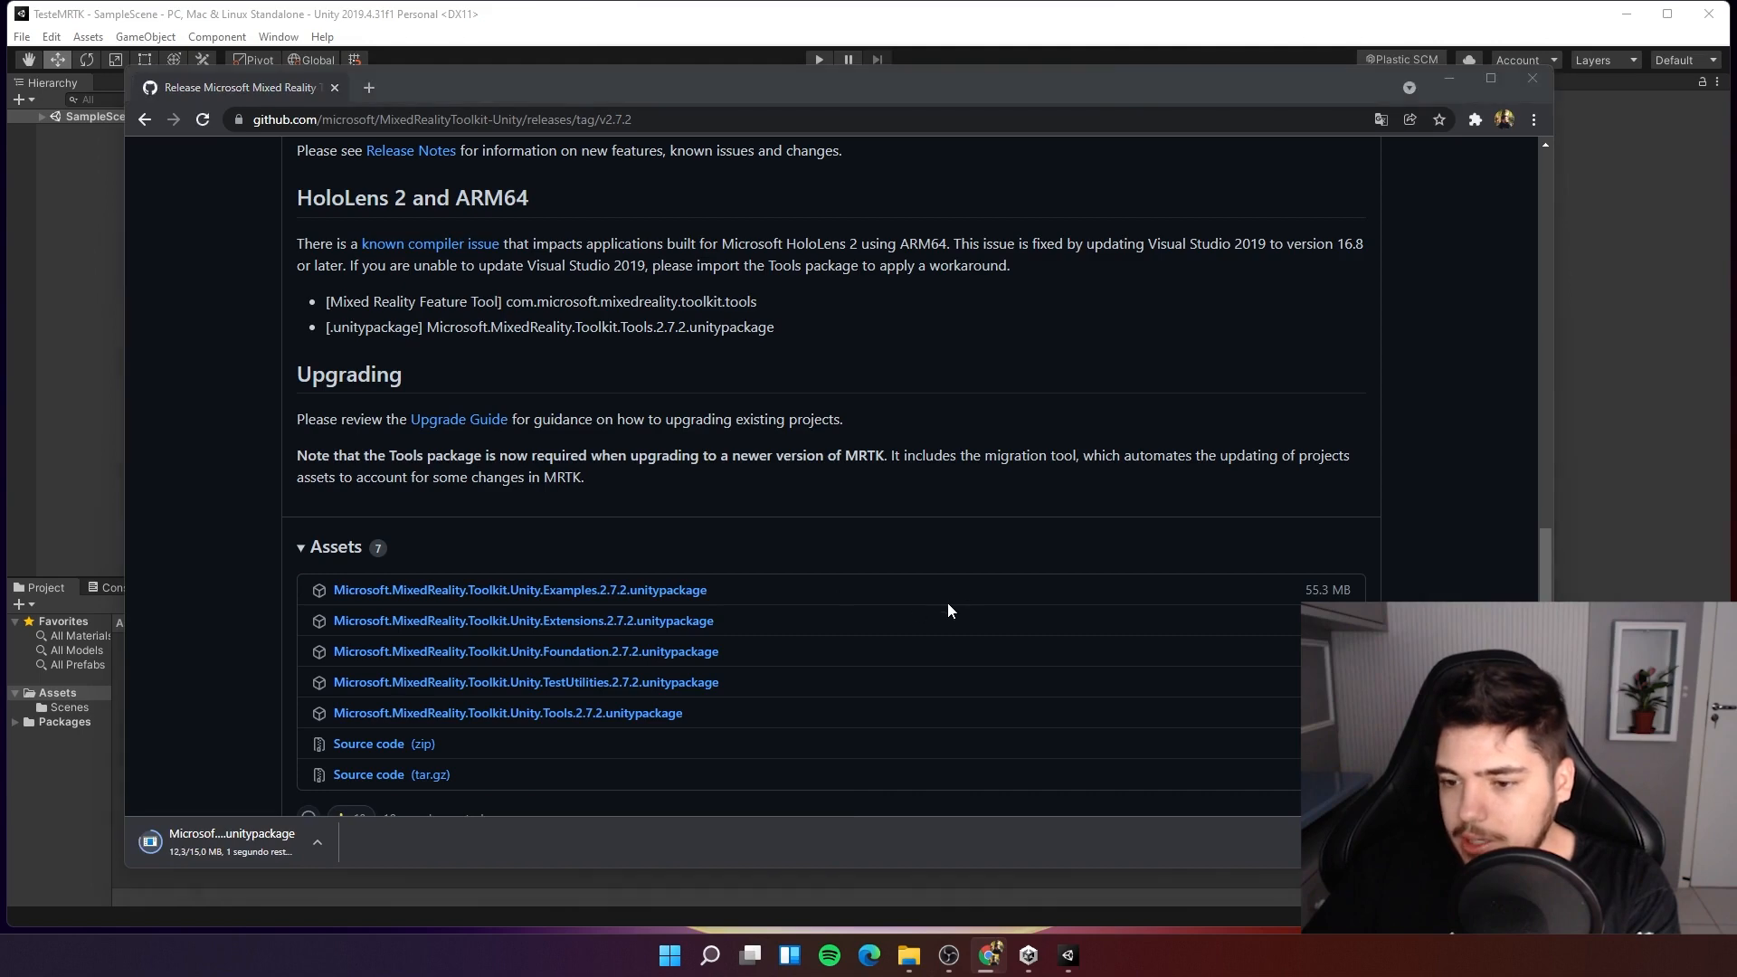
{"action": "left_click", "coordinate": [1085, 524]}
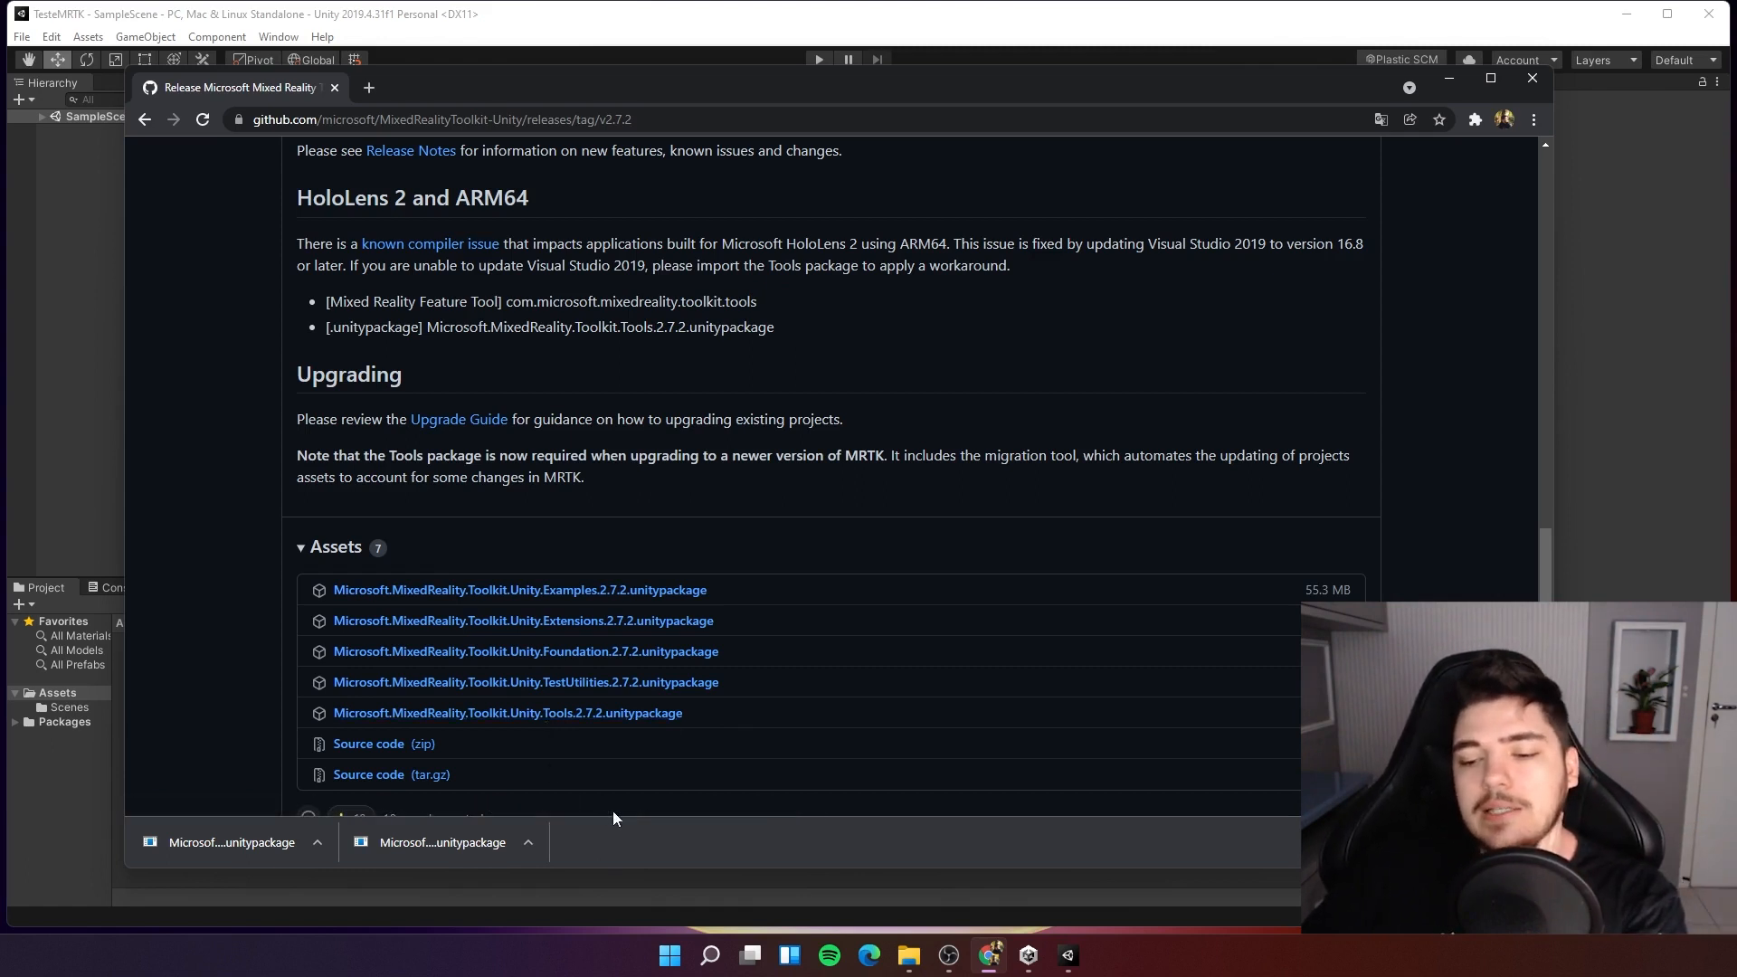
Open the downloaded Microsoft.MixedReality.Toolkit.Unity.Foundation.2.7.2.unitypackage from the Downloads folder.
{"action": "left_click", "coordinate": [909, 955]}
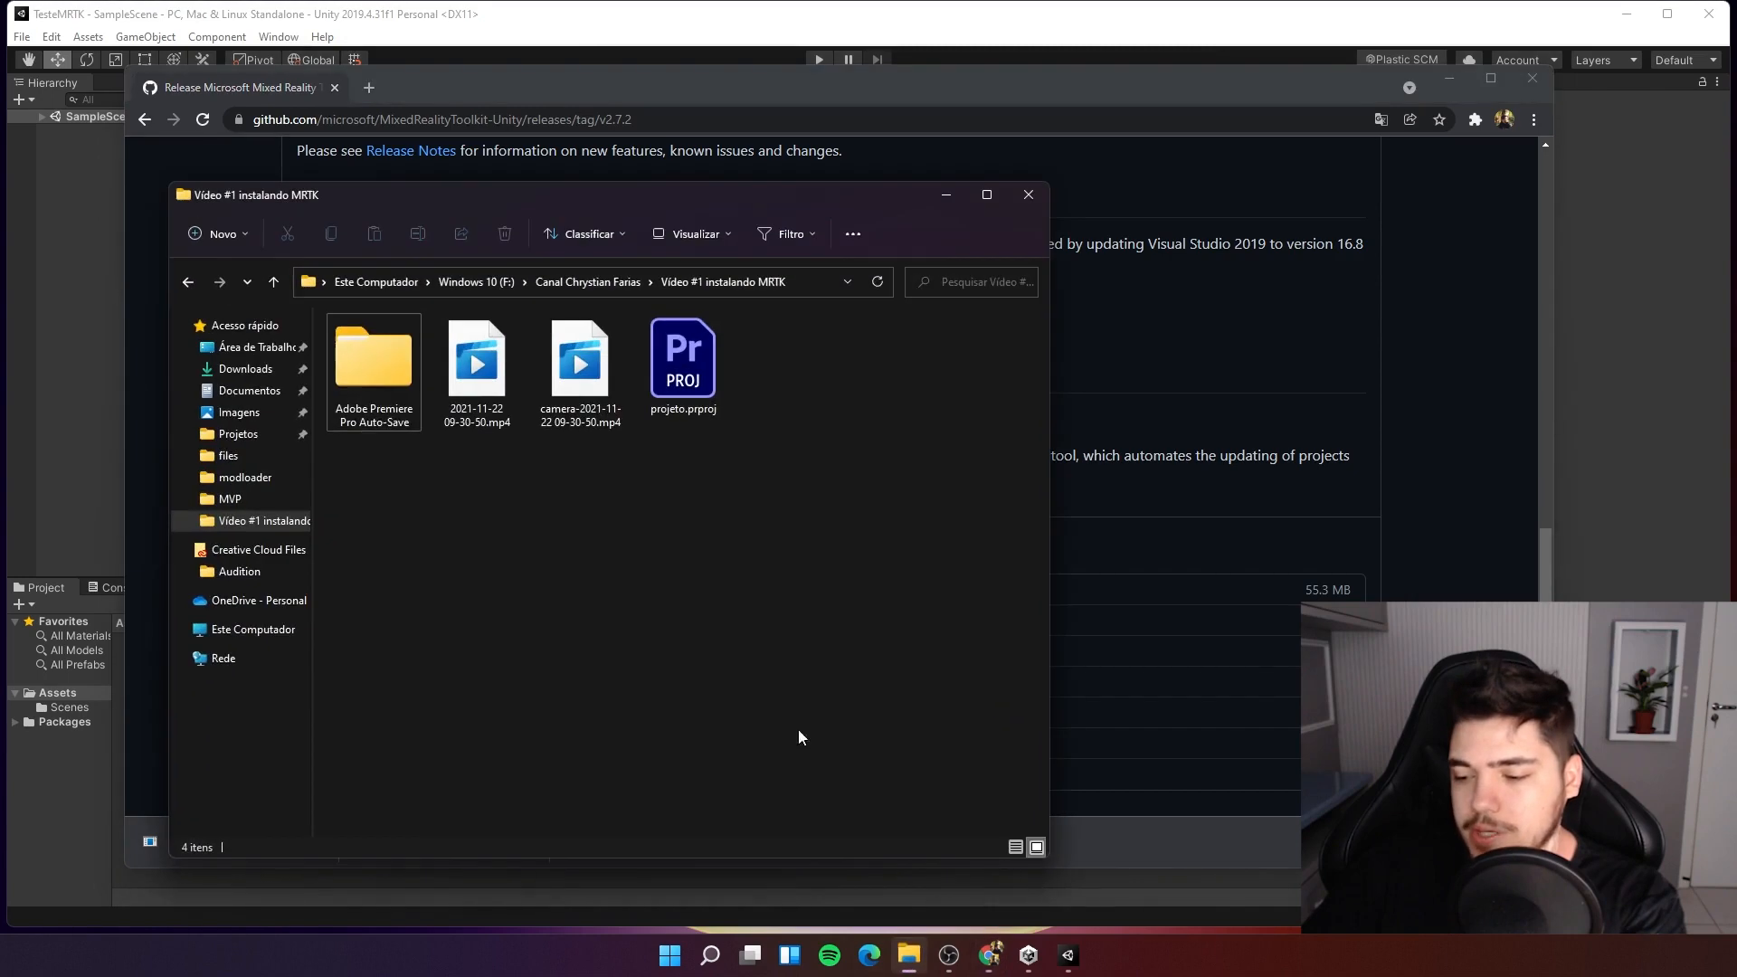
{"action": "left_click", "coordinate": [246, 369]}
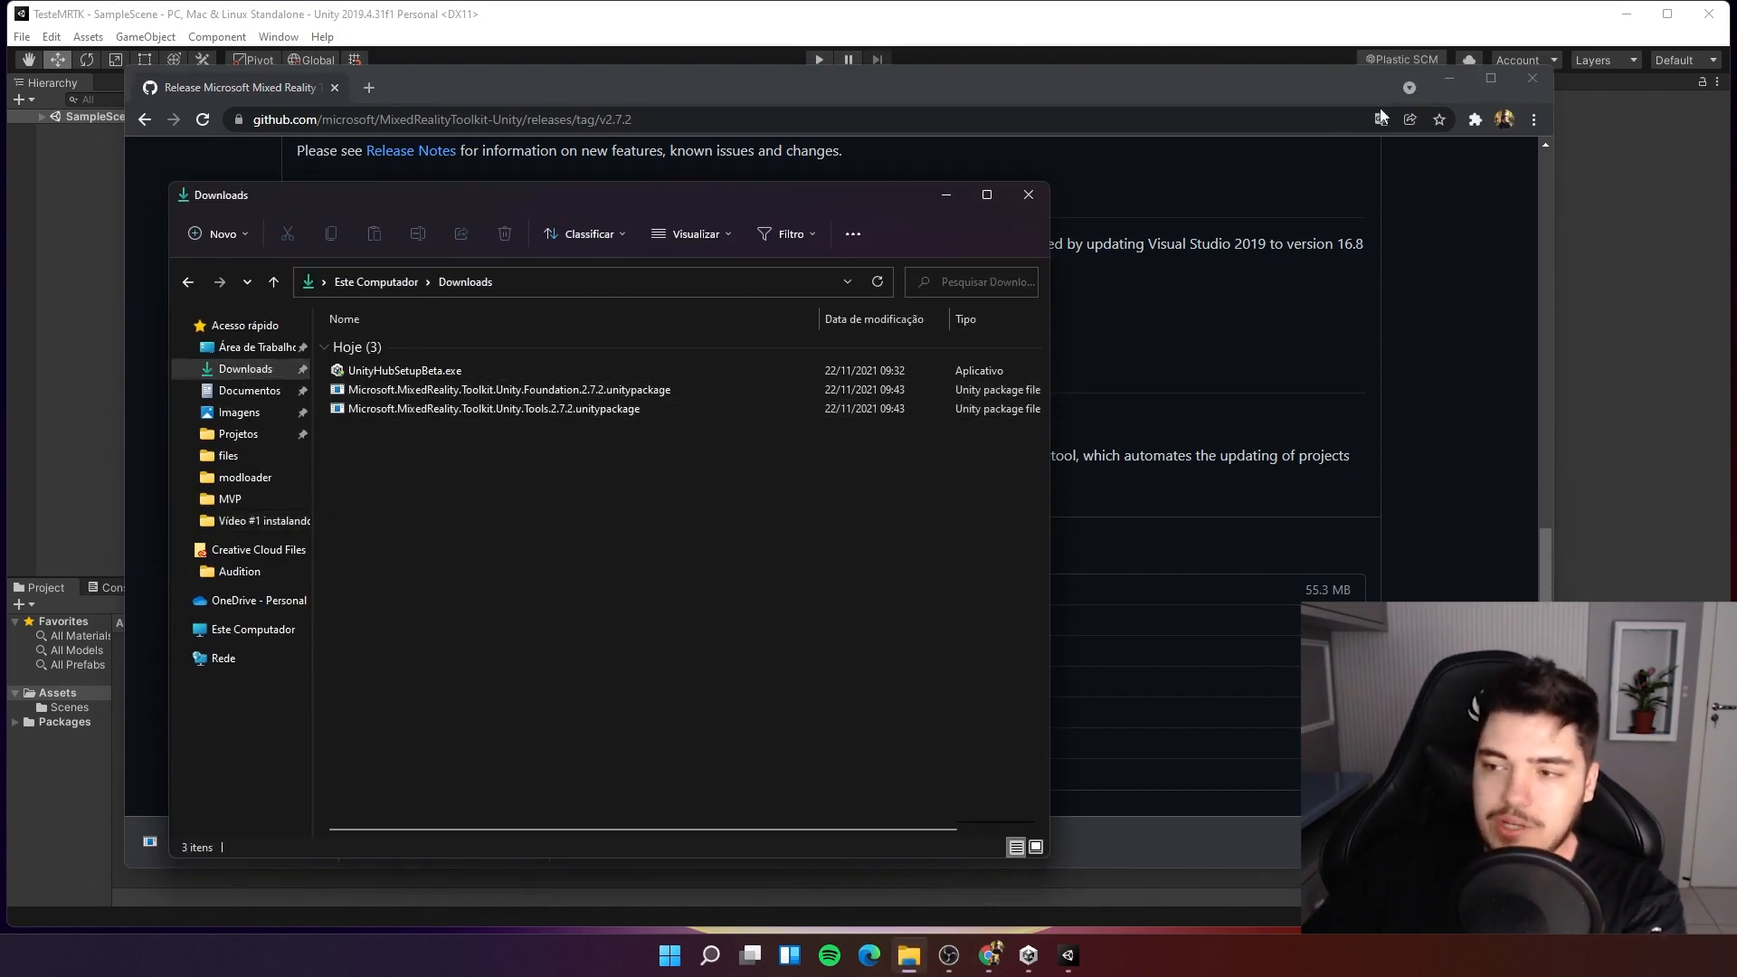
{"action": "left_click", "coordinate": [1449, 78]}
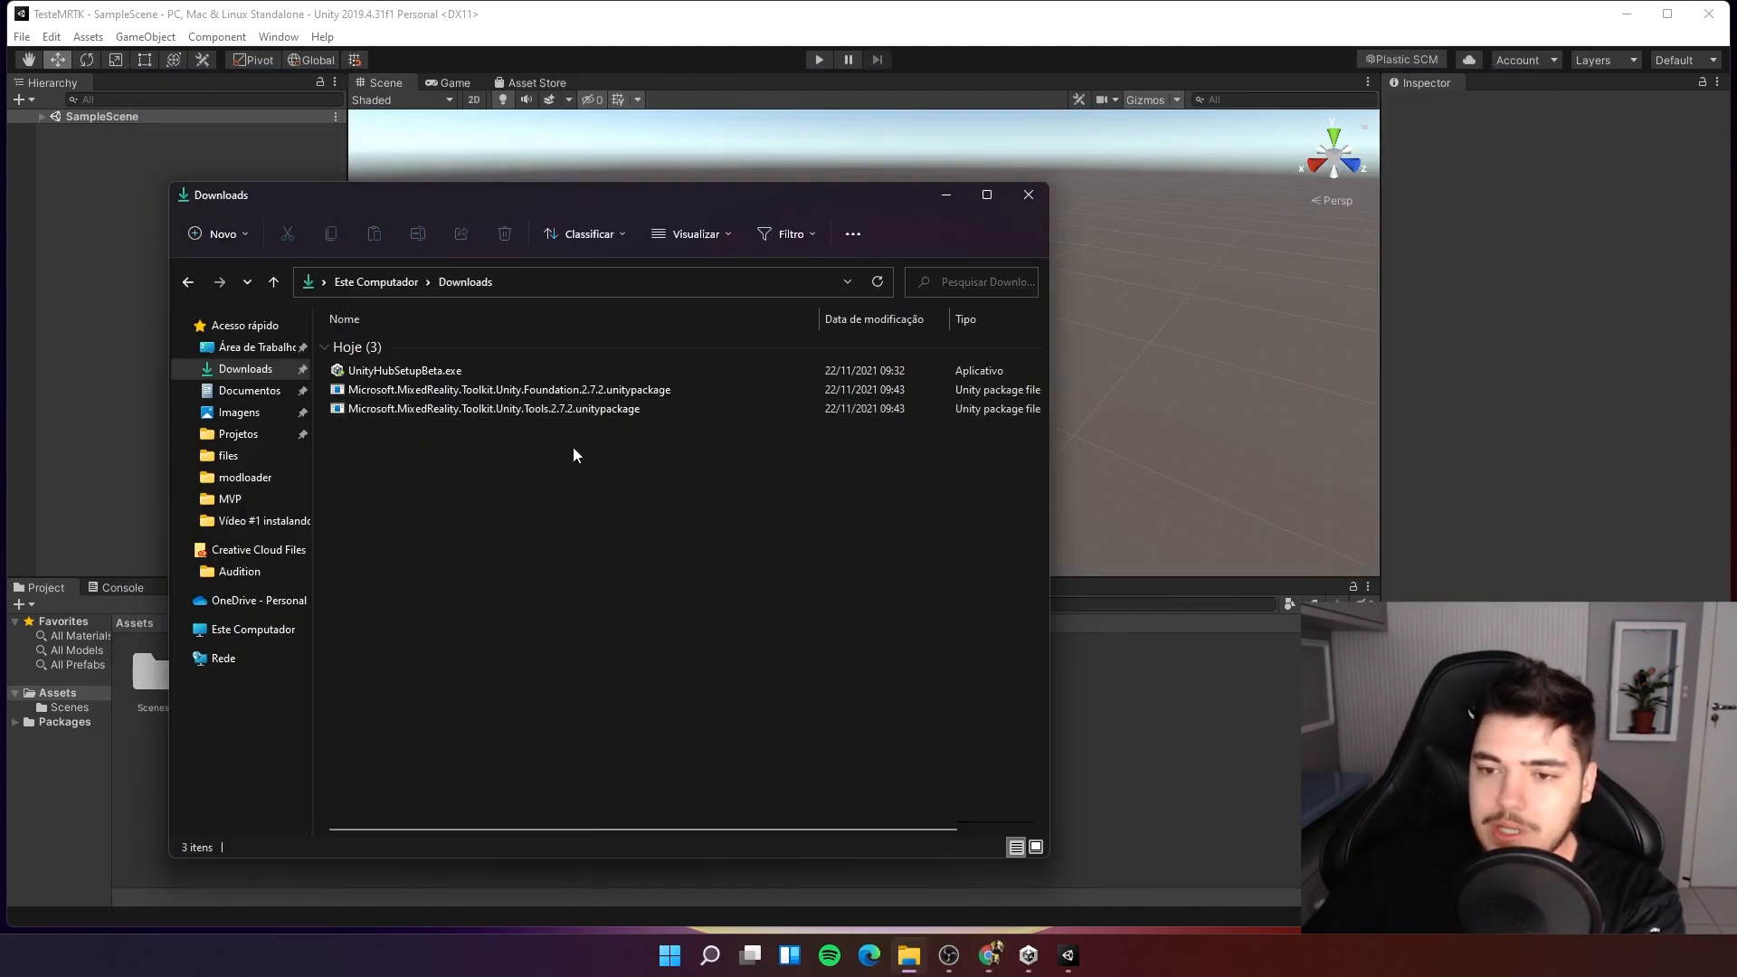
{"action": "left_click", "coordinate": [540, 391]}
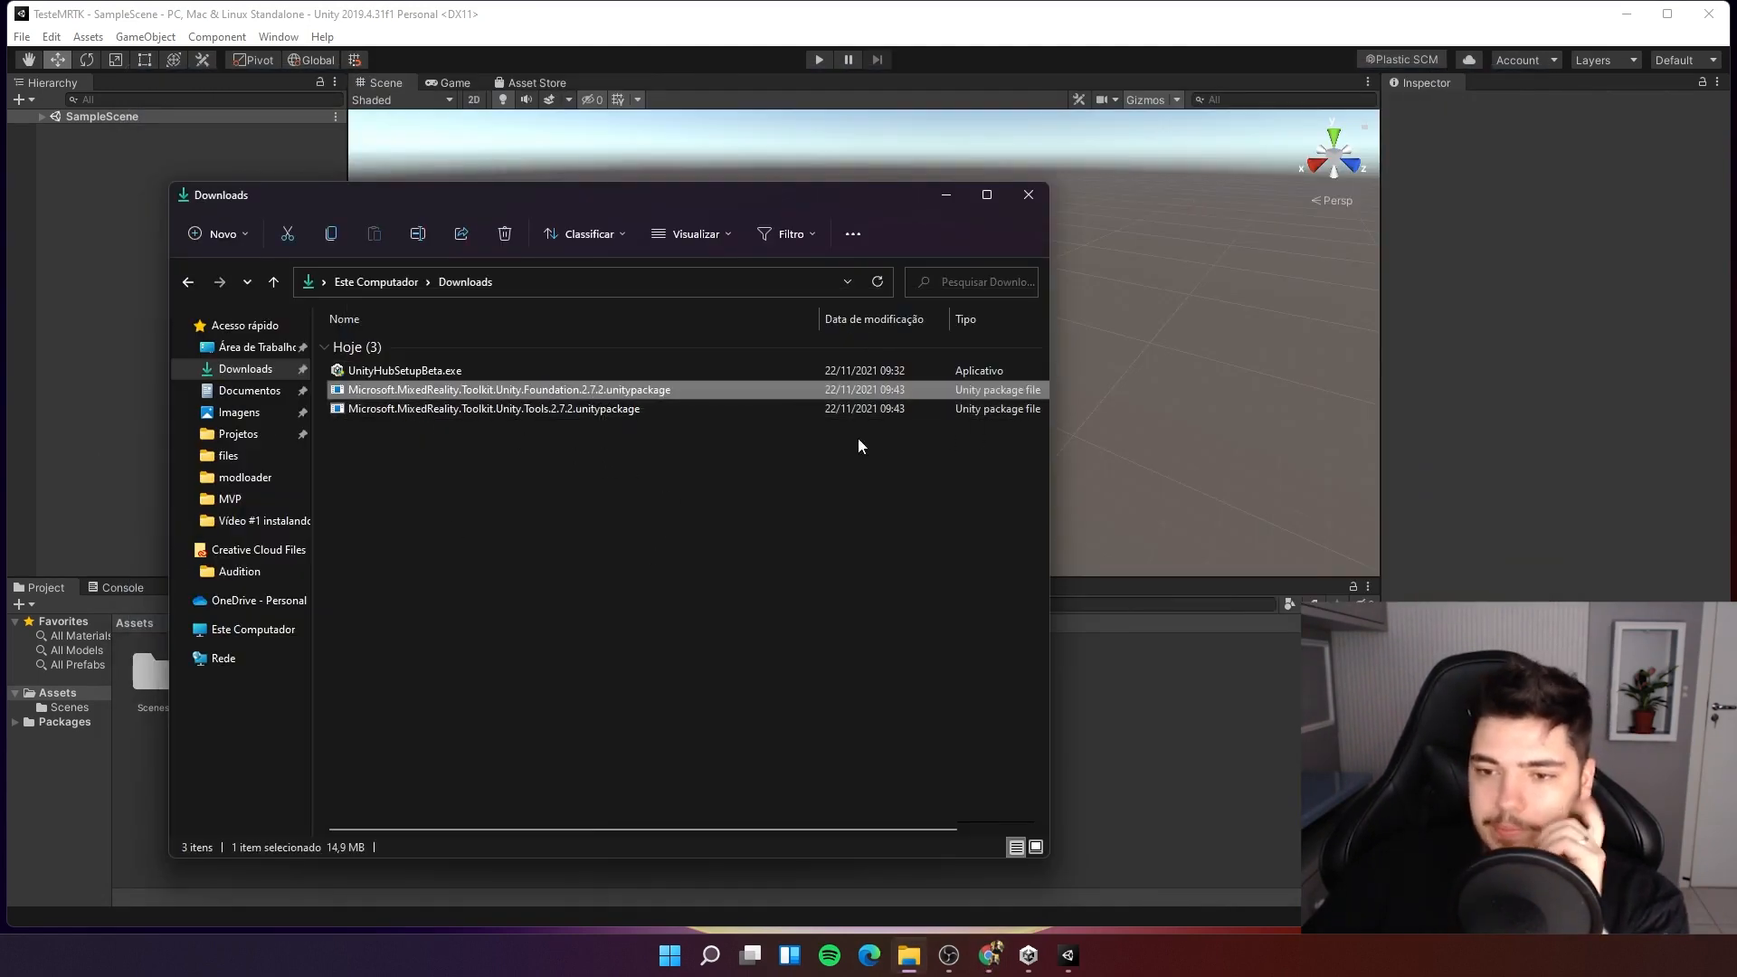
{"action": "double_click", "coordinate": [653, 389]}
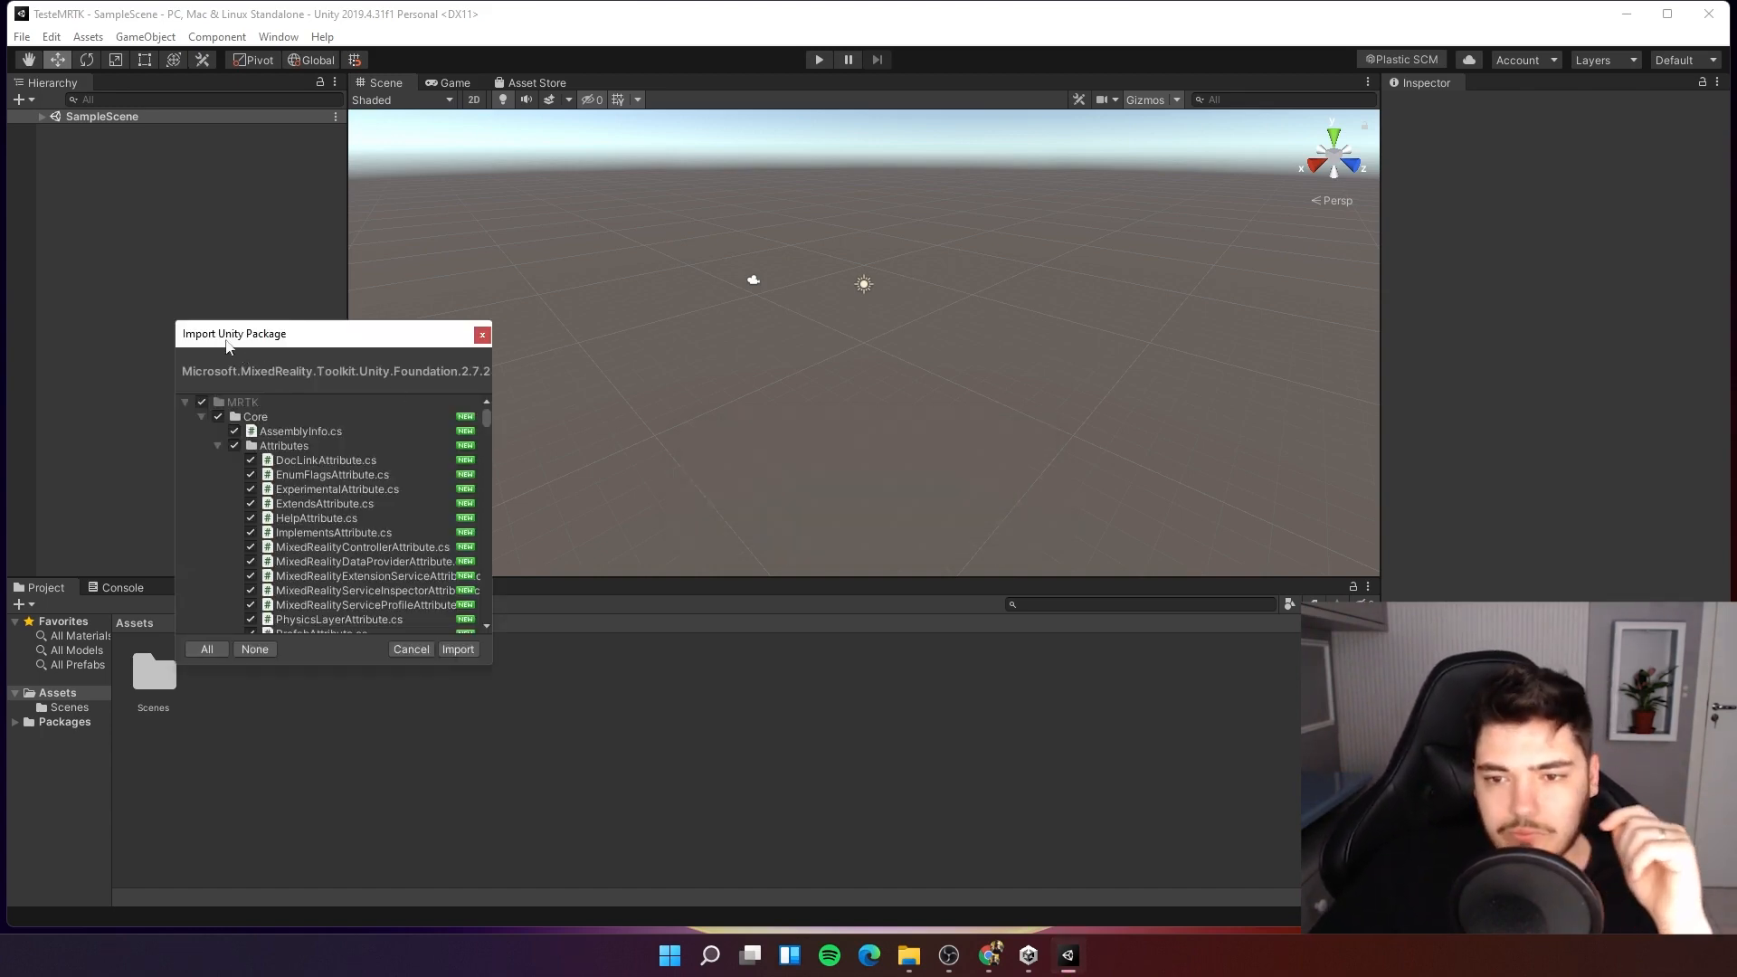
Import all contents of the MRTK Foundation package into the Unity project.
{"action": "left_click_drag", "start_coordinate": [227, 346], "coordinate": [664, 357]}
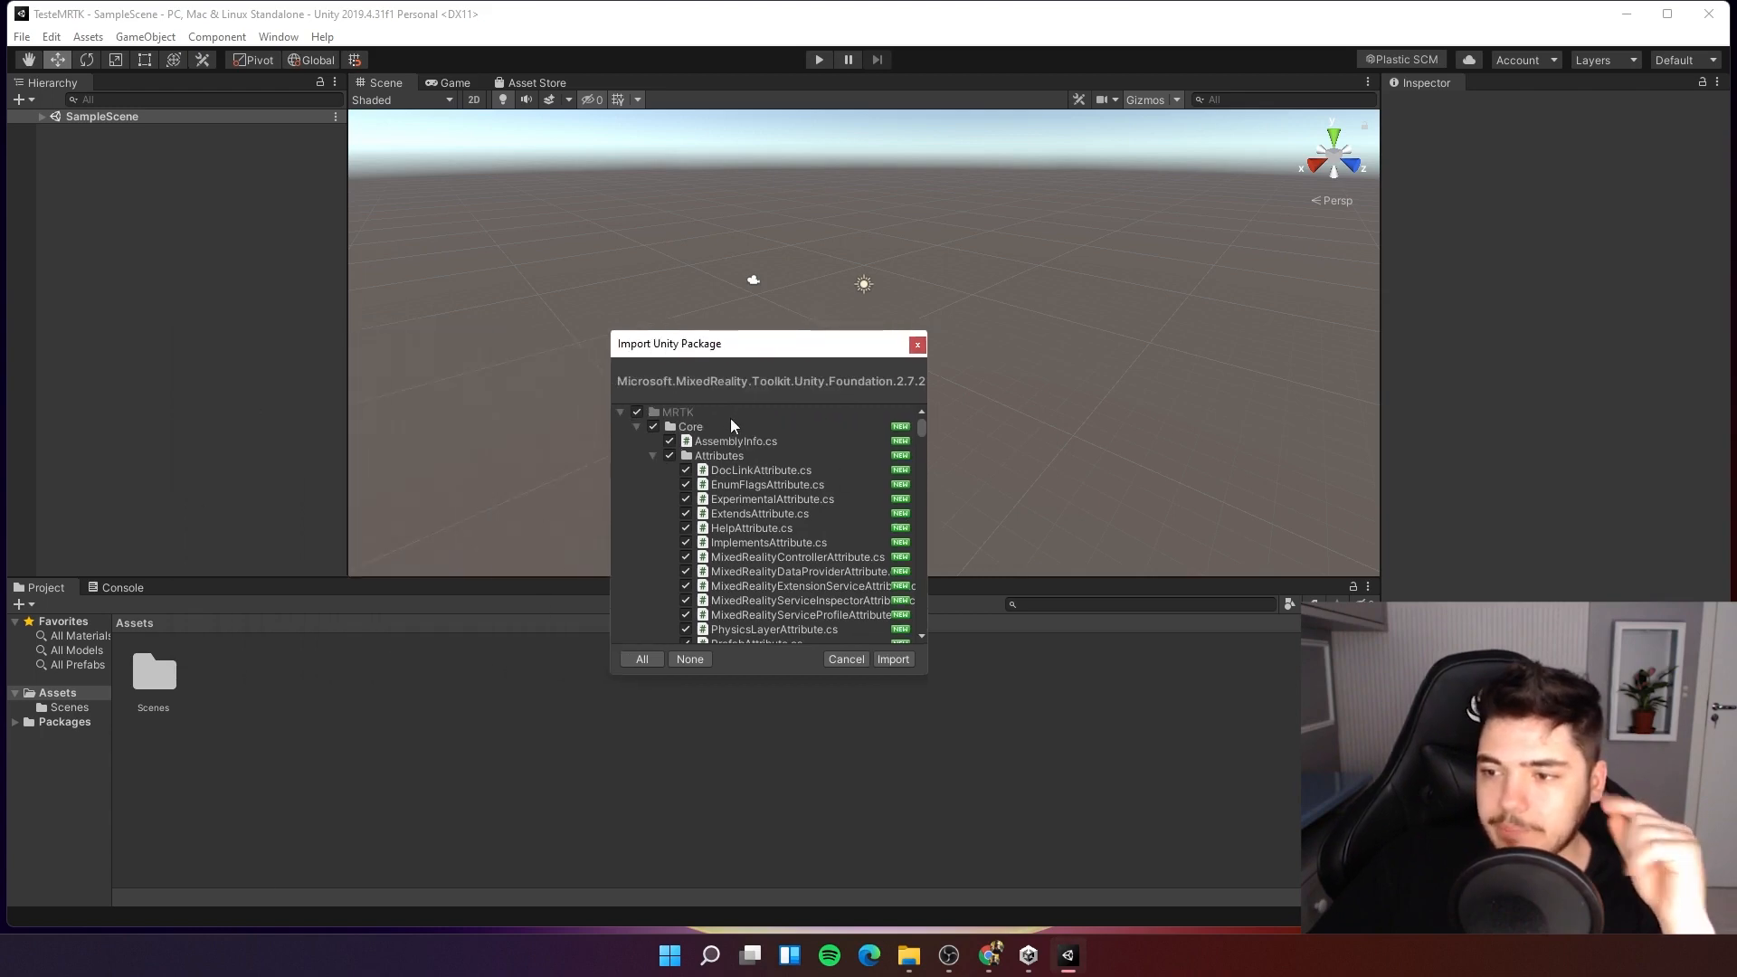
{"action": "left_click", "coordinate": [635, 427]}
{"action": "left_click", "coordinate": [635, 441]}
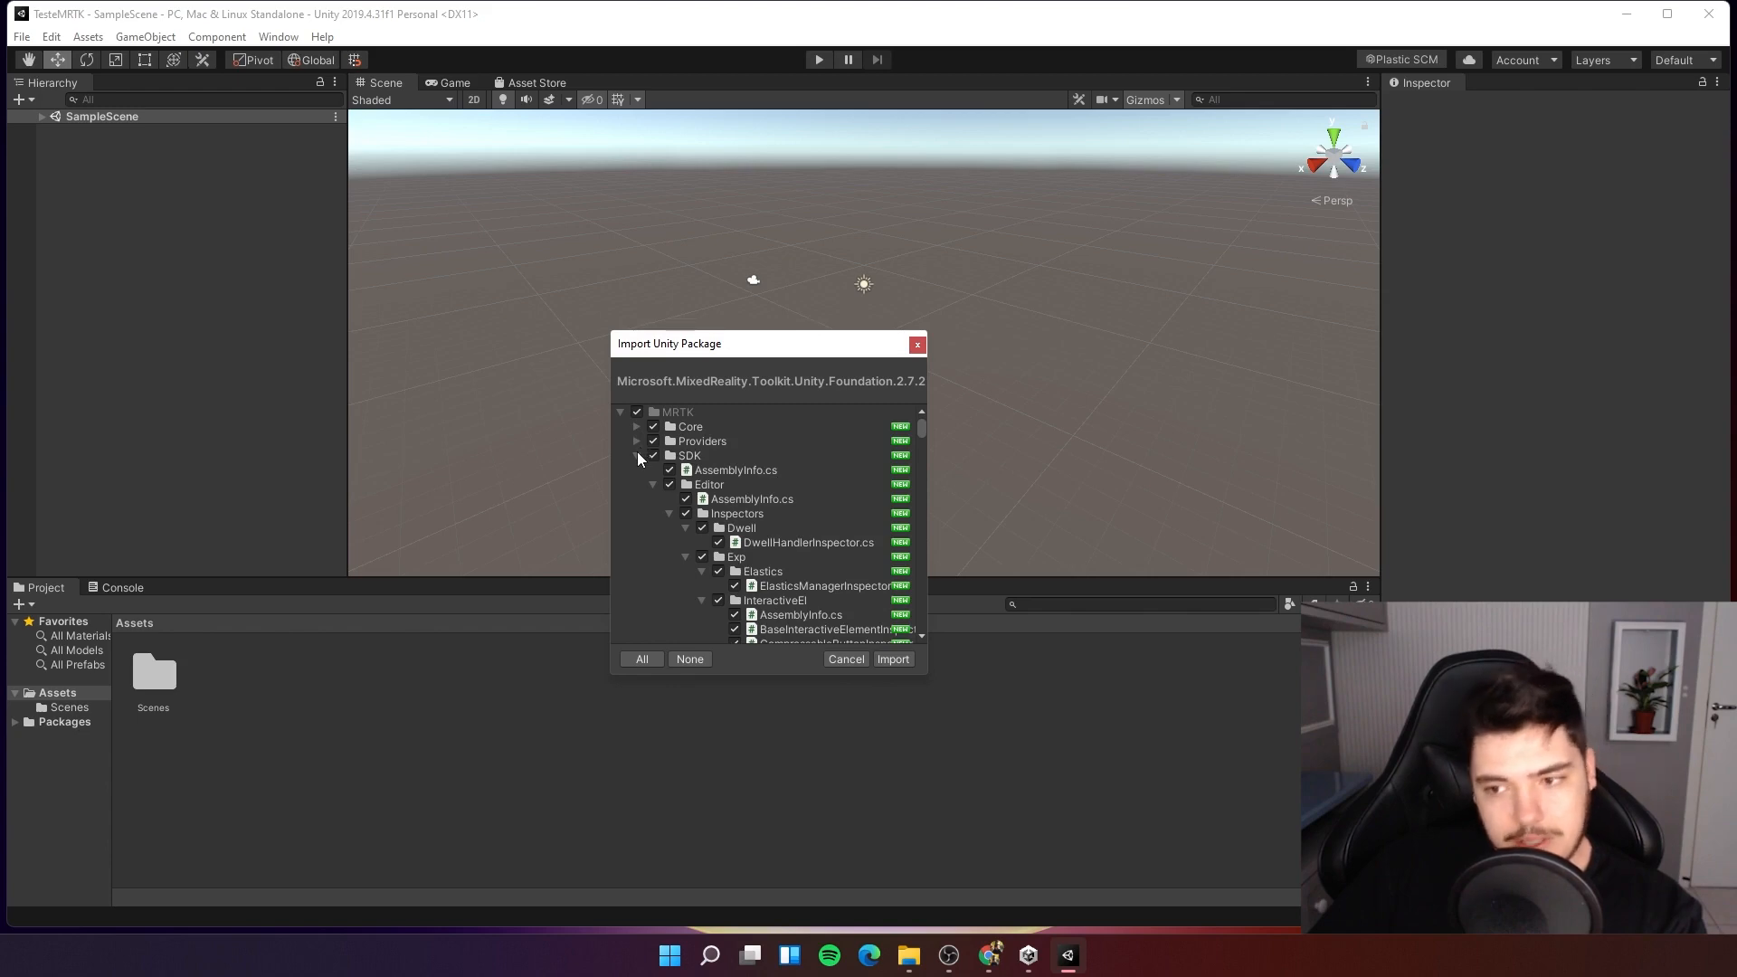
{"action": "left_click", "coordinate": [637, 455]}
{"action": "left_click", "coordinate": [635, 470]}
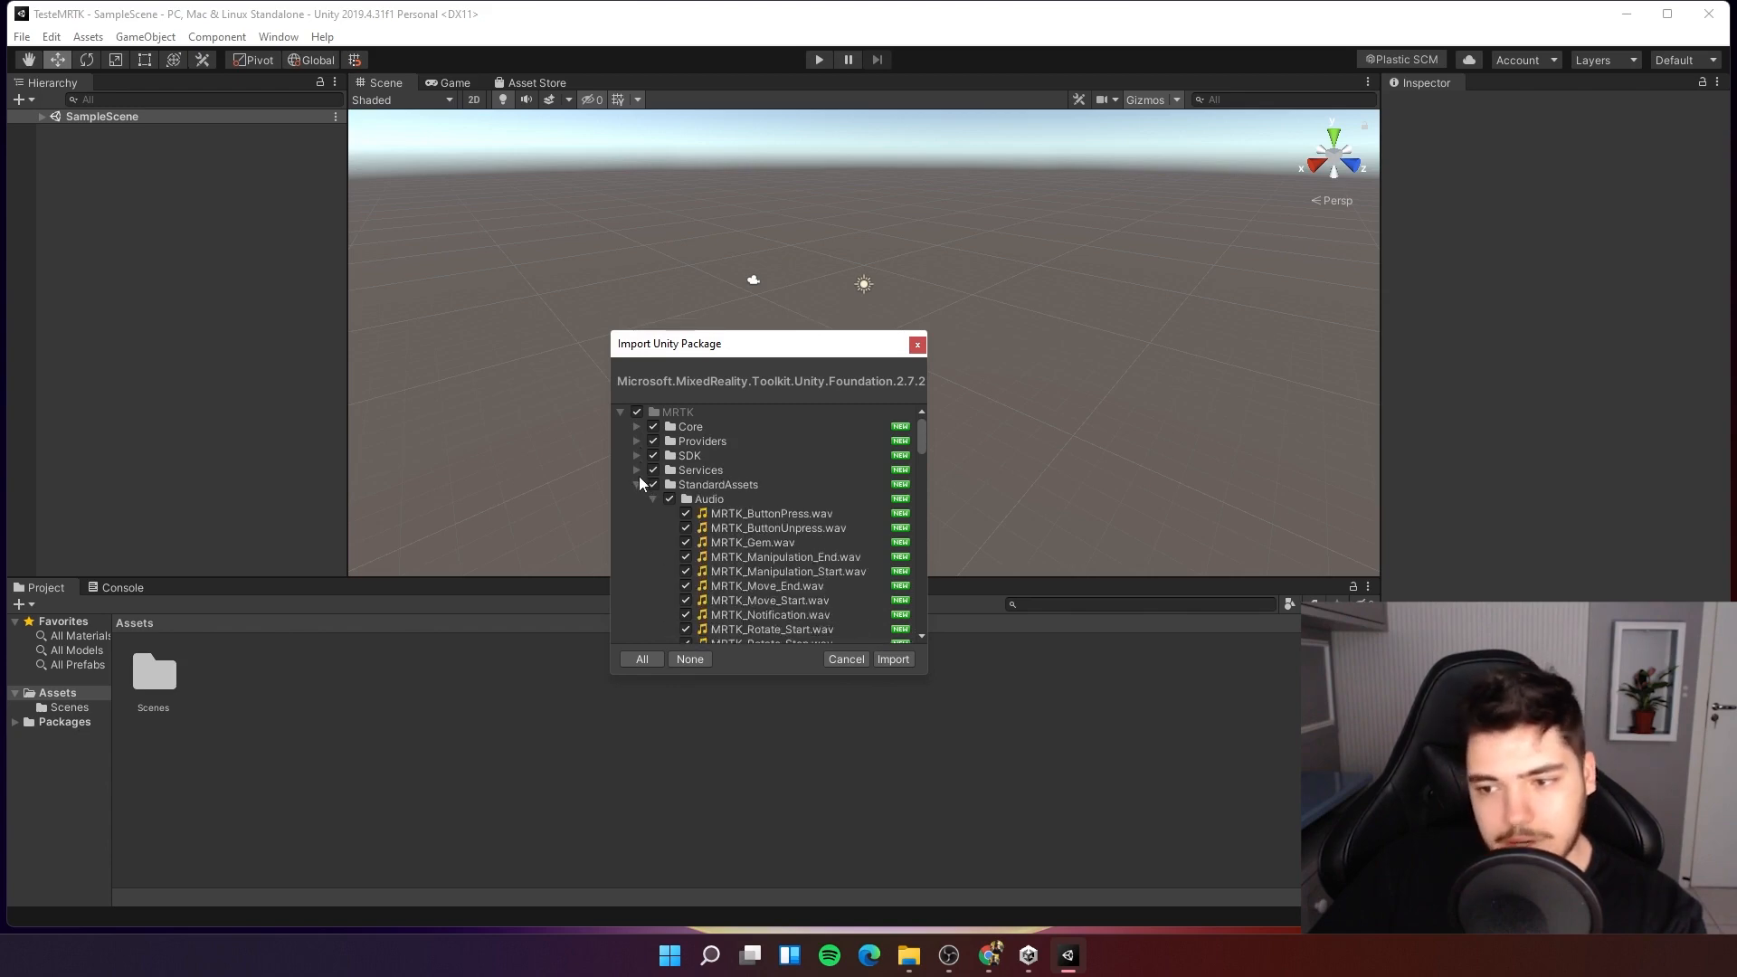
{"action": "left_click", "coordinate": [636, 484]}
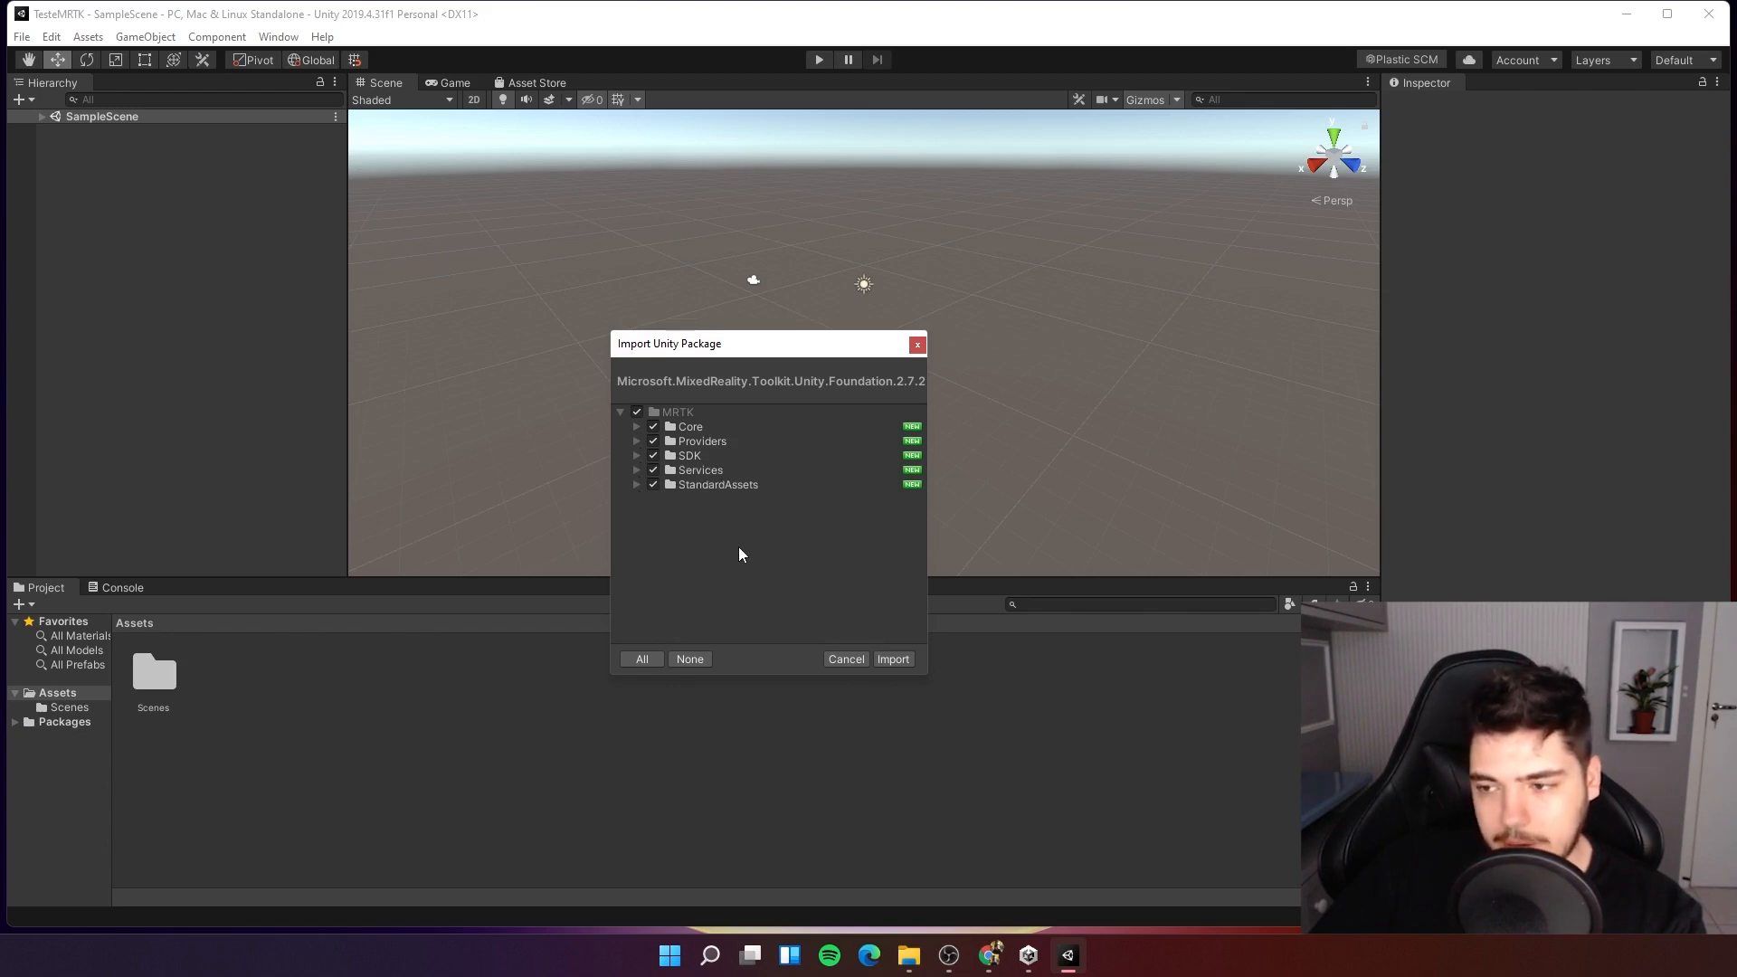
{"action": "left_click", "coordinate": [891, 659]}
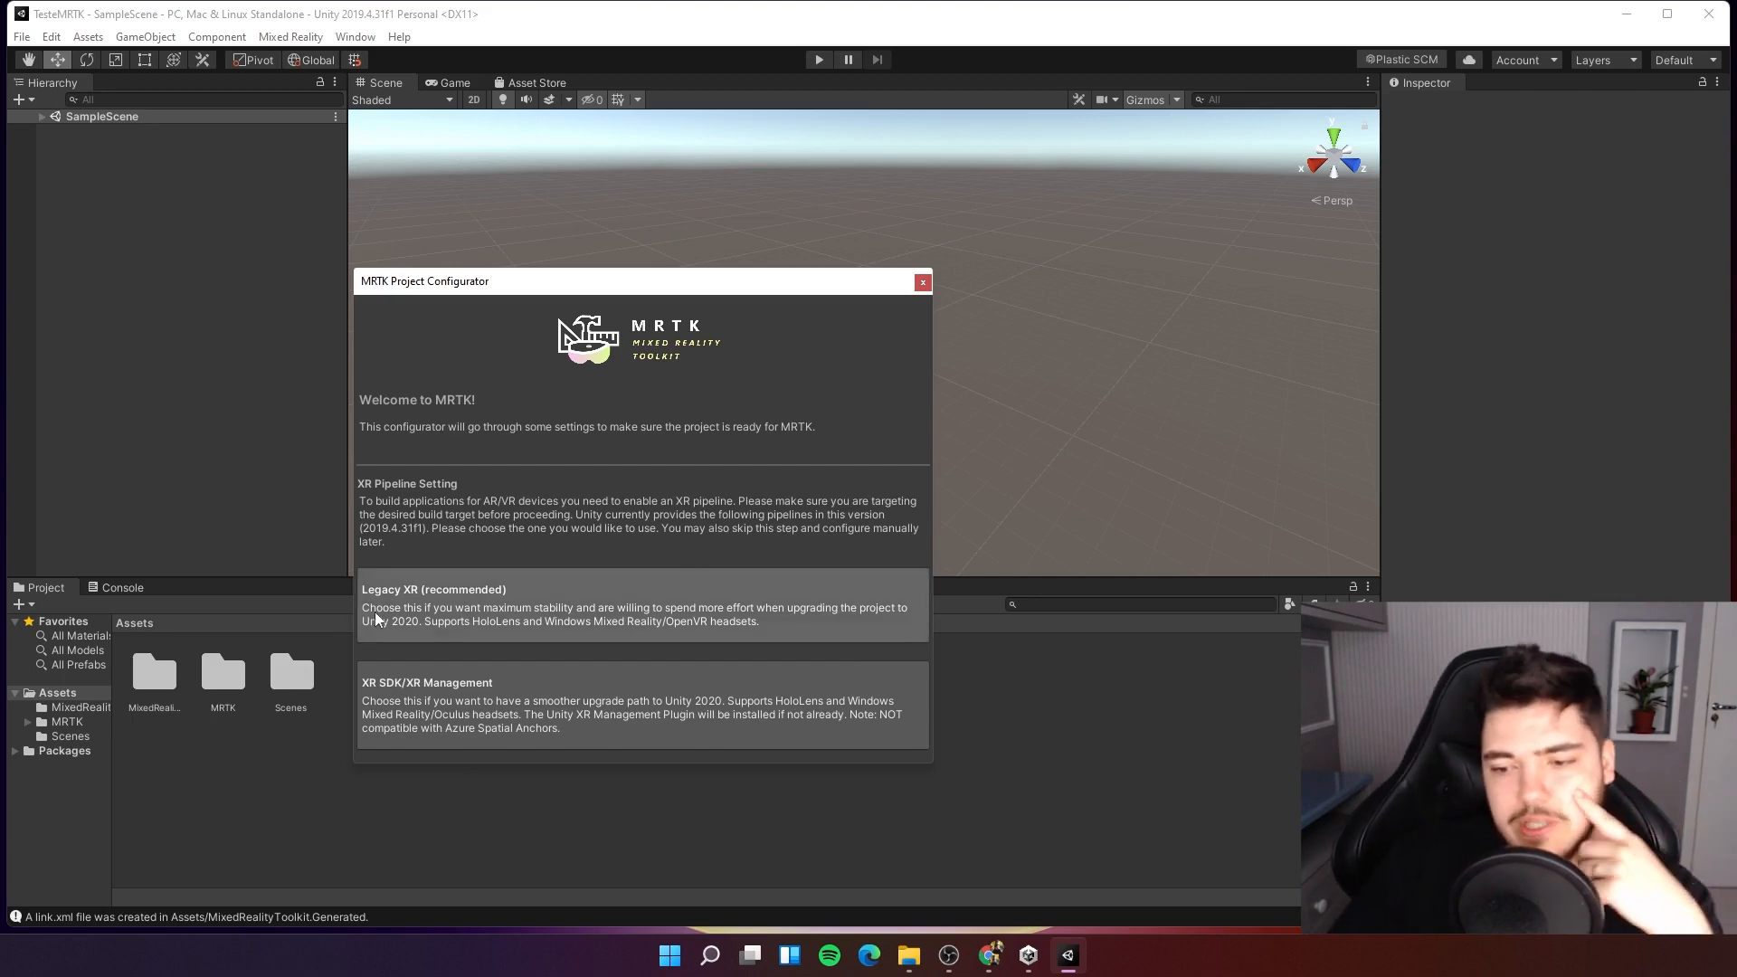
Choose Legacy XR as the XR pipeline in the MRTK Project Configurator and continue.
{"action": "left_click", "coordinate": [514, 628]}
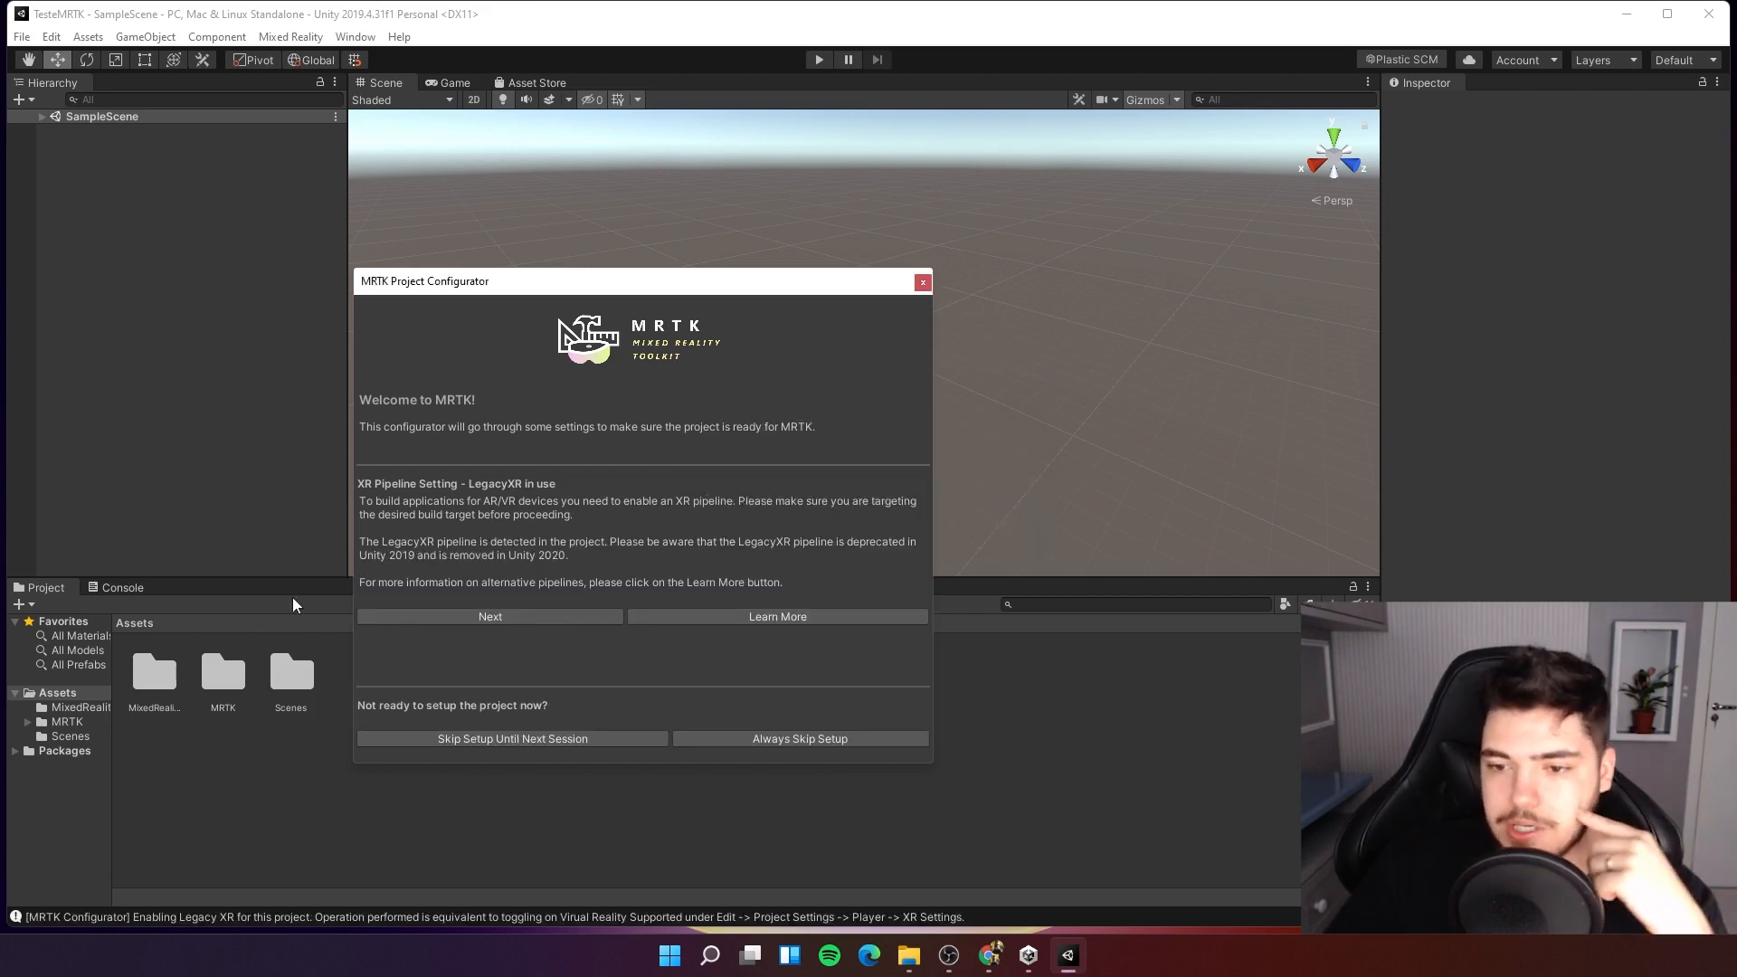
{"action": "left_click", "coordinate": [464, 616]}
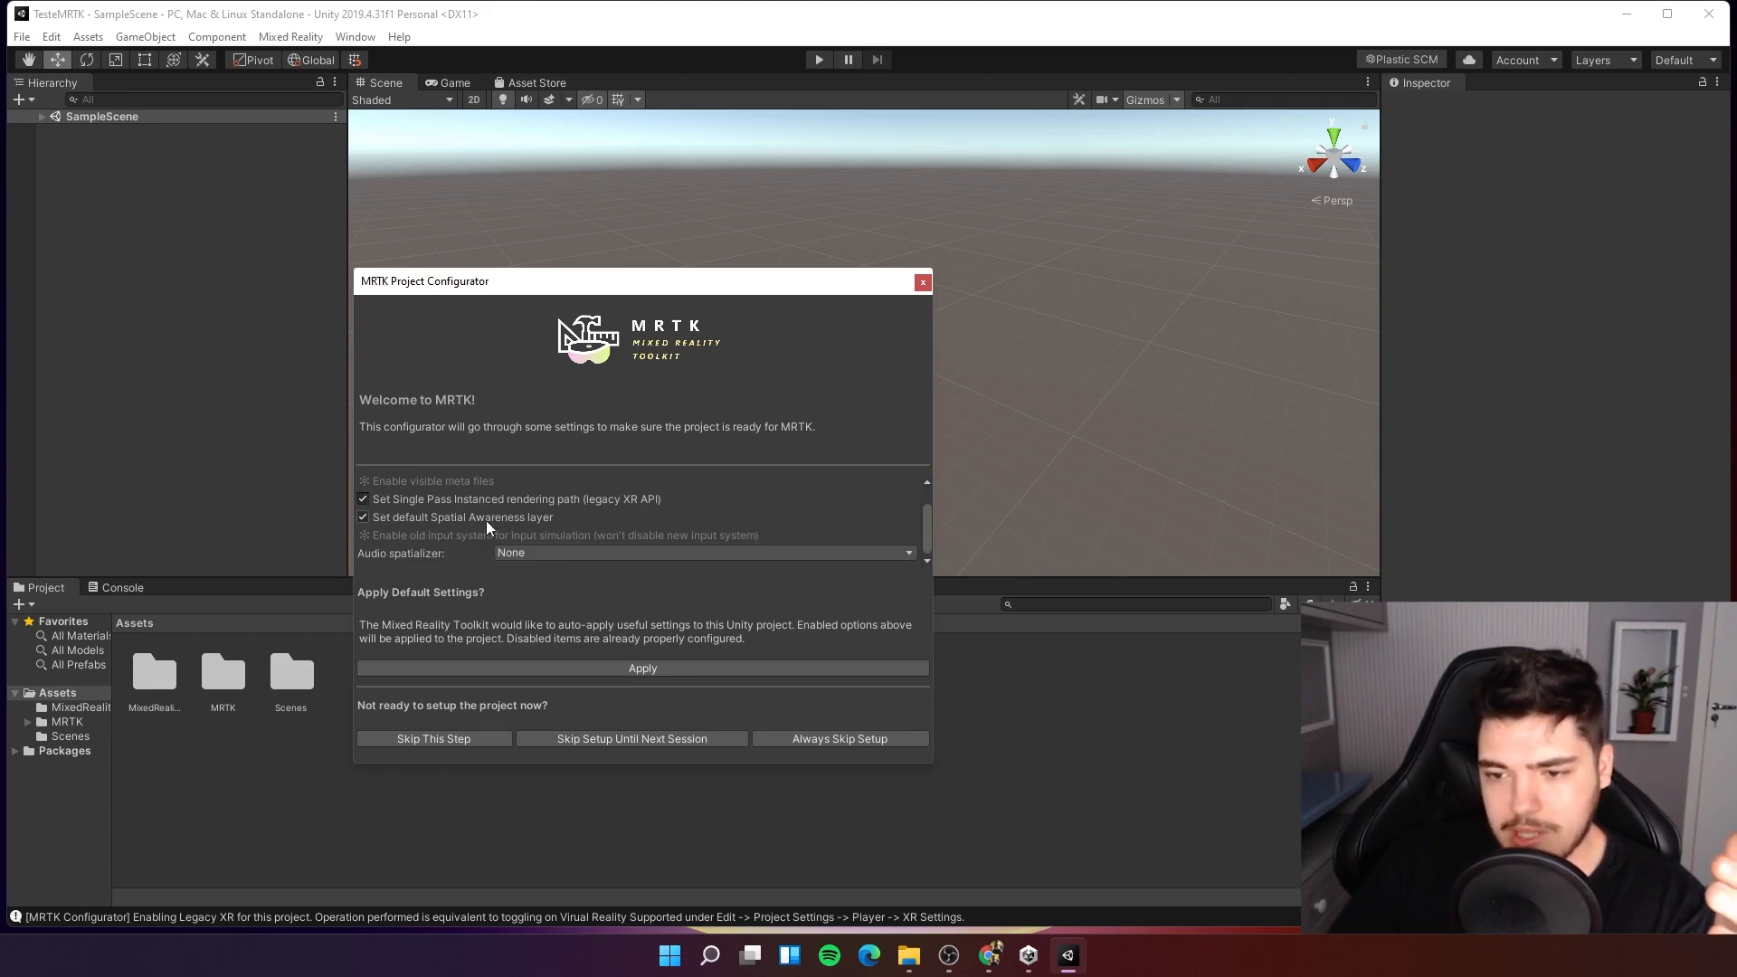
Apply the recommended default project settings and continue to the next configurator page.
{"action": "left_click", "coordinate": [575, 668]}
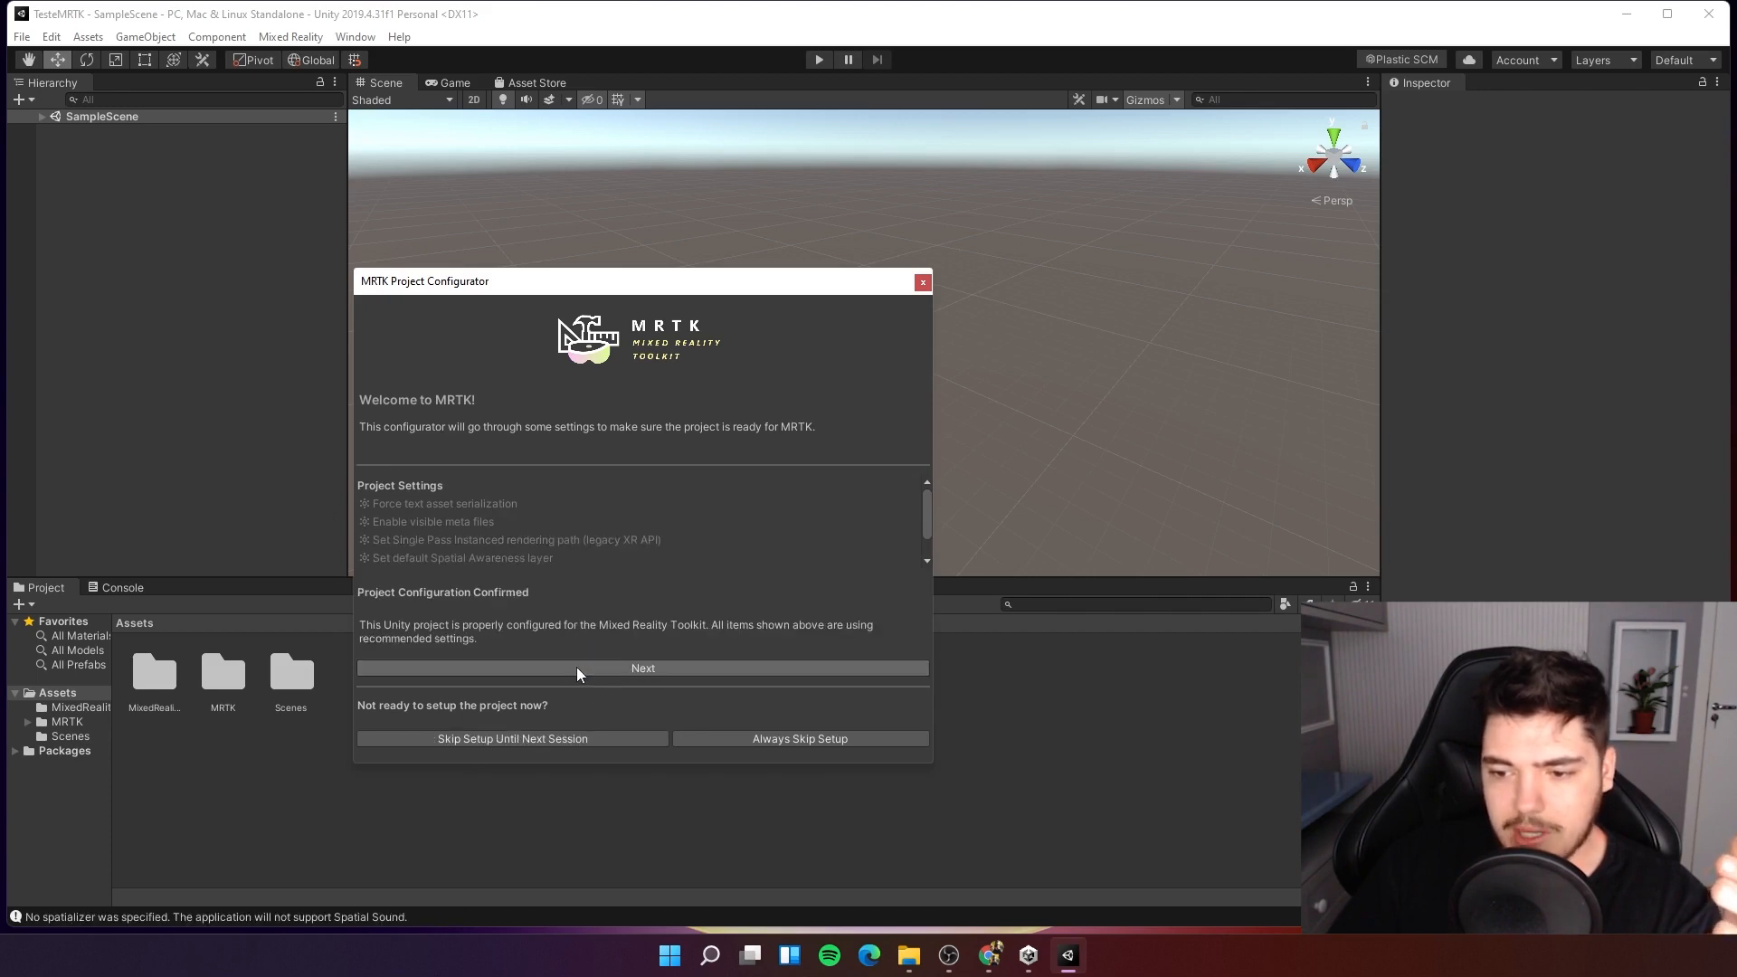
{"action": "left_click", "coordinate": [642, 671]}
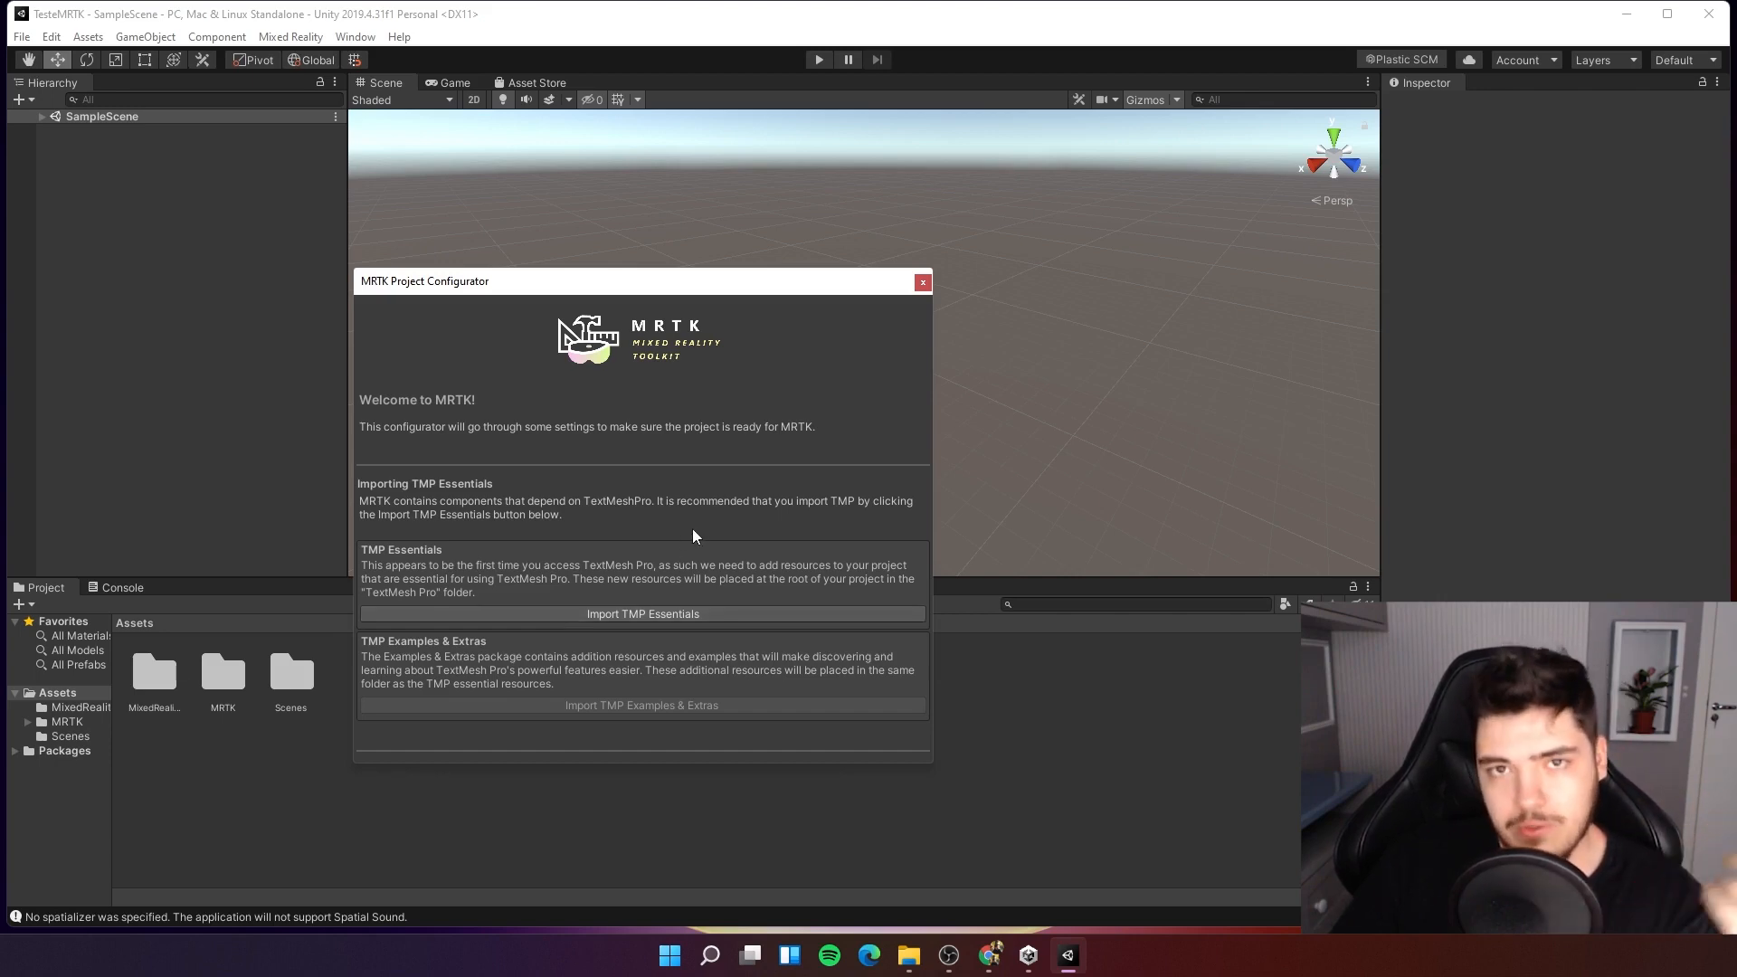
Import TMP Essentials and finish the MRTK setup.
{"action": "left_click", "coordinate": [644, 612]}
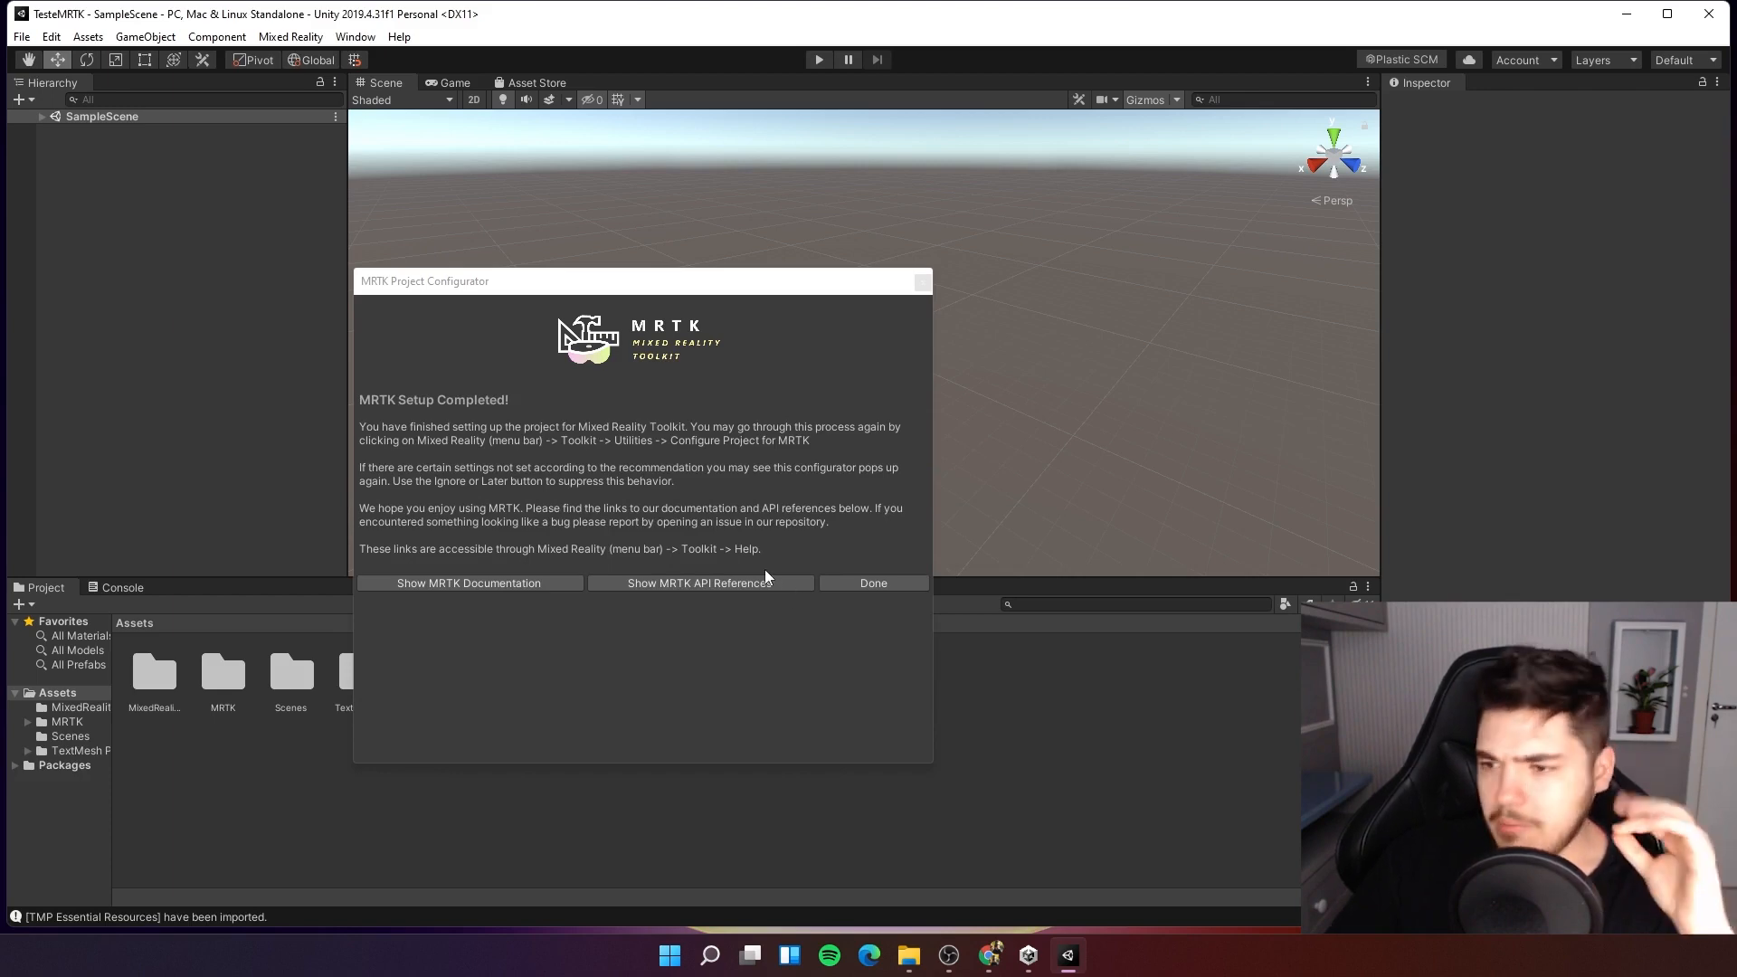
{"action": "left_click", "coordinate": [875, 584]}
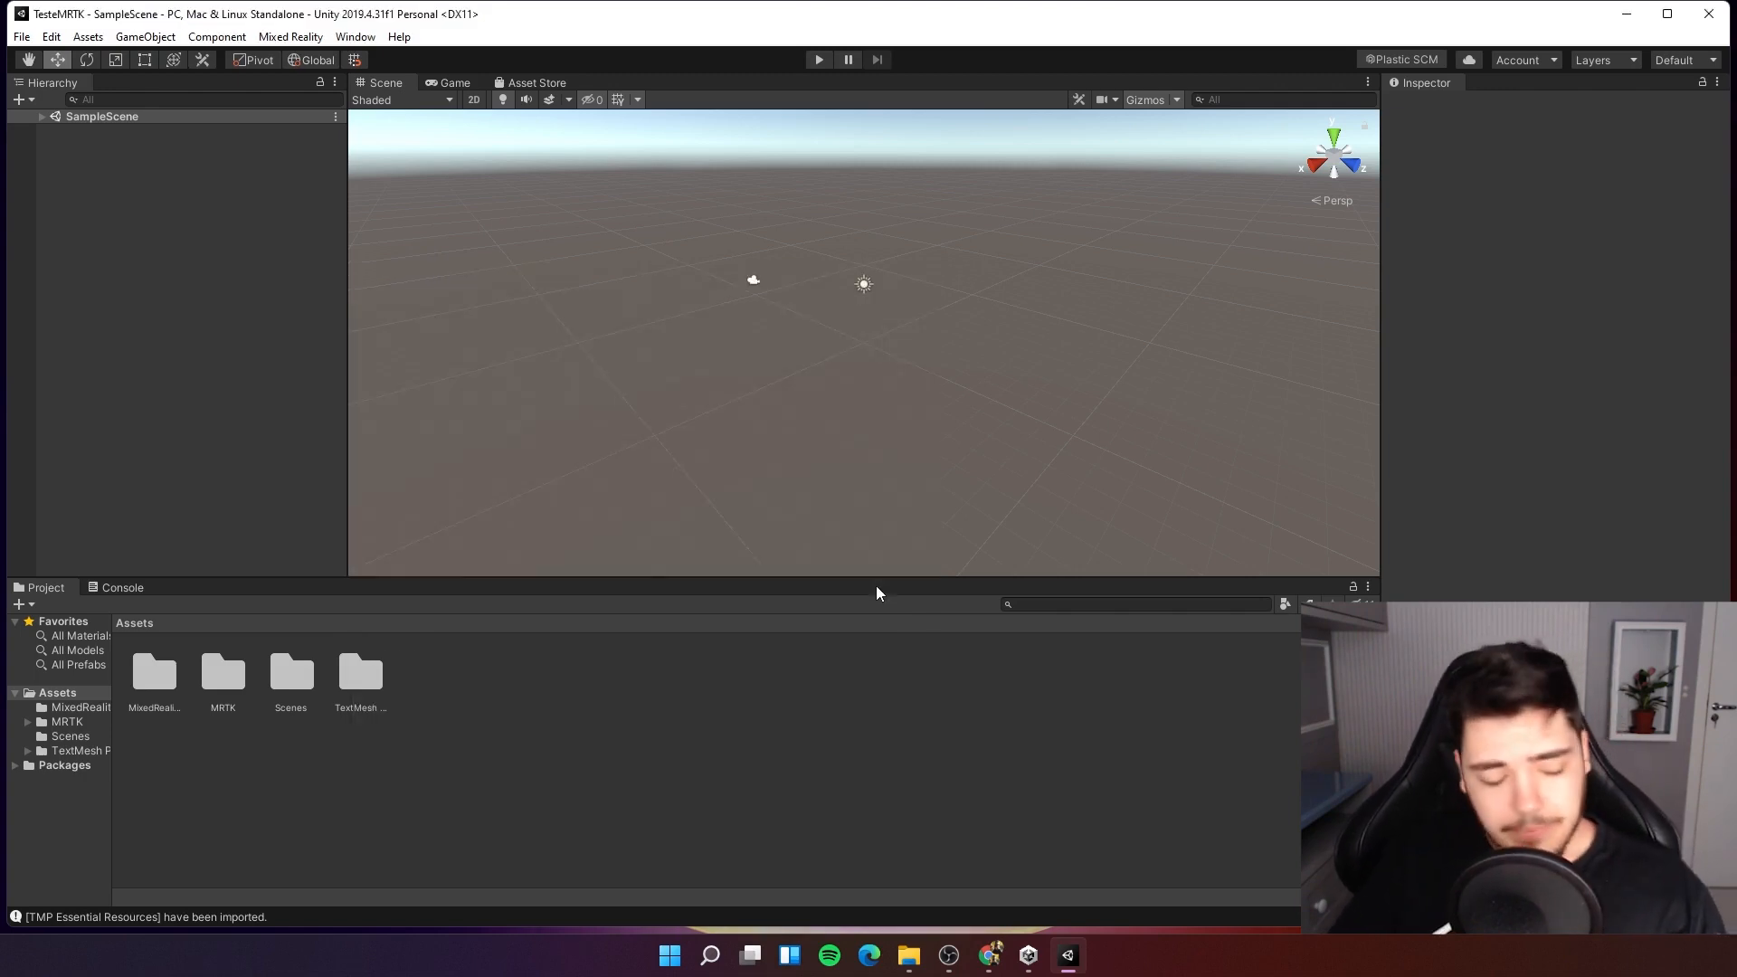
Open and import the Microsoft.MixedReality.Toolkit.Unity.Tools.2.7.2.unitypackage from the Downloads folder.
{"action": "mouse_move", "coordinate": [908, 955]}
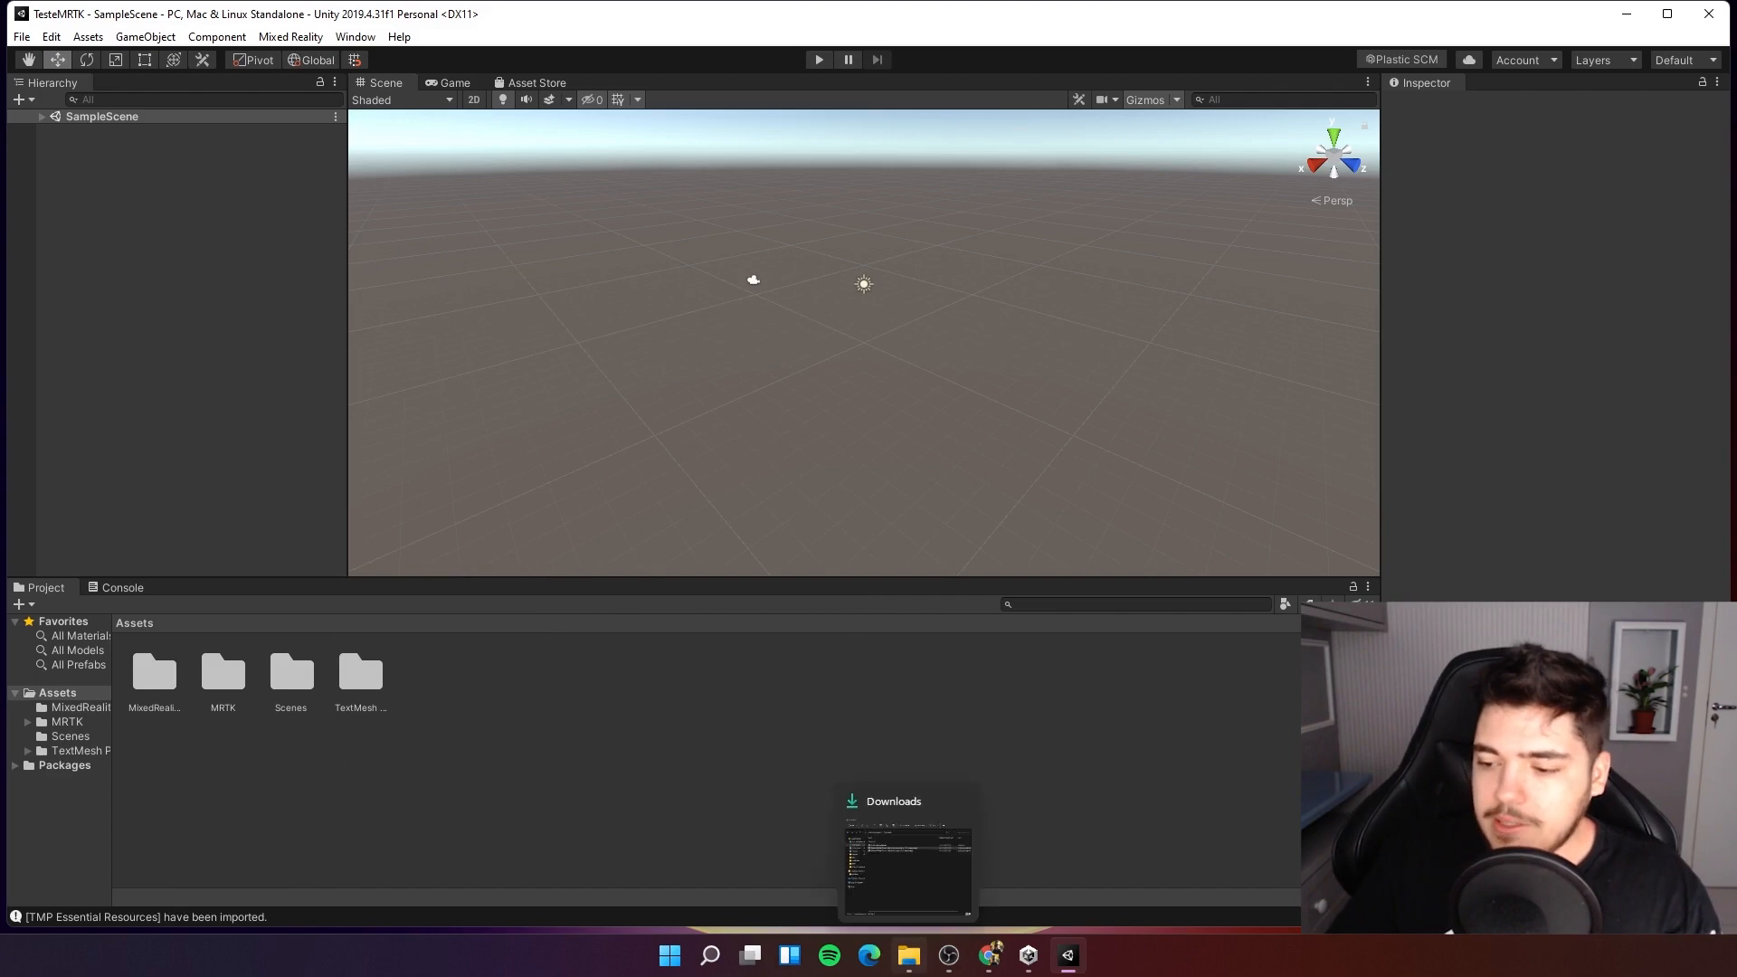
{"action": "left_click", "coordinate": [908, 851]}
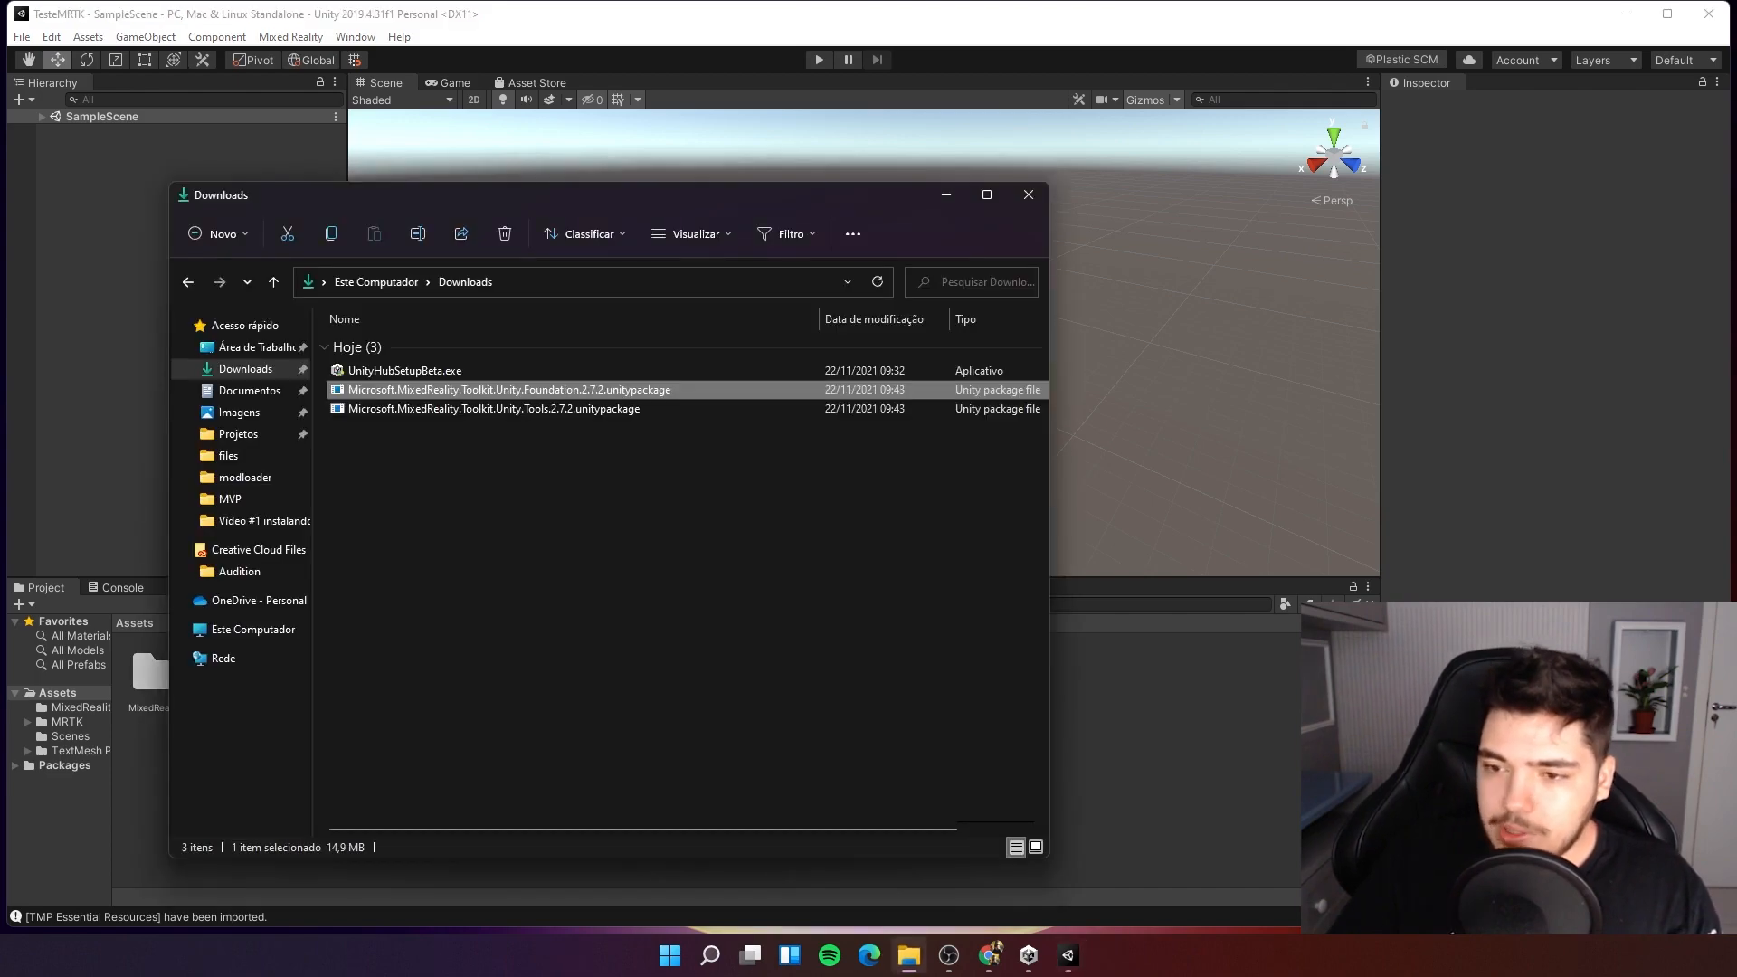
{"action": "left_click", "coordinate": [375, 410]}
{"action": "double_click", "coordinate": [374, 411]}
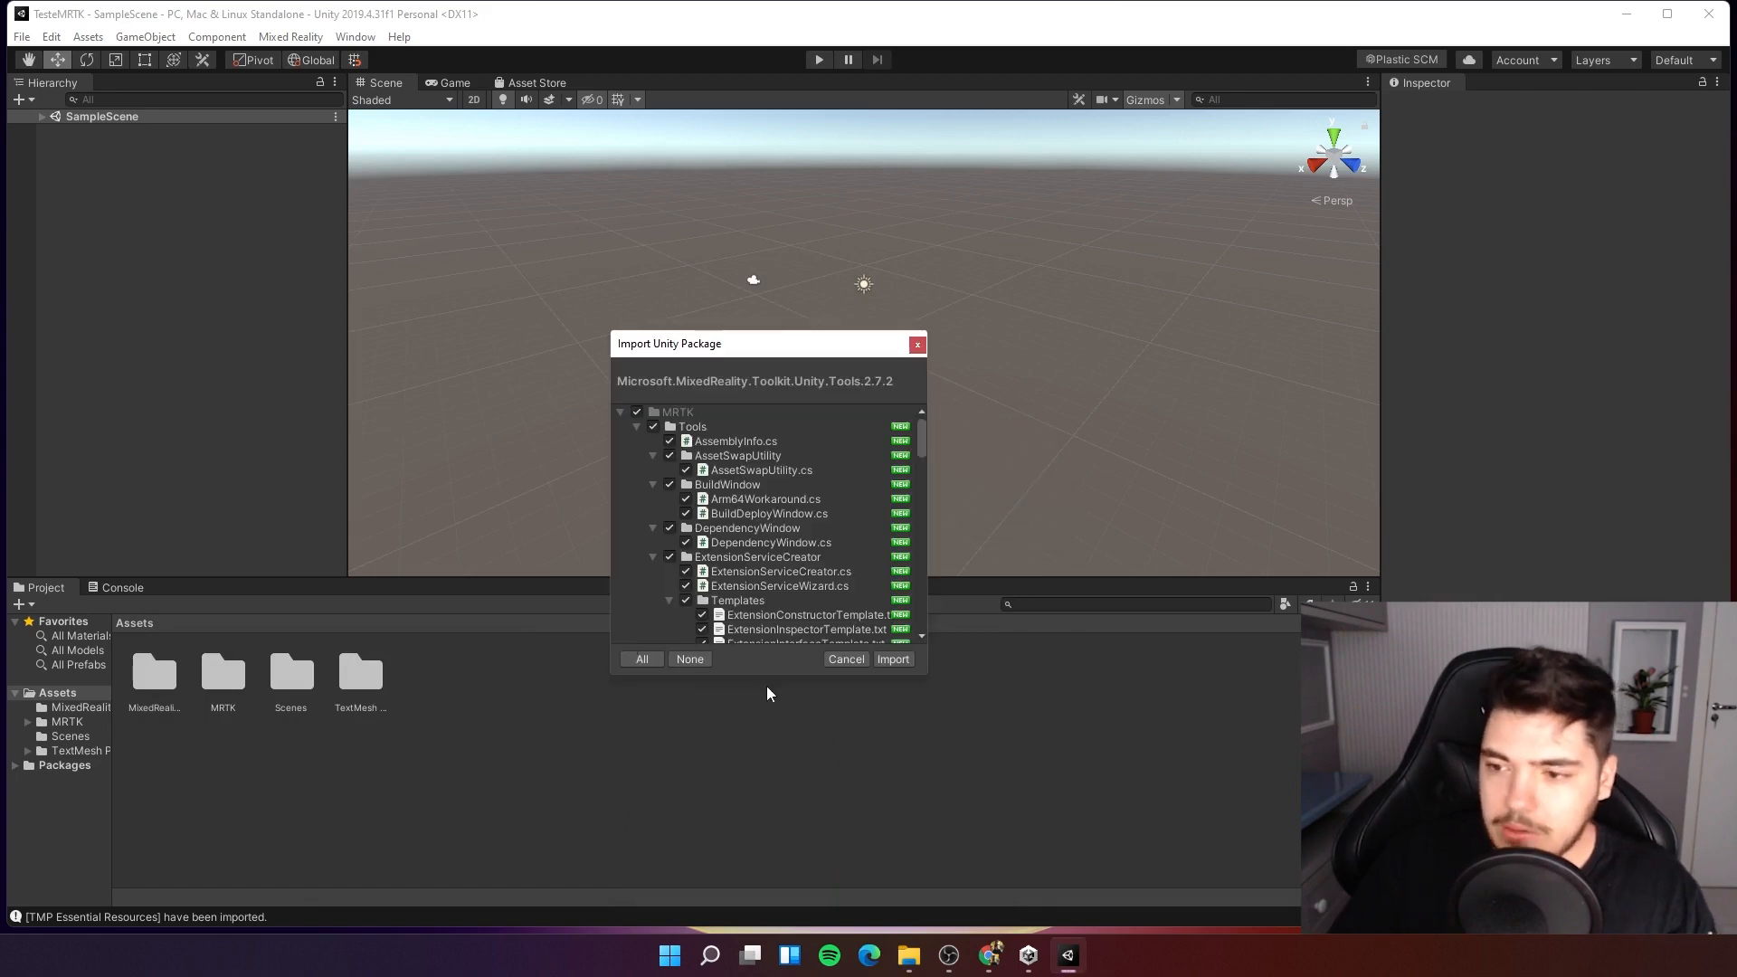
{"action": "left_click", "coordinate": [885, 661]}
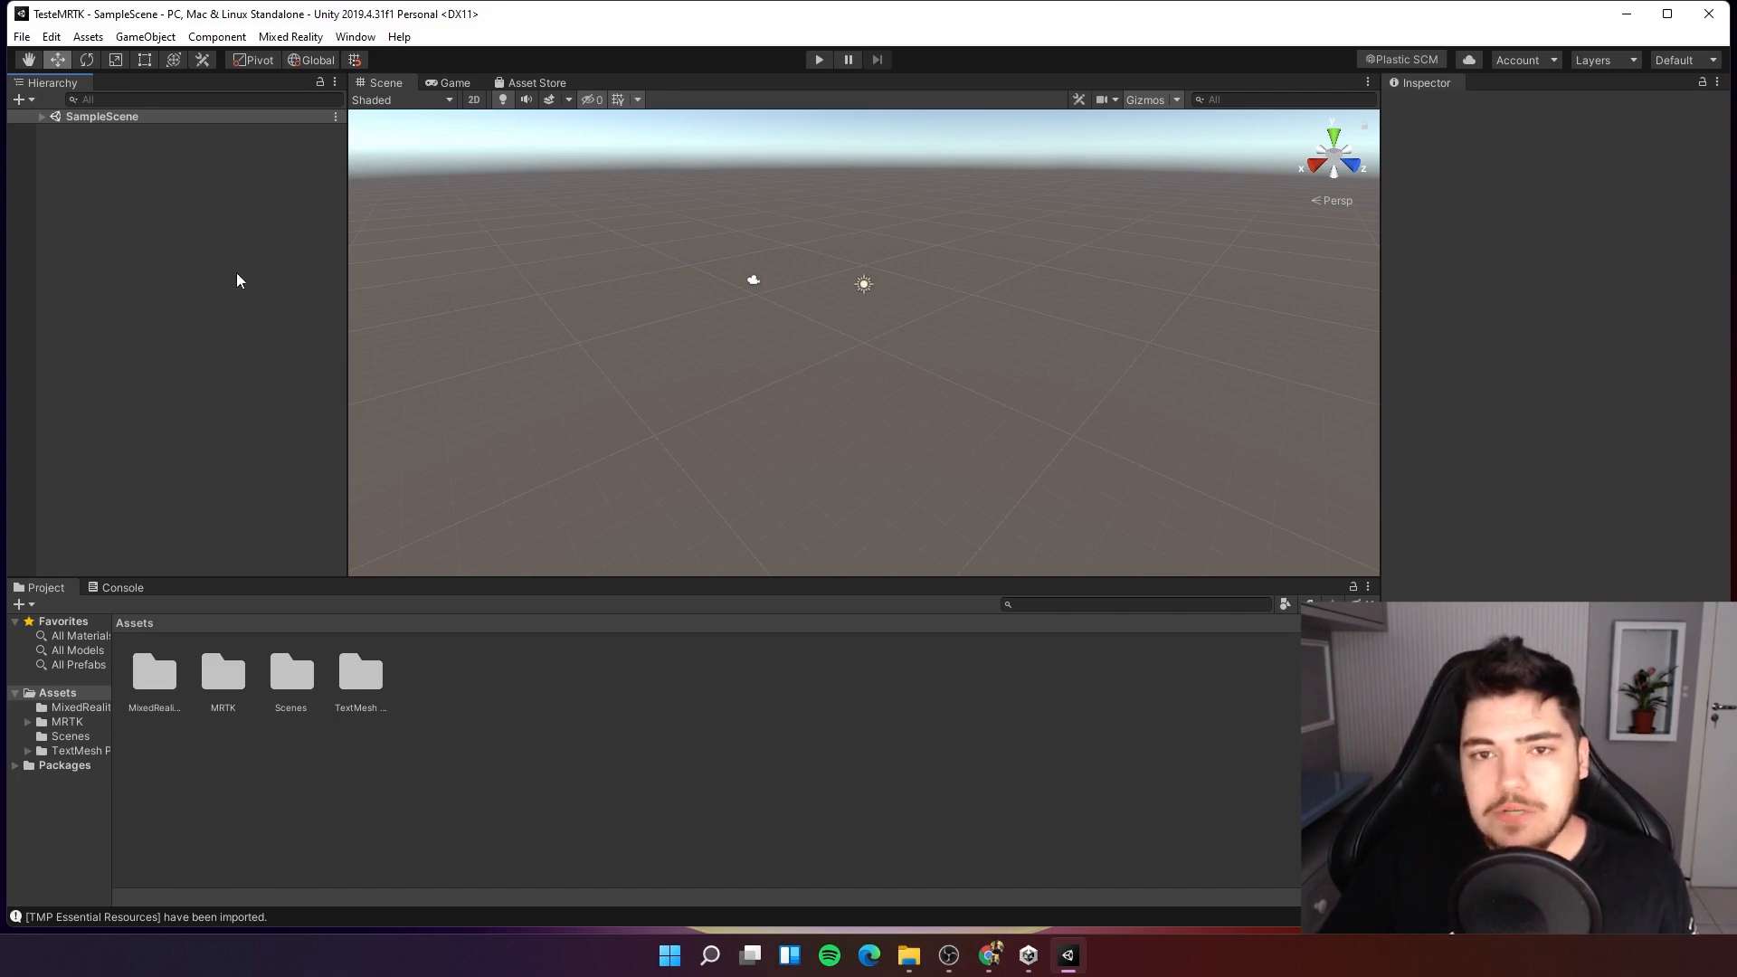
Create a new scene.
{"action": "left_click", "coordinate": [21, 36]}
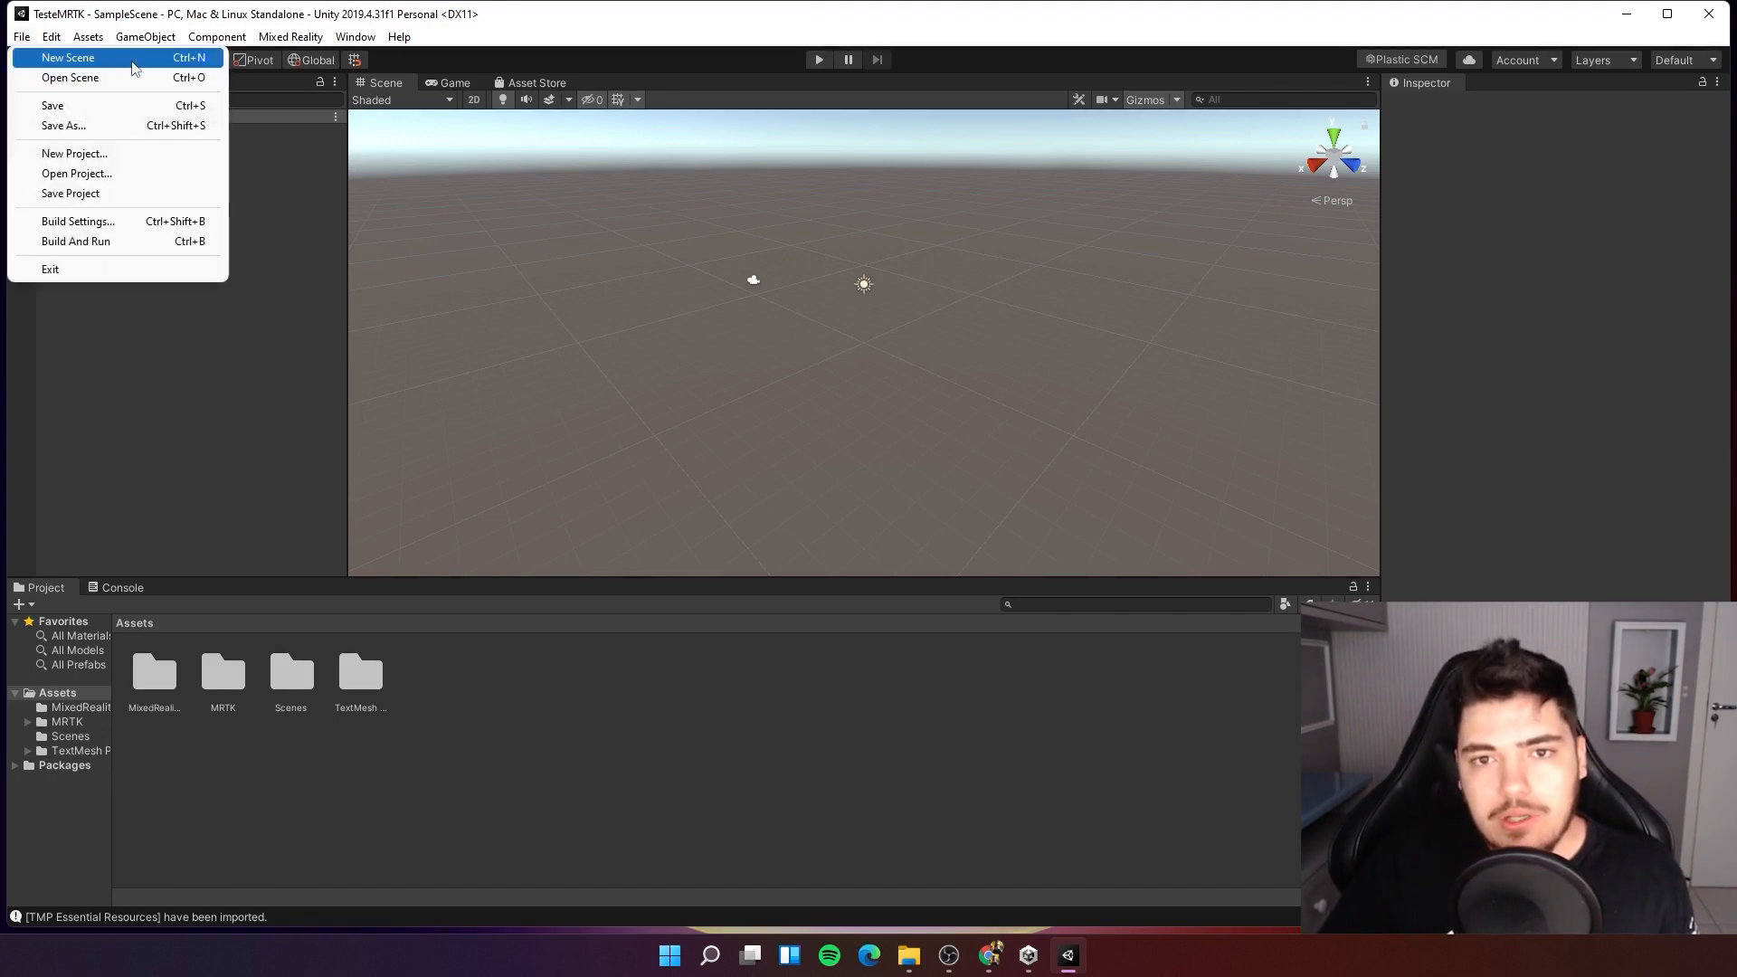
{"action": "left_click", "coordinate": [134, 58]}
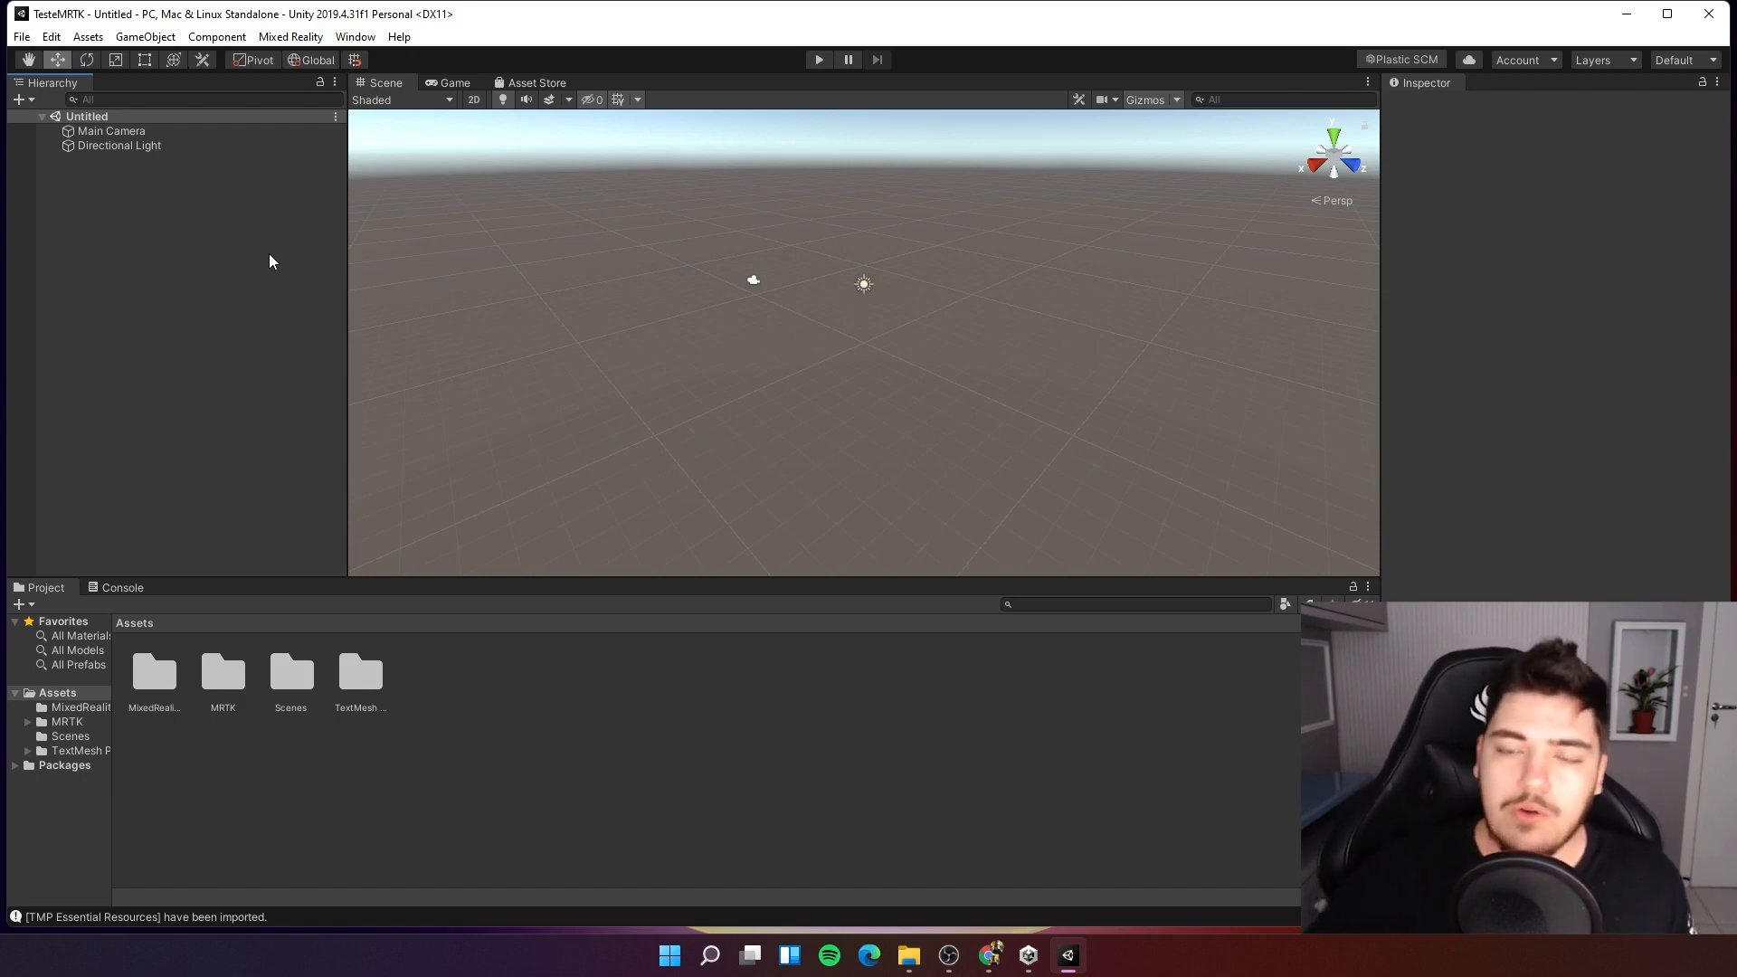
Inspect the Directional Light and Main Camera of the new scene.
{"action": "left_click", "coordinate": [144, 145]}
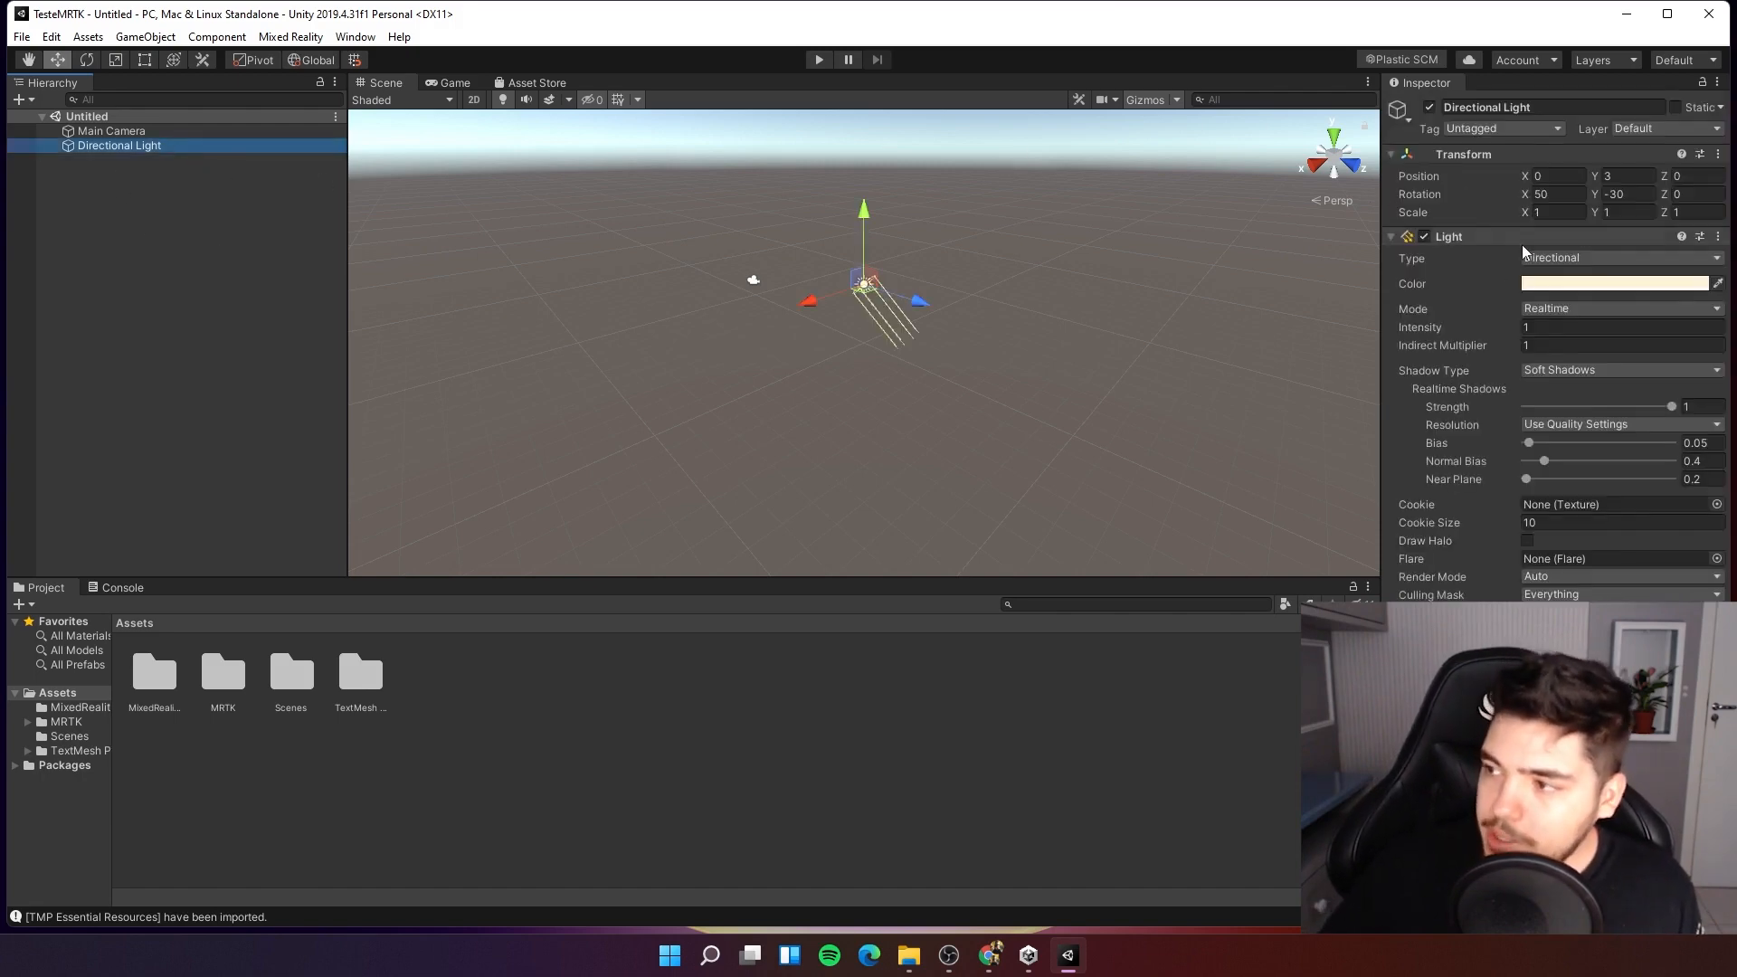
{"action": "mouse_move", "coordinate": [1488, 319]}
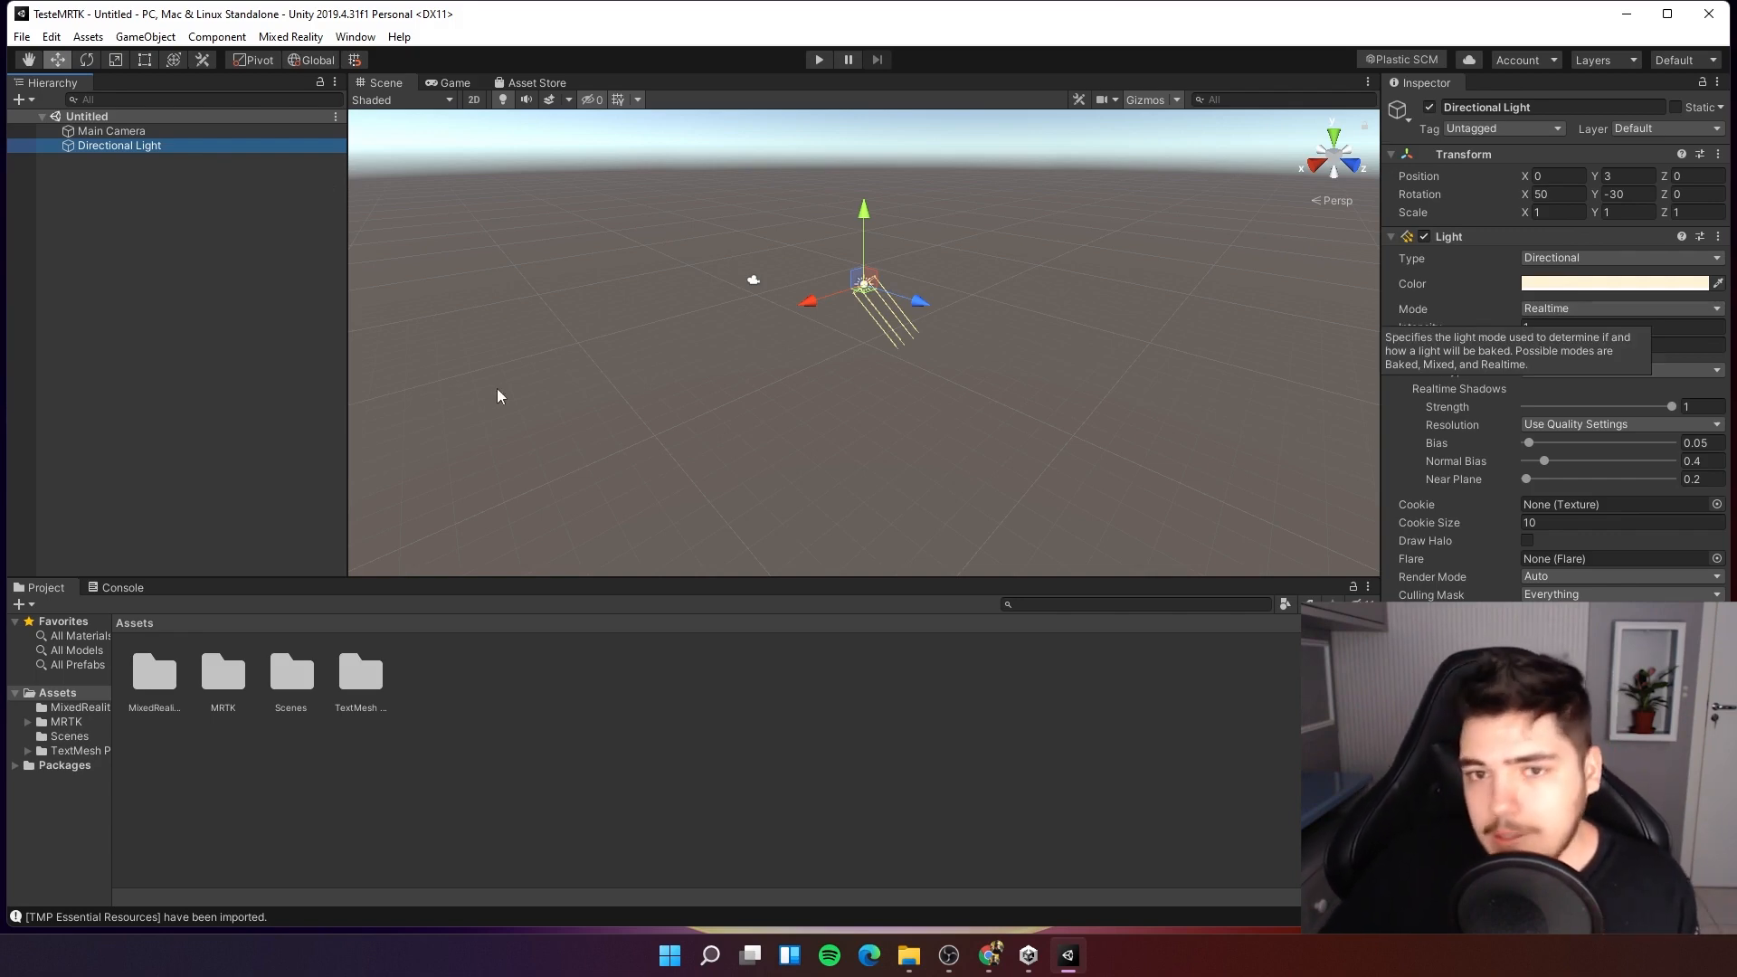
{"action": "left_click", "coordinate": [225, 301]}
{"action": "left_click", "coordinate": [64, 117]}
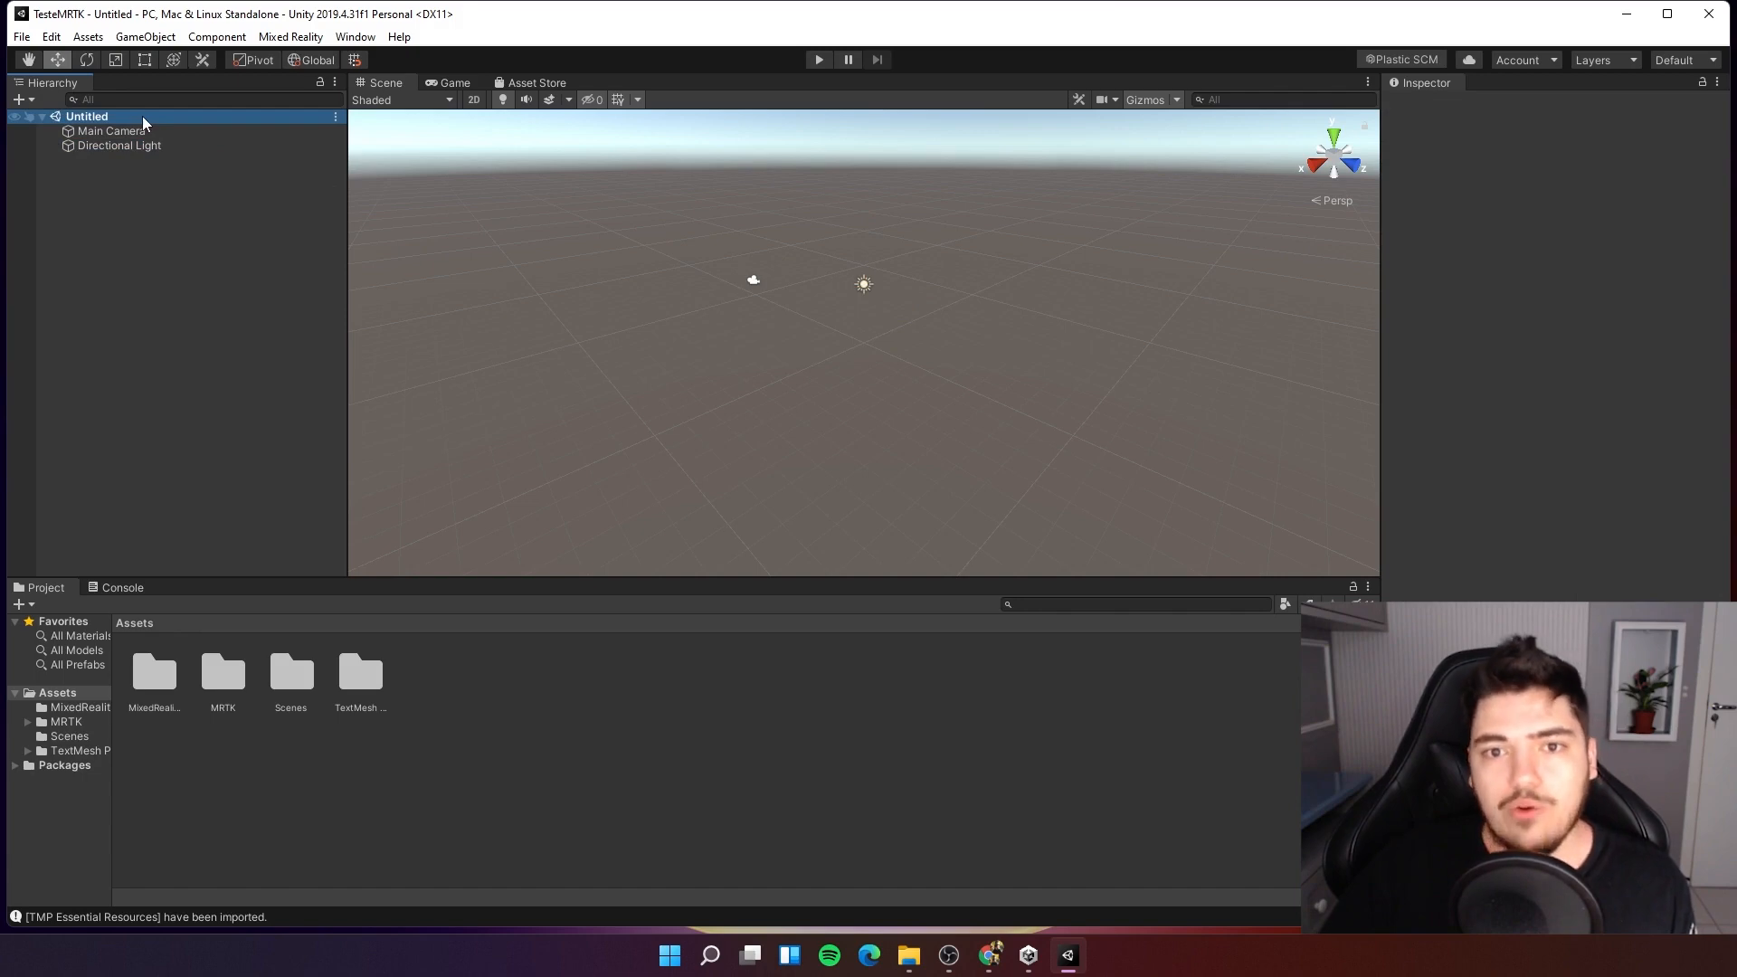
{"action": "left_click", "coordinate": [168, 271]}
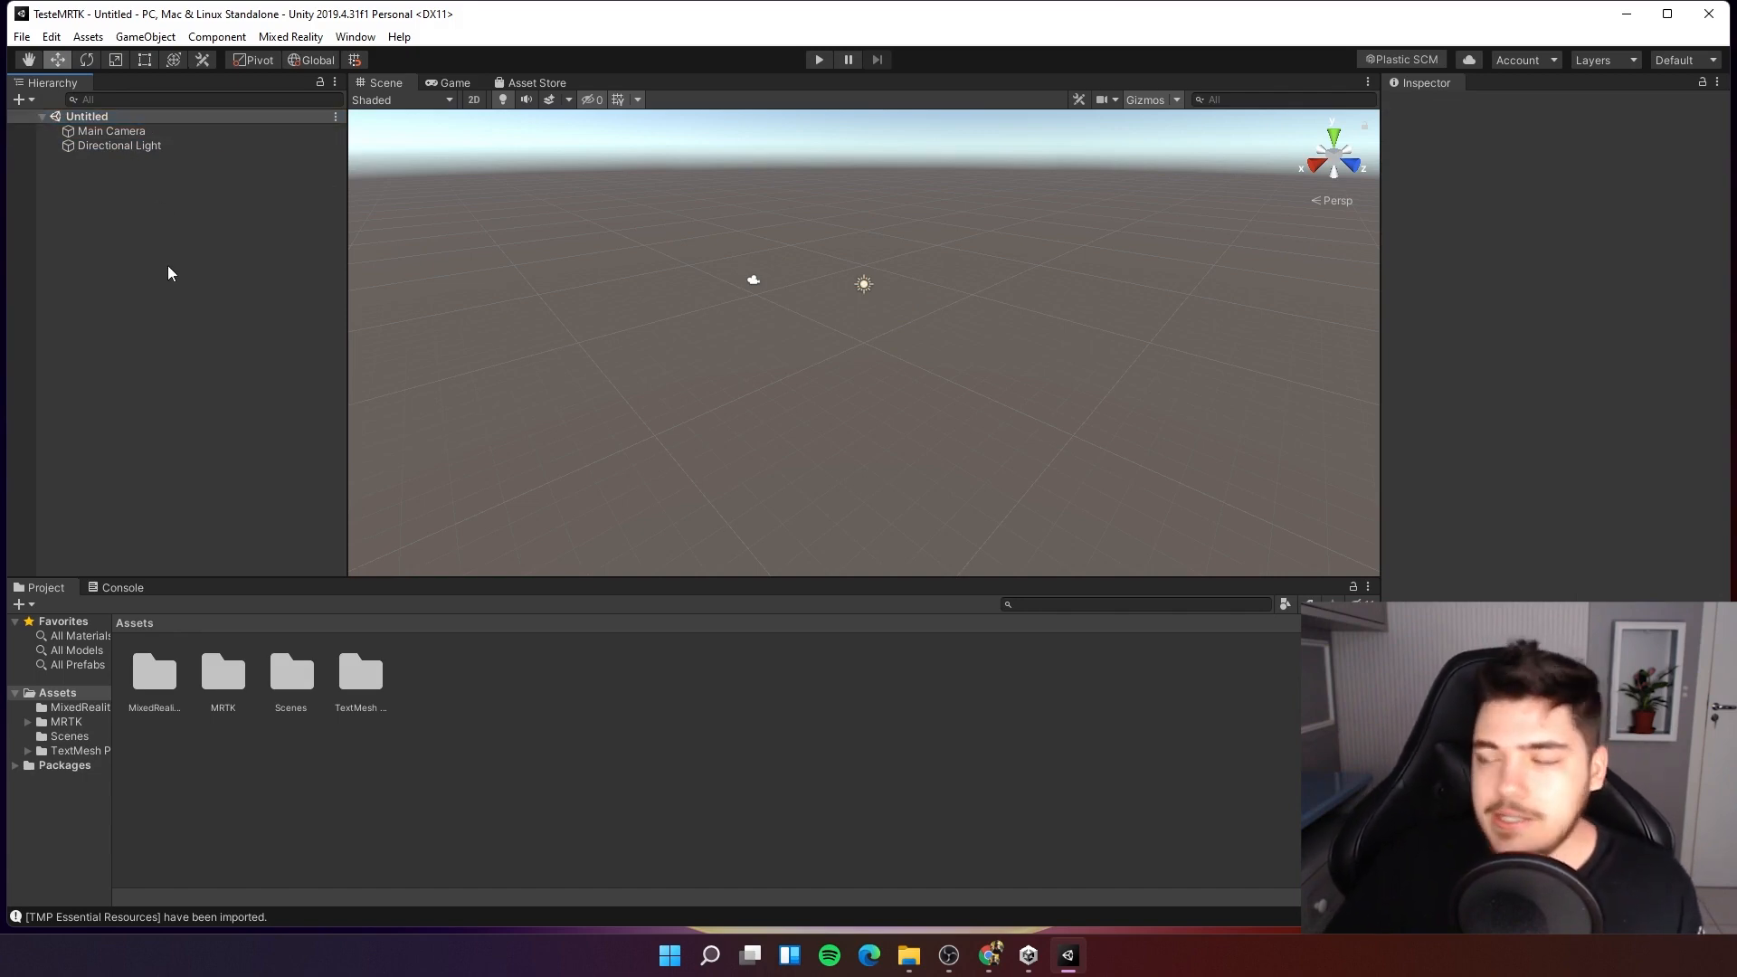
{"action": "left_click", "coordinate": [110, 135]}
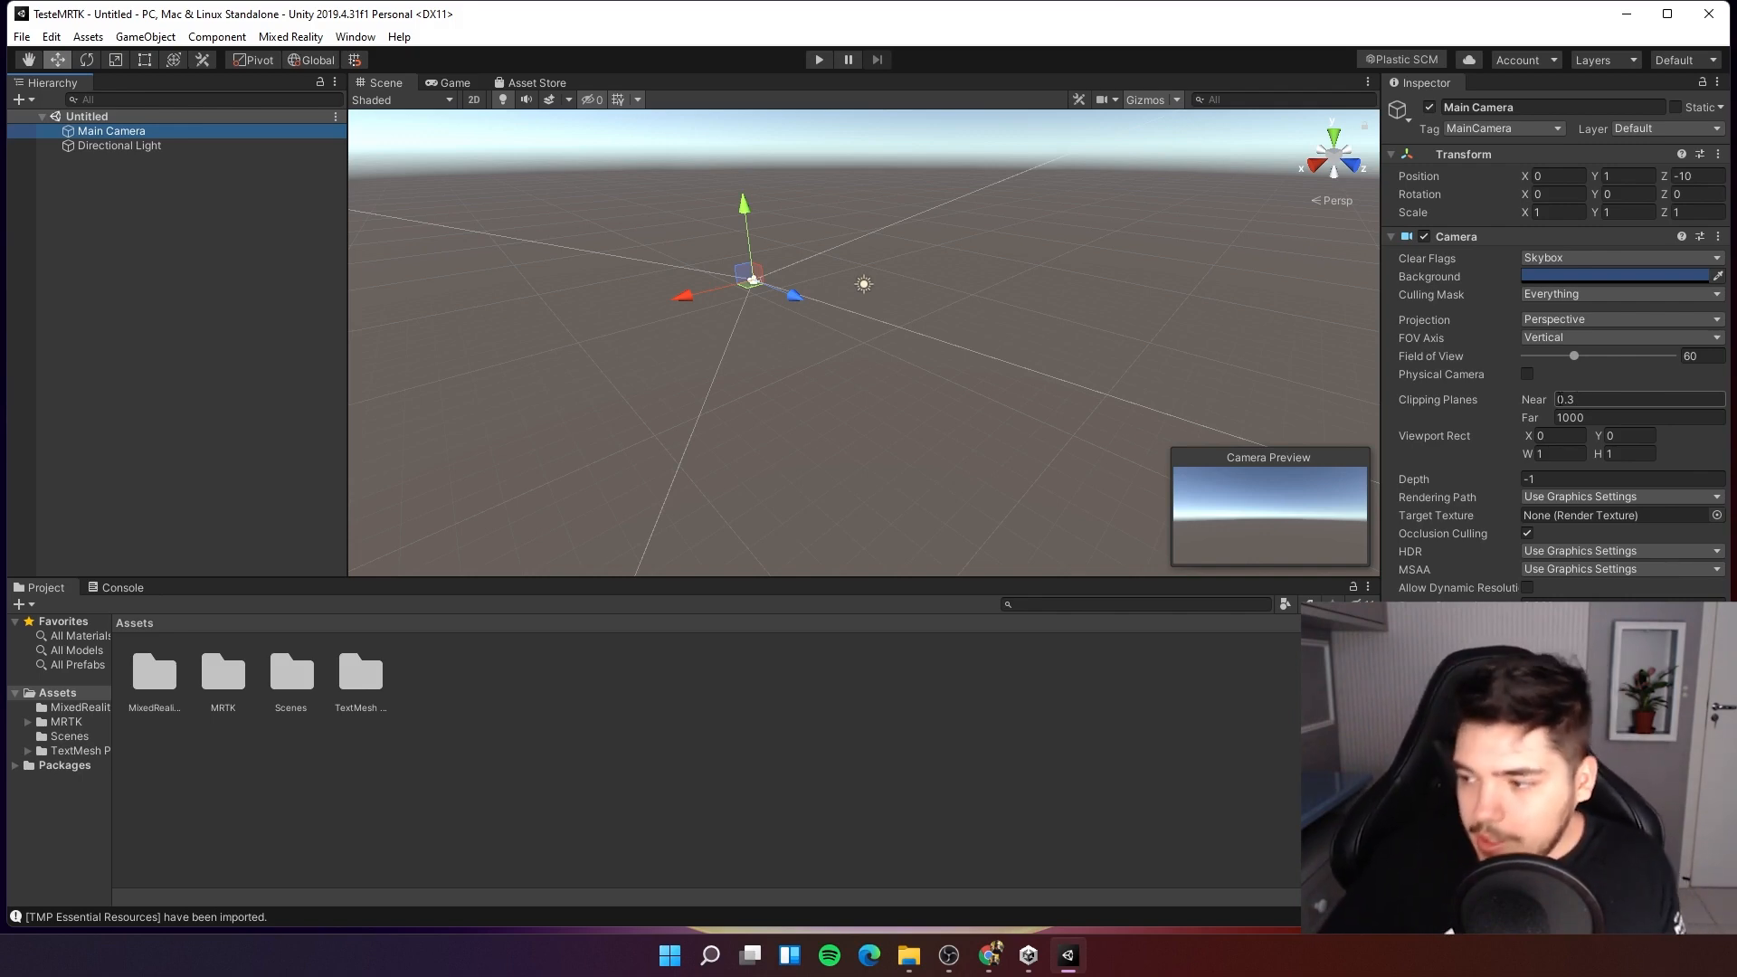
Try scrubbing the Main Camera's position X value and undo the change.
{"action": "left_click", "coordinate": [1538, 177]}
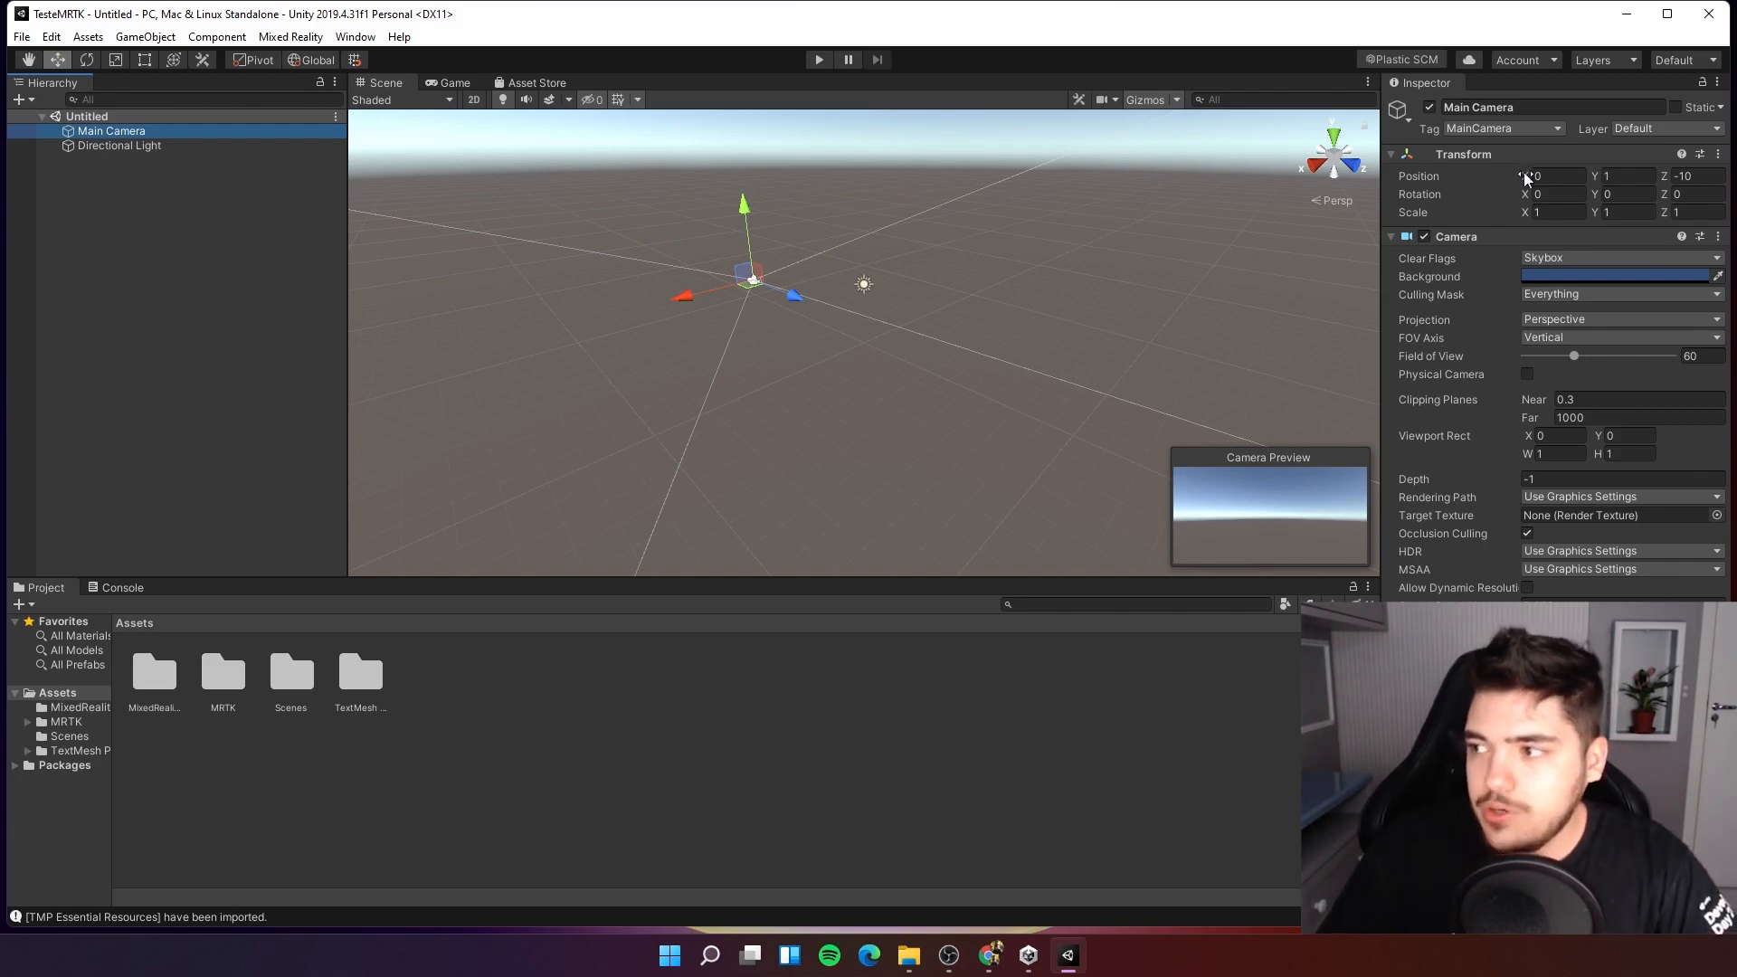
{"action": "mouse_move", "coordinate": [1527, 178]}
{"action": "left_mouse_down"}
{"action": "mouse_move", "coordinate": [1353, 192]}
{"action": "mouse_move", "coordinate": [1521, 199]}
{"action": "left_mouse_up"}
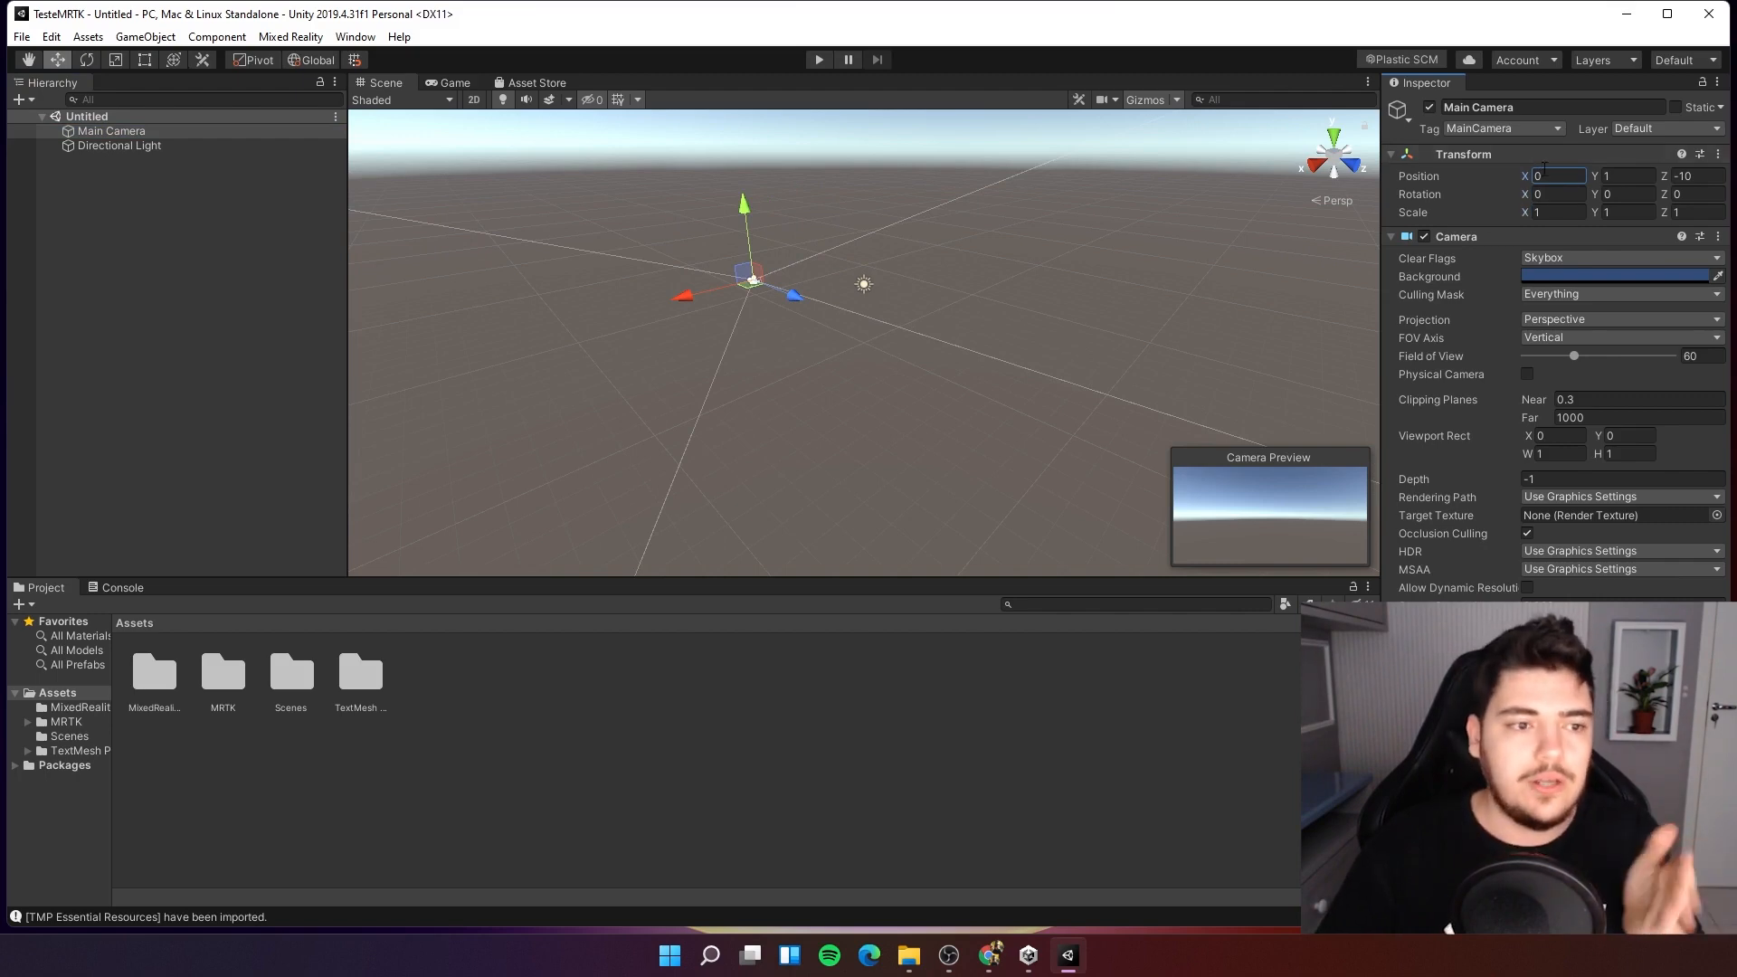
{"action": "left_click_drag", "start_coordinate": [1542, 205], "coordinate": [1549, 139]}
{"action": "key", "text": "ctrl+z"}
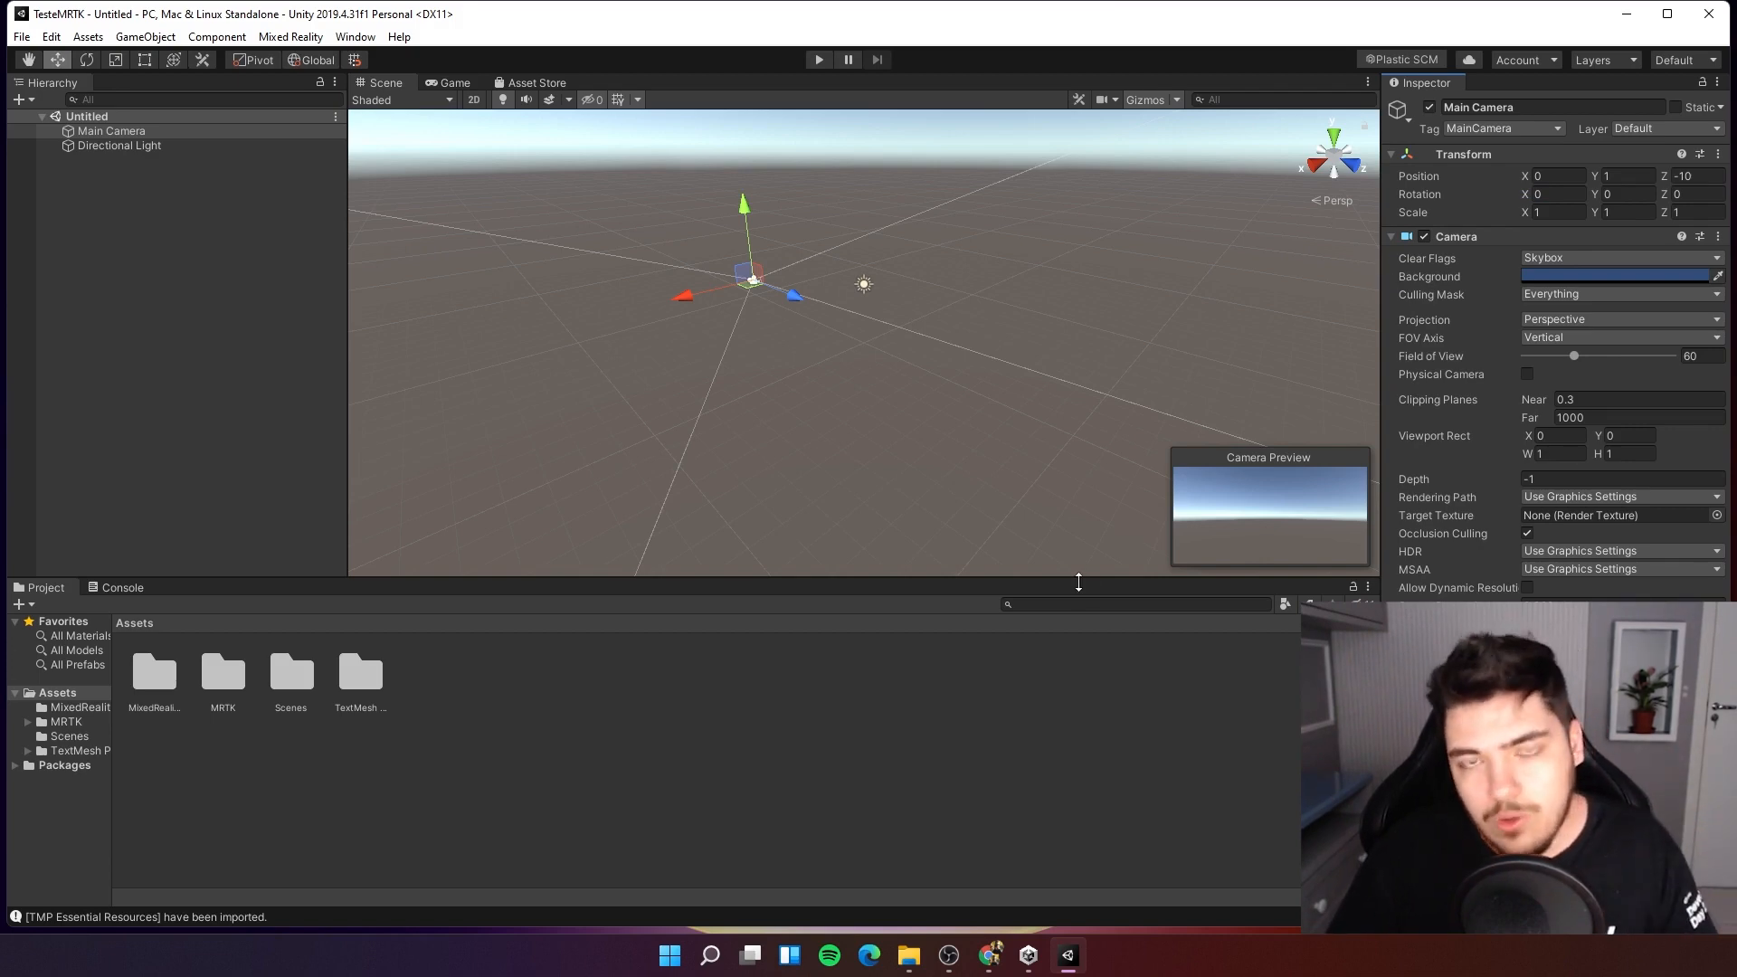
Select the Main Camera to review its transform and camera settings.
{"action": "left_click", "coordinate": [321, 359]}
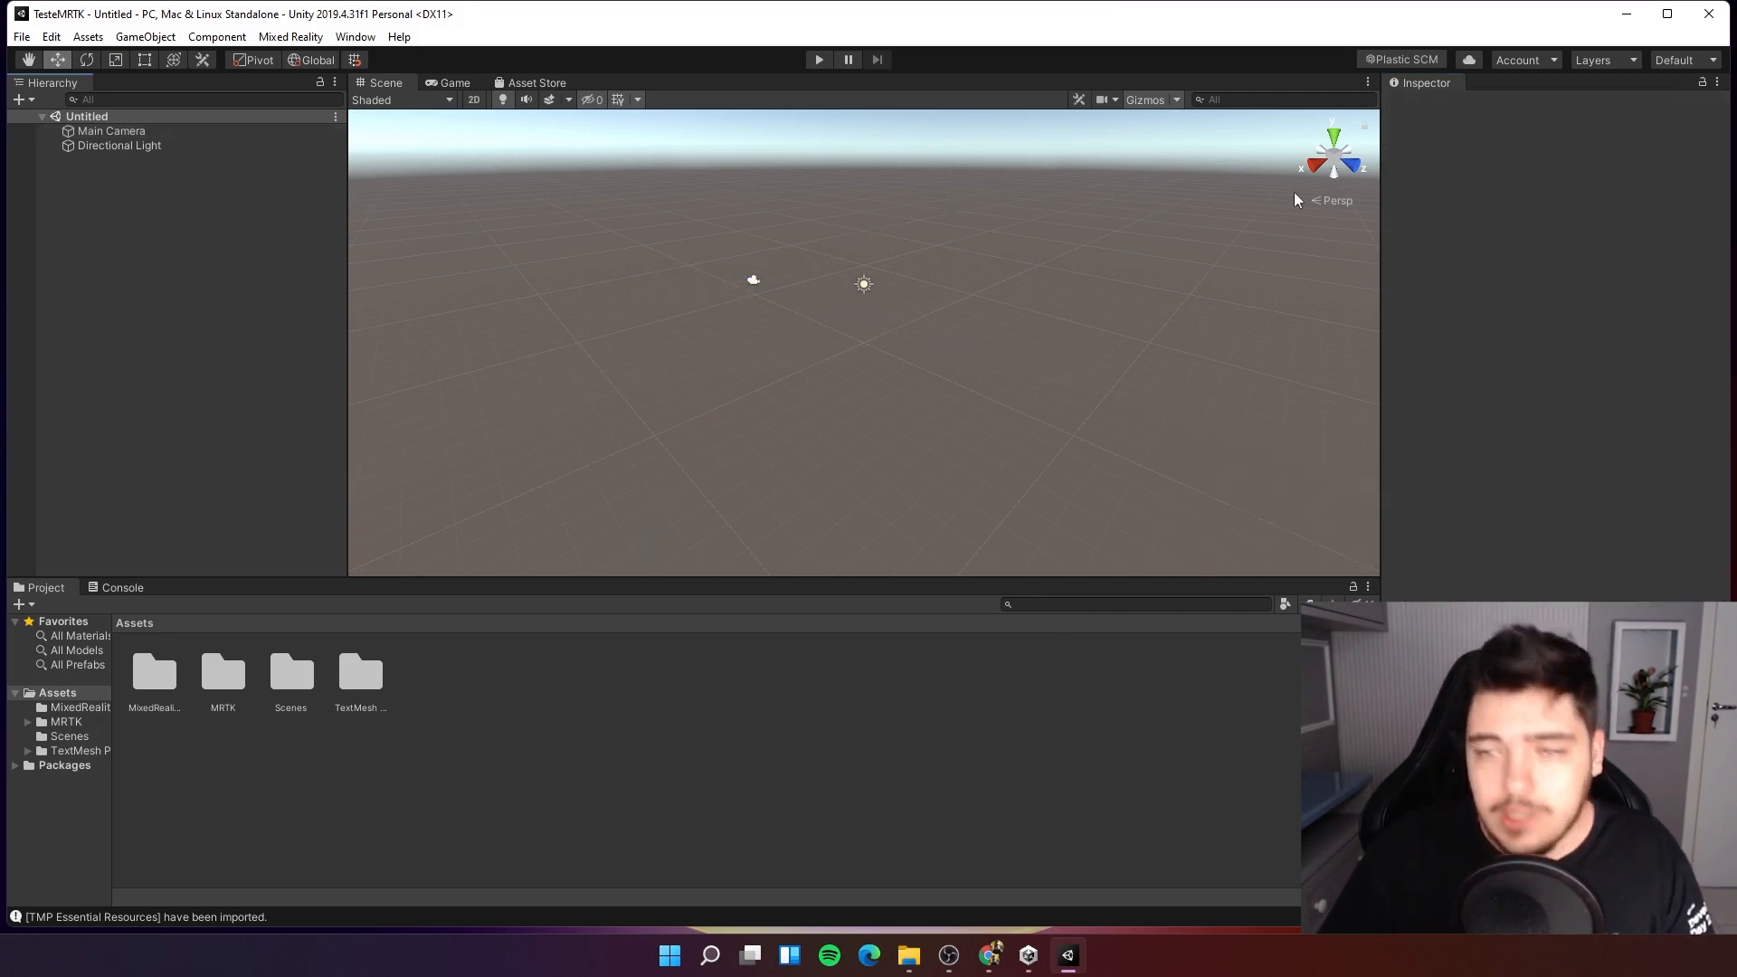
{"action": "left_click", "coordinate": [95, 130]}
{"action": "left_click", "coordinate": [217, 307]}
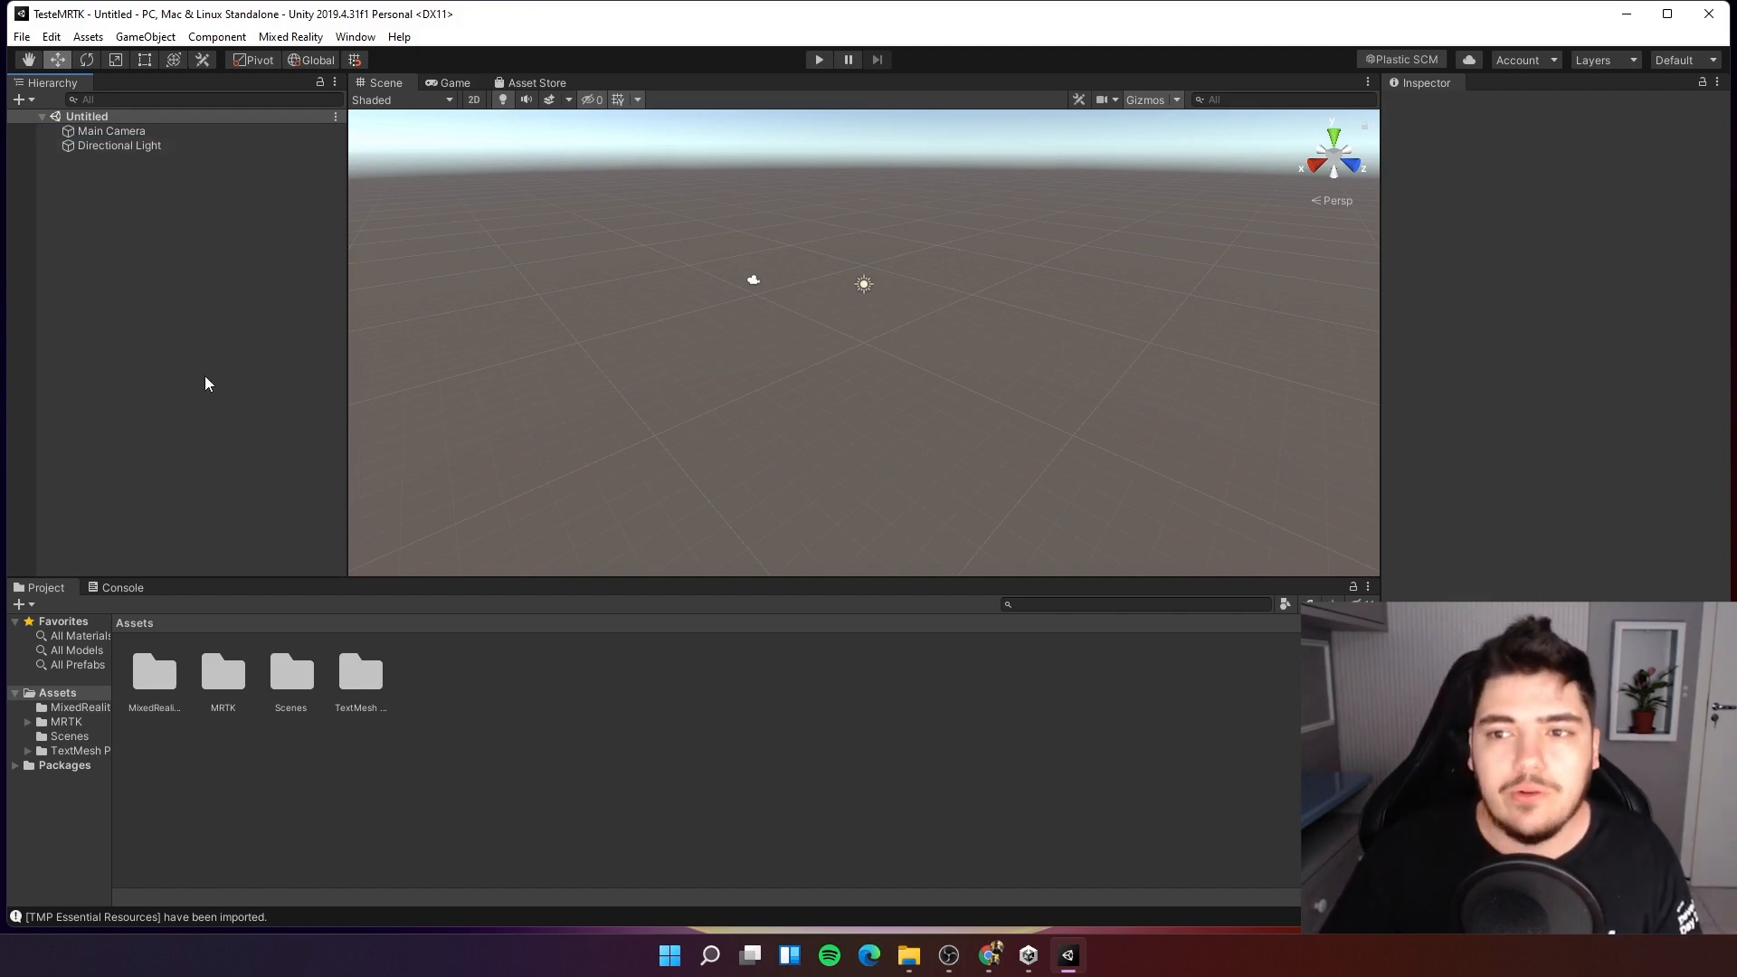
{"action": "left_click", "coordinate": [100, 132]}
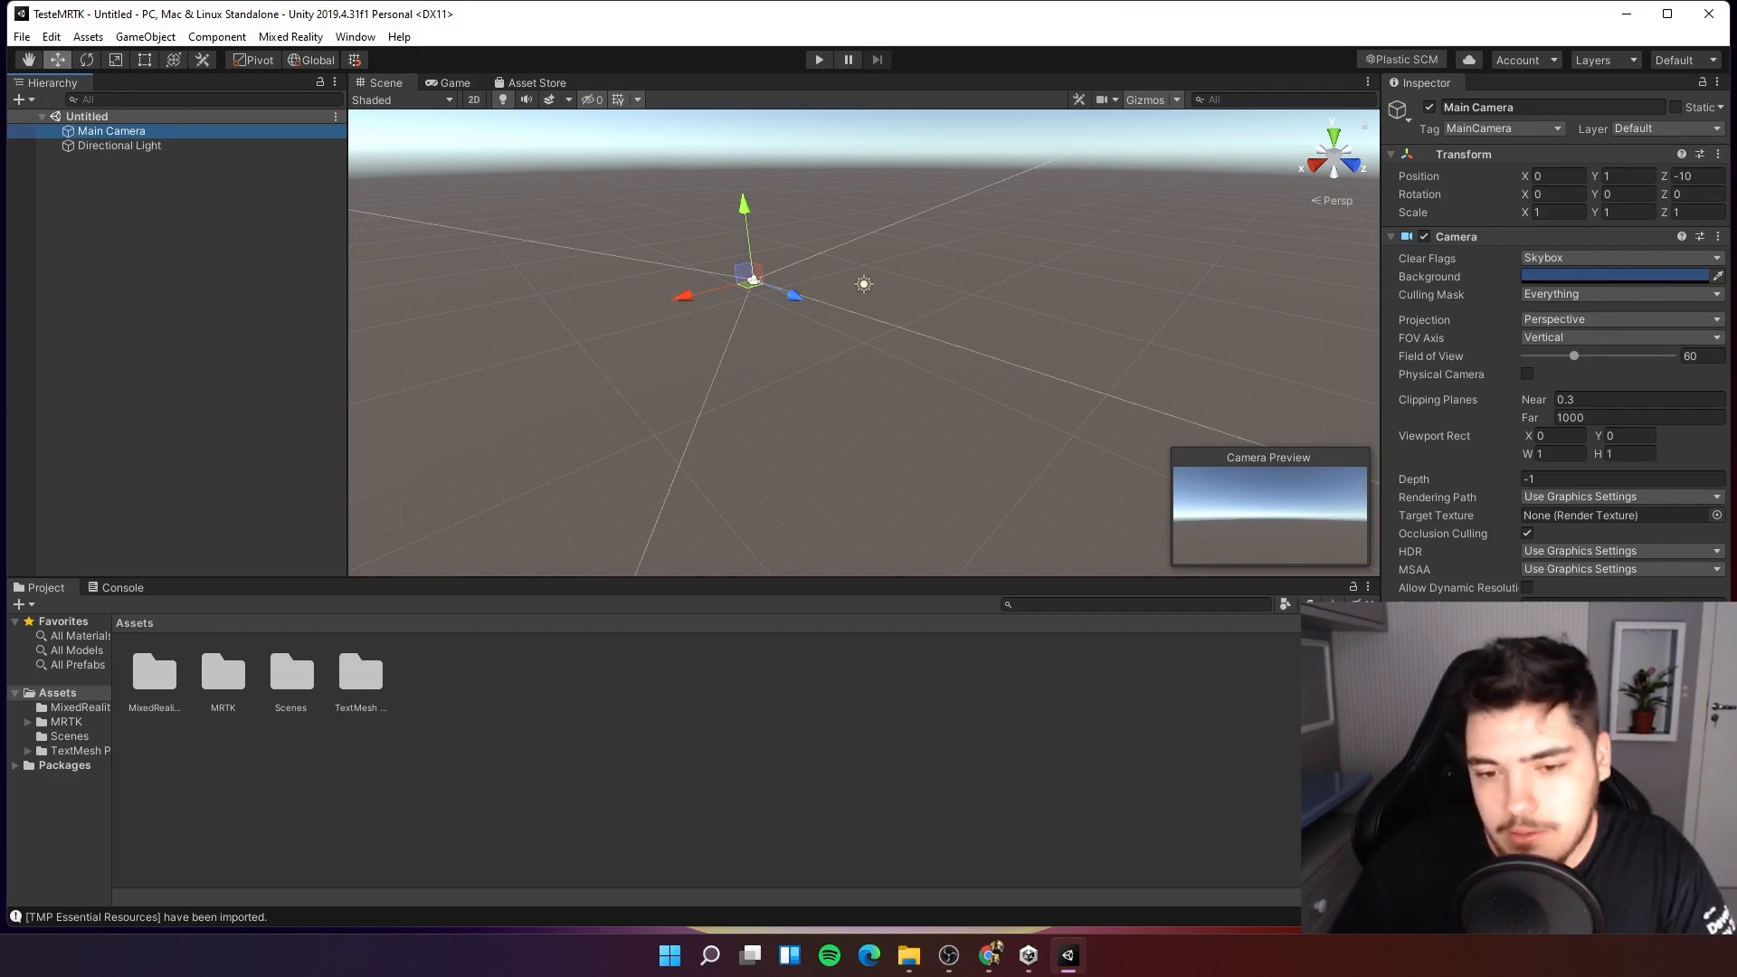
{"action": "left_click", "coordinate": [691, 785]}
{"action": "left_click", "coordinate": [159, 133]}
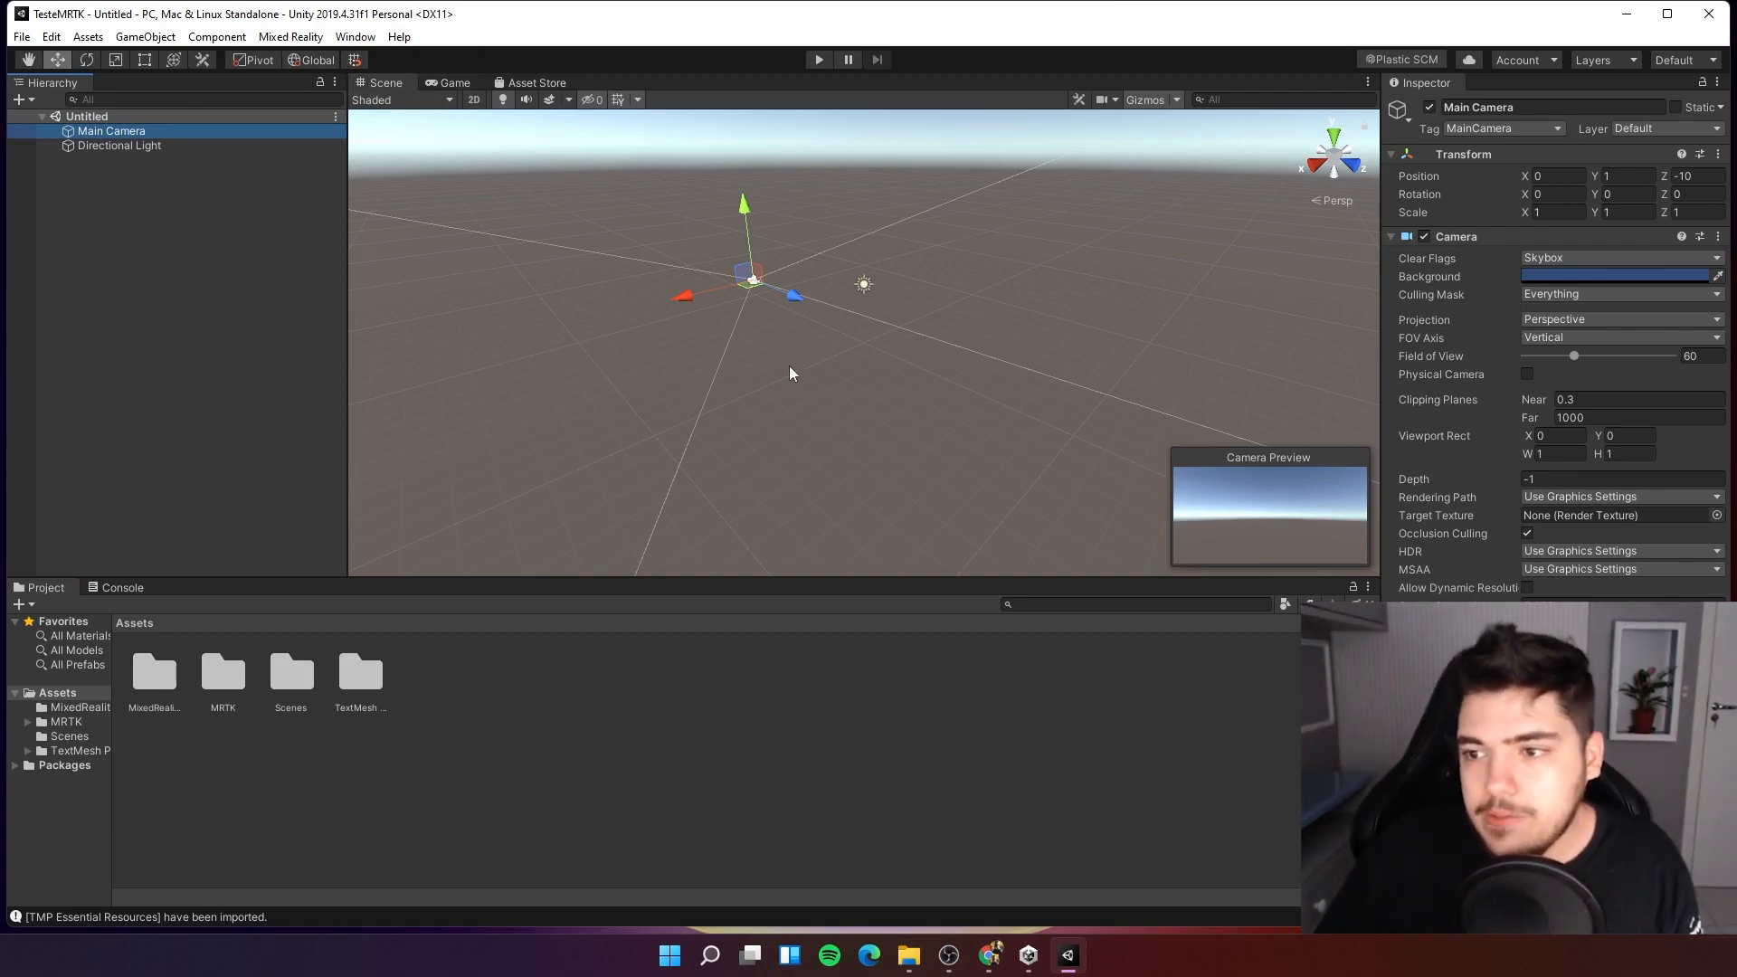
{"action": "right_click_drag", "start_coordinate": [789, 368], "coordinate": [761, 411]}
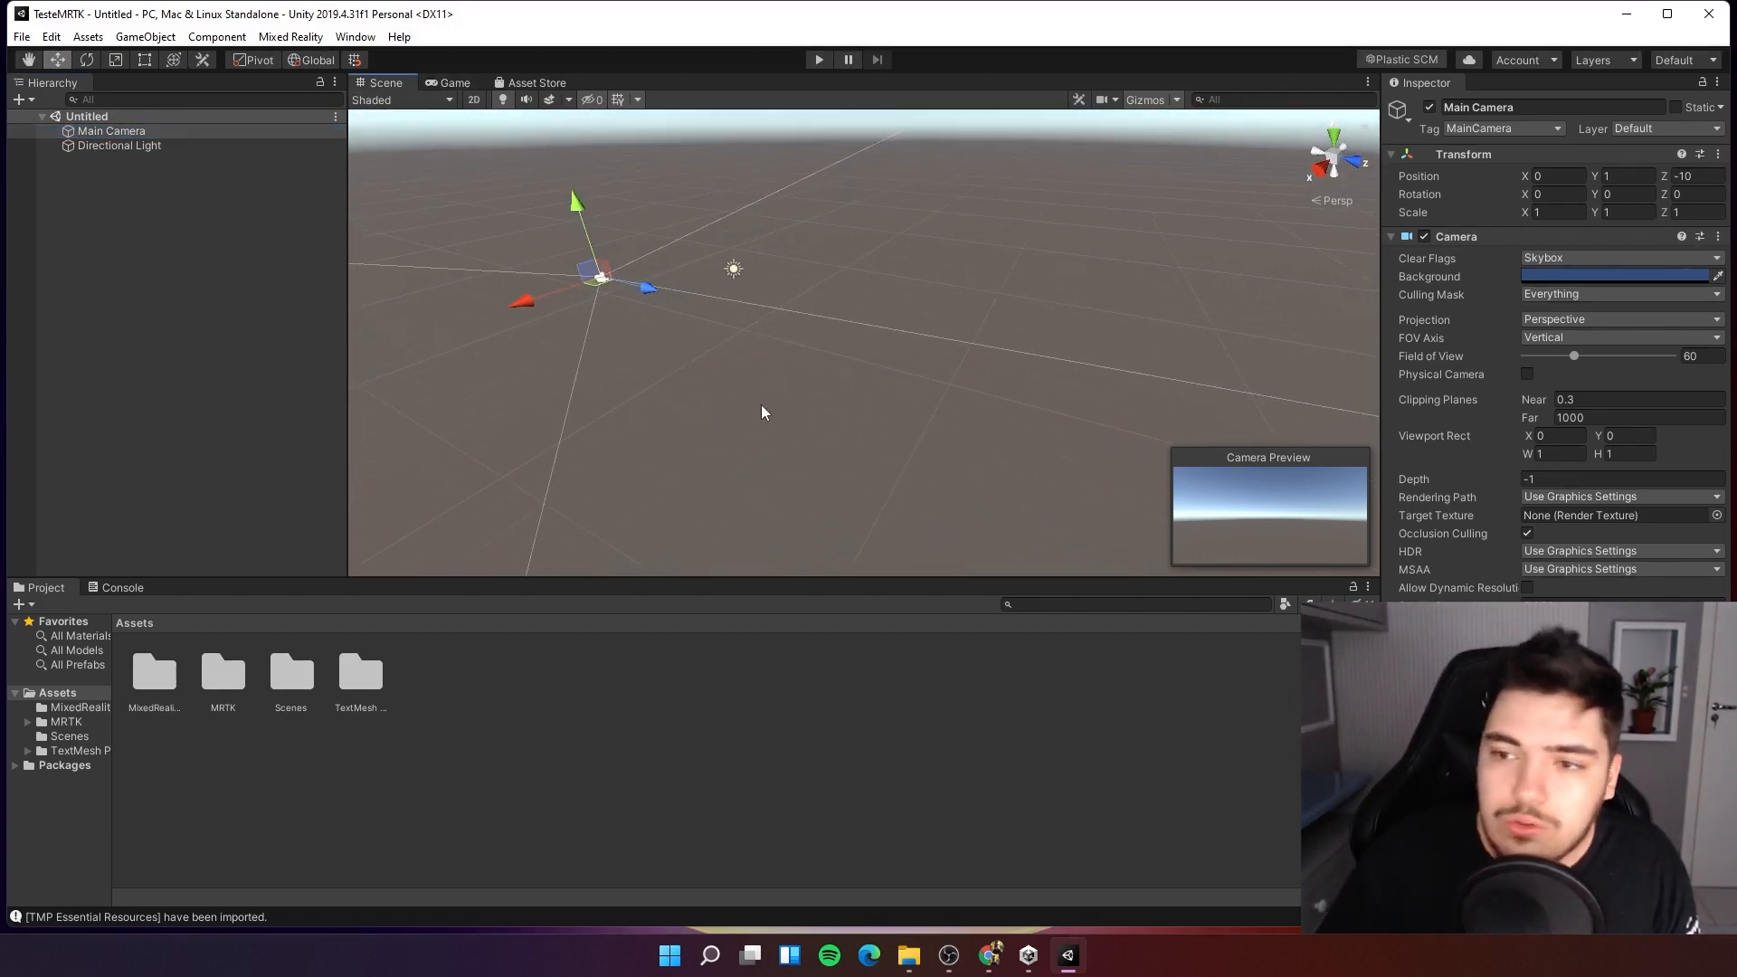
{"action": "left_click", "coordinate": [241, 312]}
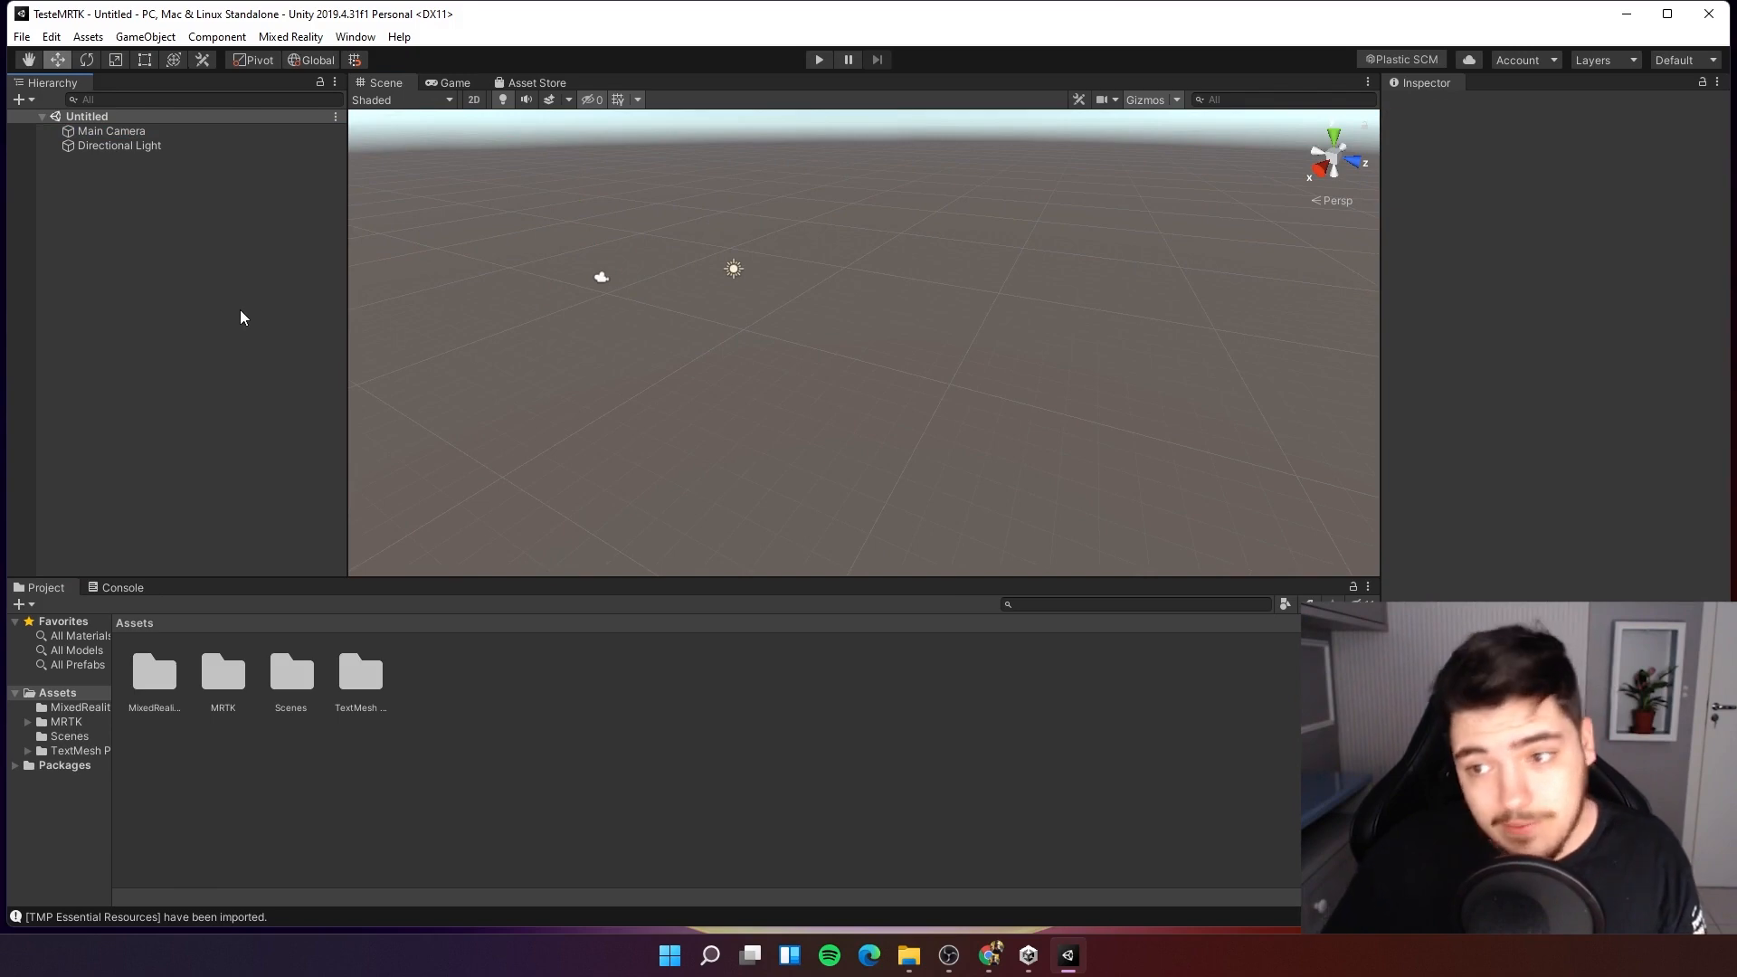
Create a 3D cube object in the scene's hierarchy.
{"action": "right_click", "coordinate": [240, 311]}
{"action": "left_click", "coordinate": [228, 356]}
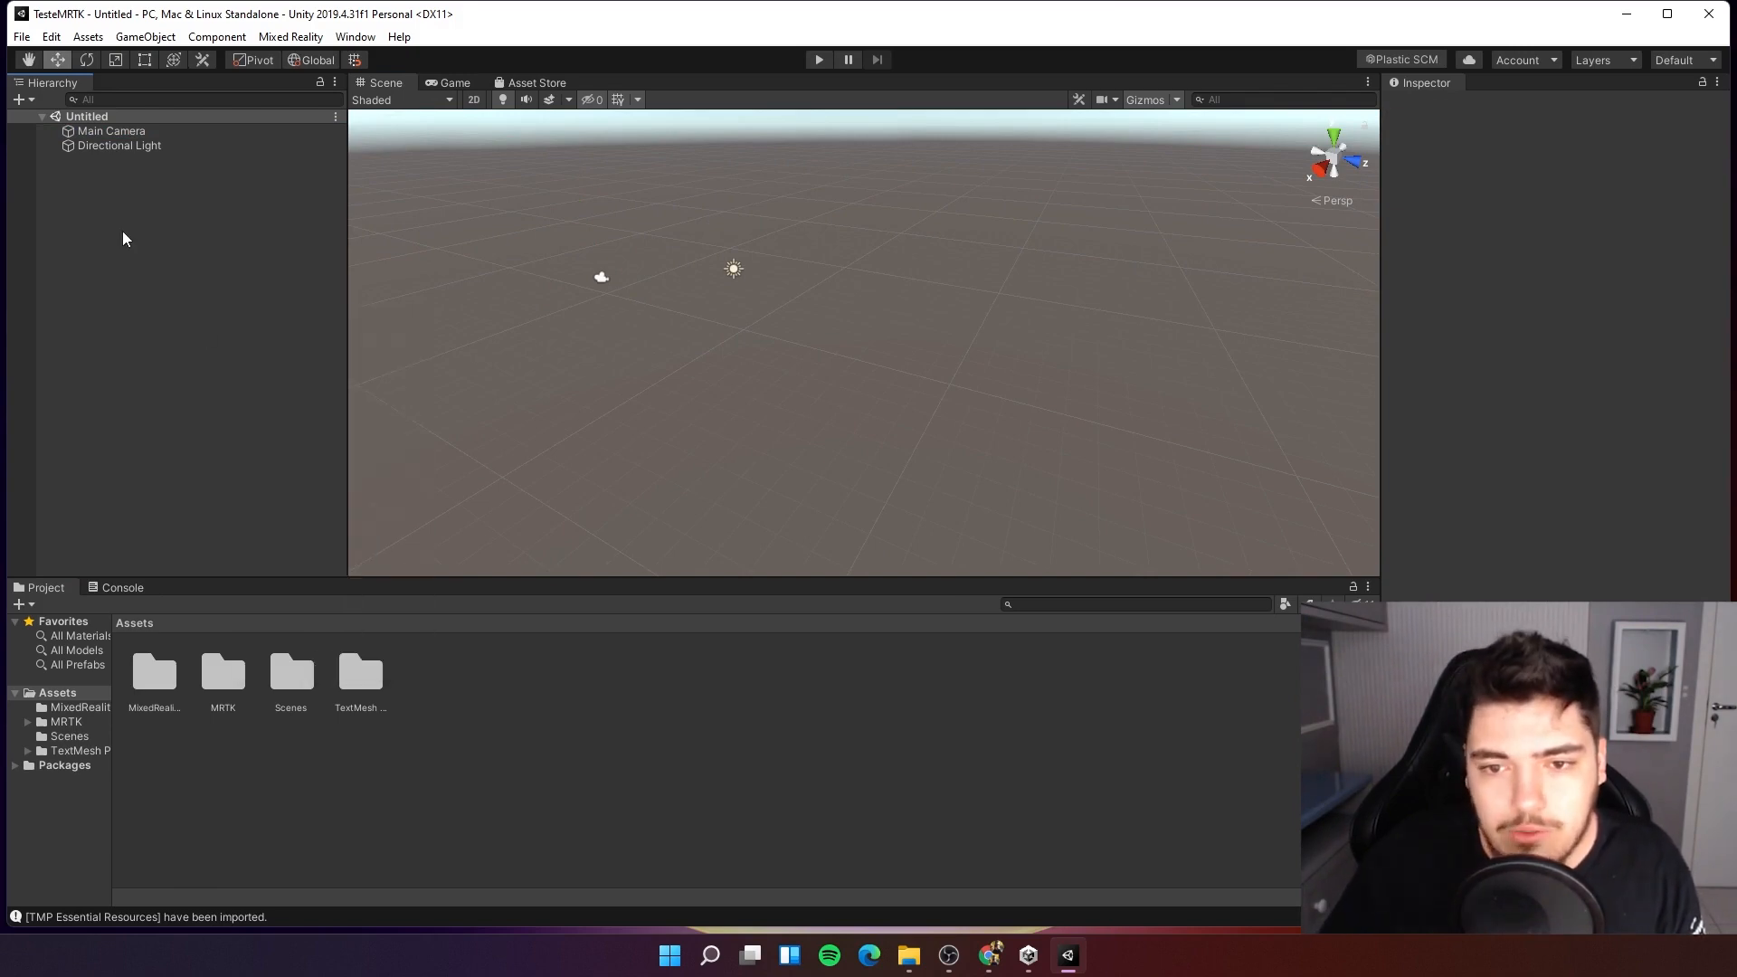
{"action": "right_click", "coordinate": [105, 190]}
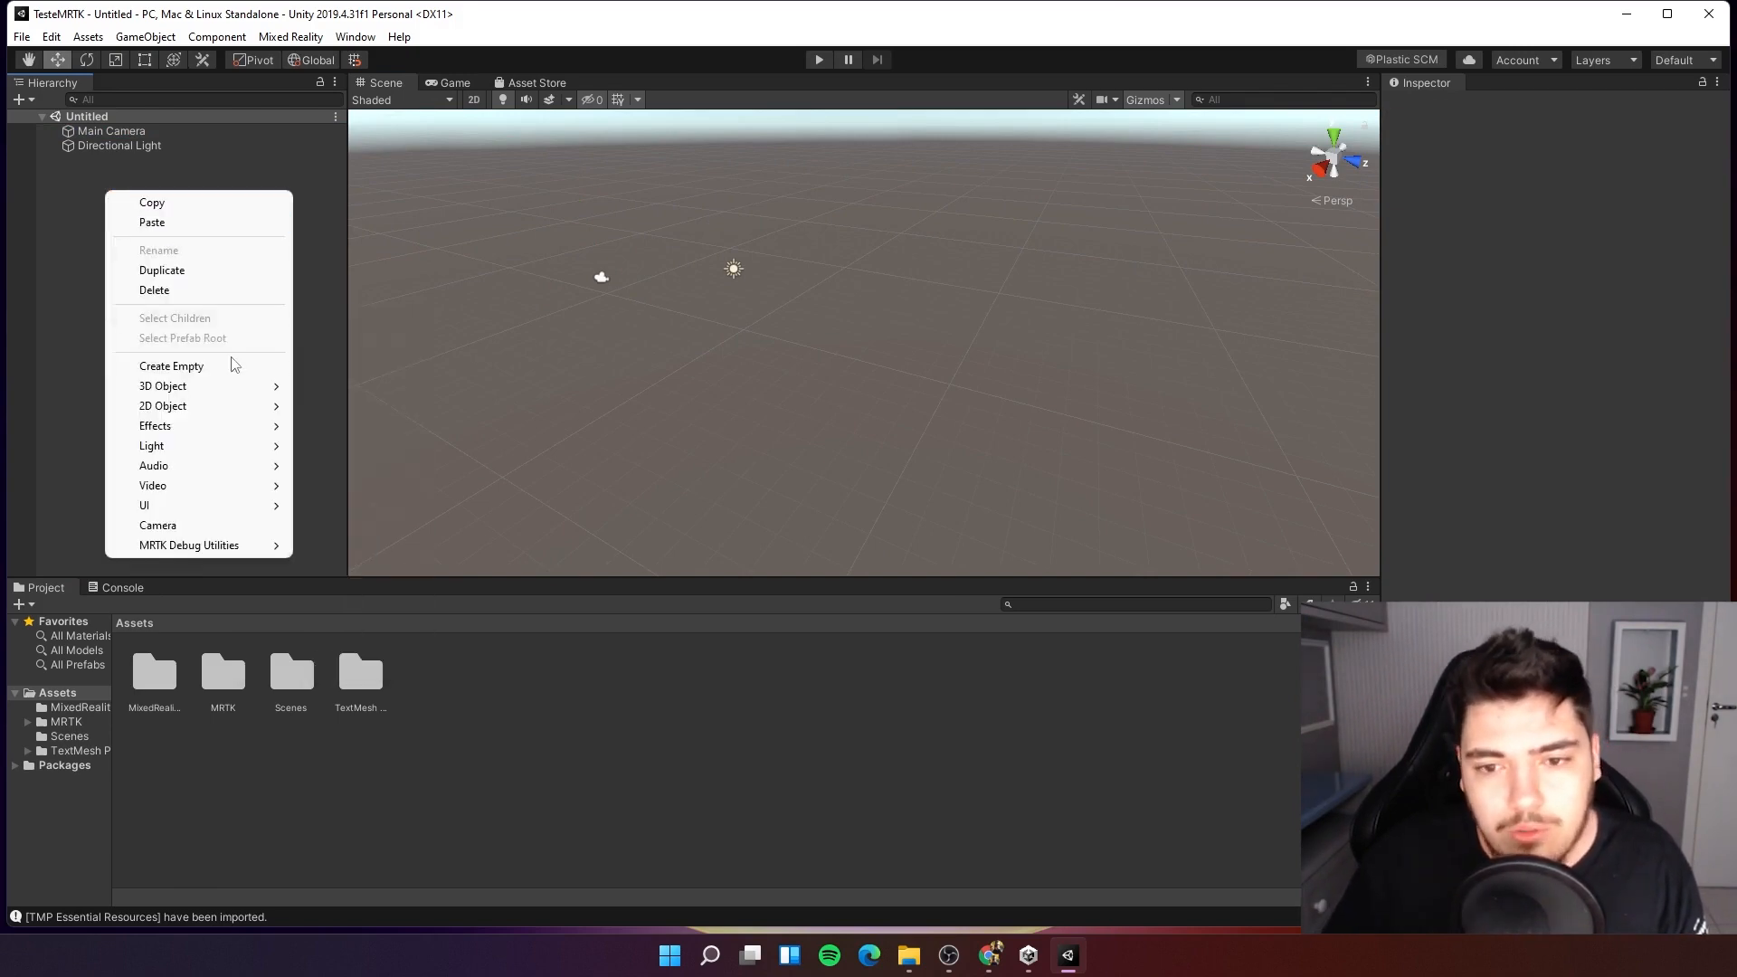
{"action": "mouse_move", "coordinate": [168, 395]}
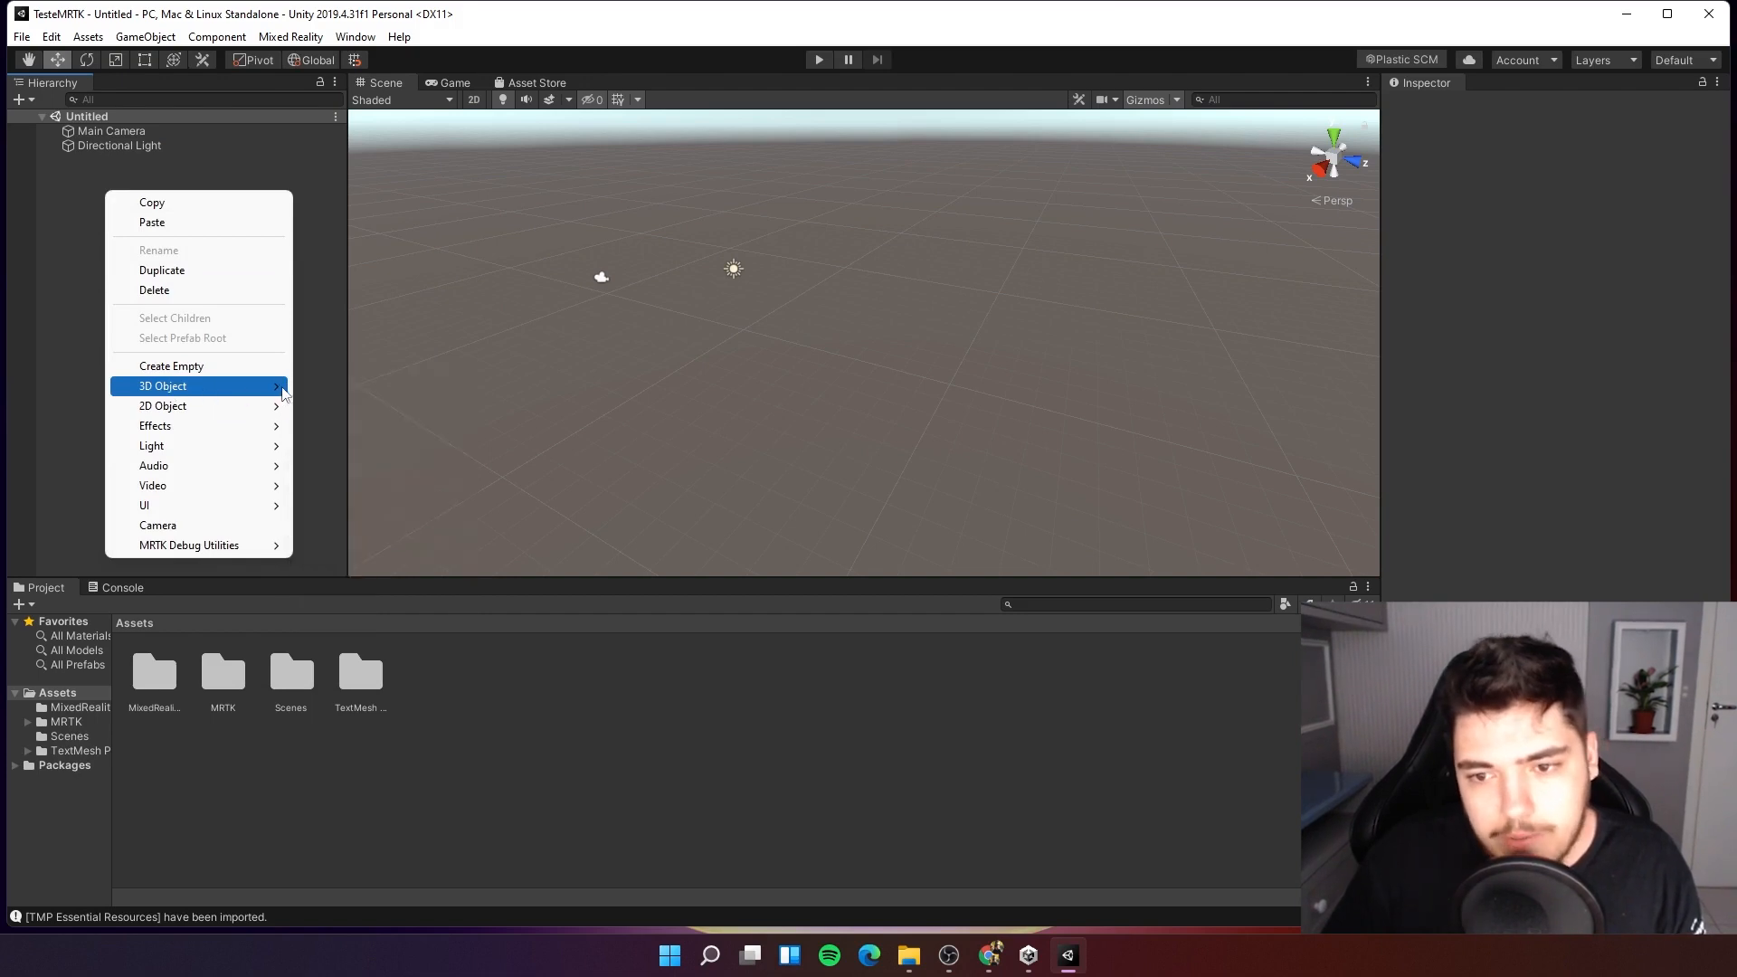
{"action": "left_click", "coordinate": [344, 385]}
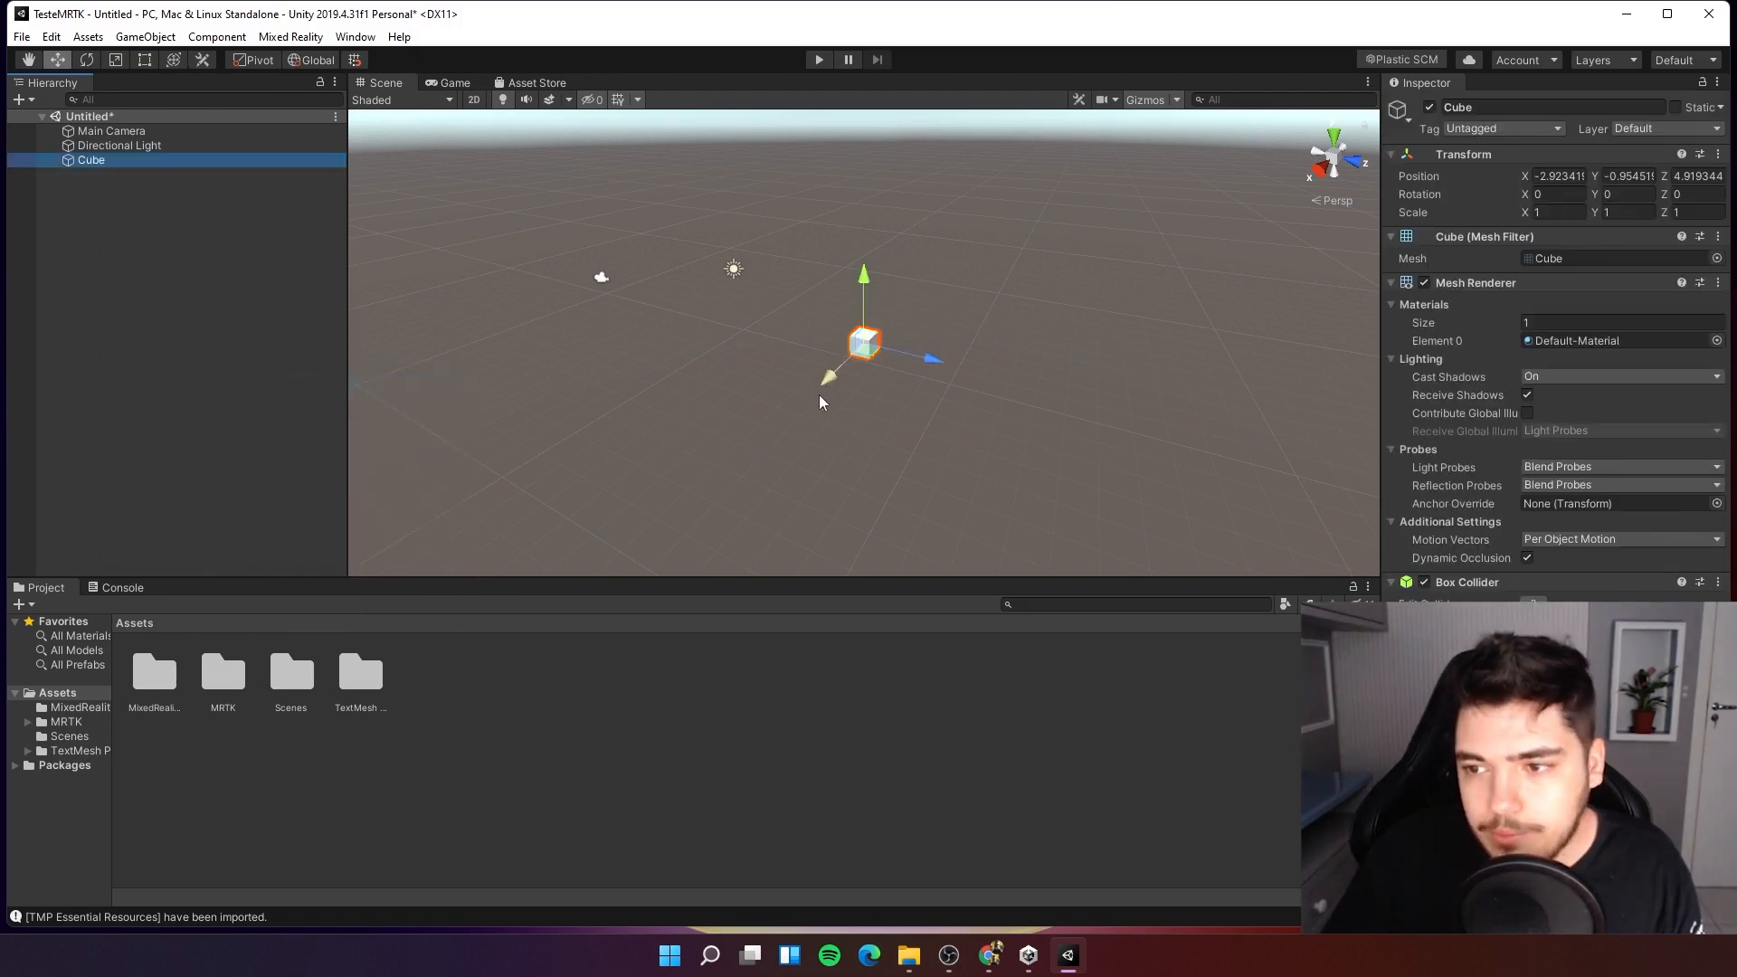
Set the cube's position to X 0, Y 0, Z 0.
{"action": "left_click", "coordinate": [1553, 176]}
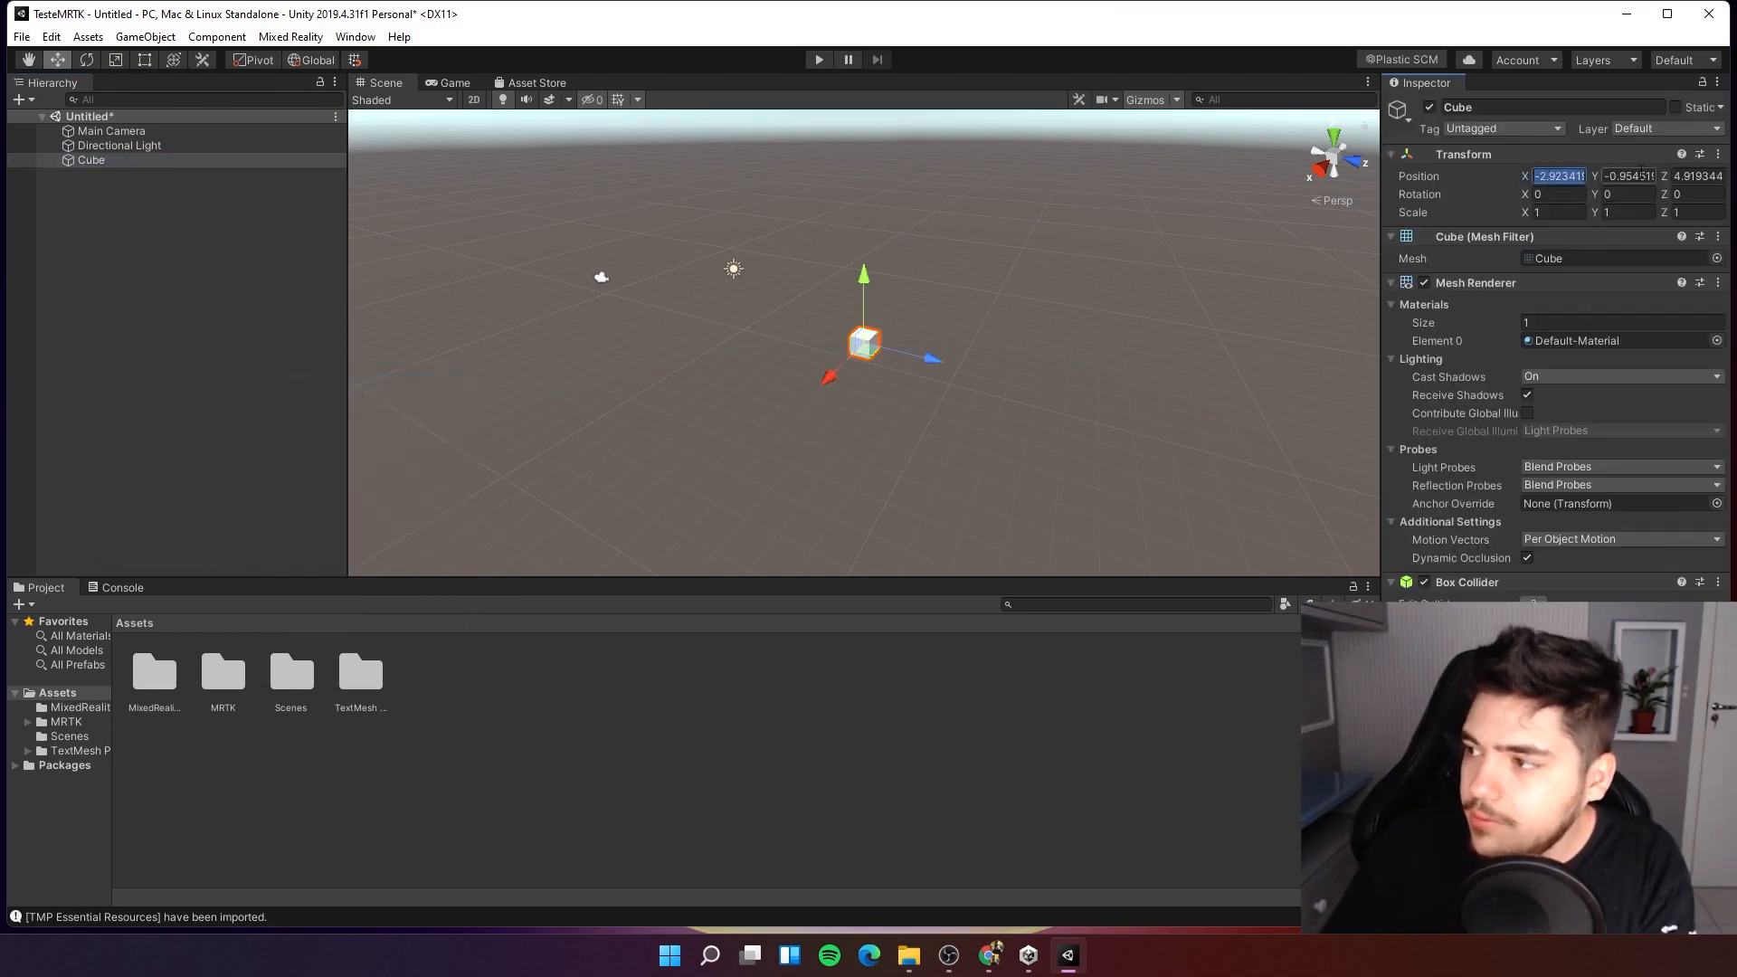
{"action": "type", "text": "0"}
{"action": "key", "text": "Tab"}
{"action": "type", "text": "0"}
{"action": "key", "text": "Tab"}
{"action": "type", "text": "0"}
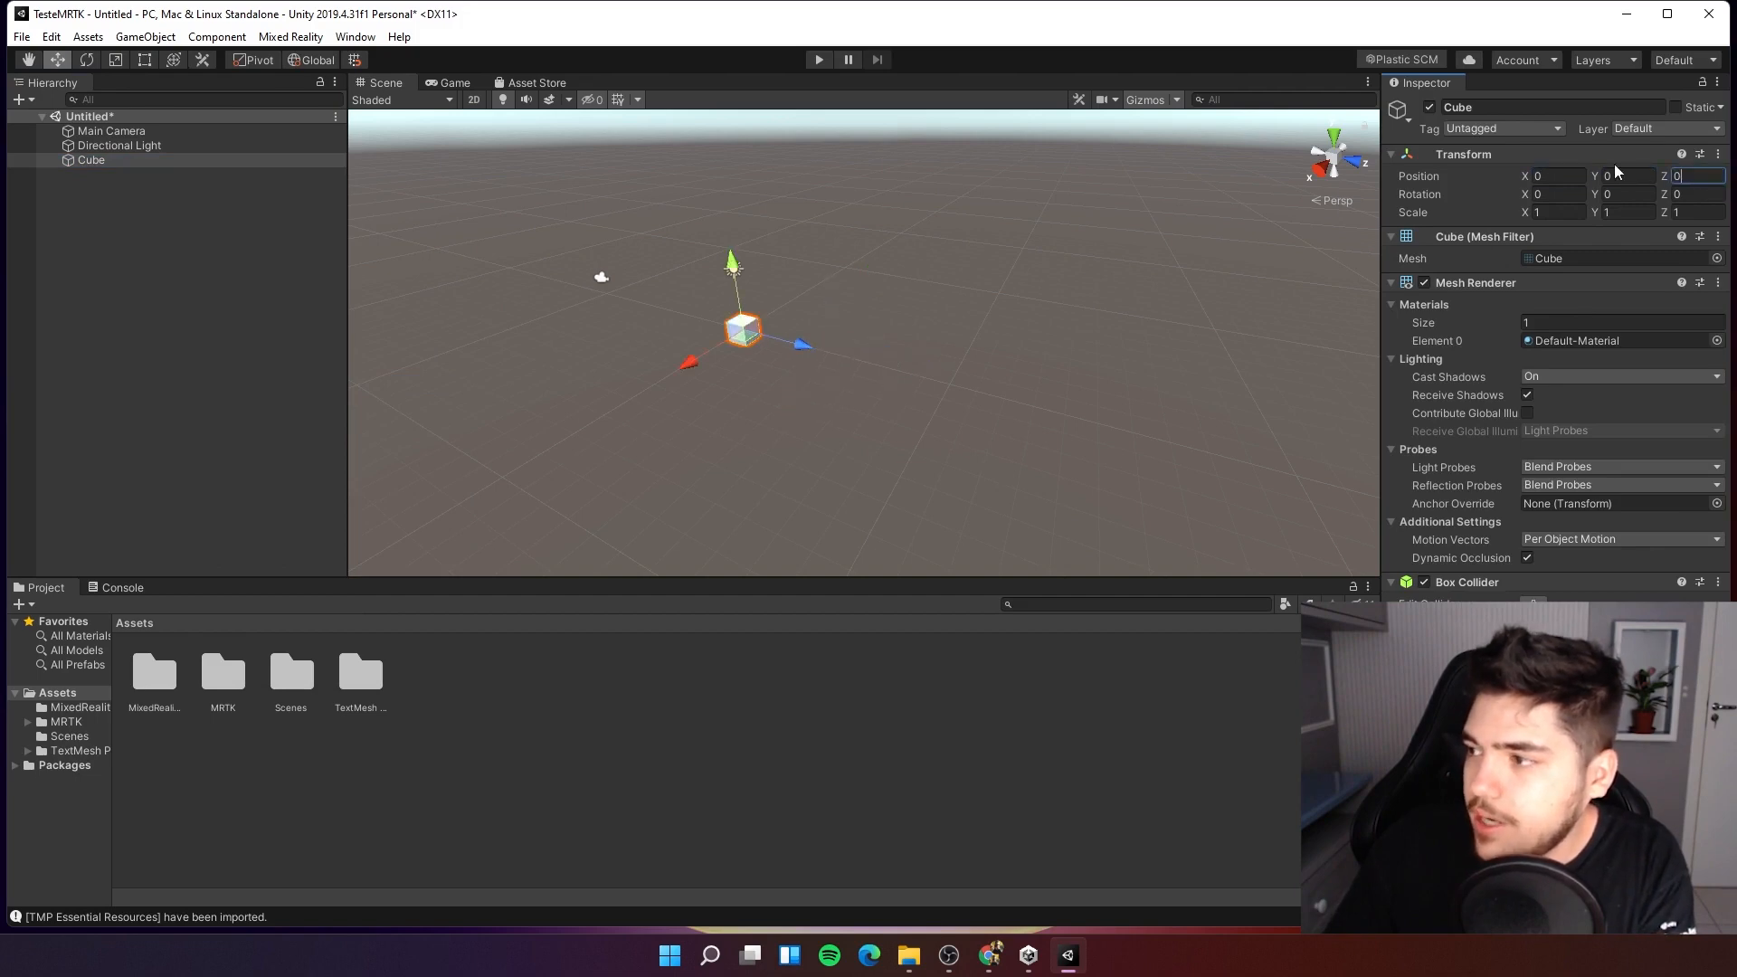
{"action": "left_click", "coordinate": [1651, 174]}
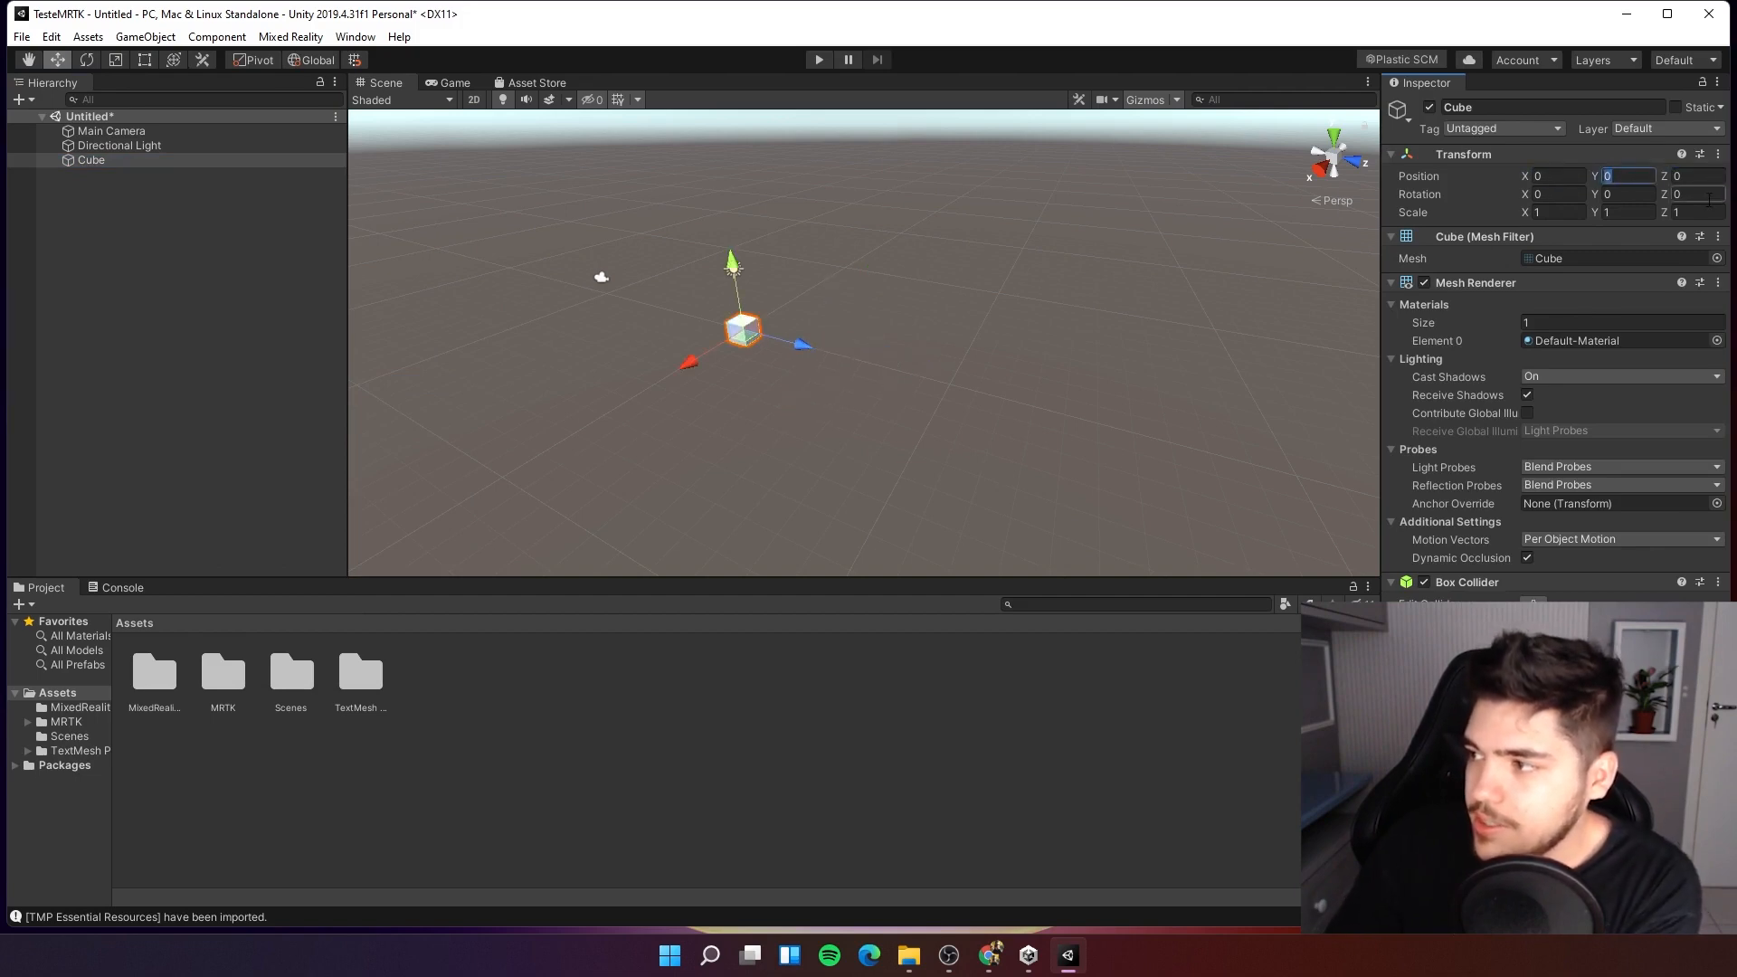
{"action": "left_click_drag", "start_coordinate": [1081, 370], "coordinate": [419, 365], "text": "alt"}
{"action": "left_click", "coordinate": [118, 163]}
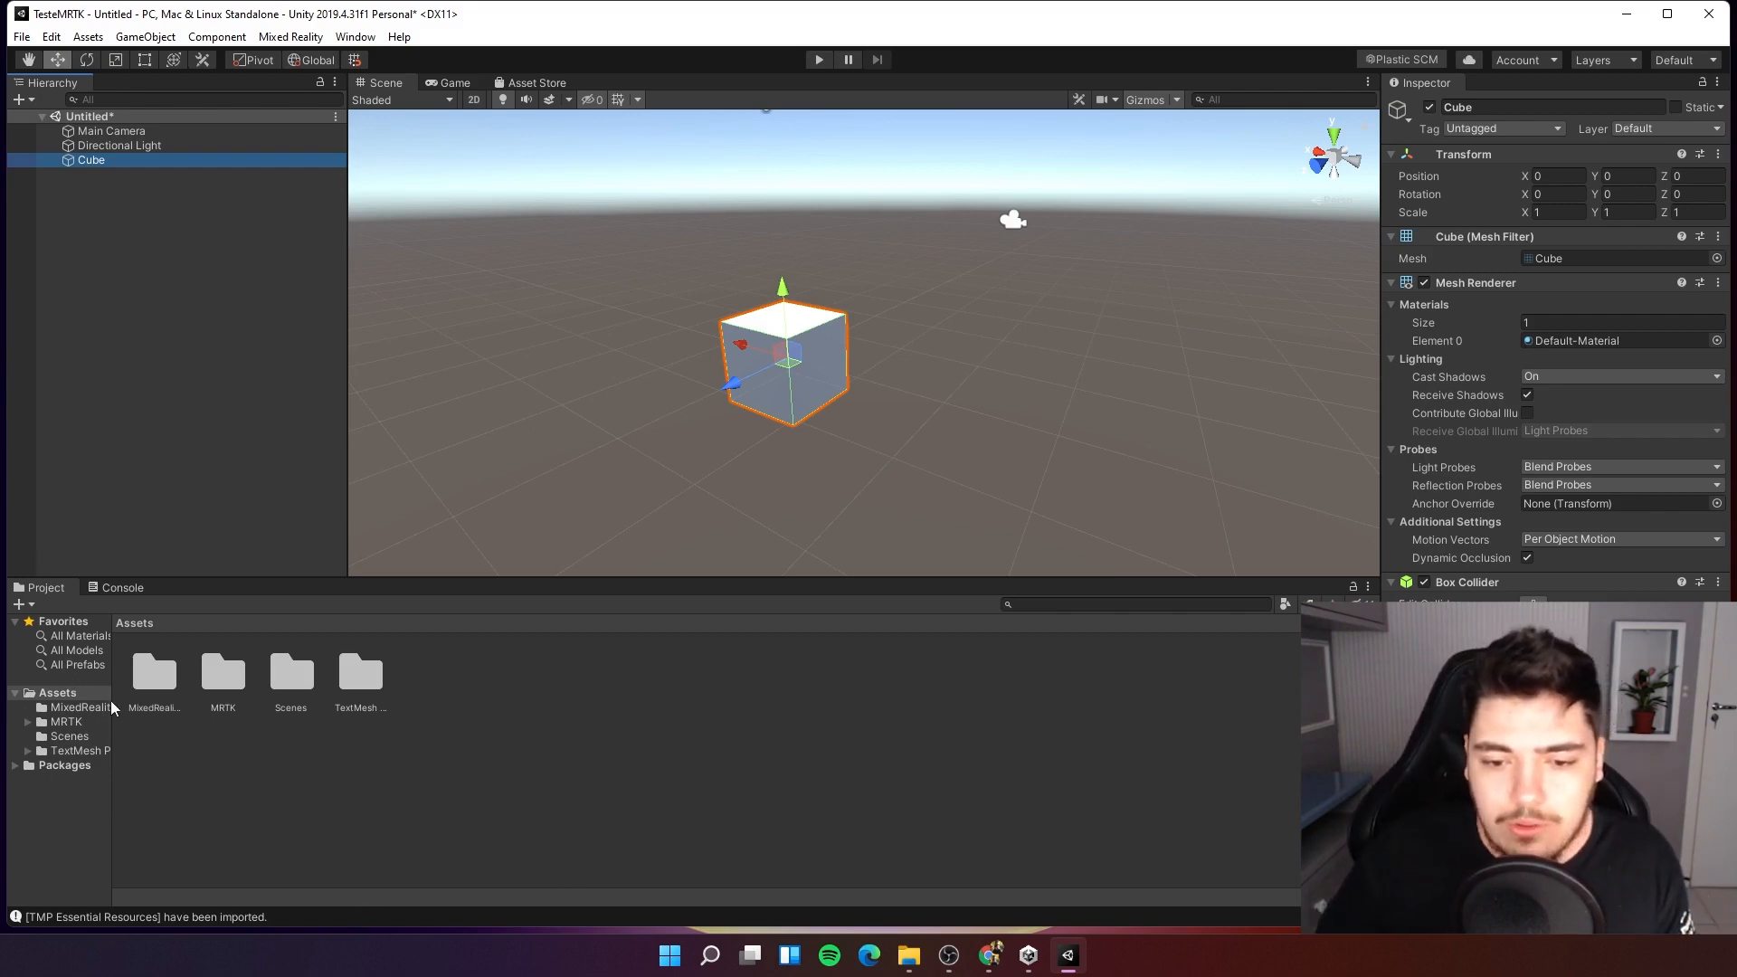
Browse the MRTK and Scenes folders in the project assets.
{"action": "left_click_drag", "start_coordinate": [111, 669], "coordinate": [280, 719]}
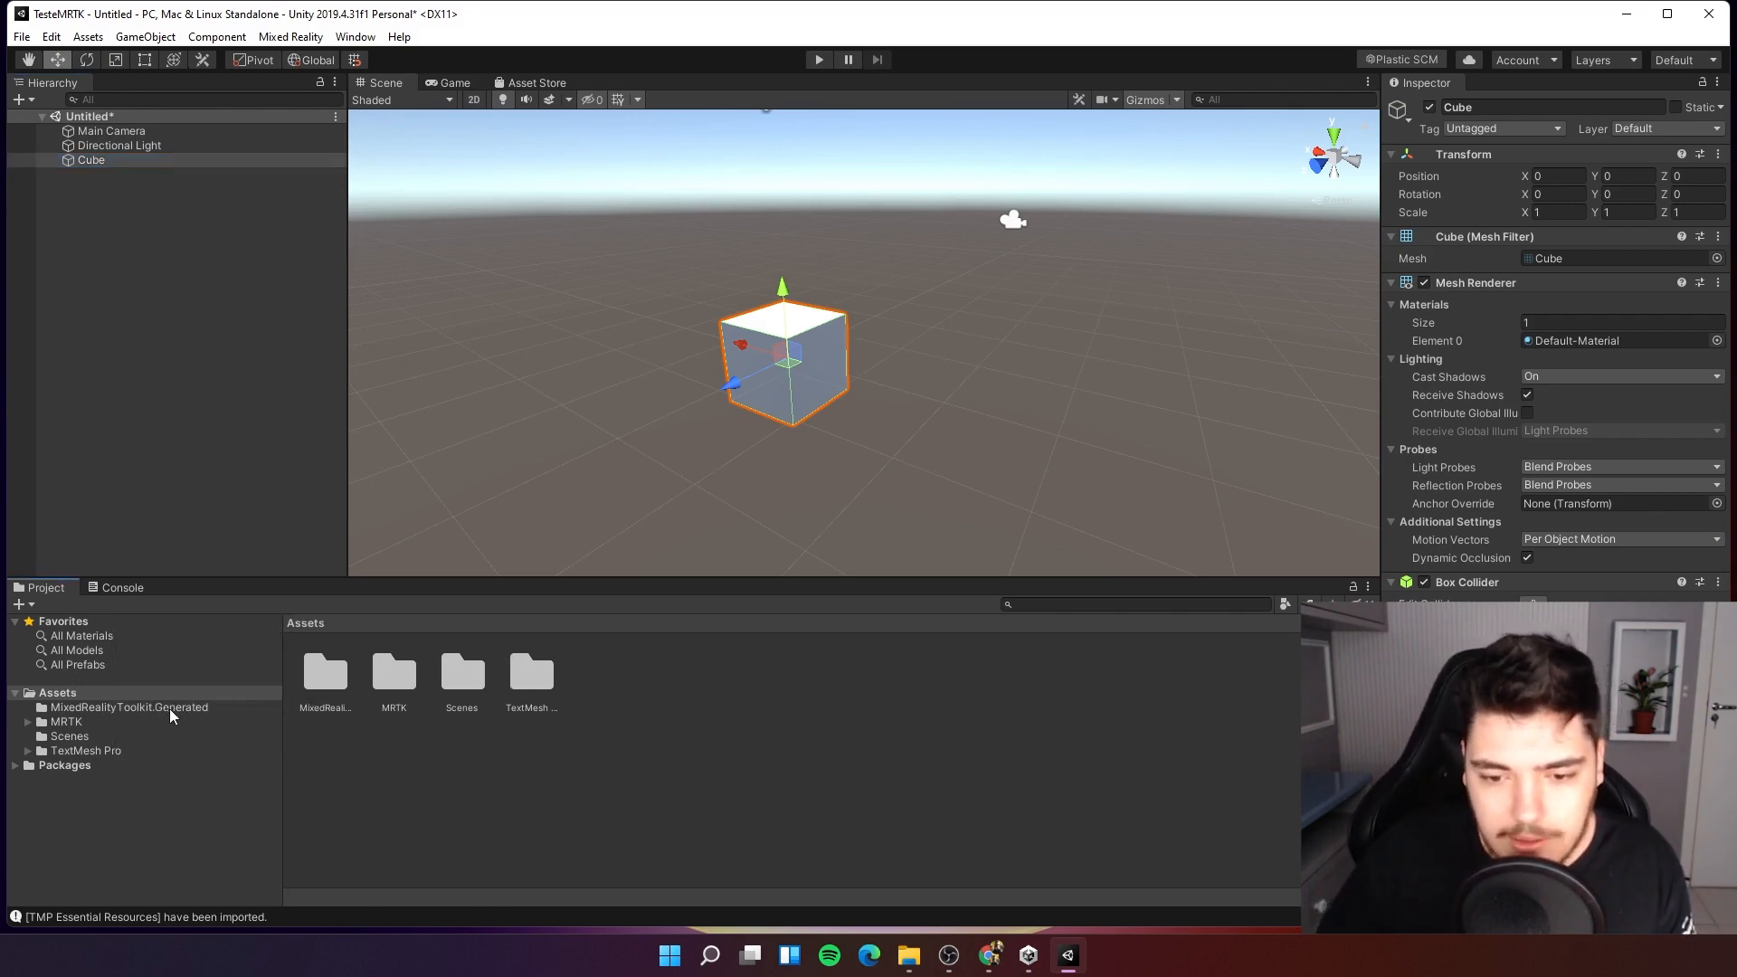
{"action": "left_click", "coordinate": [29, 722]}
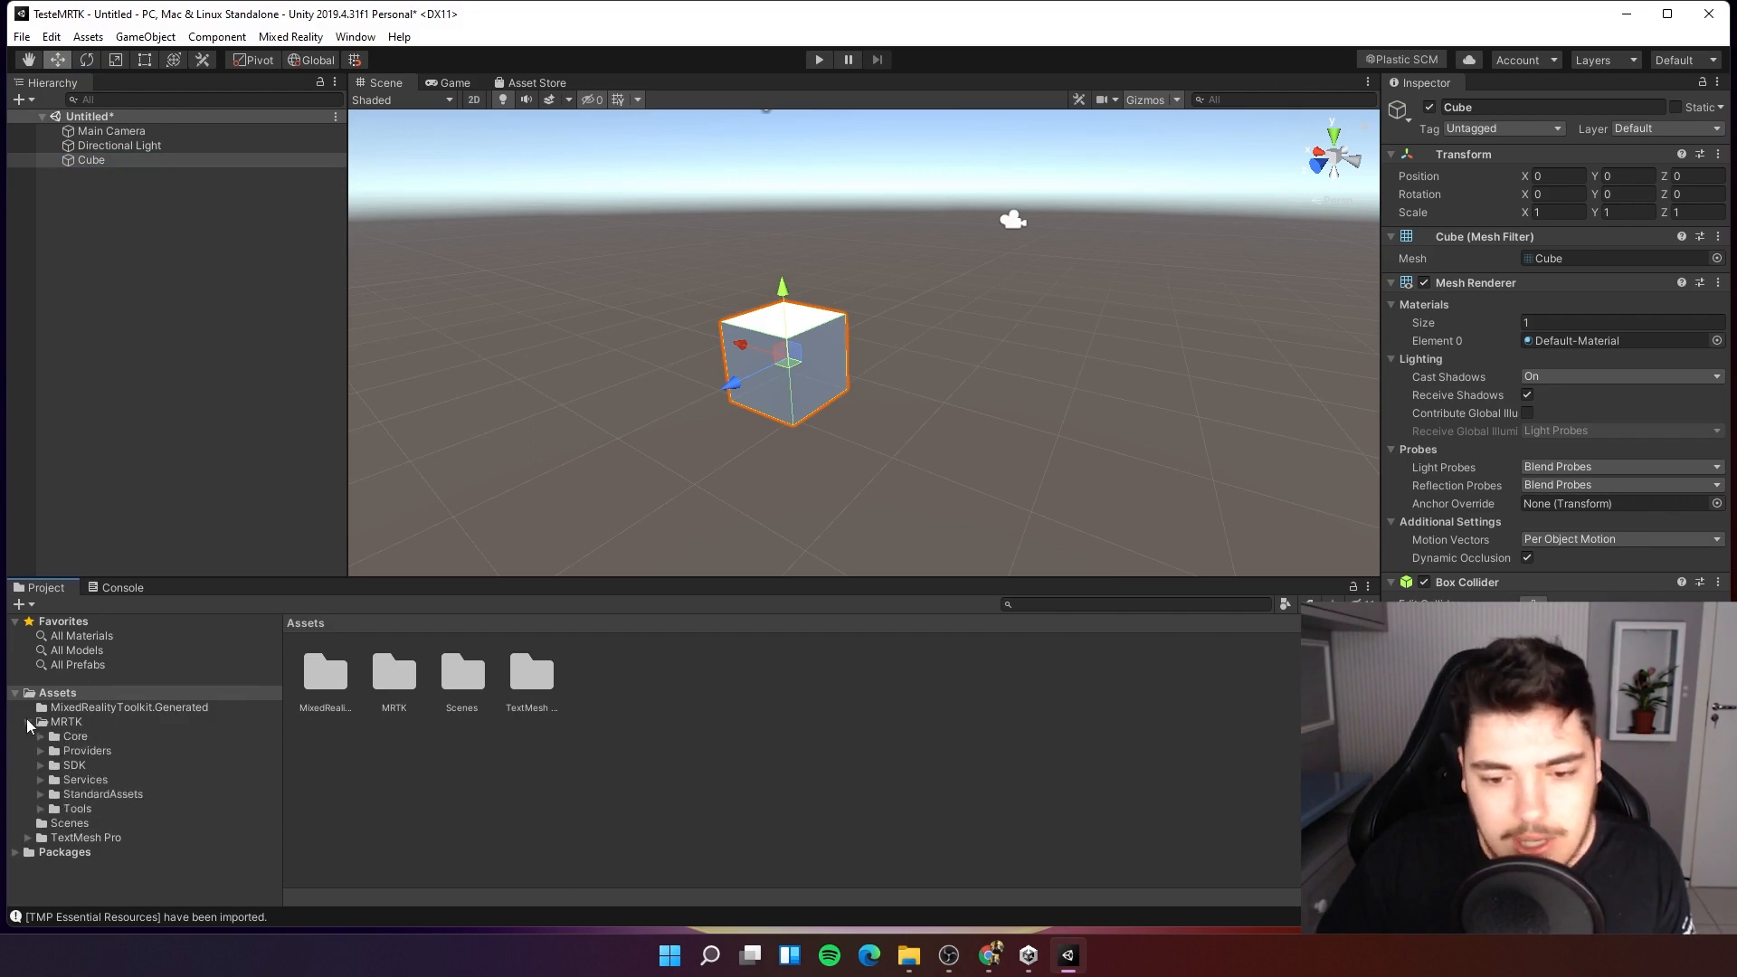
{"action": "left_click", "coordinate": [29, 723]}
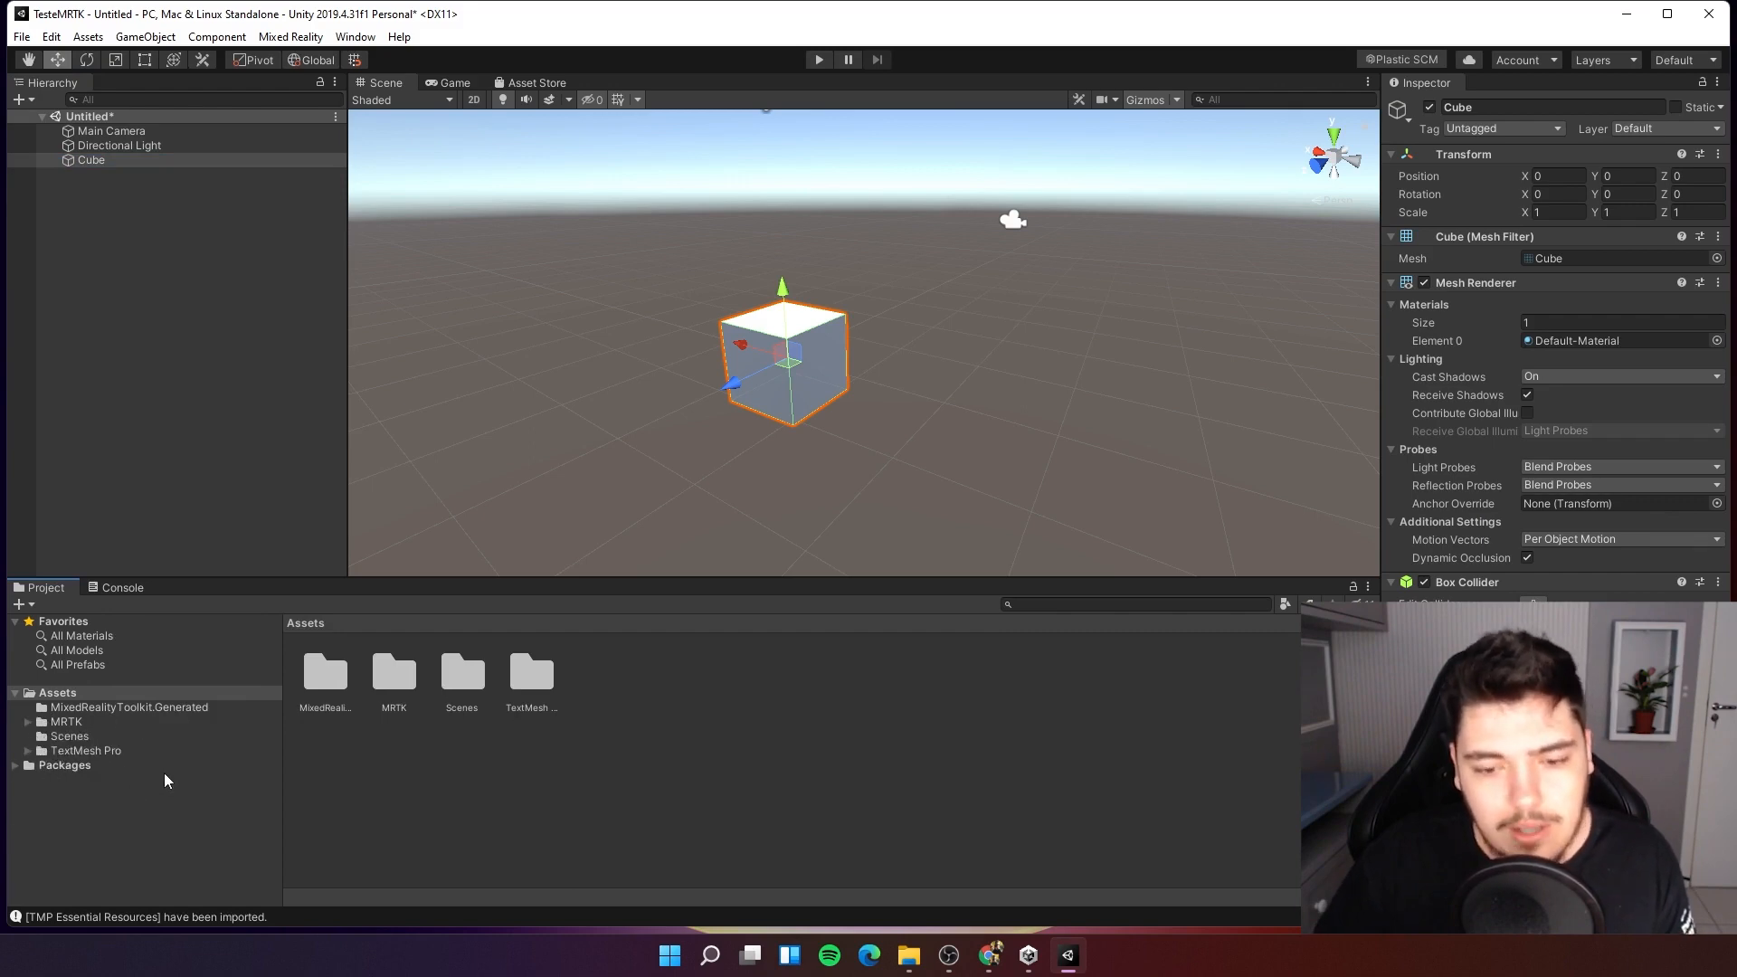
{"action": "left_click", "coordinate": [70, 737]}
{"action": "left_click", "coordinate": [28, 723]}
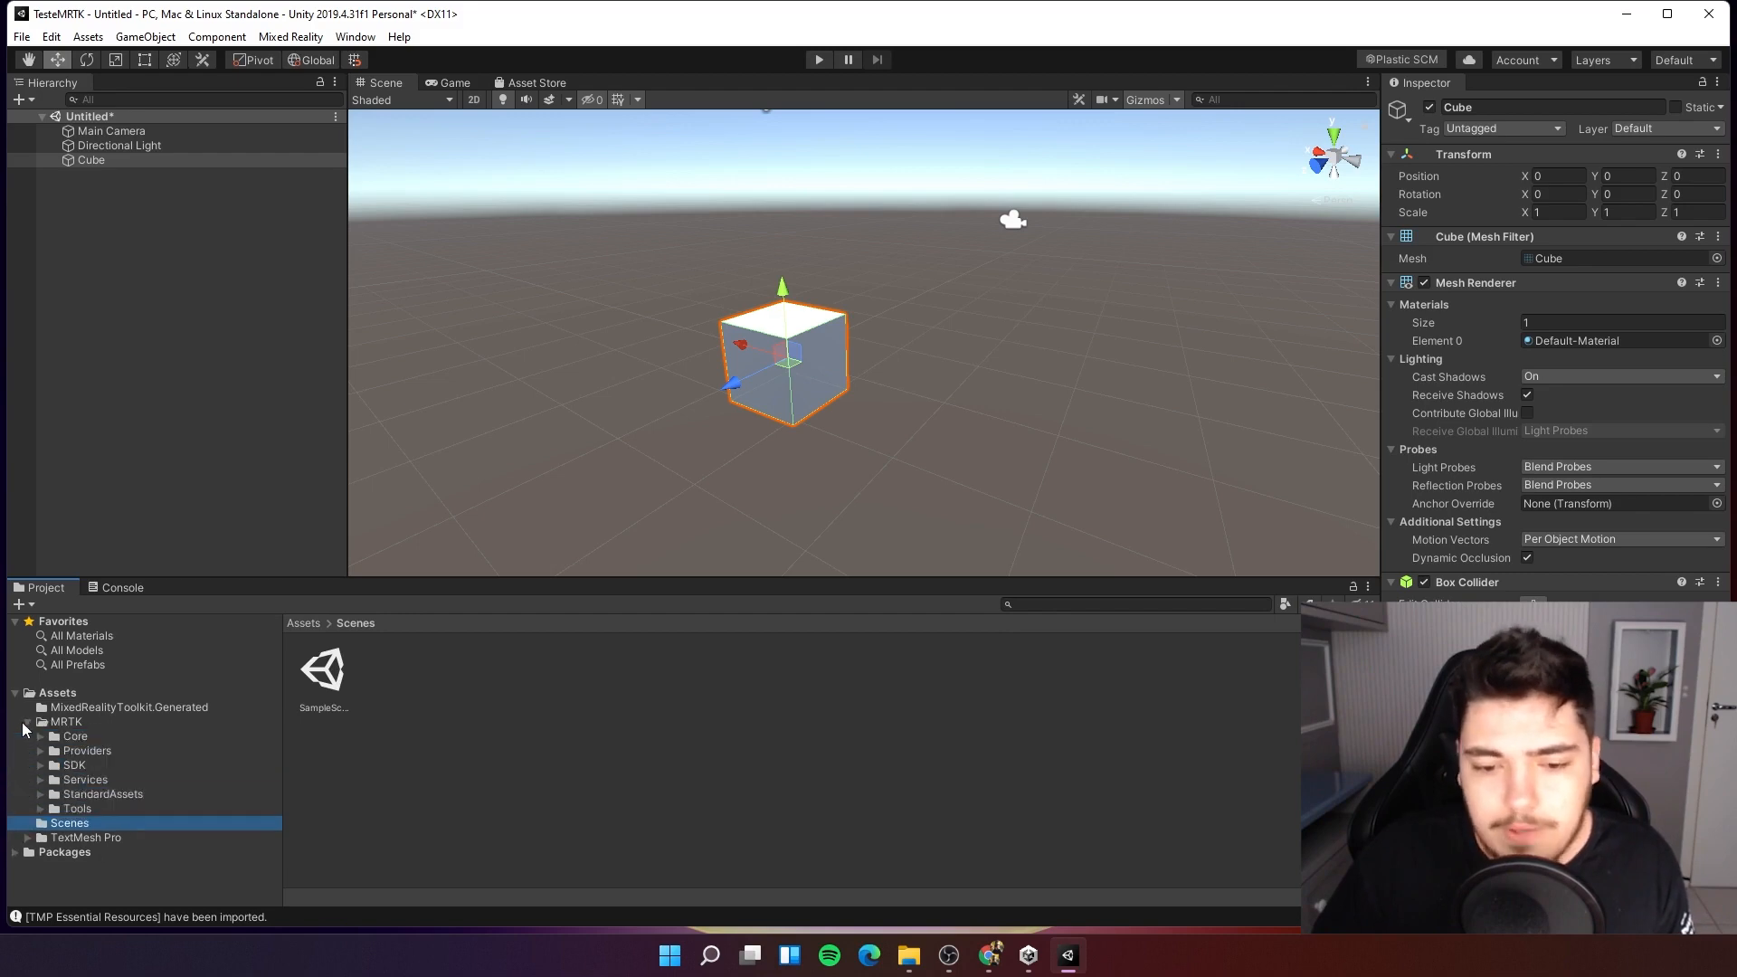
{"action": "left_click", "coordinate": [27, 722]}
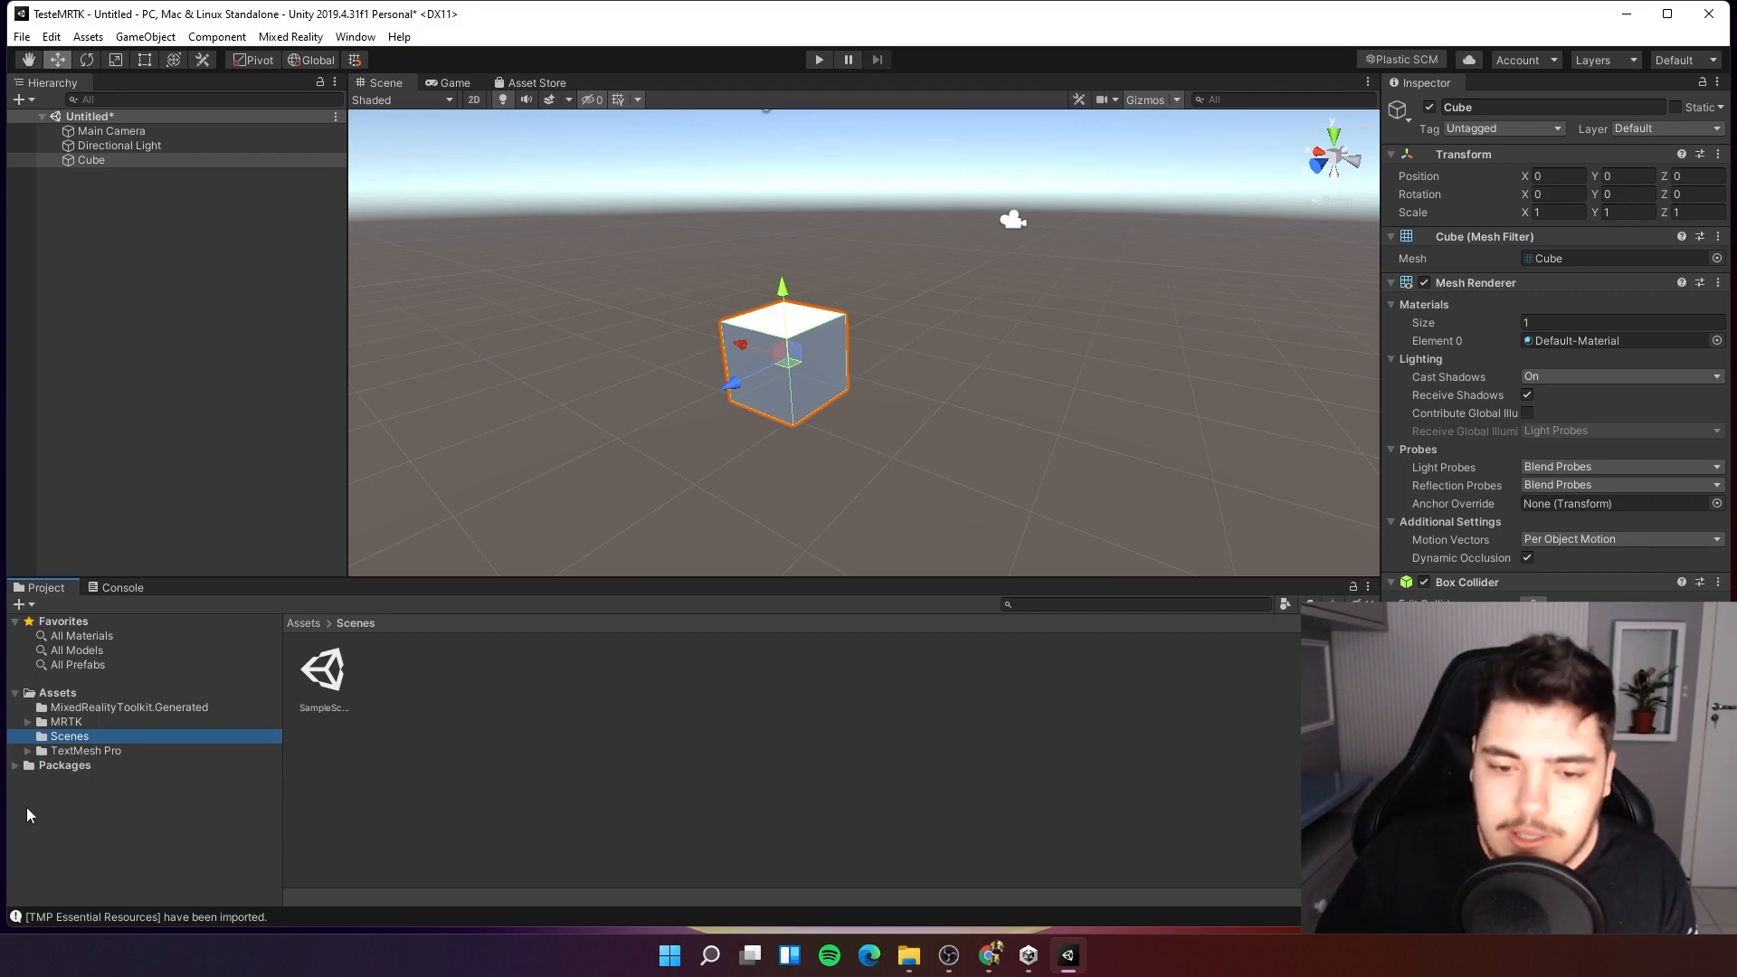
{"action": "left_click", "coordinate": [206, 389]}
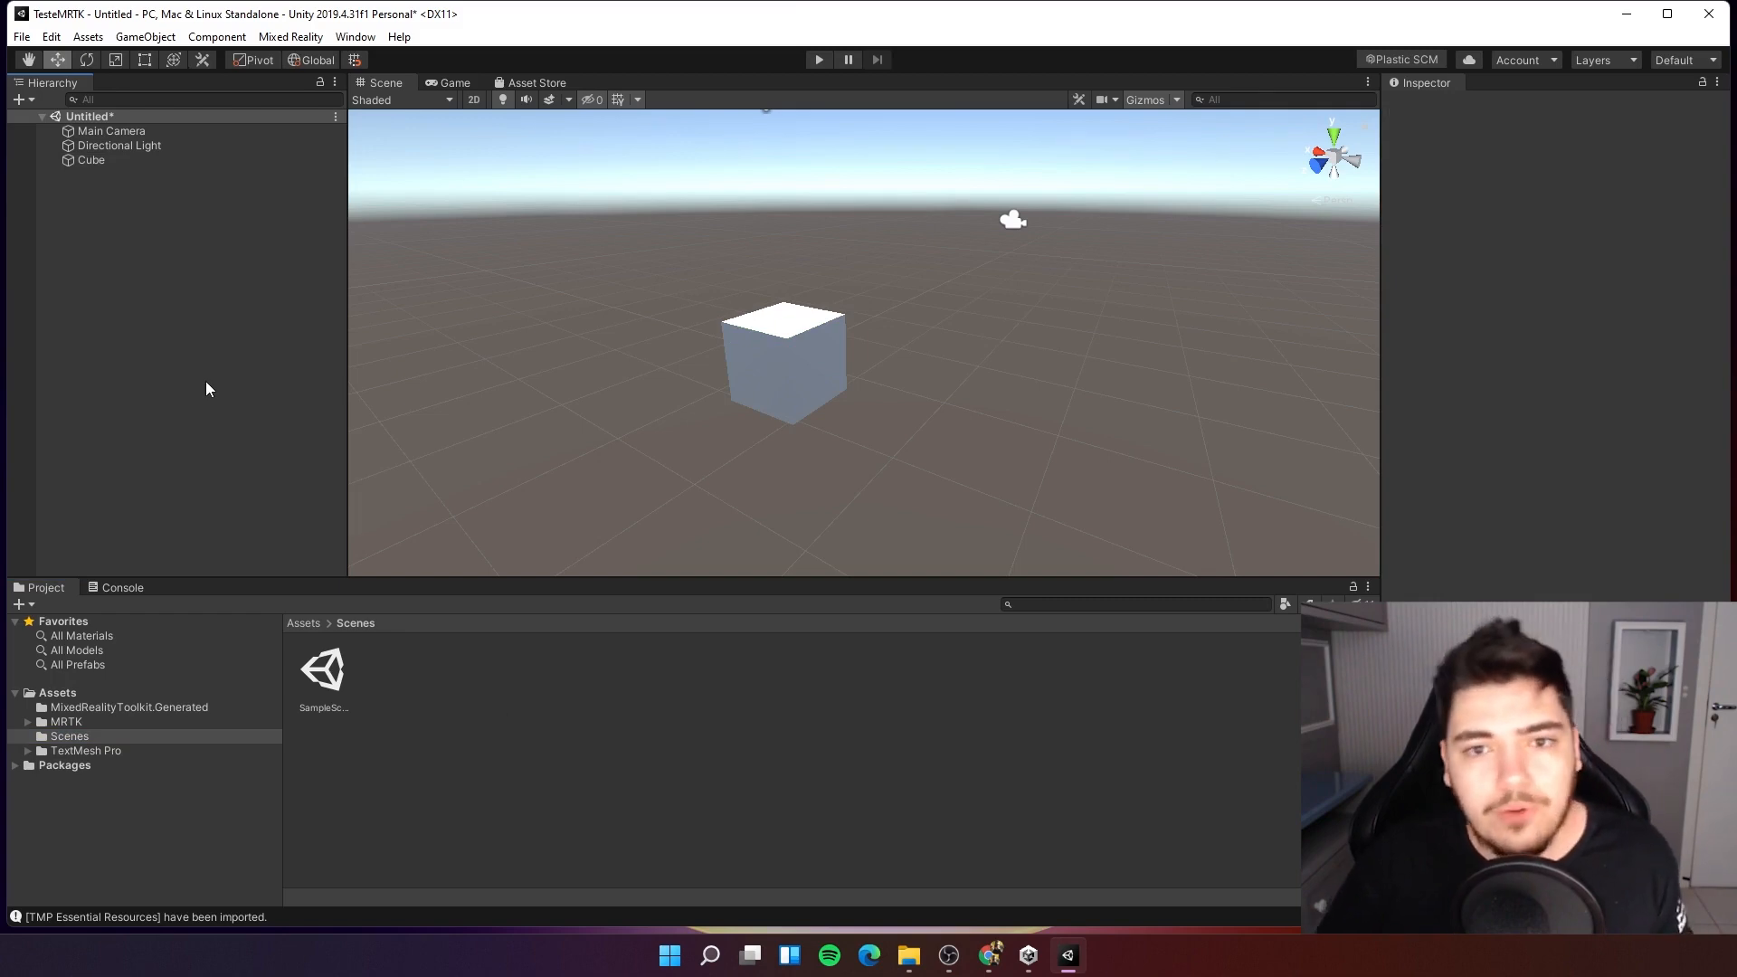
Add the Mixed Reality Toolkit to the scene with Add to Scene and Configure.
{"action": "left_click", "coordinate": [290, 37]}
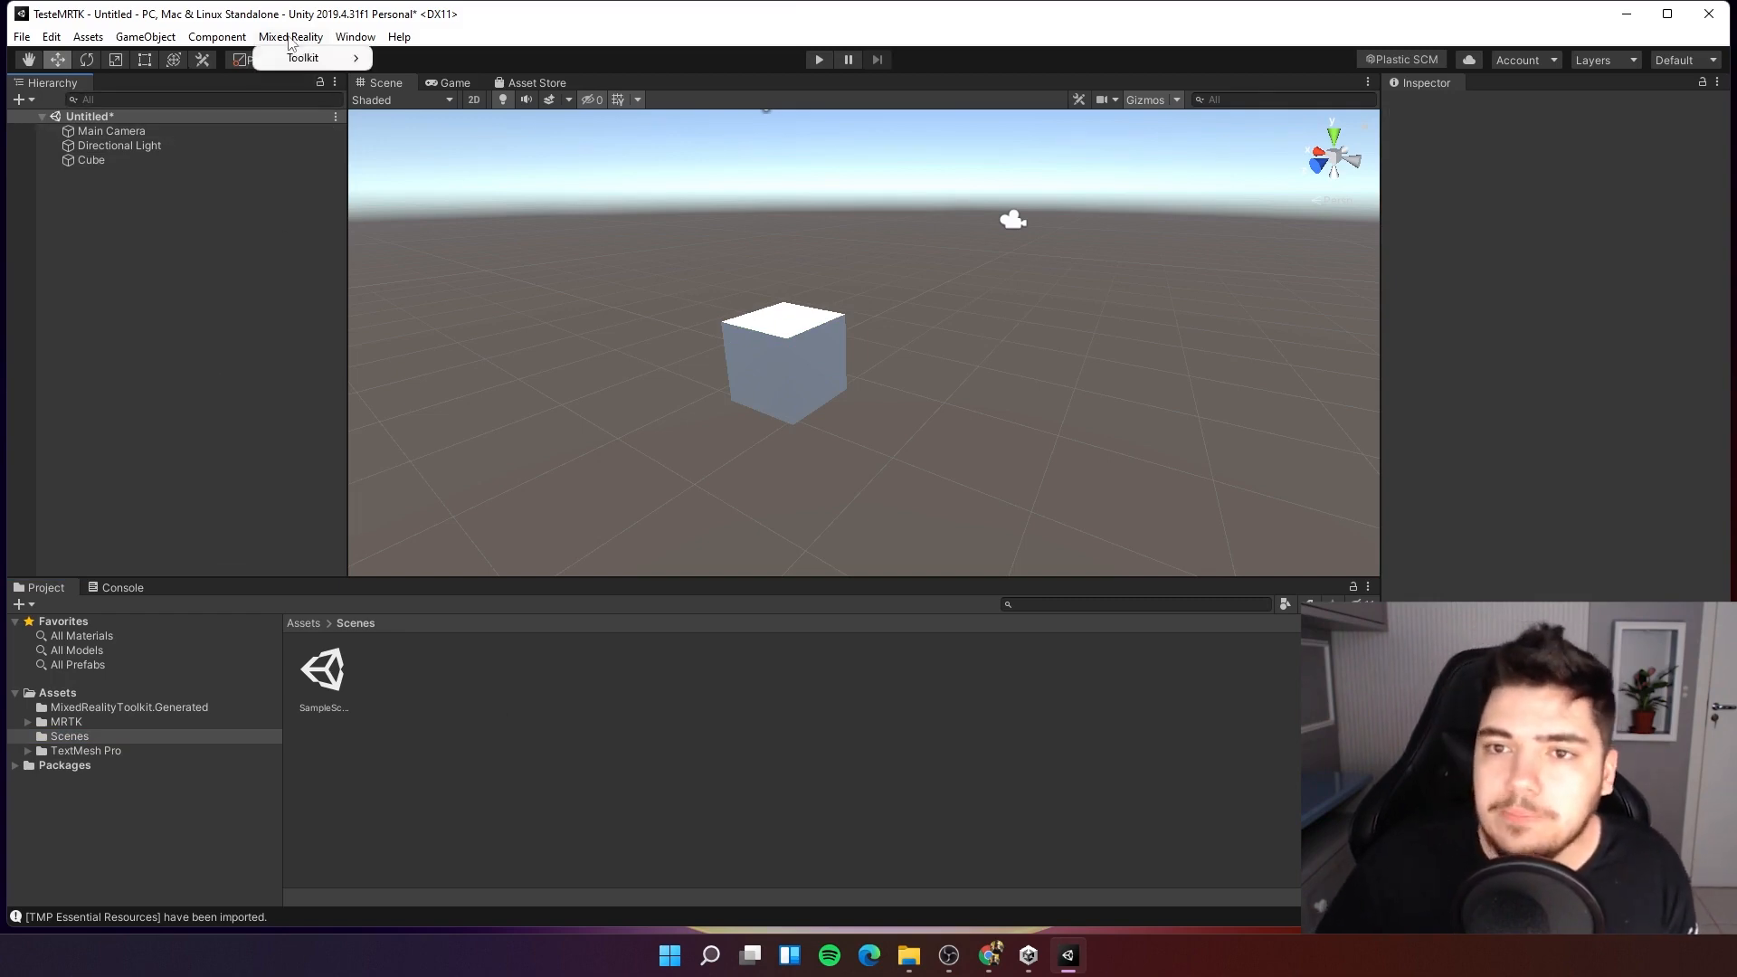
{"action": "left_click", "coordinate": [269, 156]}
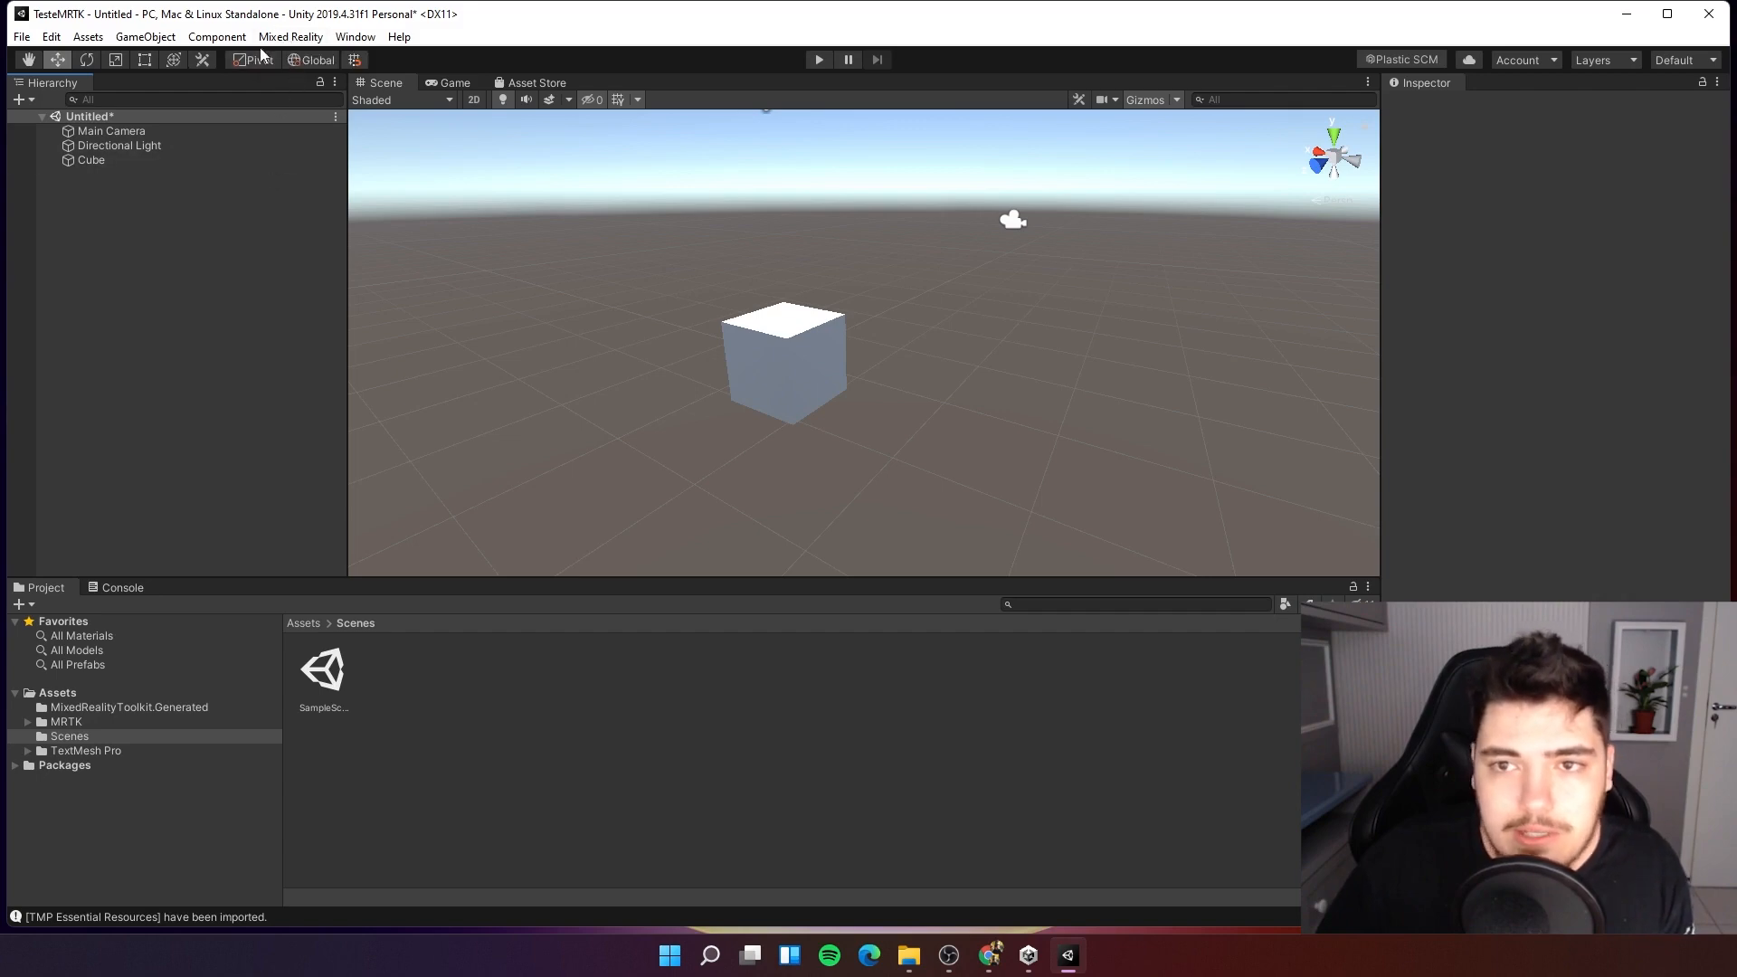
{"action": "left_click", "coordinate": [286, 40]}
{"action": "mouse_move", "coordinate": [287, 59]}
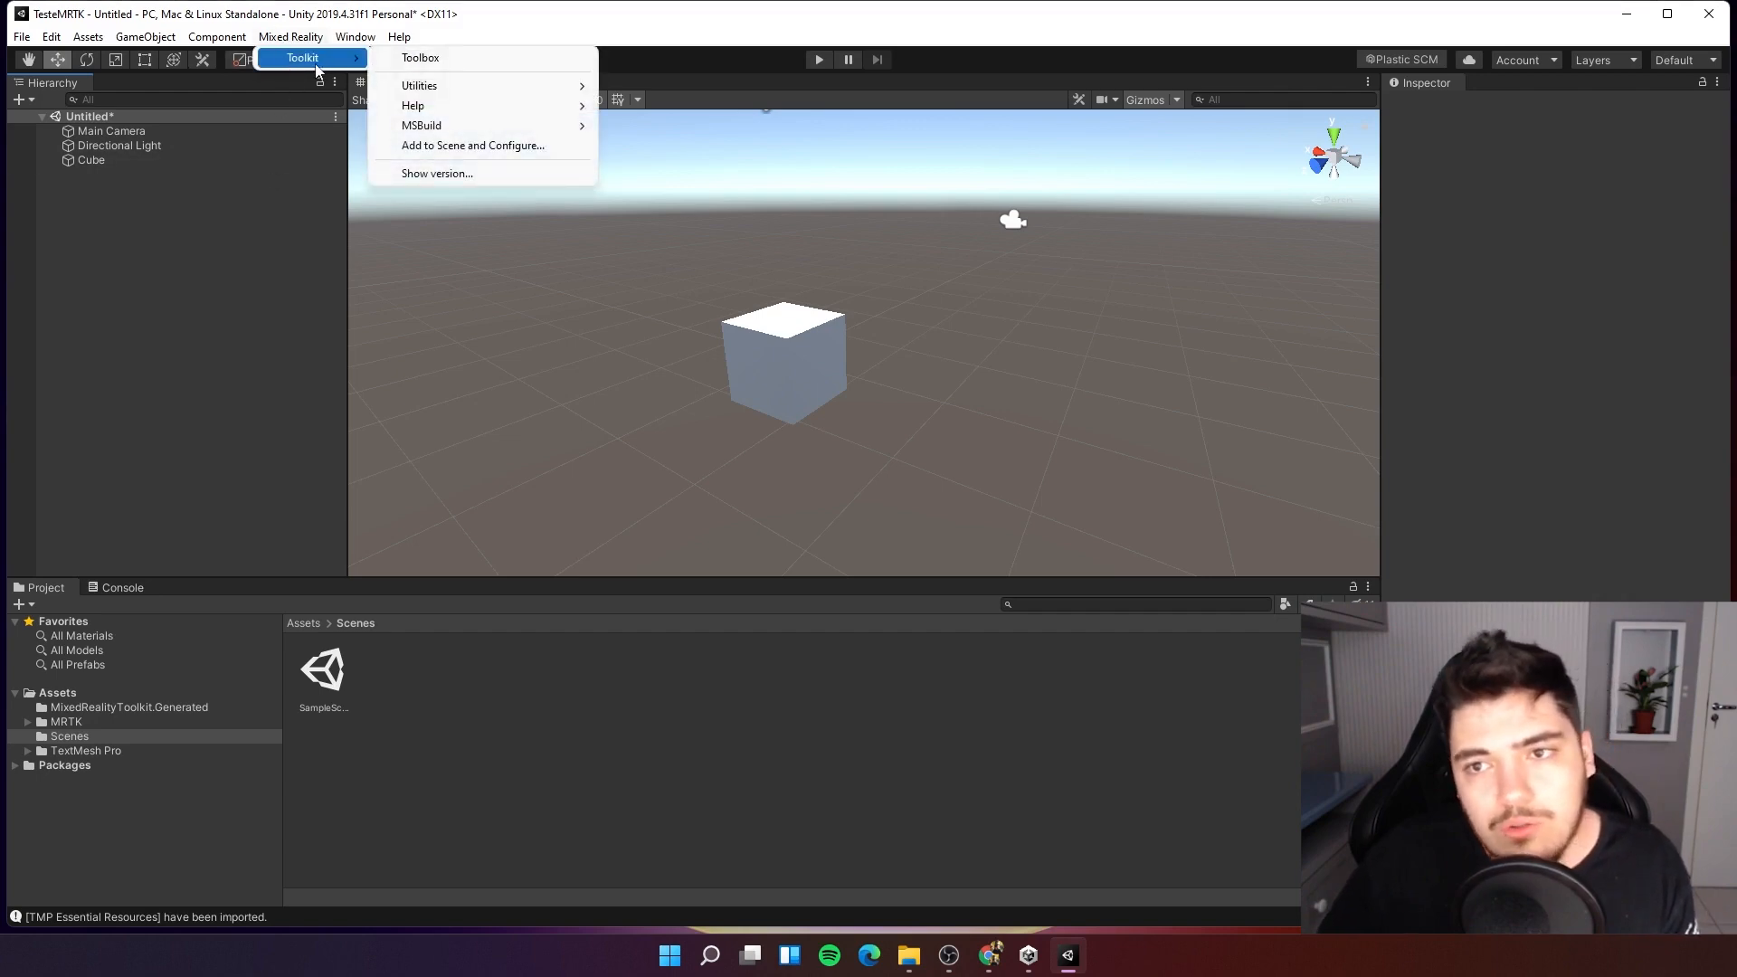
{"action": "left_click", "coordinate": [450, 148]}
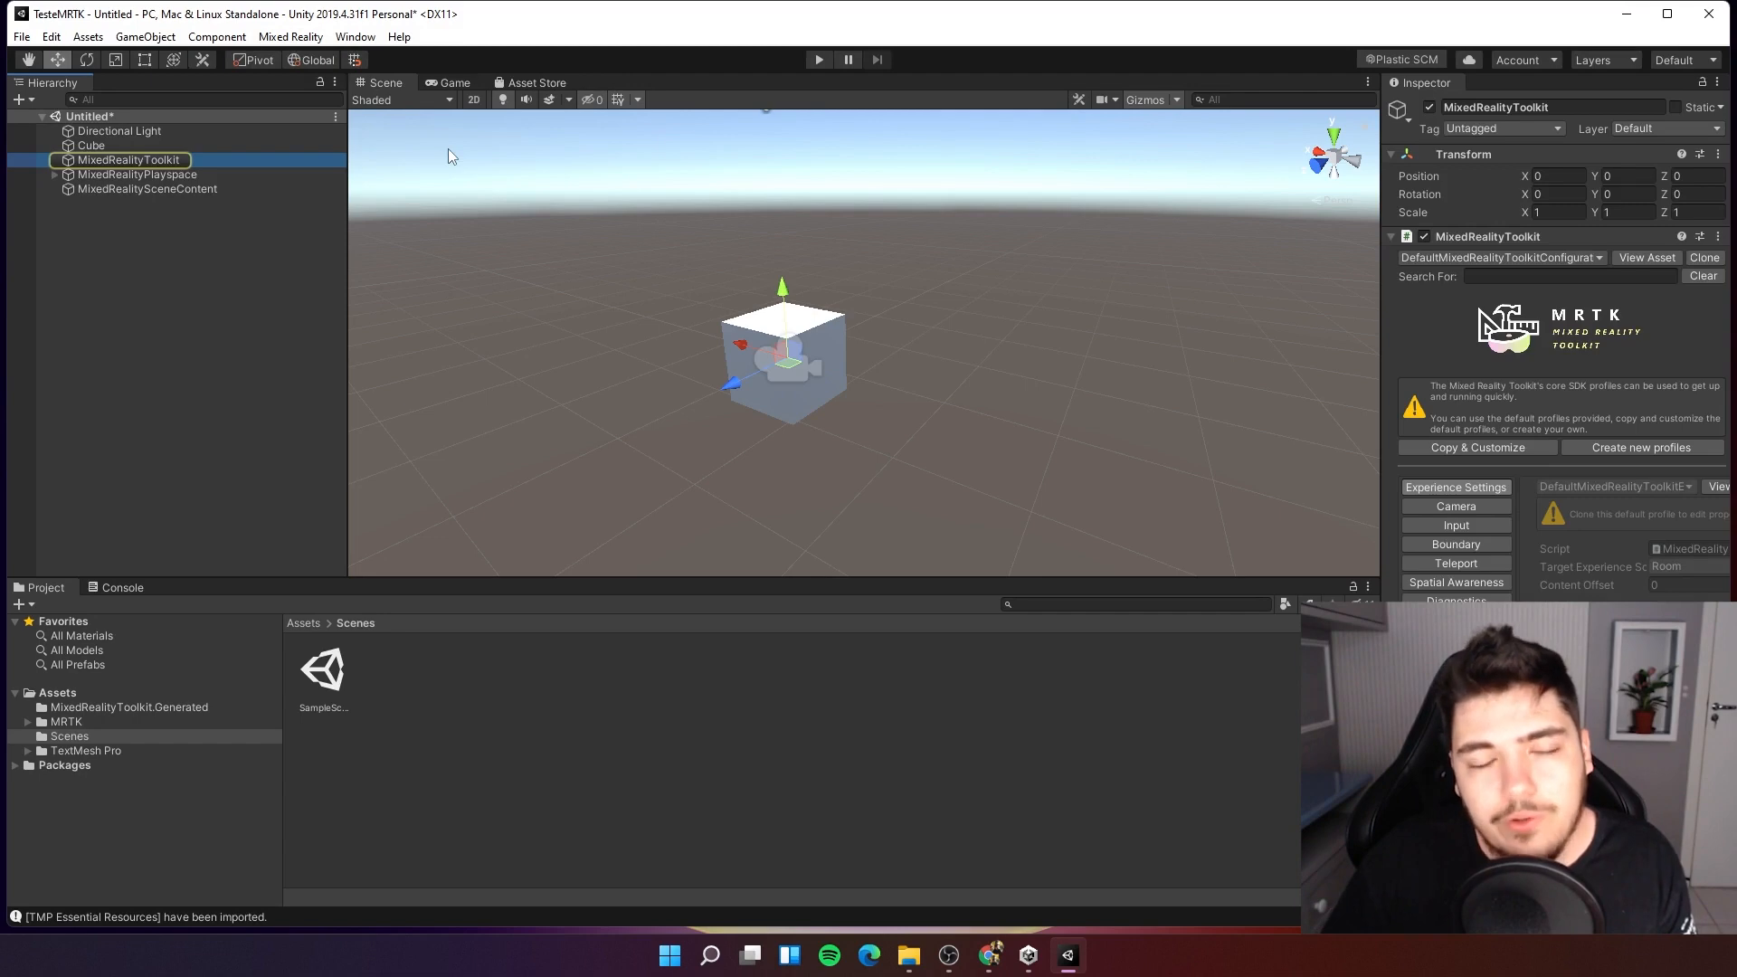
Inspect the MixedRealityToolkit, MixedRealityPlayspace and MixedRealitySceneContent objects added to the hierarchy.
{"action": "left_click", "coordinate": [100, 318]}
{"action": "left_click", "coordinate": [172, 160]}
{"action": "left_click", "coordinate": [172, 173]}
{"action": "left_click", "coordinate": [179, 188]}
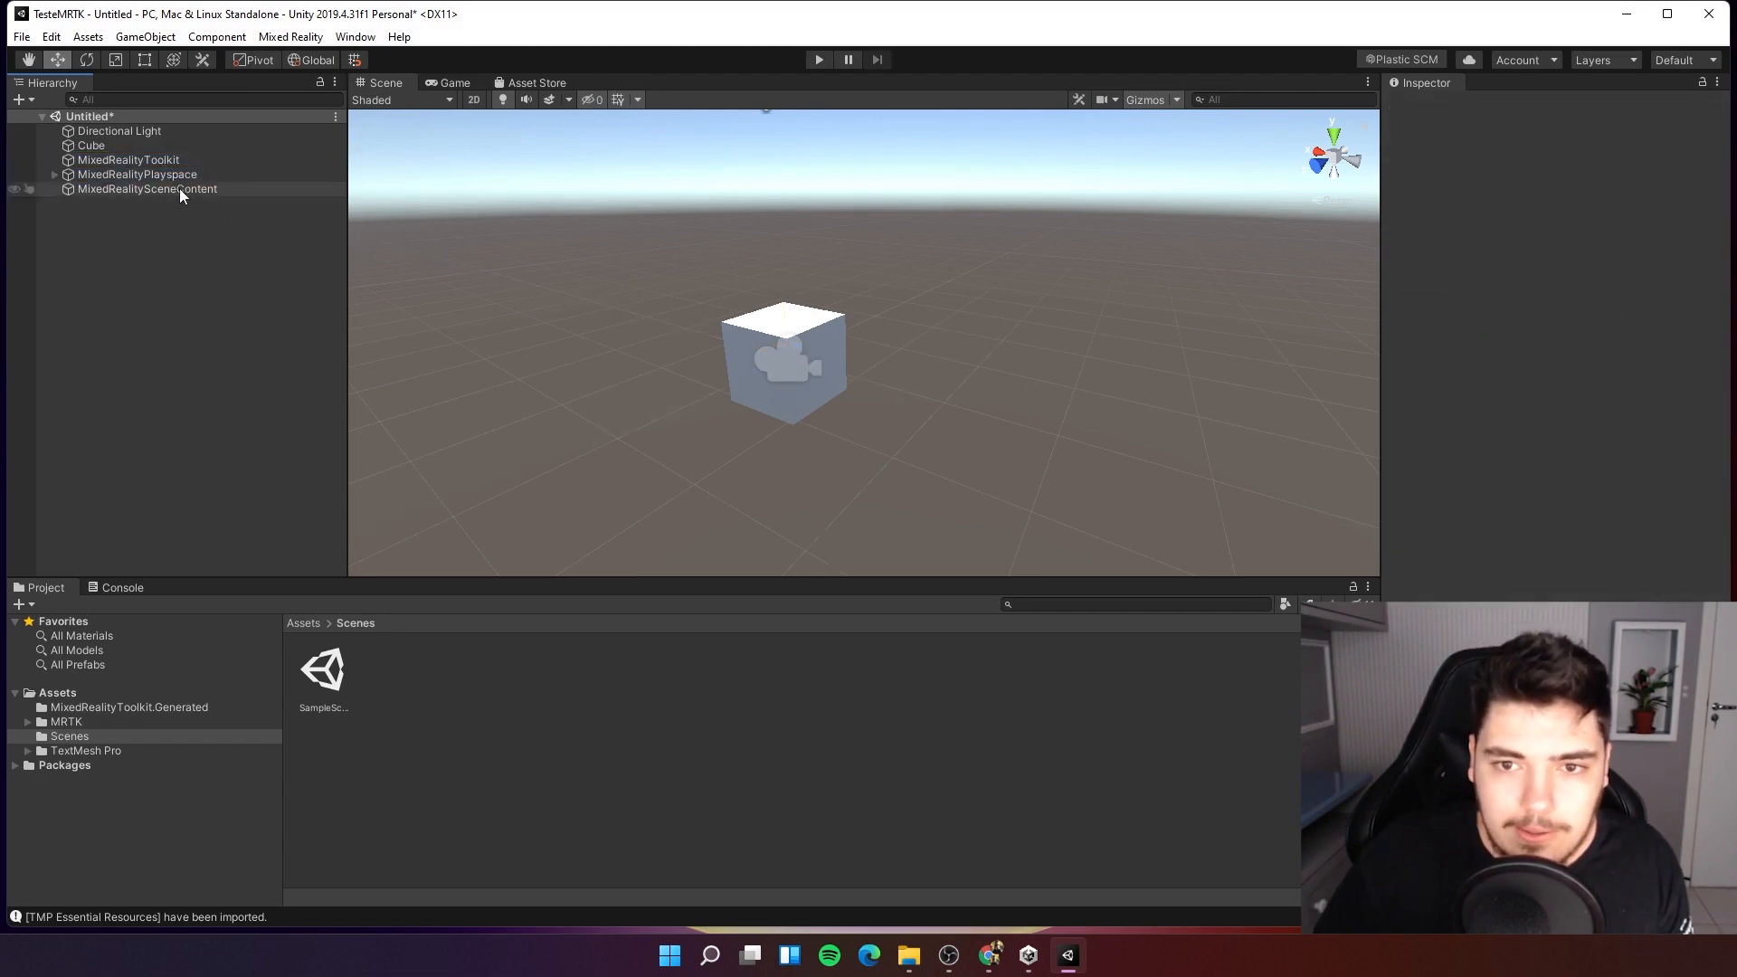
{"action": "left_click", "coordinate": [172, 175]}
{"action": "left_click", "coordinate": [171, 160]}
{"action": "left_click", "coordinate": [179, 187]}
{"action": "left_click", "coordinate": [174, 174]}
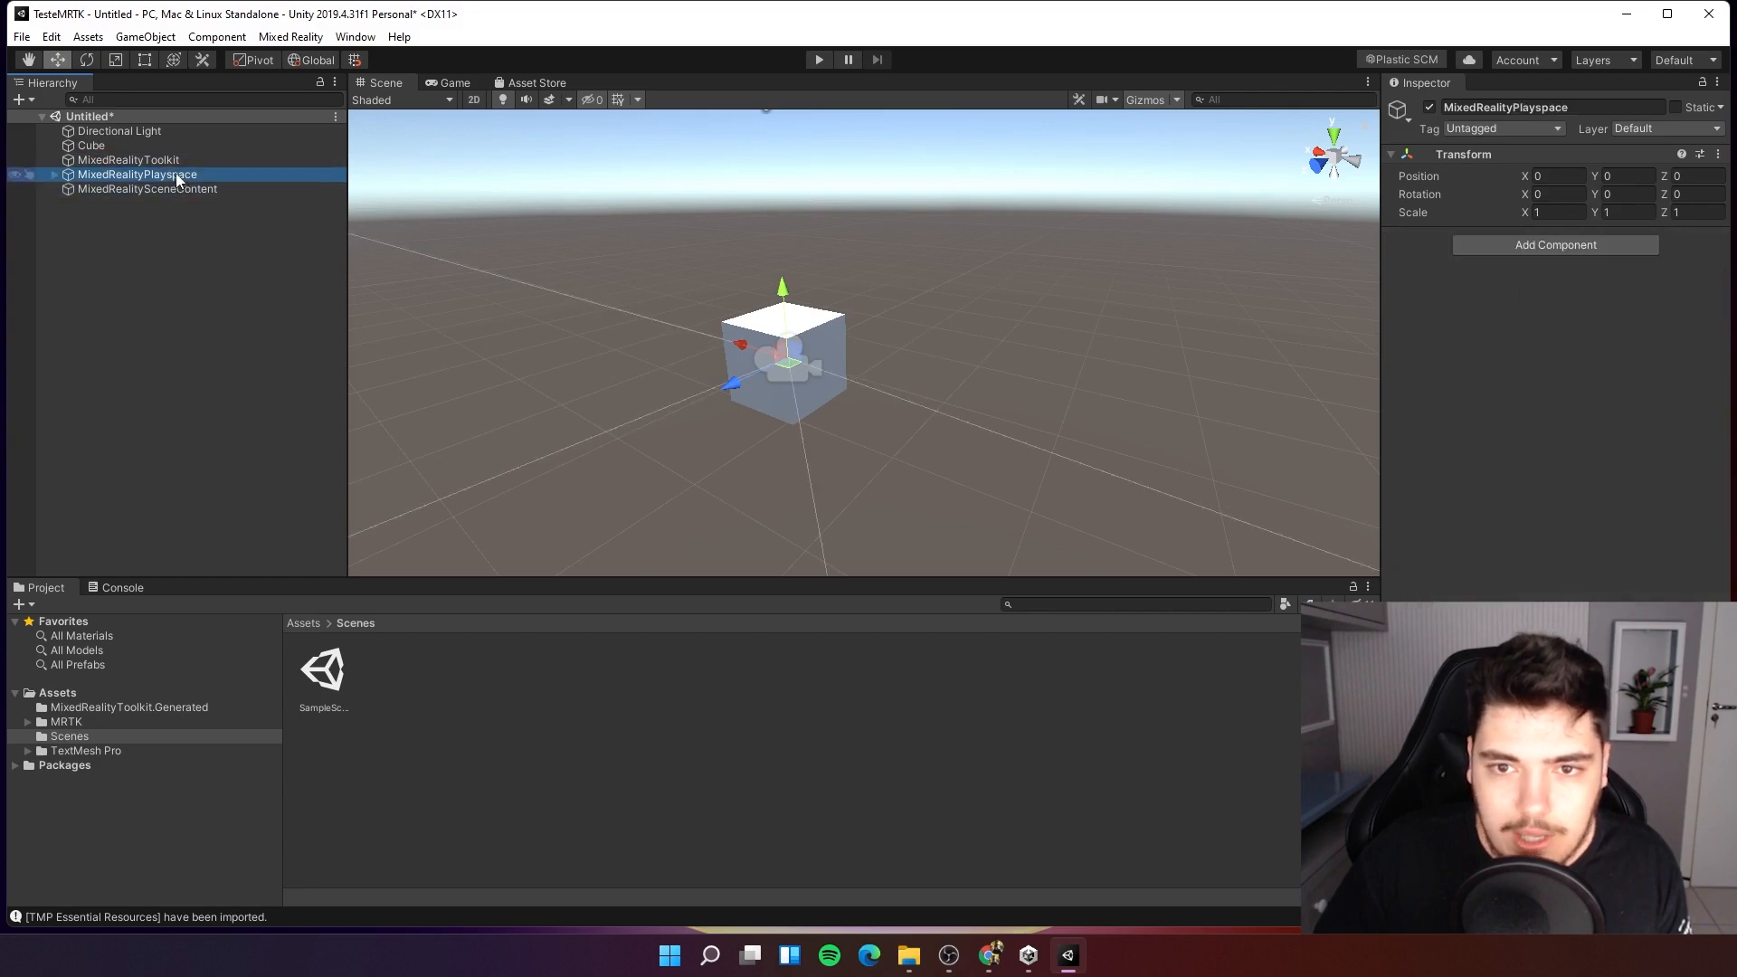
Expand MixedRealityPlayspace and inspect its Main Camera and the other toolkit objects.
{"action": "left_click", "coordinate": [161, 161]}
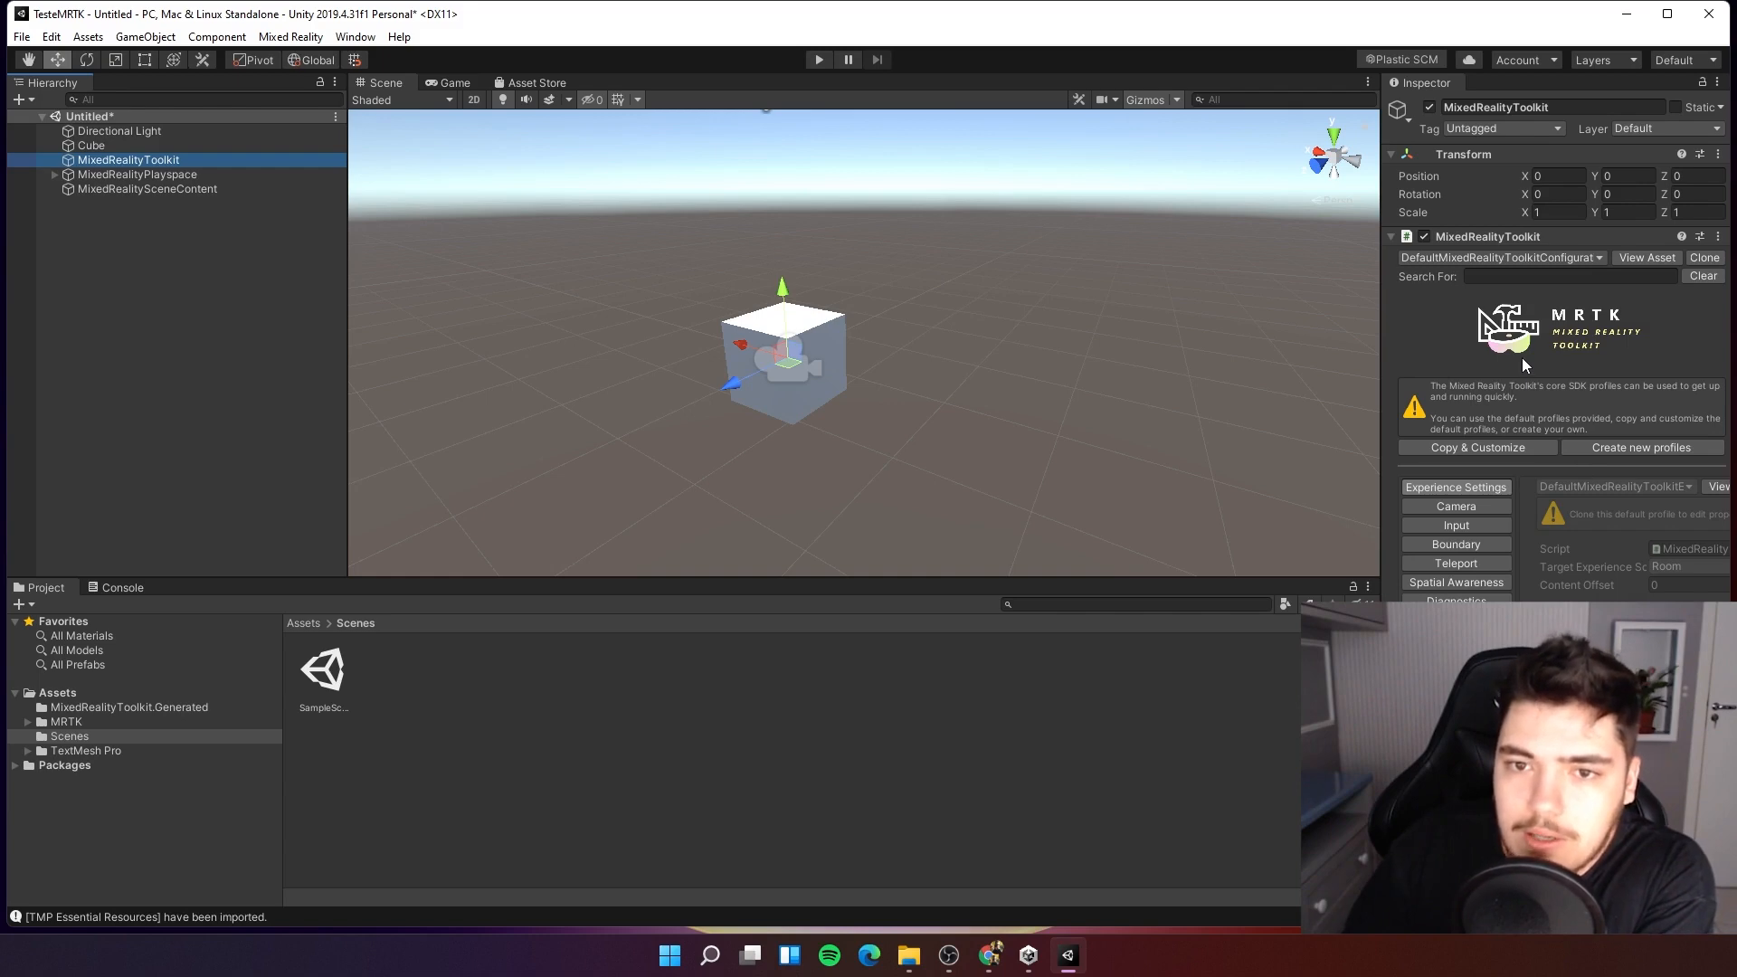
{"action": "left_click", "coordinate": [122, 175]}
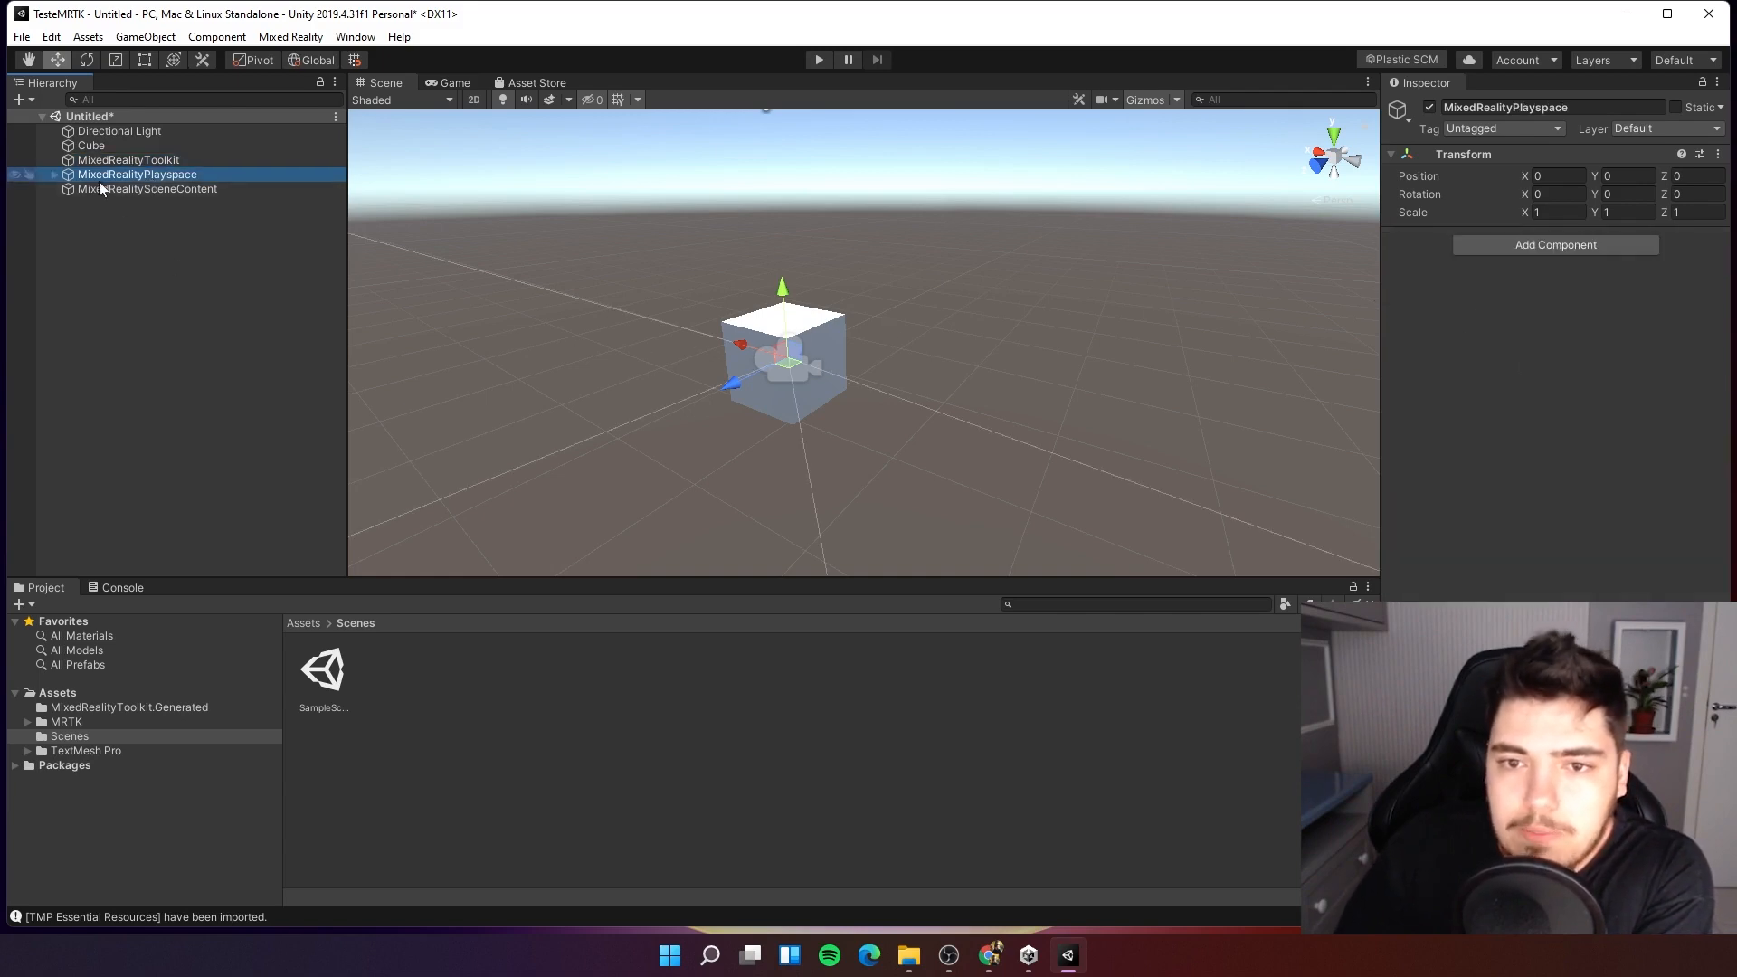
{"action": "left_click", "coordinate": [51, 173]}
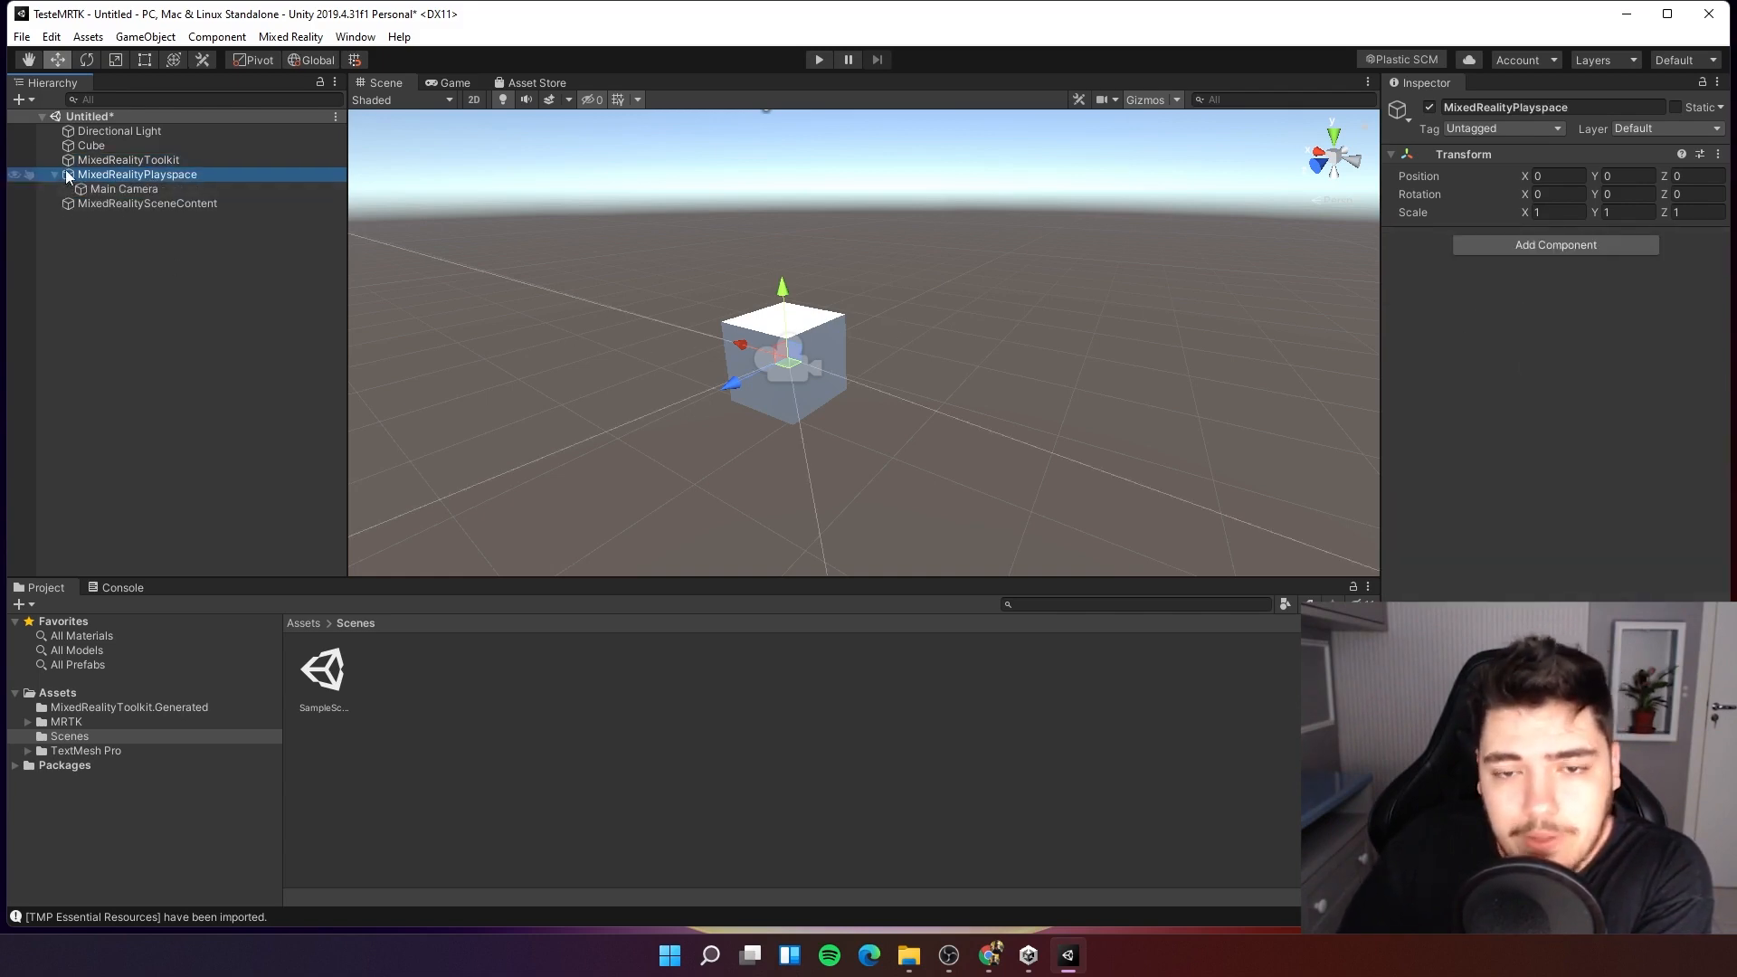
{"action": "left_click", "coordinate": [101, 202]}
{"action": "left_click", "coordinate": [103, 188]}
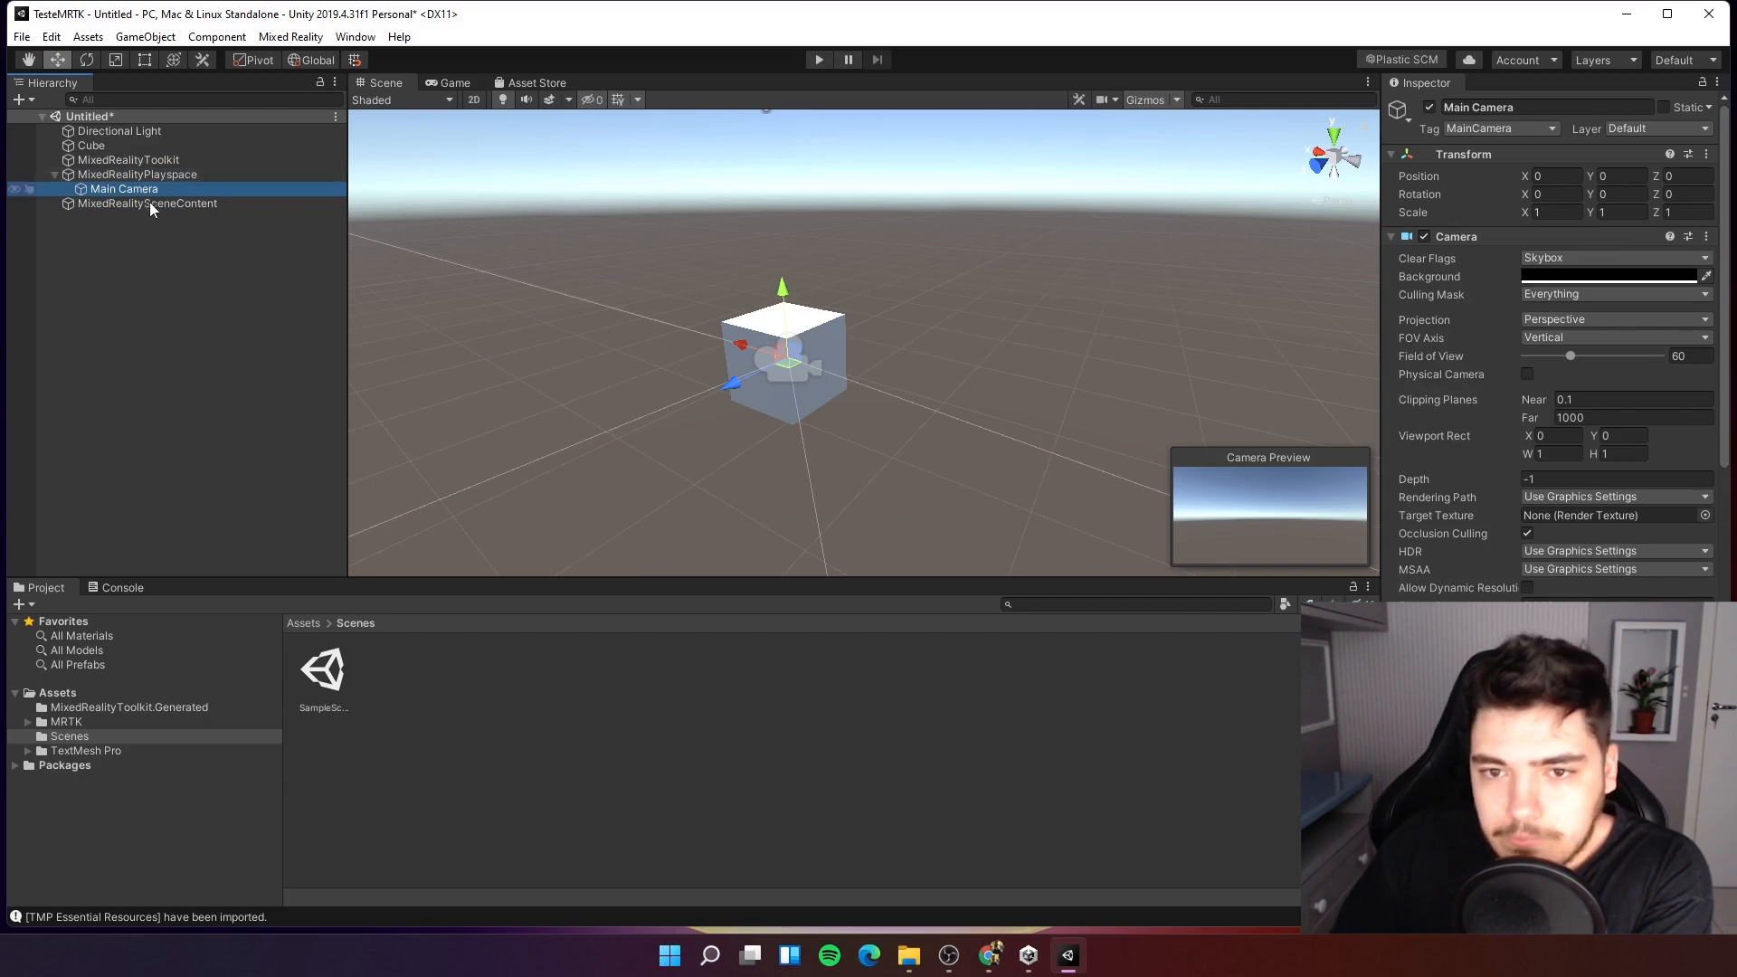
{"action": "left_click", "coordinate": [101, 203]}
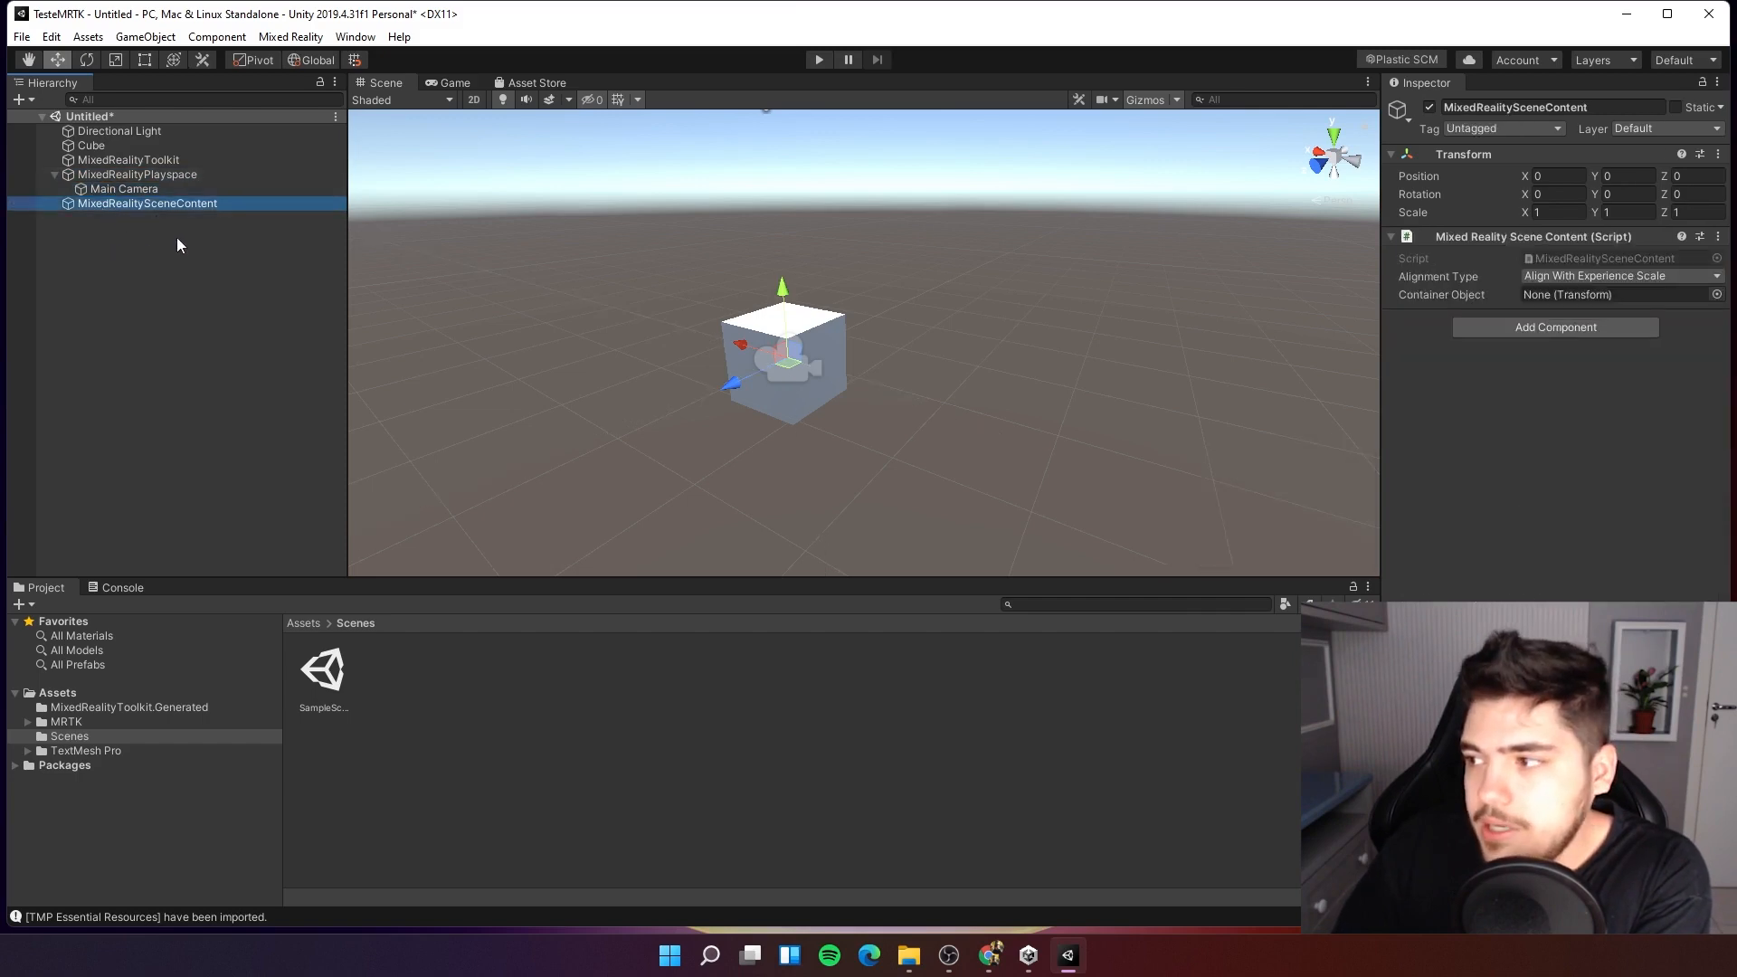
{"action": "left_click", "coordinate": [55, 174]}
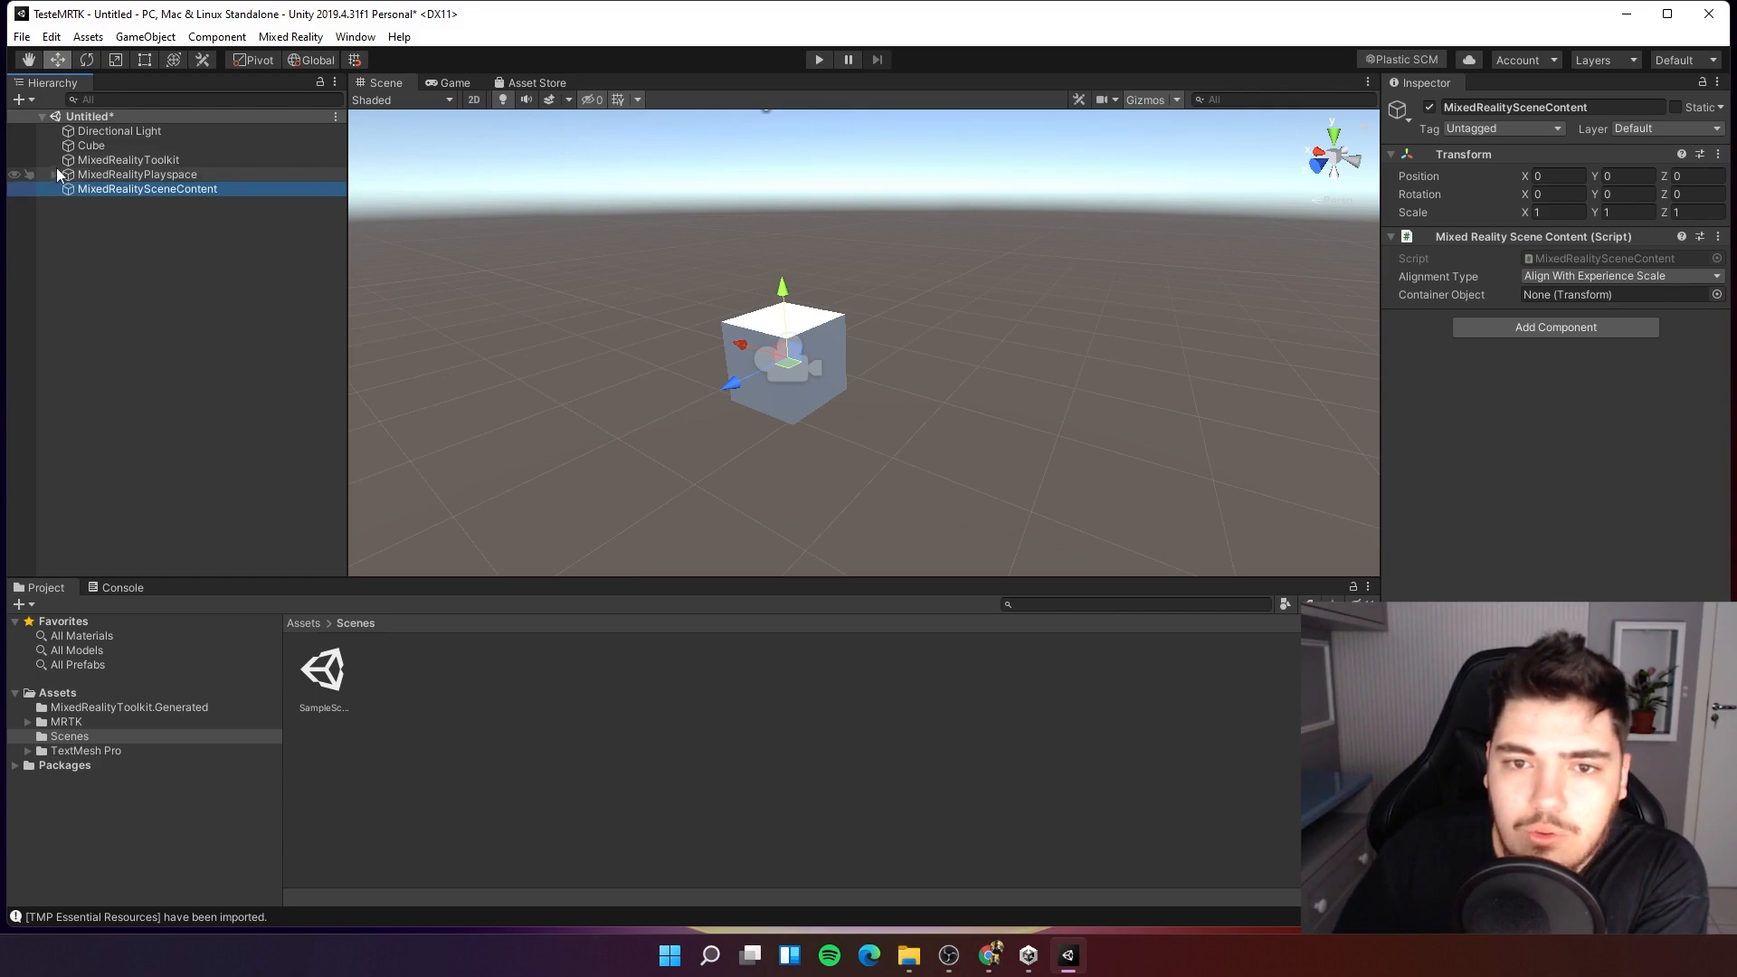
{"action": "left_click", "coordinate": [127, 160]}
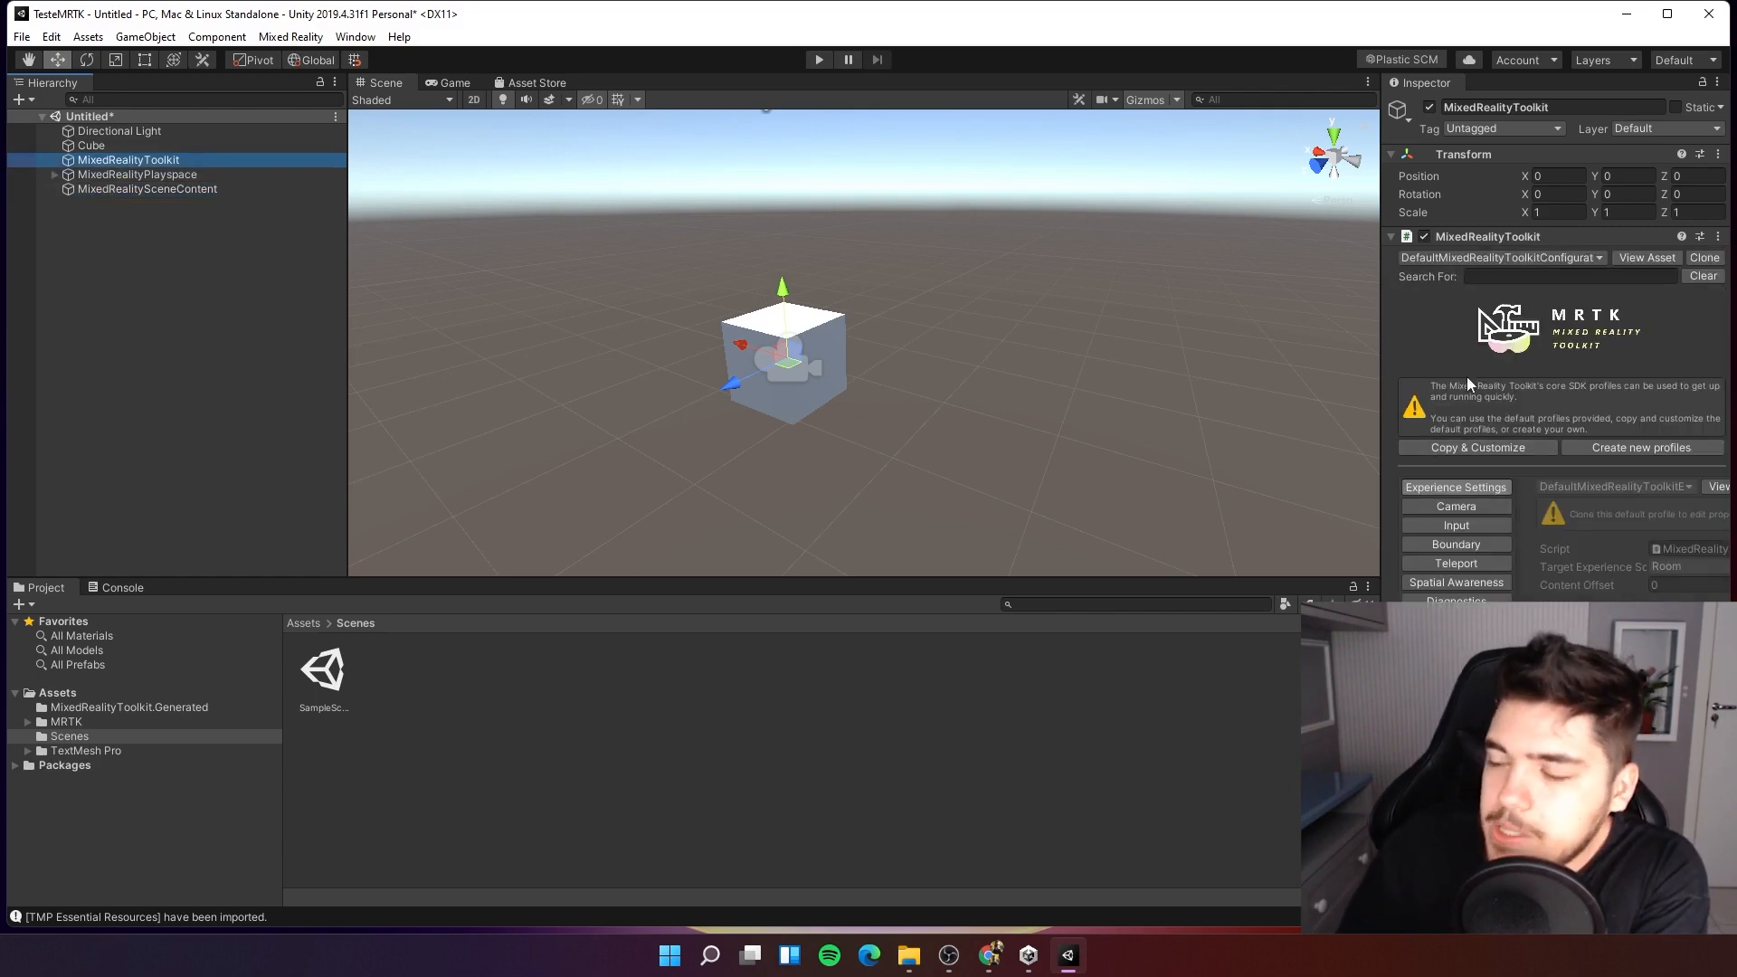
Switch the MixedRealityToolkit configuration profile to DefaultHoloLens2ConfigurationProfile.
{"action": "left_click", "coordinate": [1583, 259]}
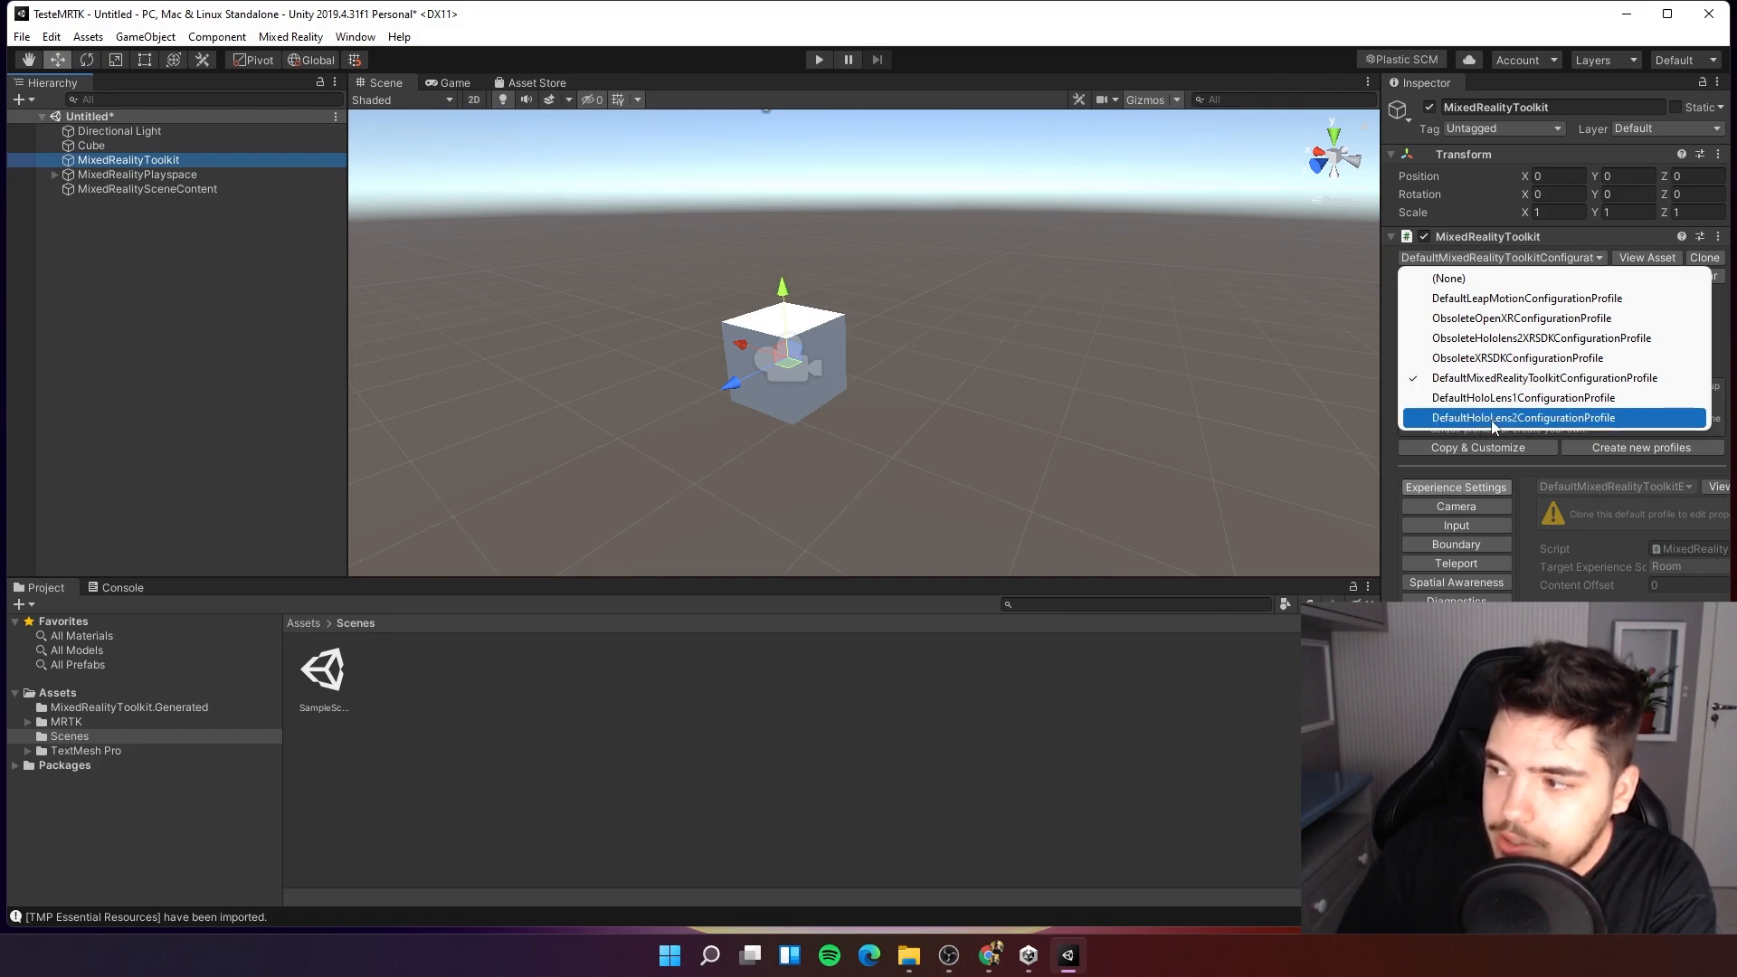
{"action": "left_click", "coordinate": [1499, 418]}
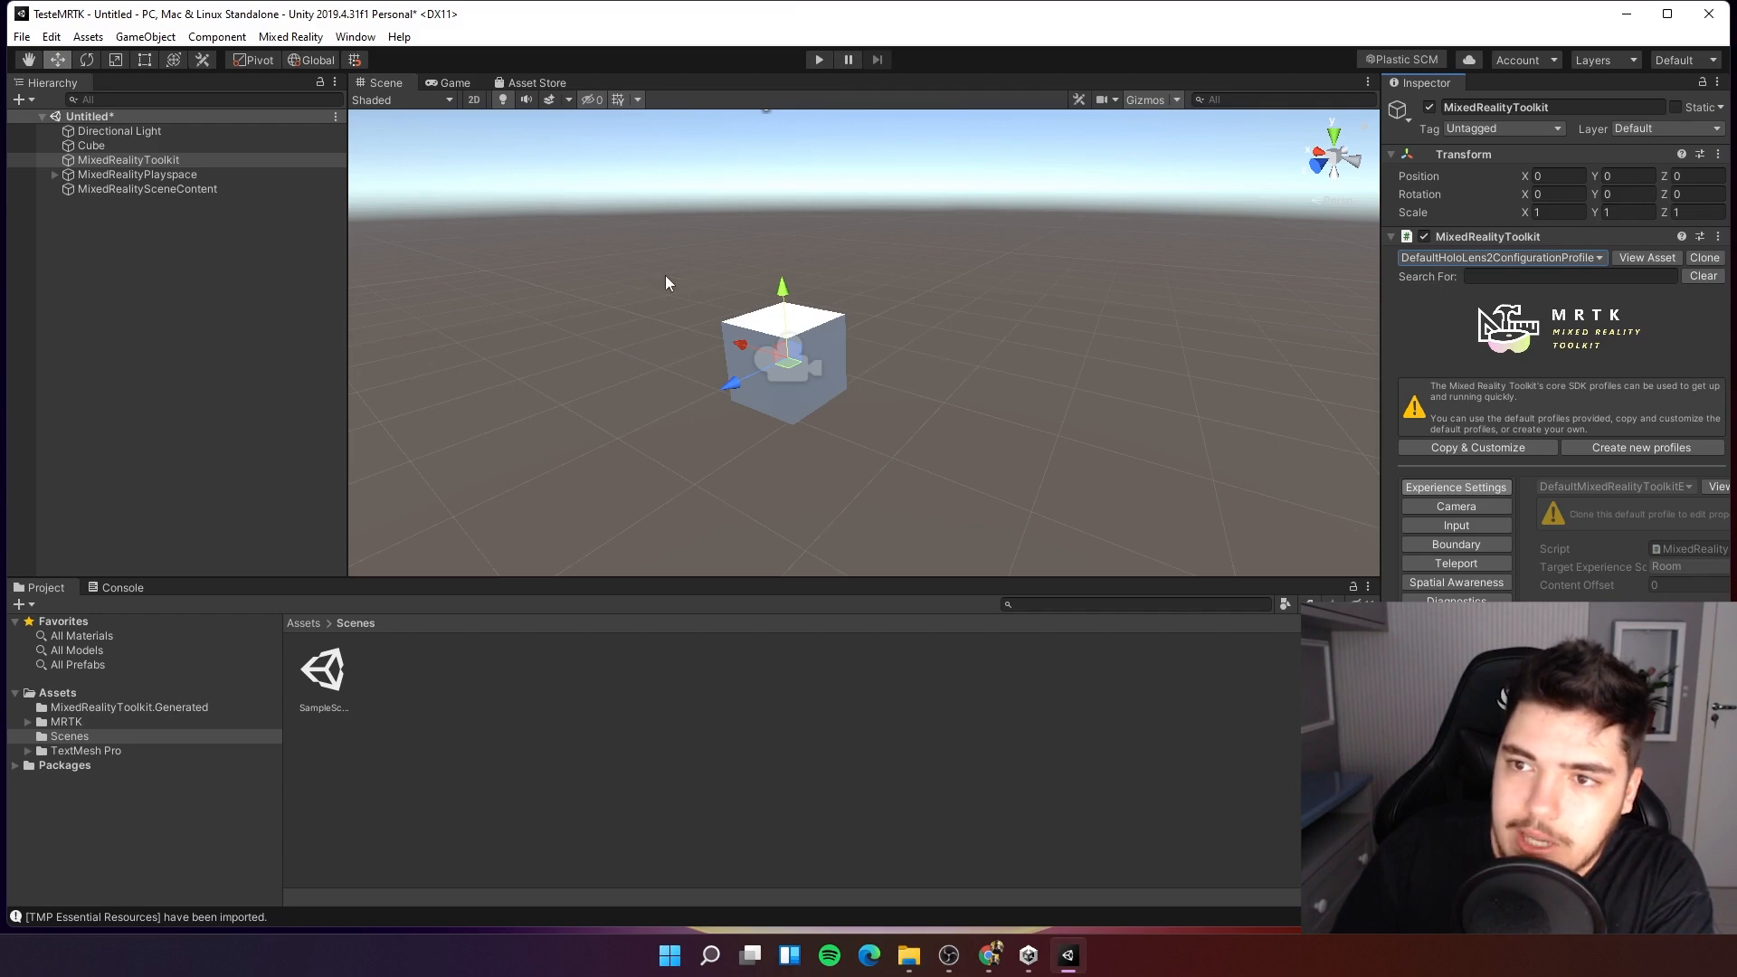
Preview the Game view, then return to the Scene view around the cube.
{"action": "left_click", "coordinate": [445, 86]}
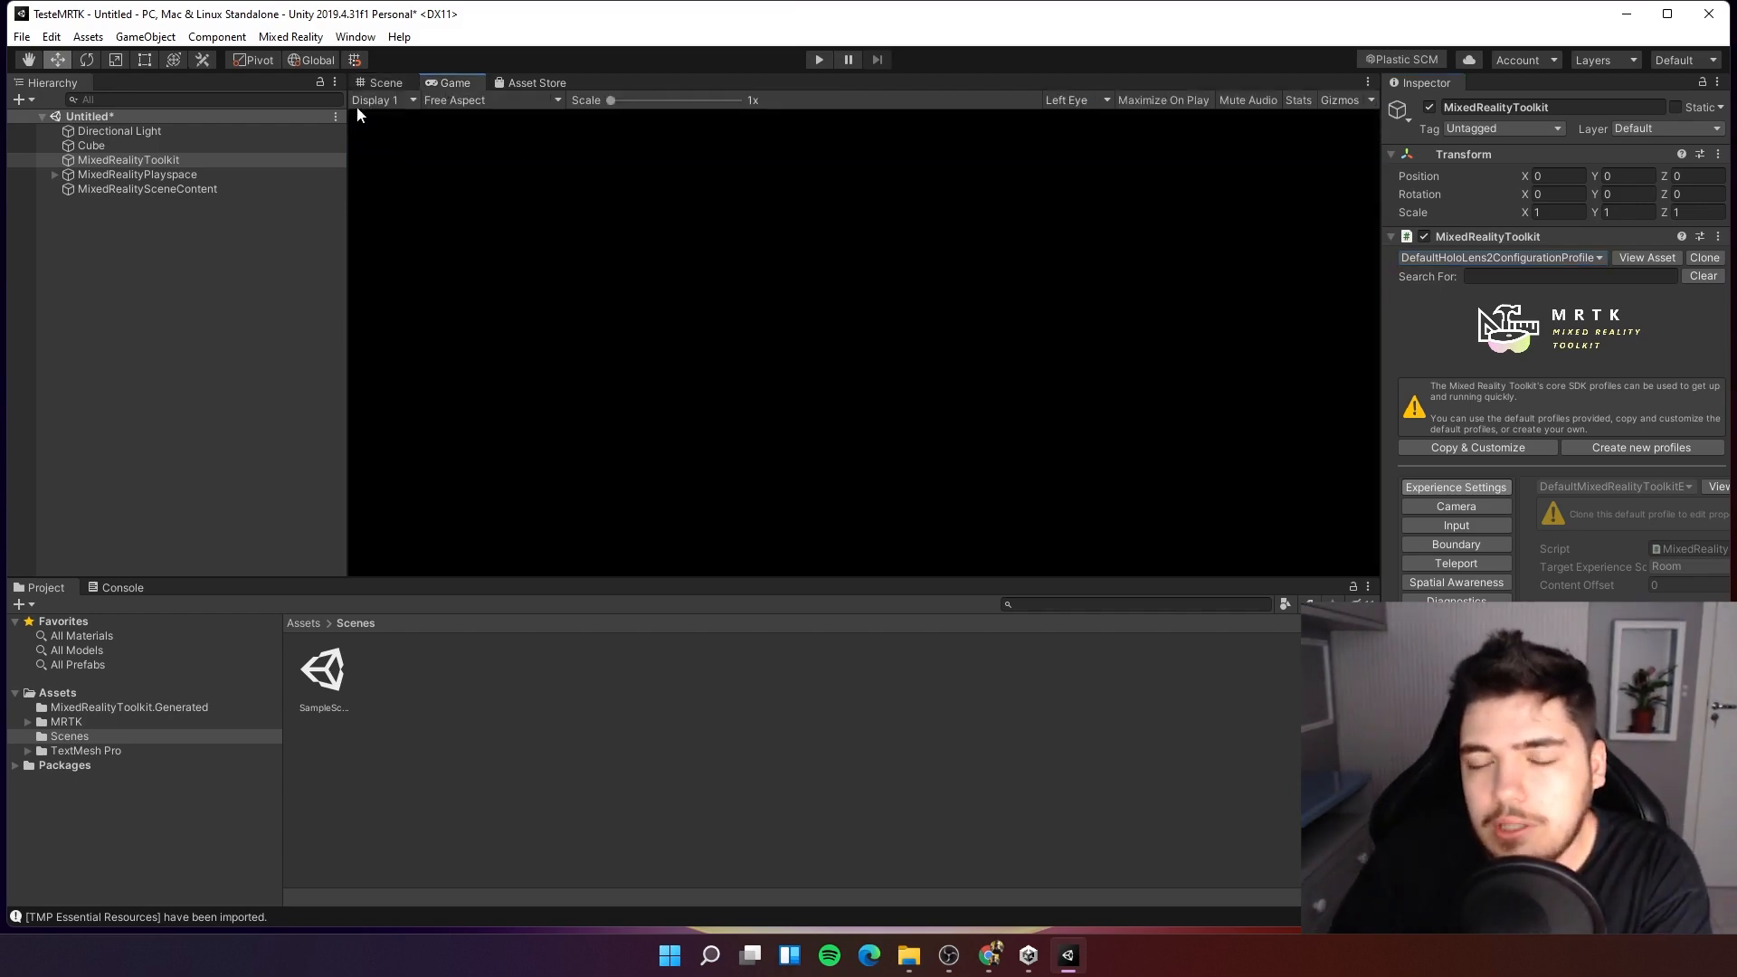
{"action": "left_click", "coordinate": [380, 82]}
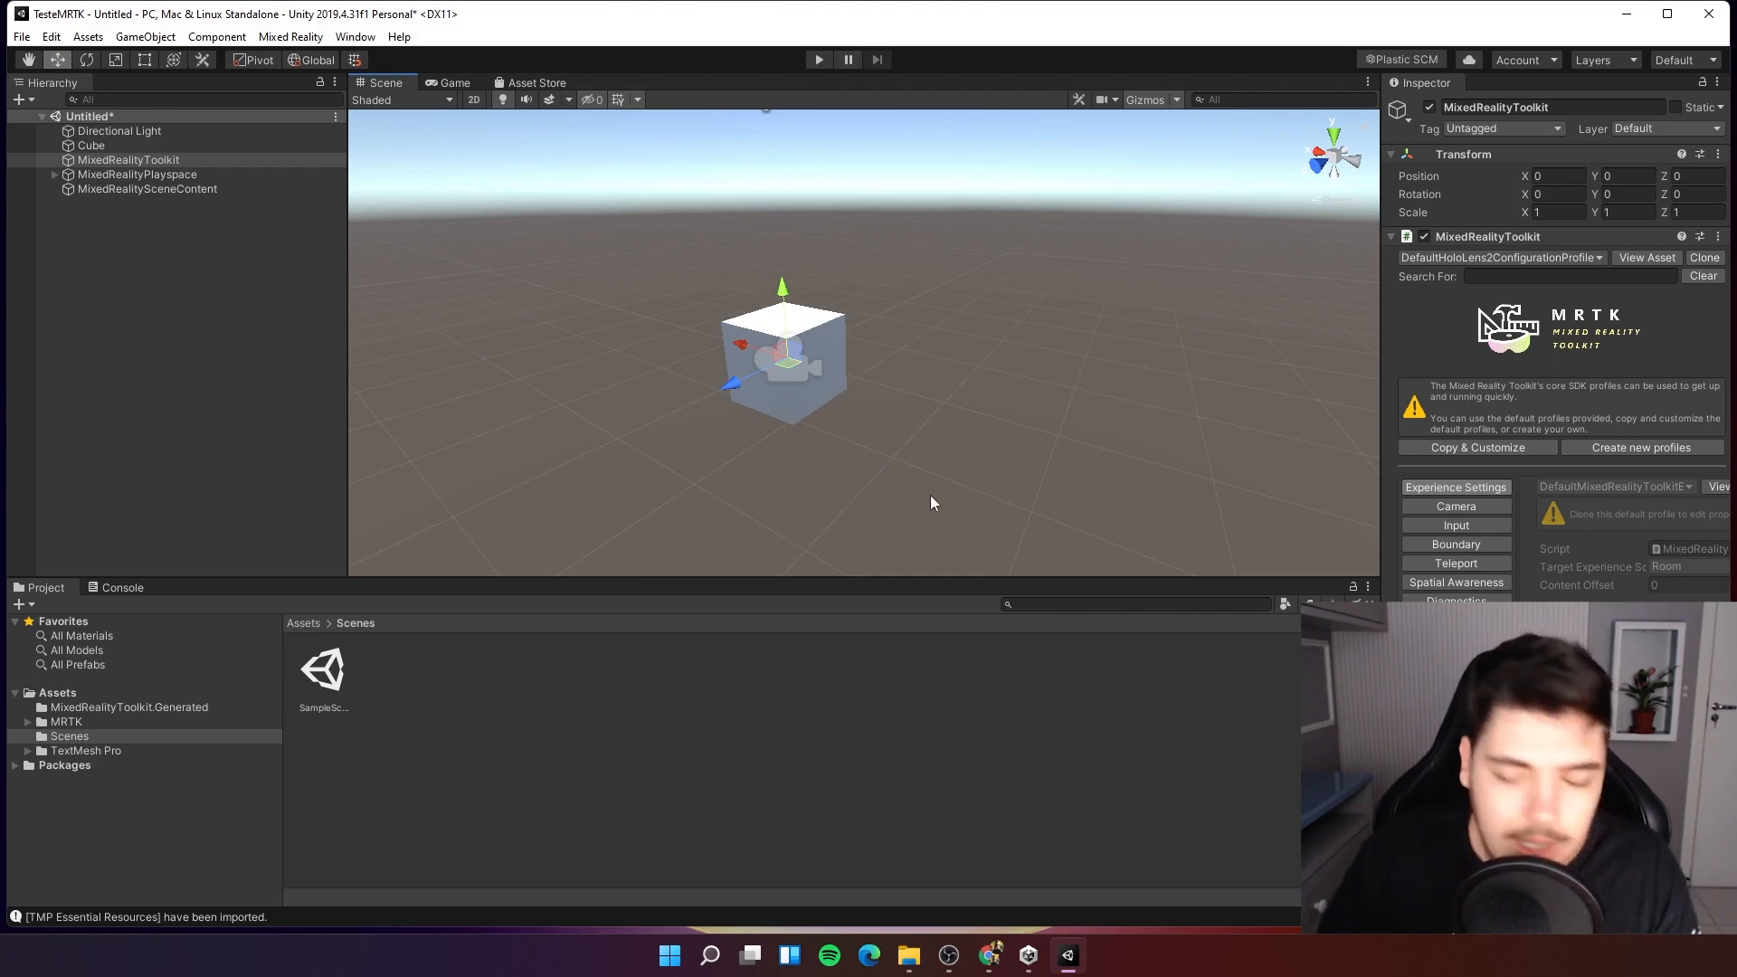
{"action": "left_click_drag", "start_coordinate": [930, 500], "coordinate": [739, 386], "text": "alt"}
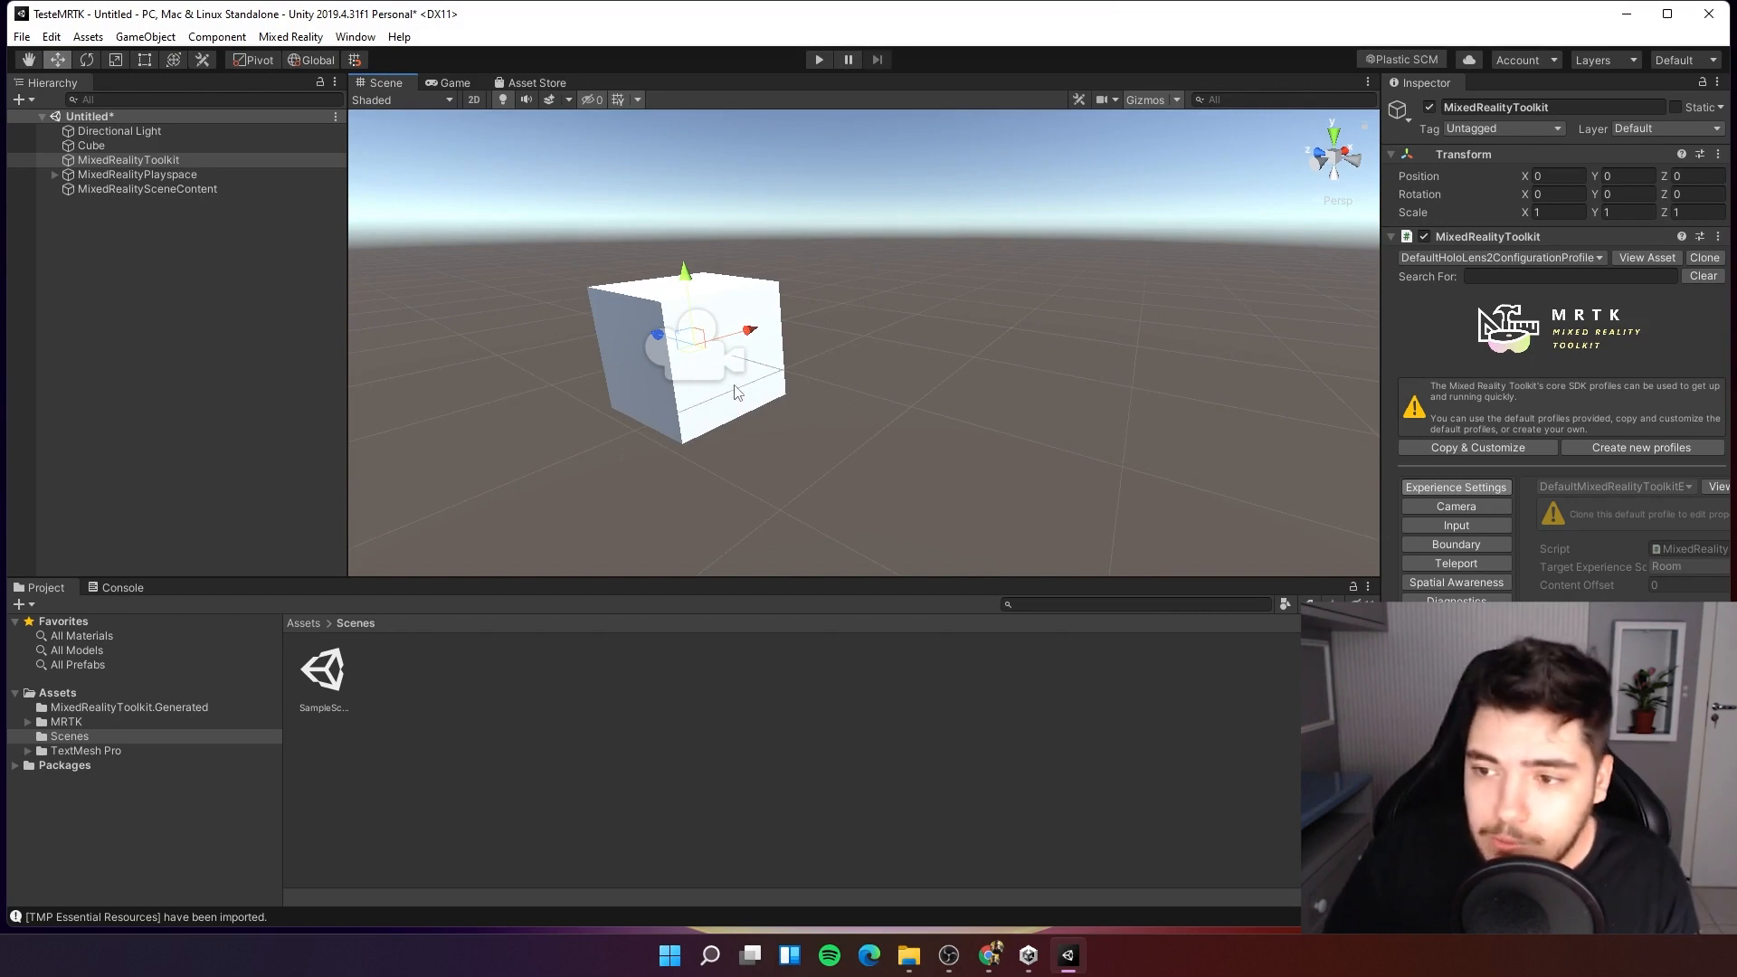
Select the cube and move it in front of the camera to position Z 3.05.
{"action": "left_click", "coordinate": [640, 409]}
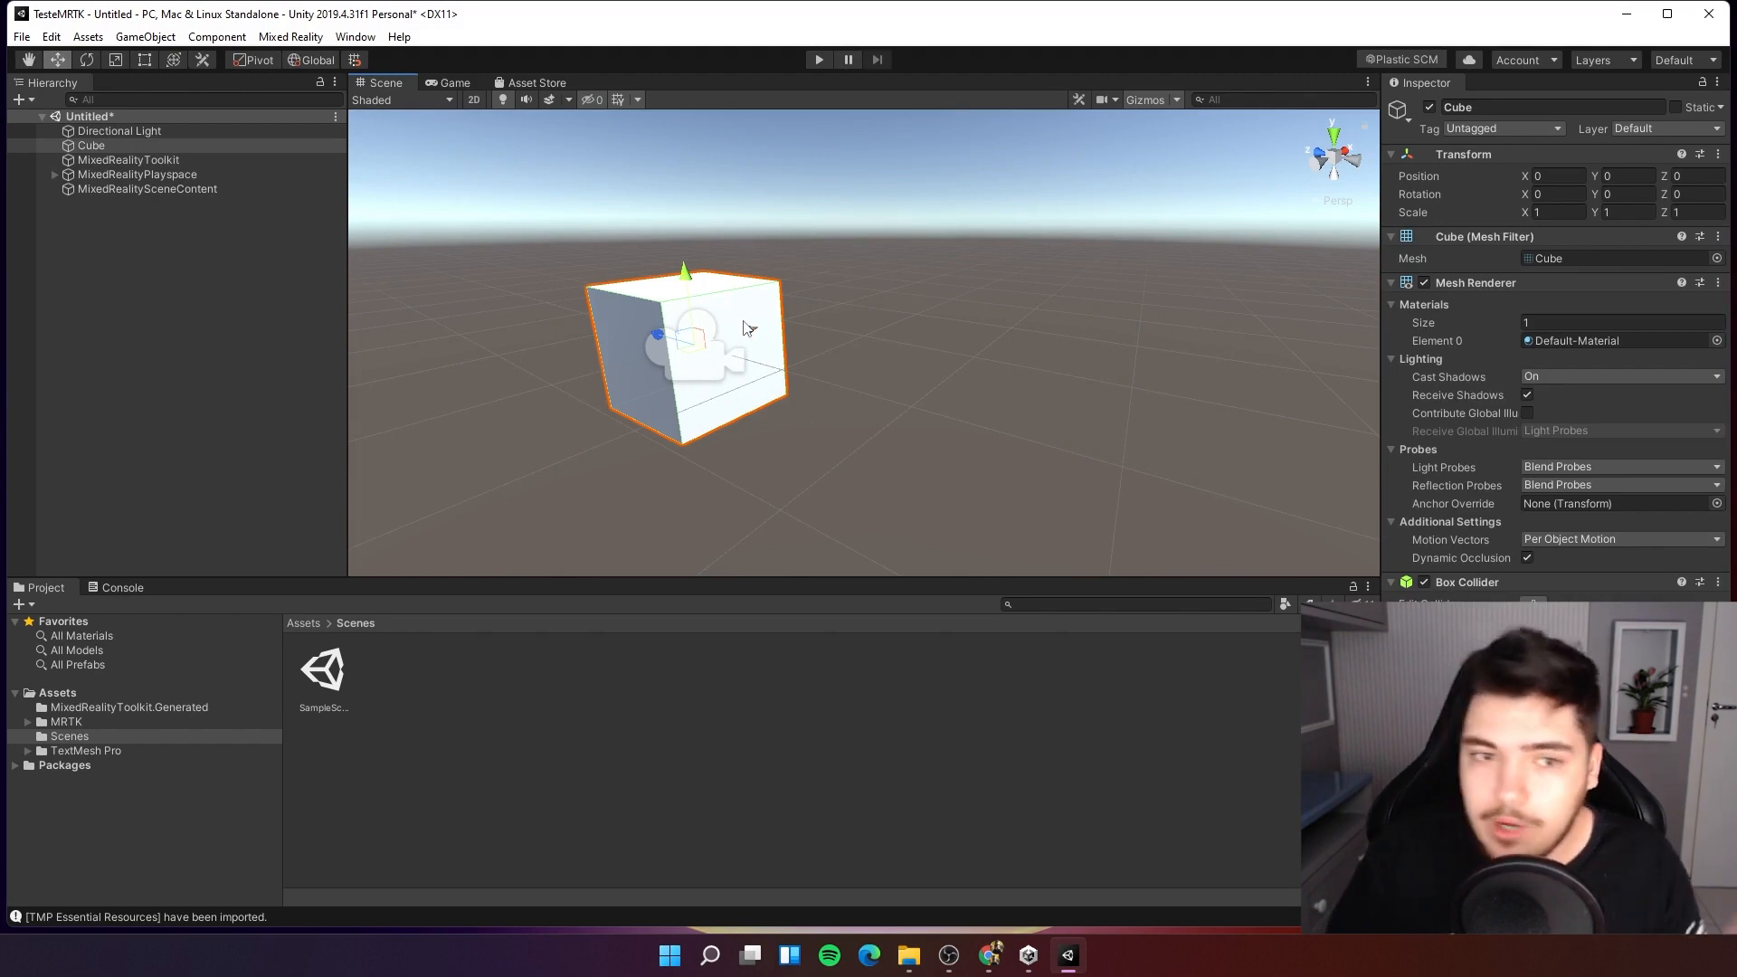
{"action": "left_click_drag", "start_coordinate": [744, 322], "coordinate": [633, 349]}
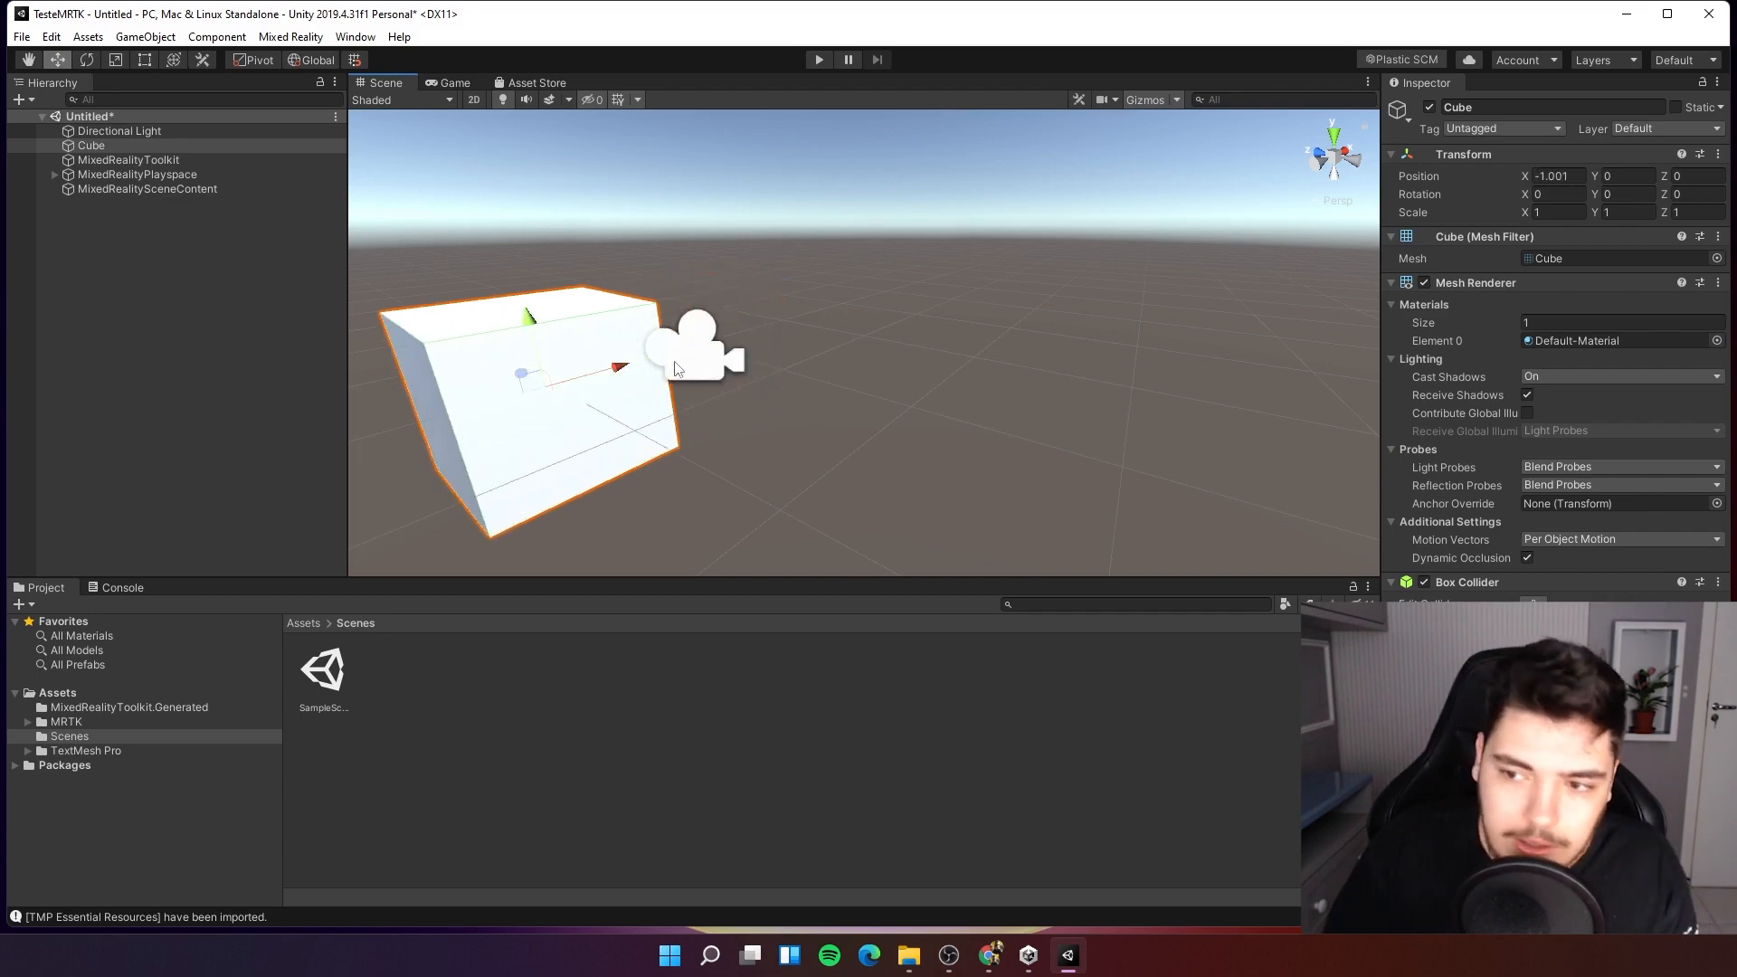
{"action": "right_click_drag", "start_coordinate": [709, 333], "coordinate": [535, 380]}
{"action": "key", "text": "s"}
{"action": "left_click_drag", "start_coordinate": [887, 298], "coordinate": [768, 328]}
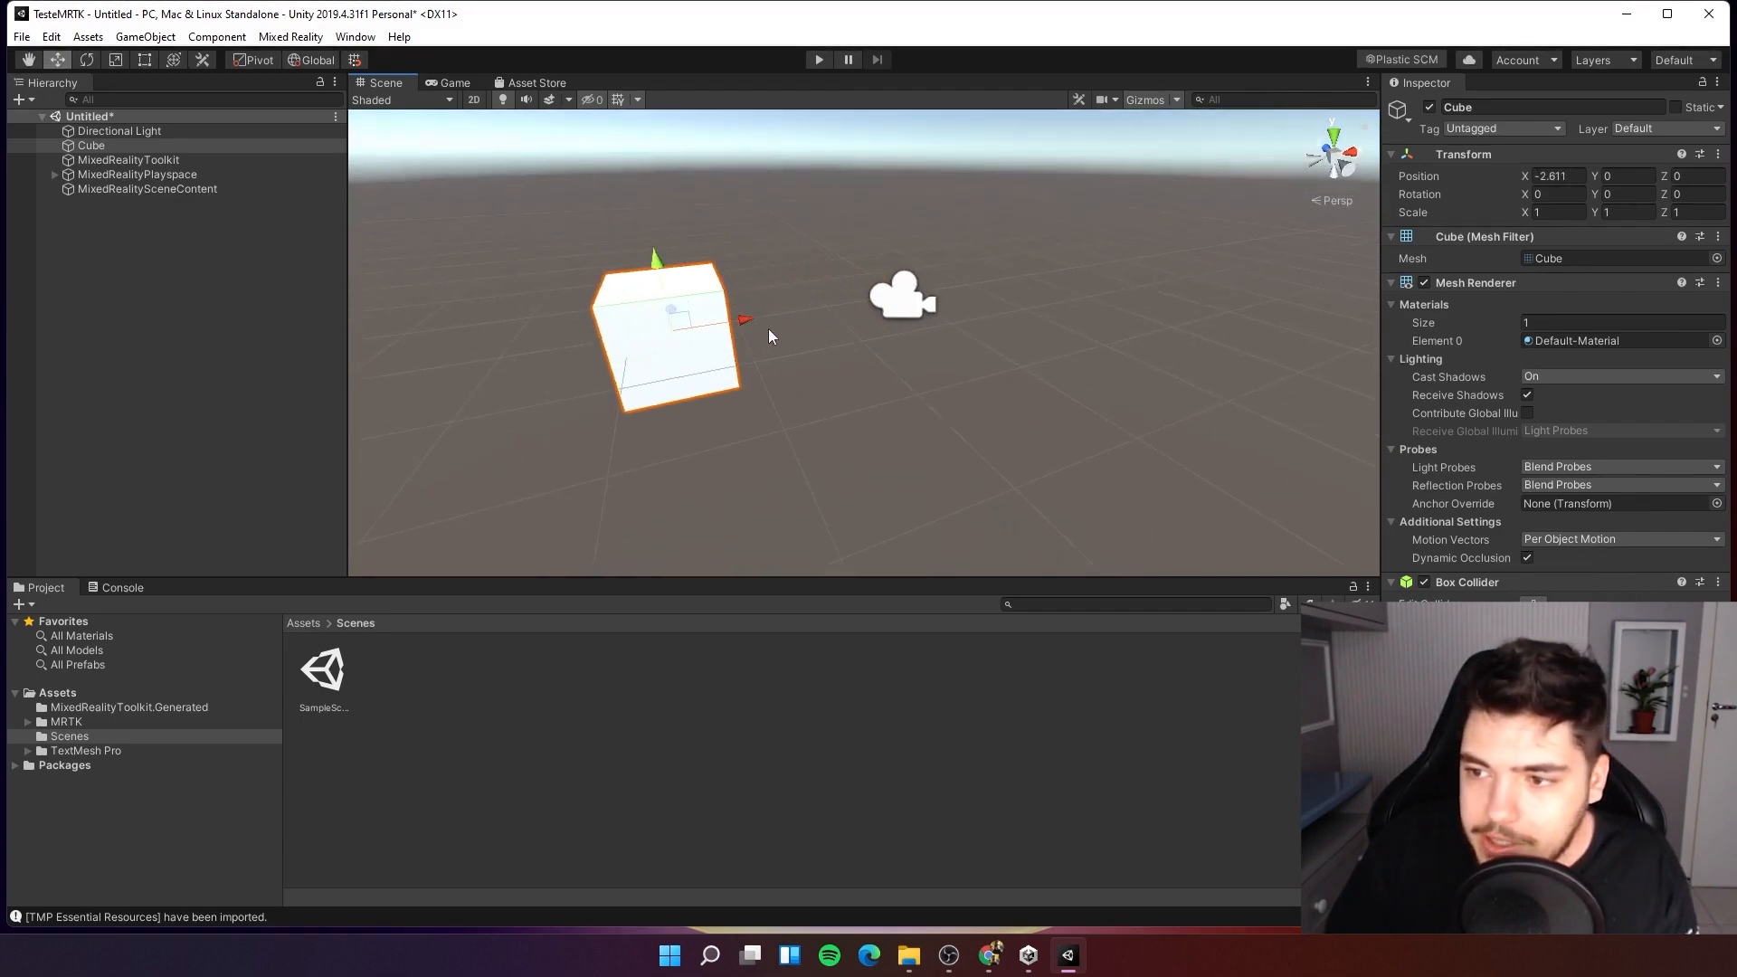
{"action": "key", "text": "ctrl+z"}
{"action": "right_click_drag", "start_coordinate": [822, 324], "coordinate": [936, 329]}
{"action": "key", "text": "ctrl+z"}
{"action": "left_click_drag", "start_coordinate": [770, 281], "coordinate": [637, 218]}
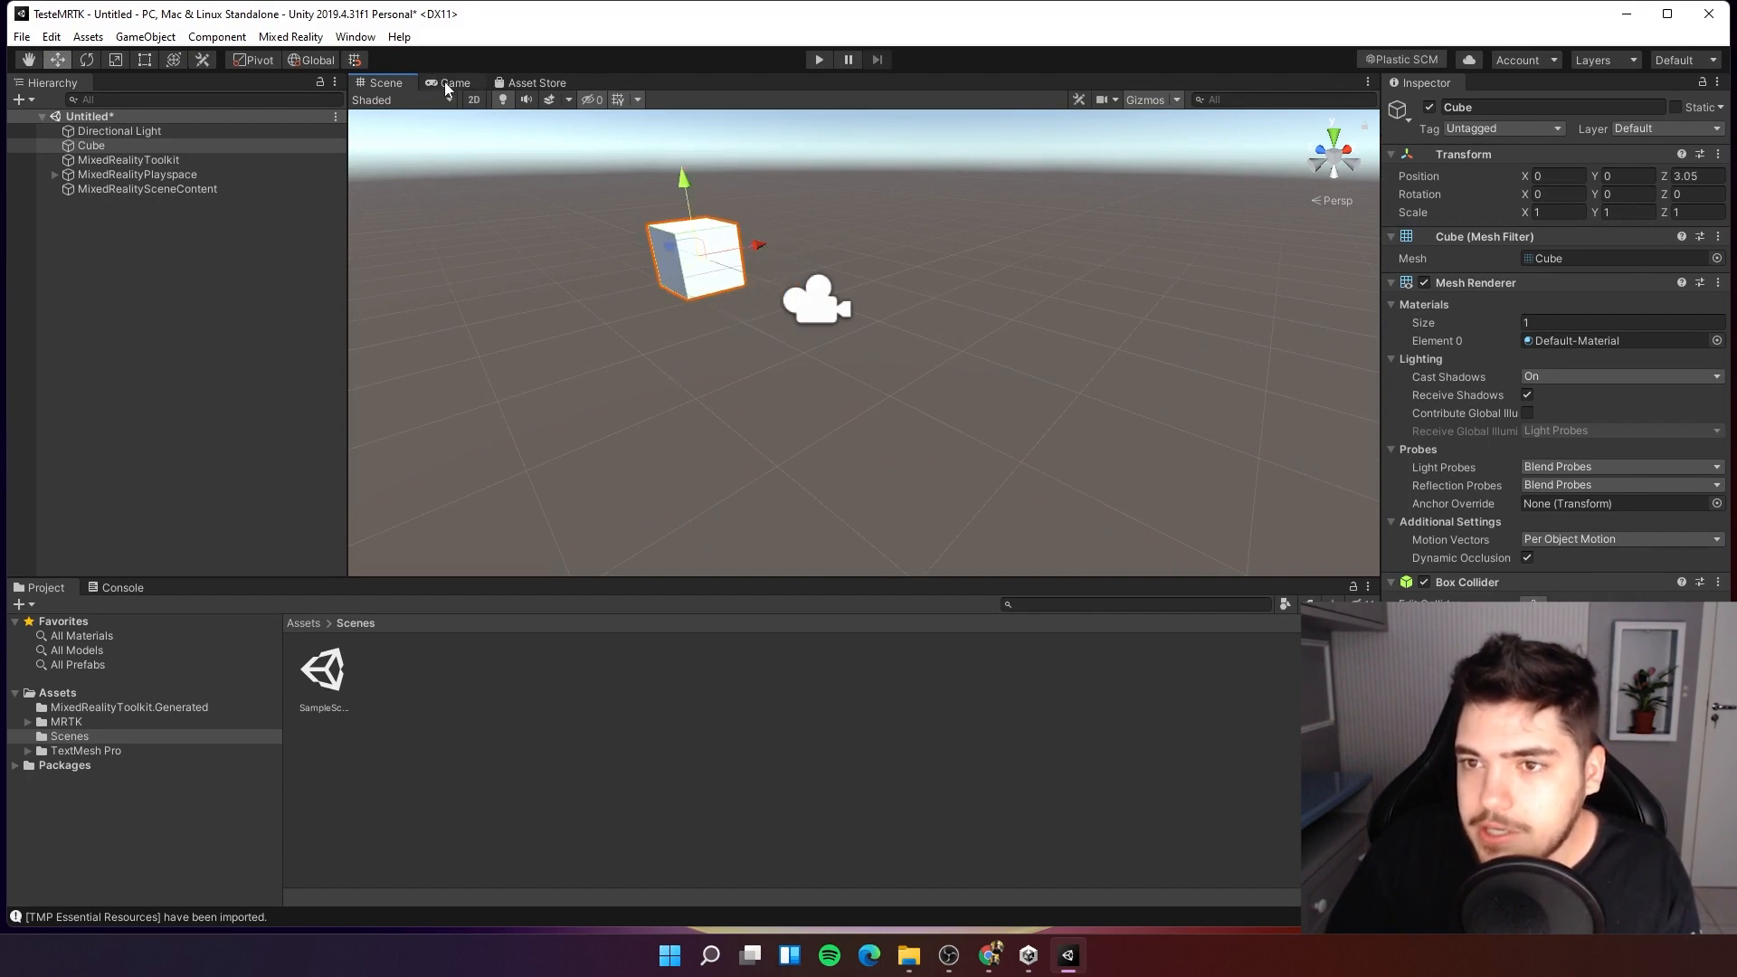
Reposition the cube to Y -0.98 and Z 4.54 while checking its framing in the Game view.
{"action": "left_click", "coordinate": [449, 84]}
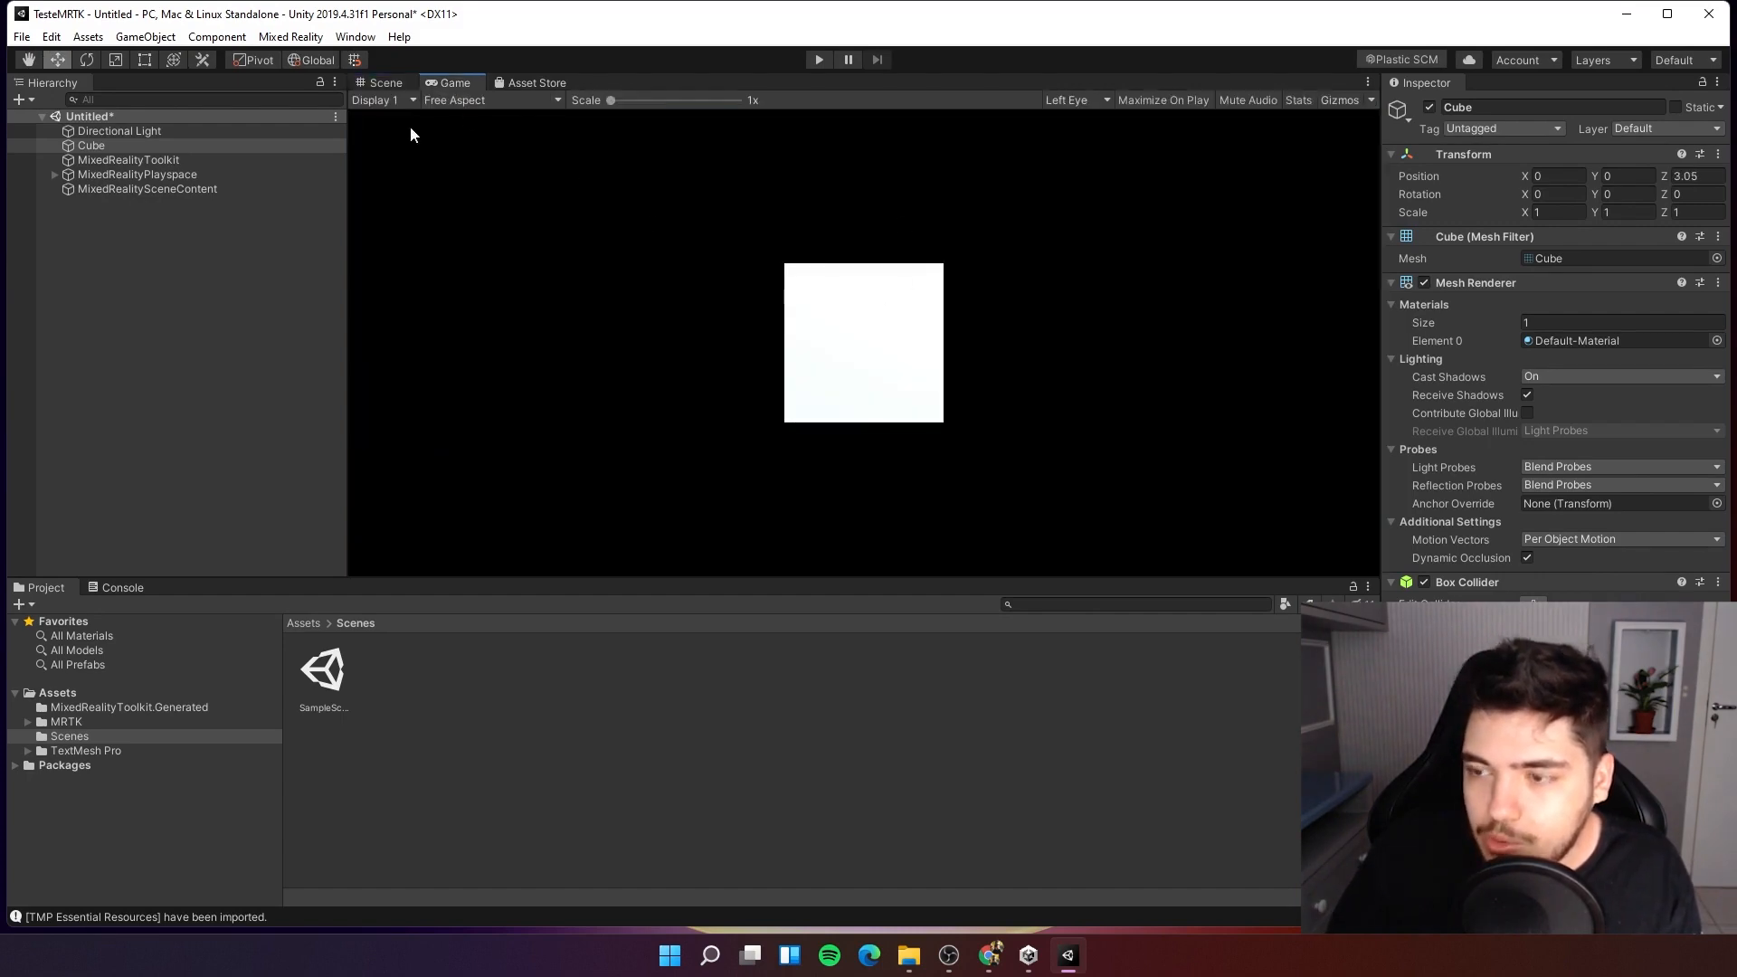
{"action": "left_click", "coordinate": [386, 83]}
{"action": "left_click_drag", "start_coordinate": [702, 255], "coordinate": [680, 292]}
{"action": "left_click", "coordinate": [449, 83]}
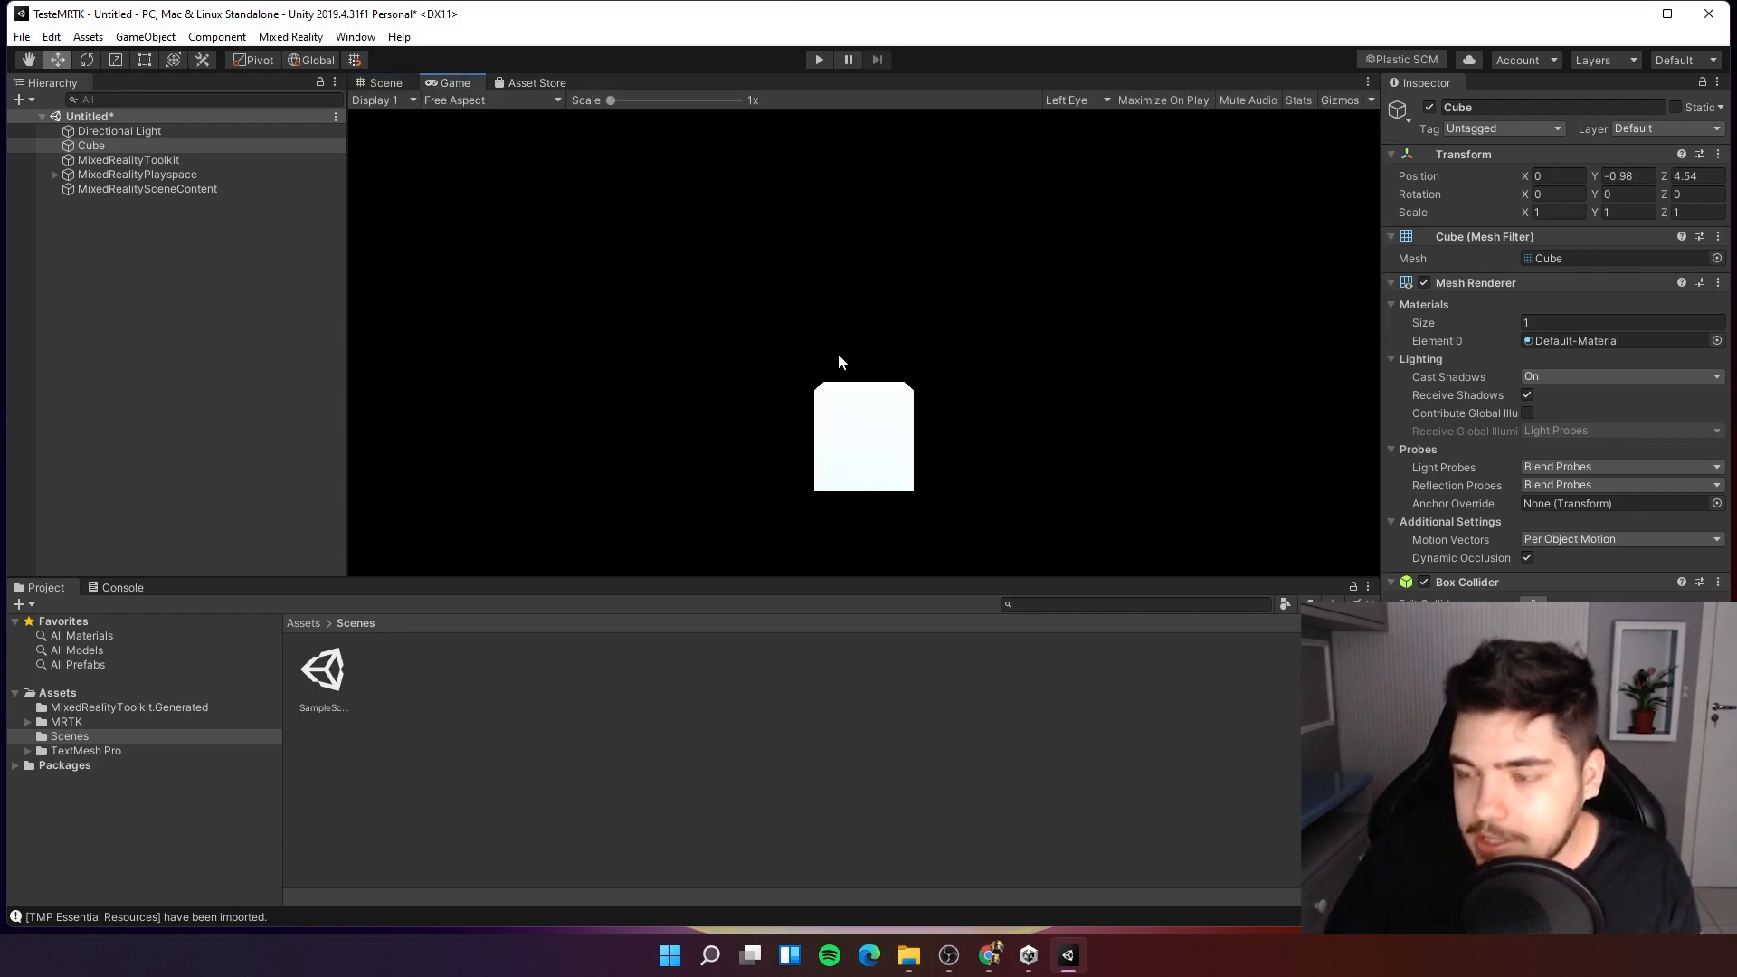
Enter Play mode and move the simulated camera around the cube.
{"action": "left_click", "coordinate": [817, 60]}
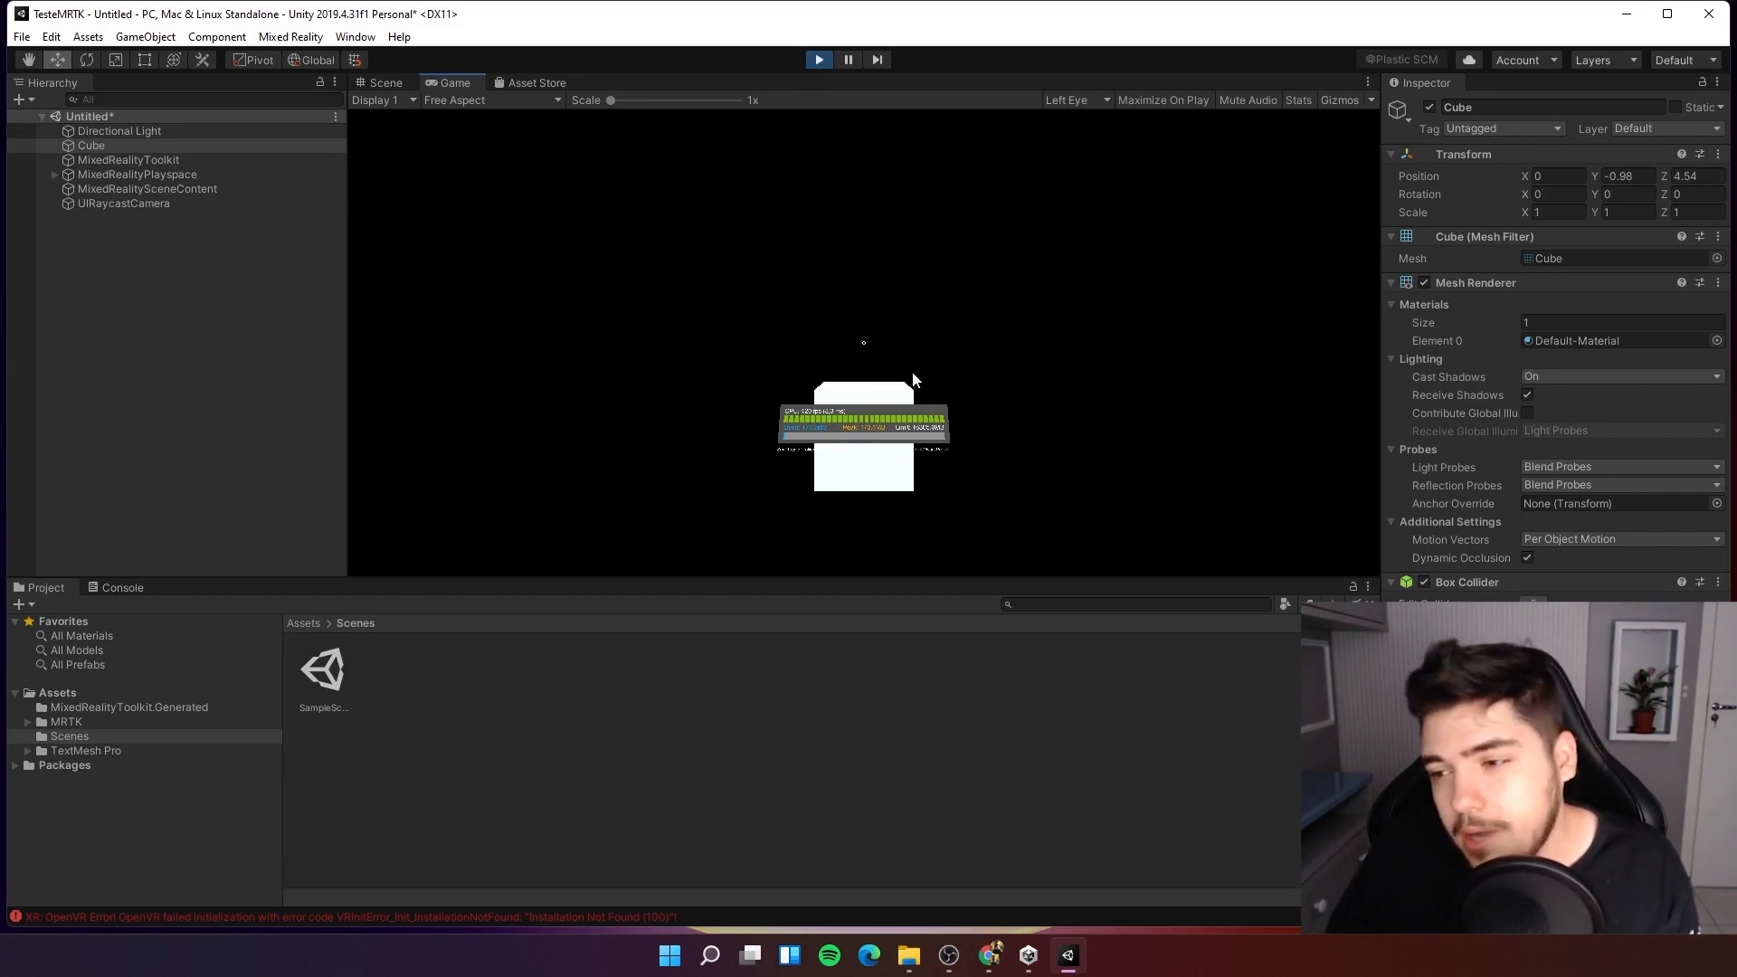
{"action": "right_click_drag", "start_coordinate": [913, 375], "coordinate": [543, 396]}
{"action": "key", "text": "w"}
{"action": "key", "text": "d"}
{"action": "key", "text": "w"}
{"action": "key", "text": "w"}
{"action": "key", "text": "d"}
{"action": "key", "text": "s"}
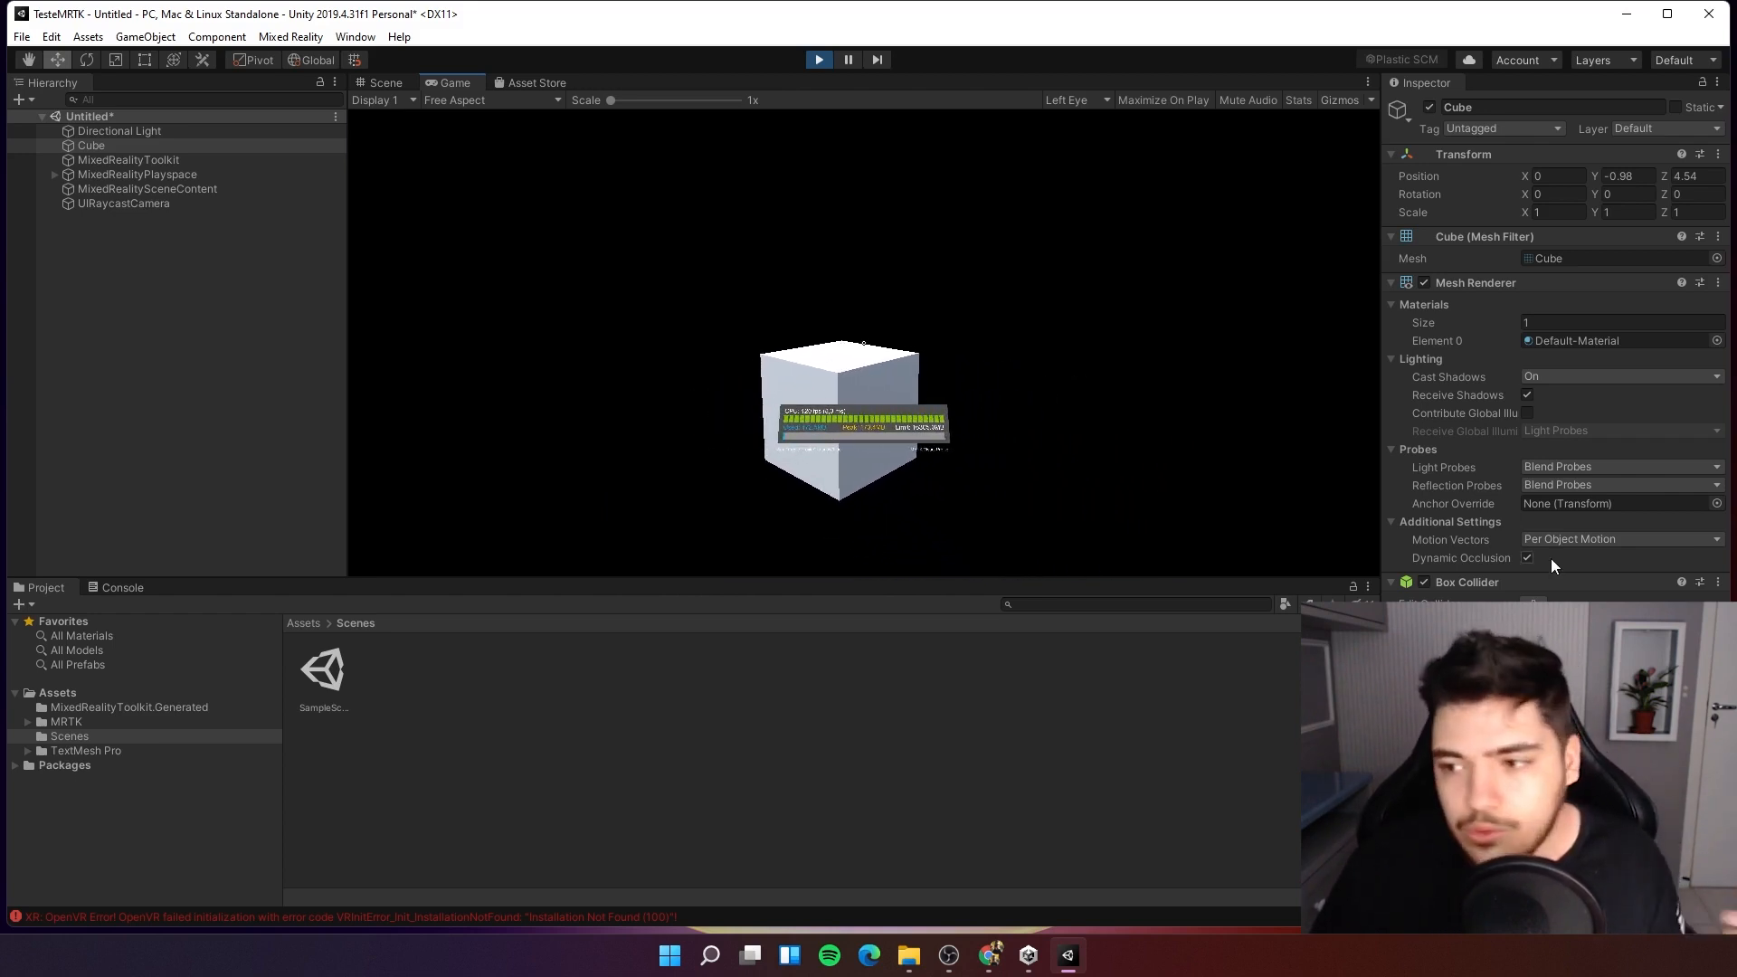
Bring up the simulated right hand and tap the cube with it.
{"action": "right_click_drag", "start_coordinate": [1022, 391], "coordinate": [946, 450]}
{"action": "key", "text": "space"}
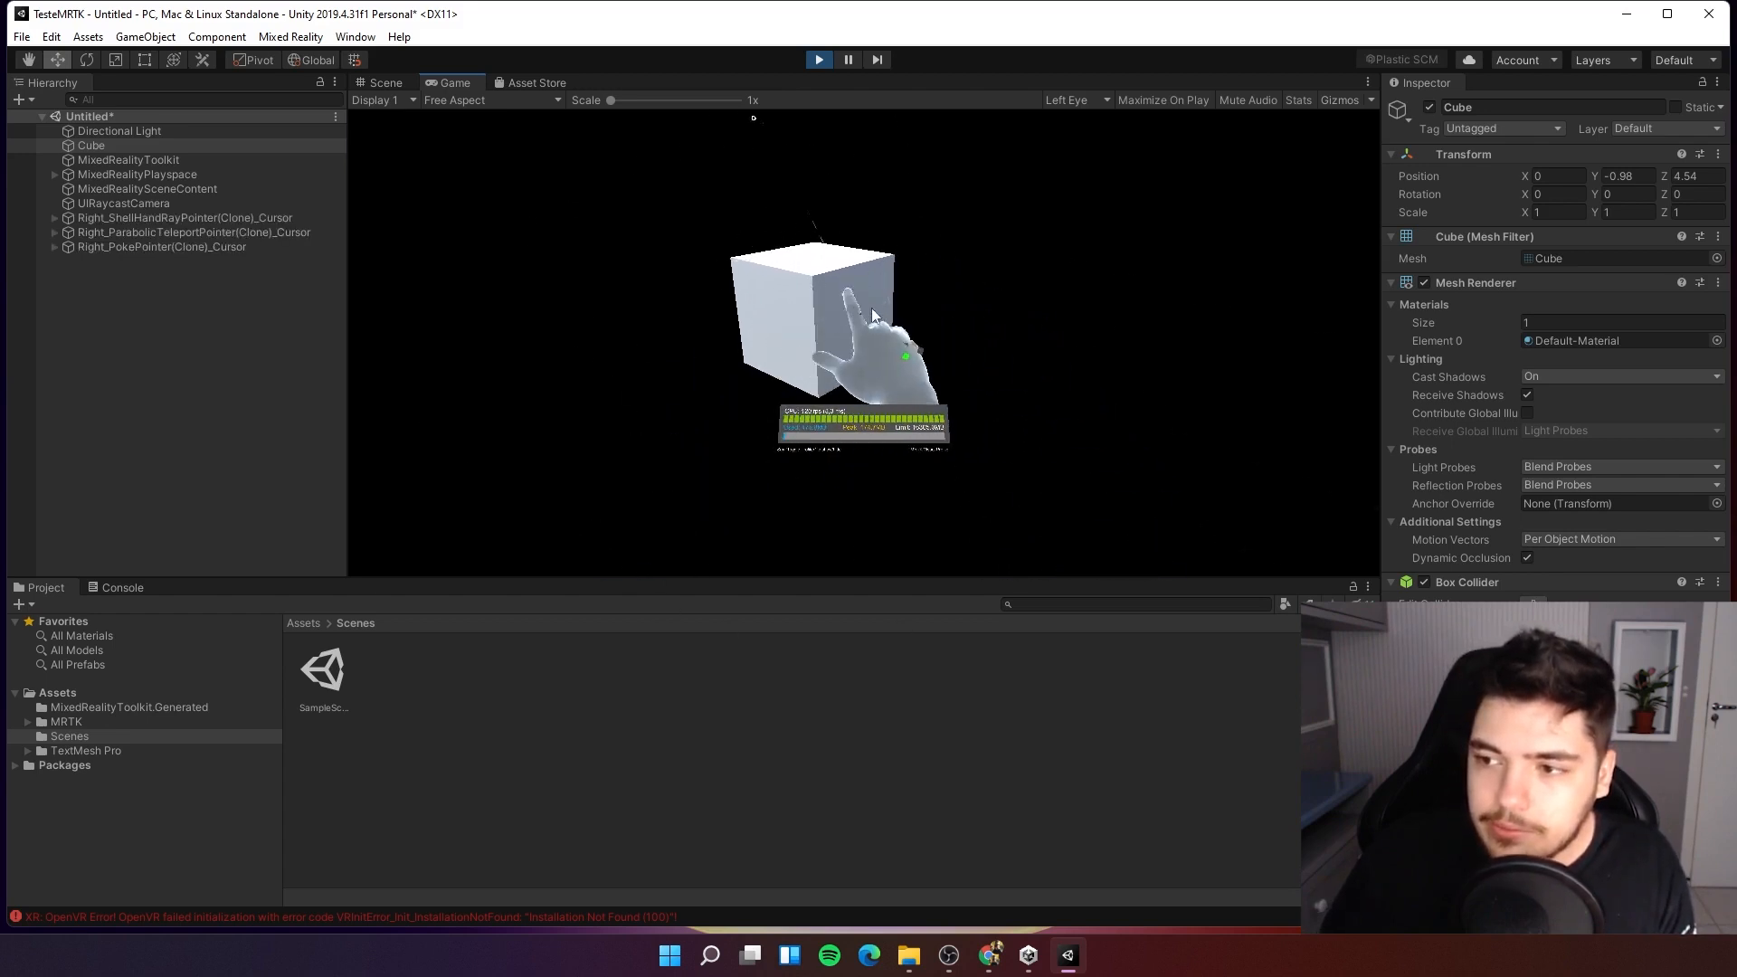
{"action": "left_click", "coordinate": [957, 369]}
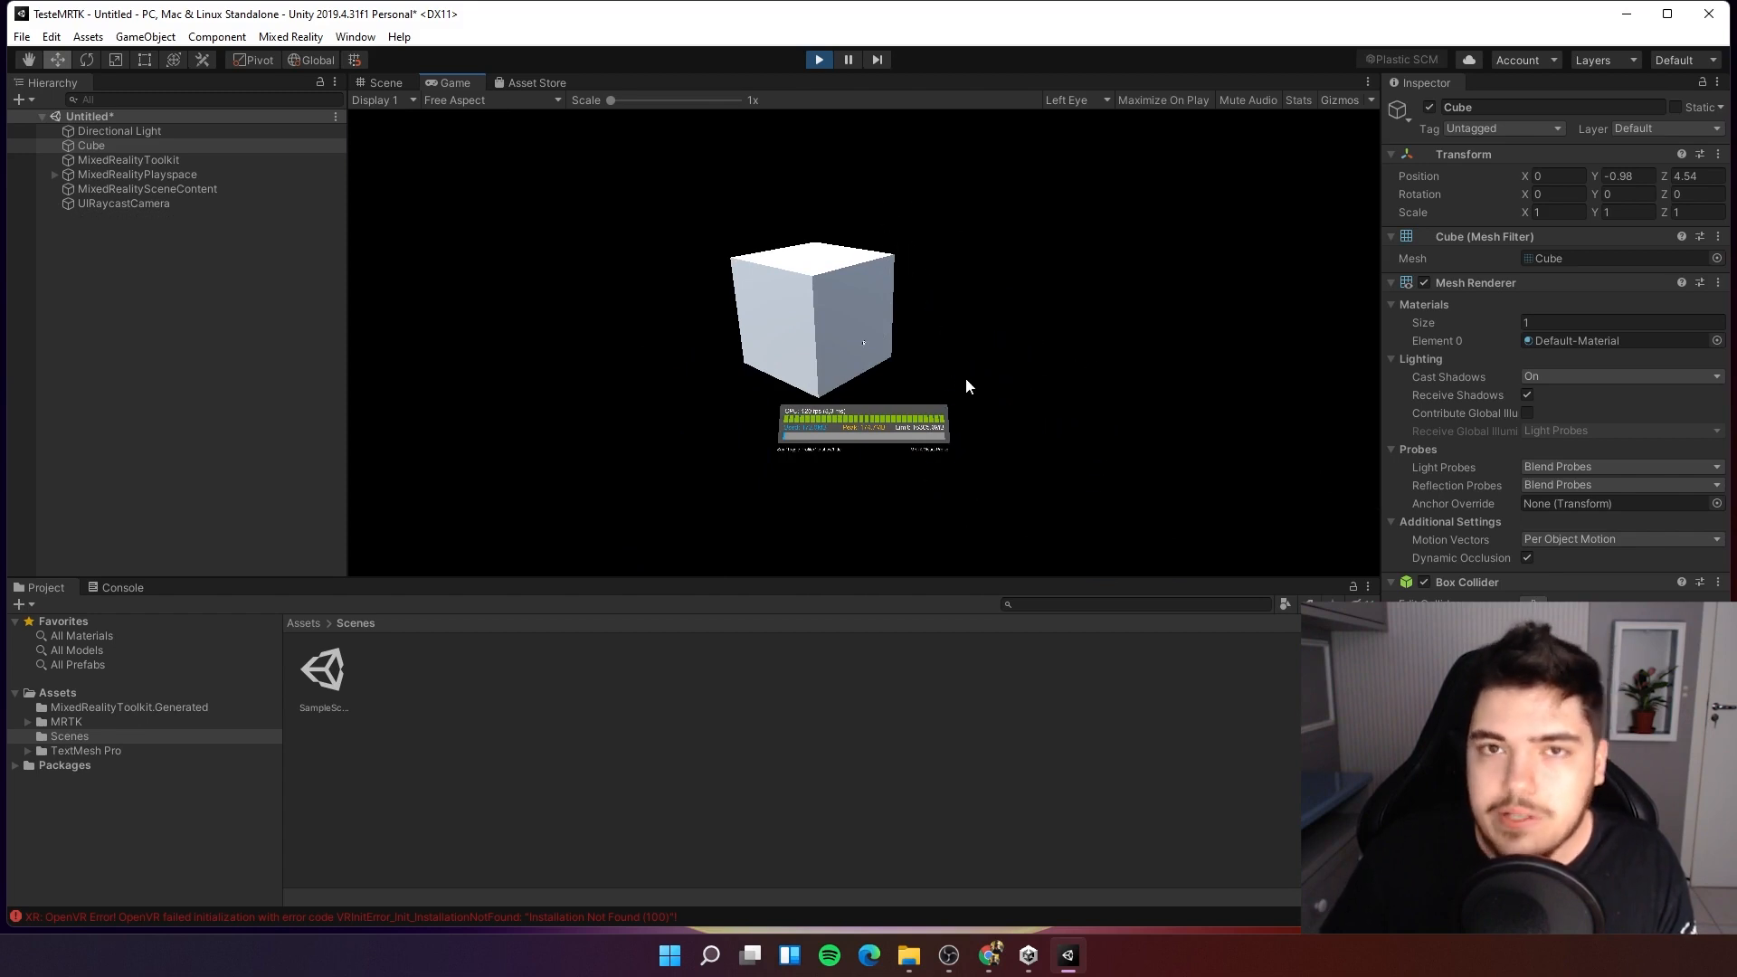